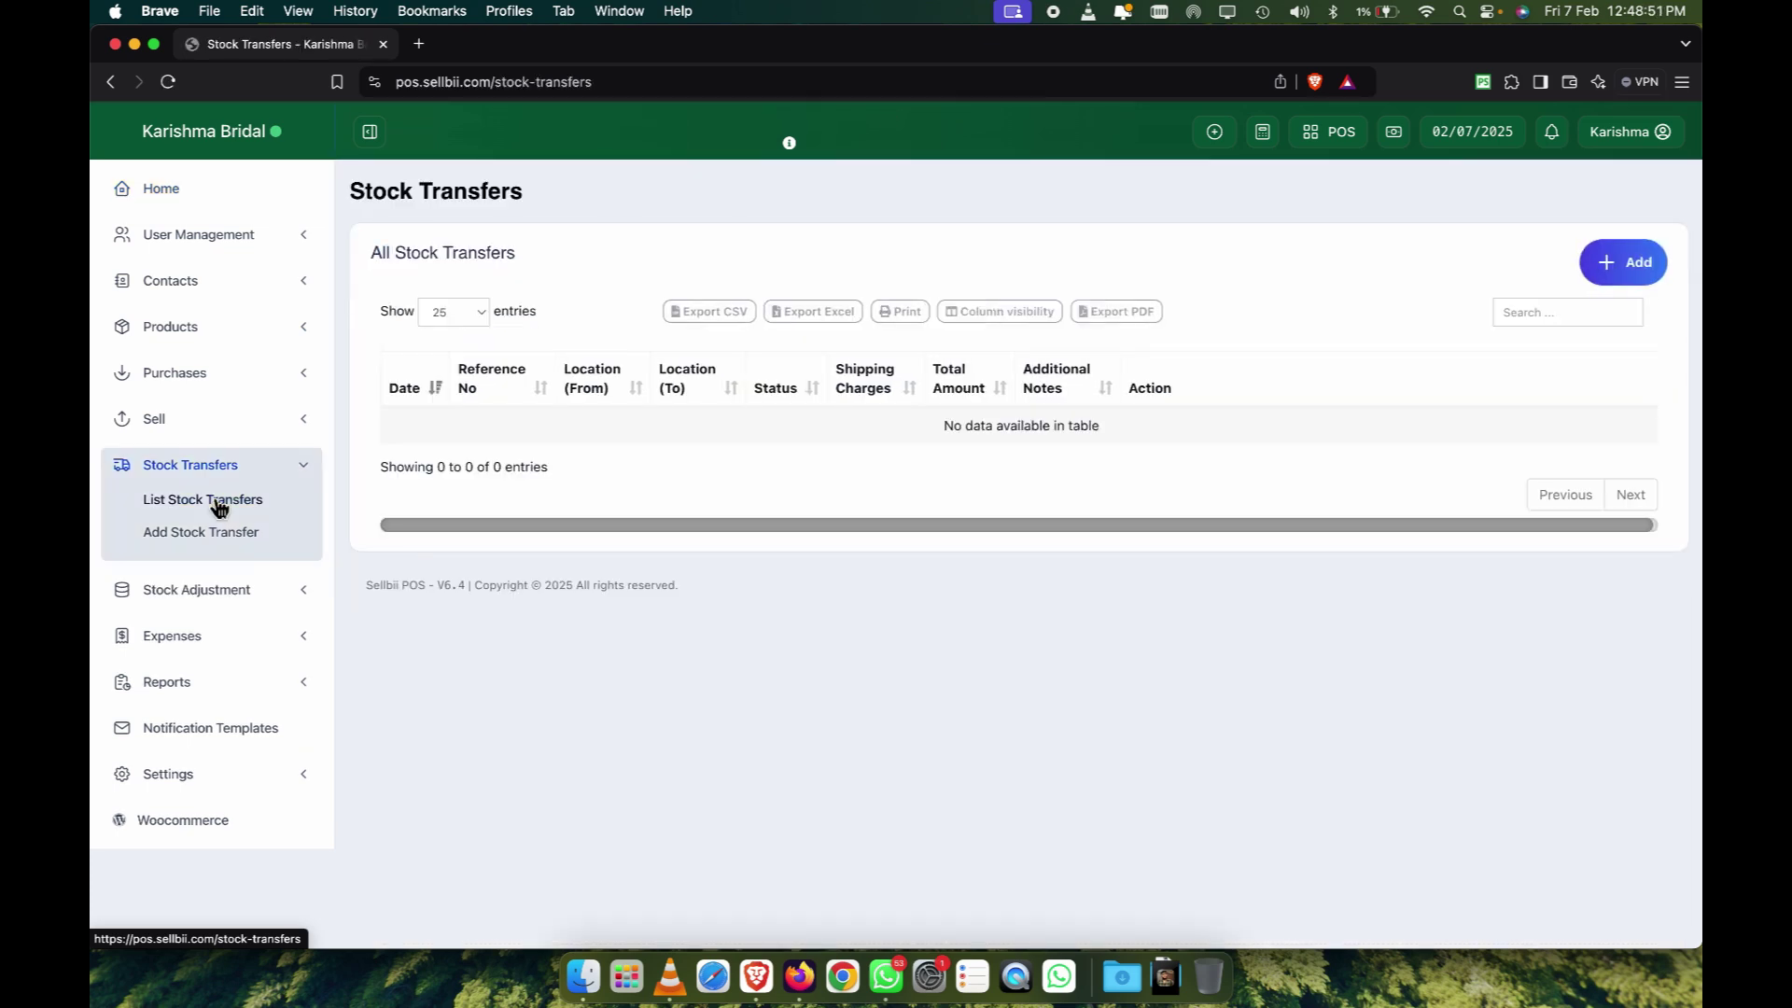
# Start a new stock transfer with Karishma Bridal (BL0001) as both source and destination location and the status In Transit.
pyautogui.click(1605, 273)
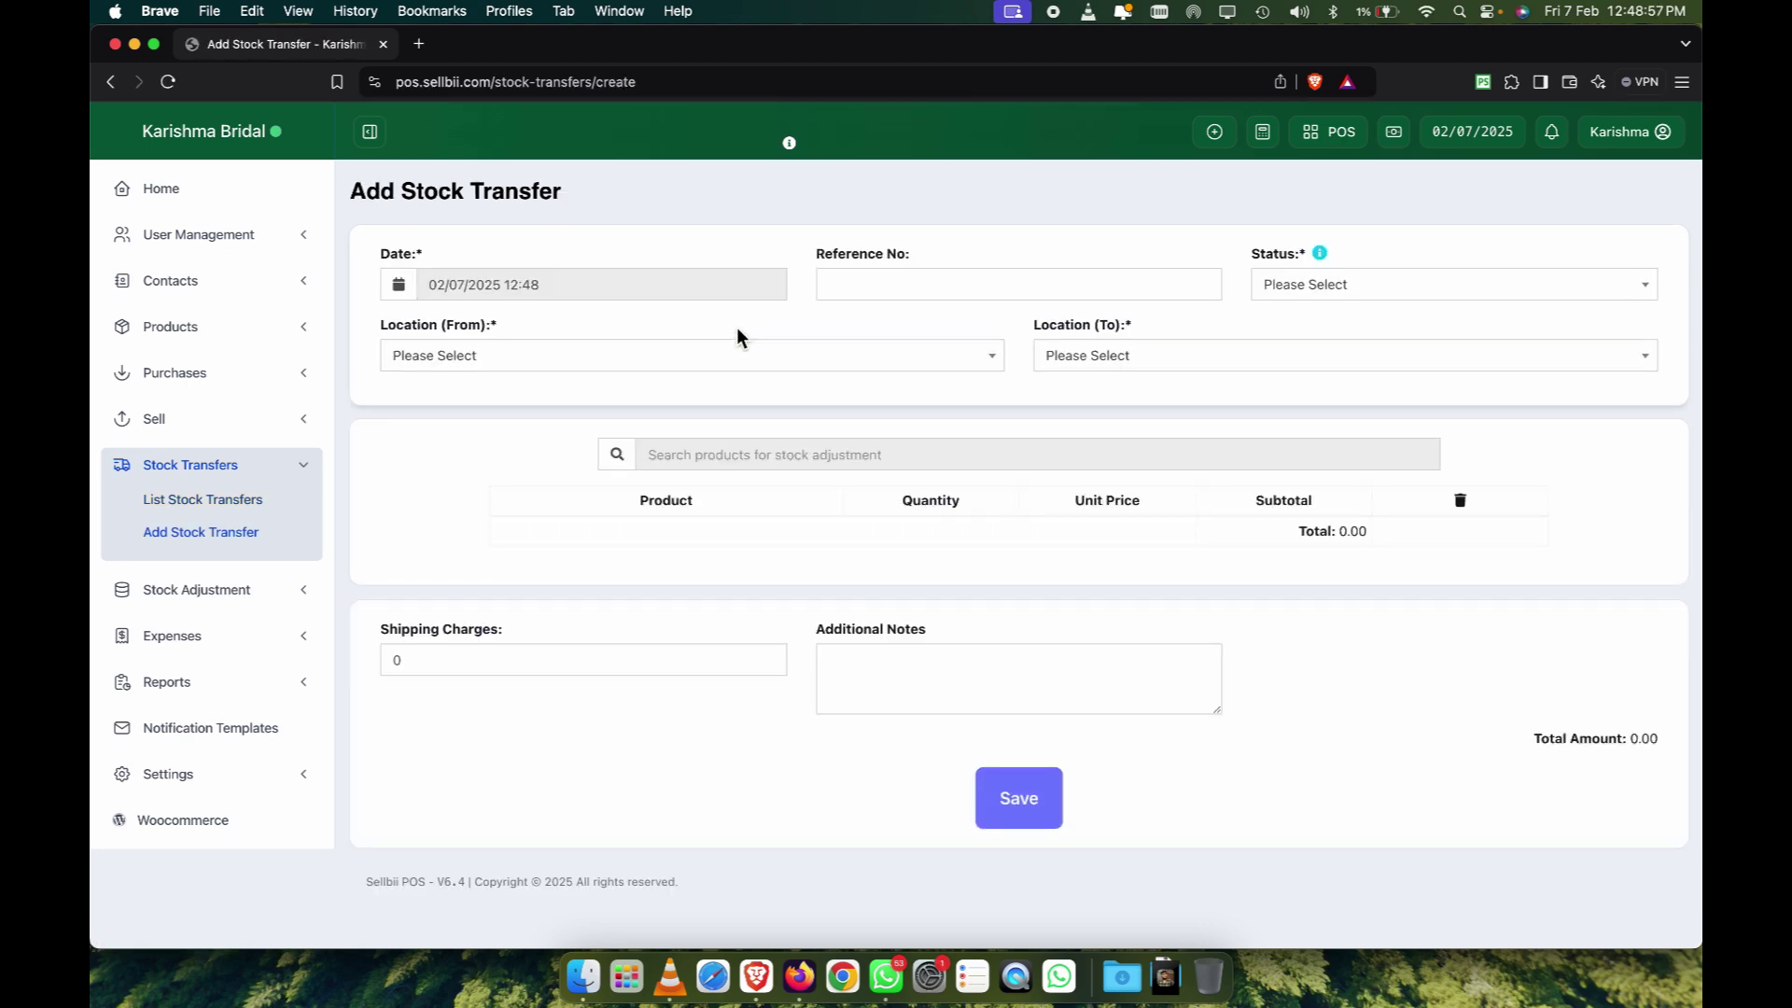
pyautogui.click(674, 362)
pyautogui.click(557, 425)
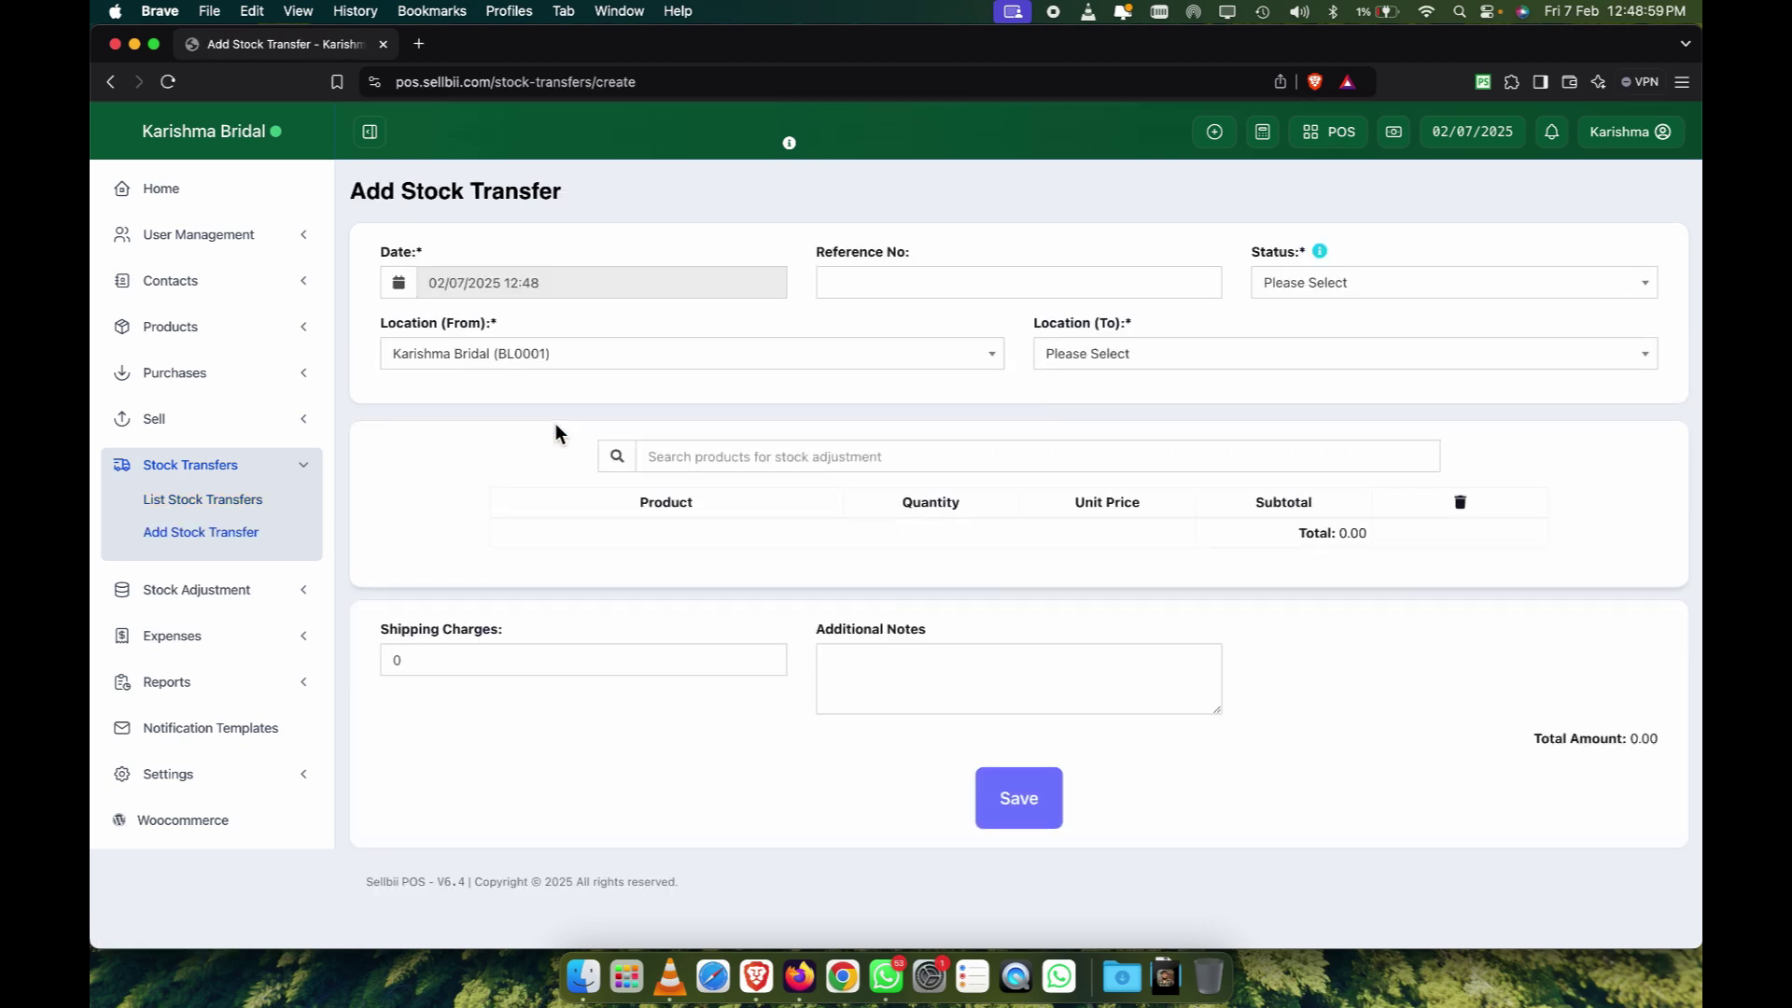
pyautogui.click(1113, 364)
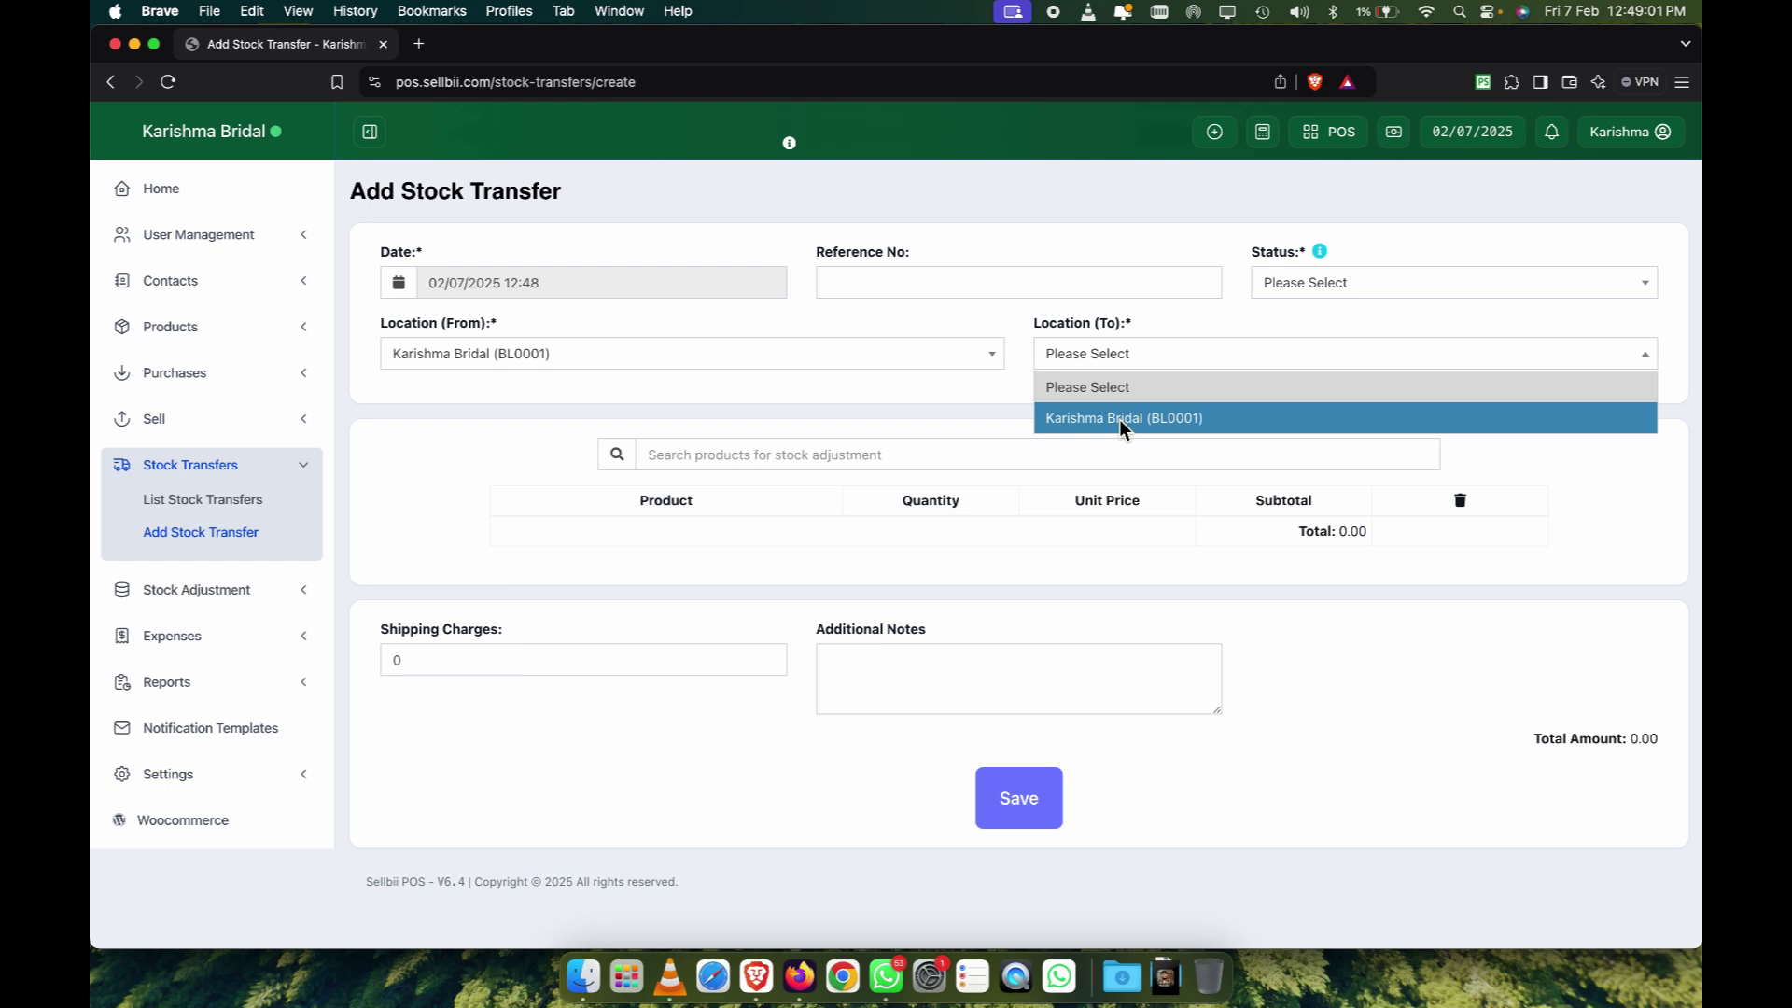
pyautogui.click(1119, 418)
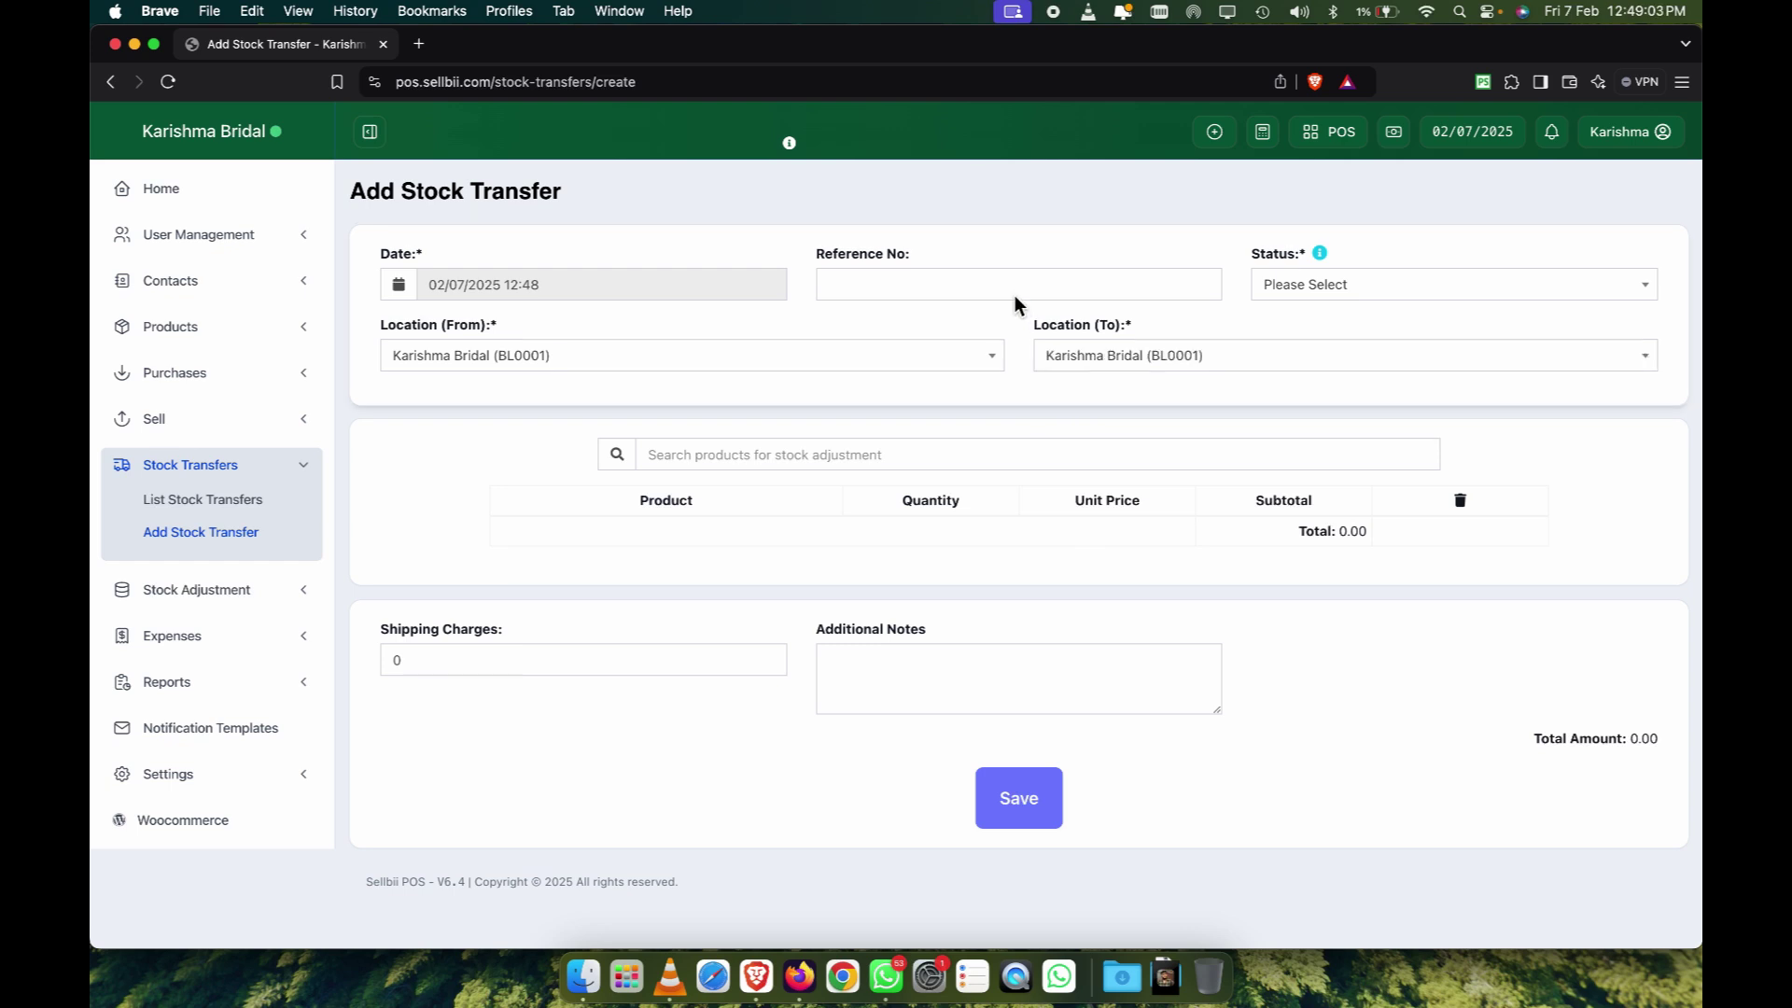
pyautogui.click(1355, 284)
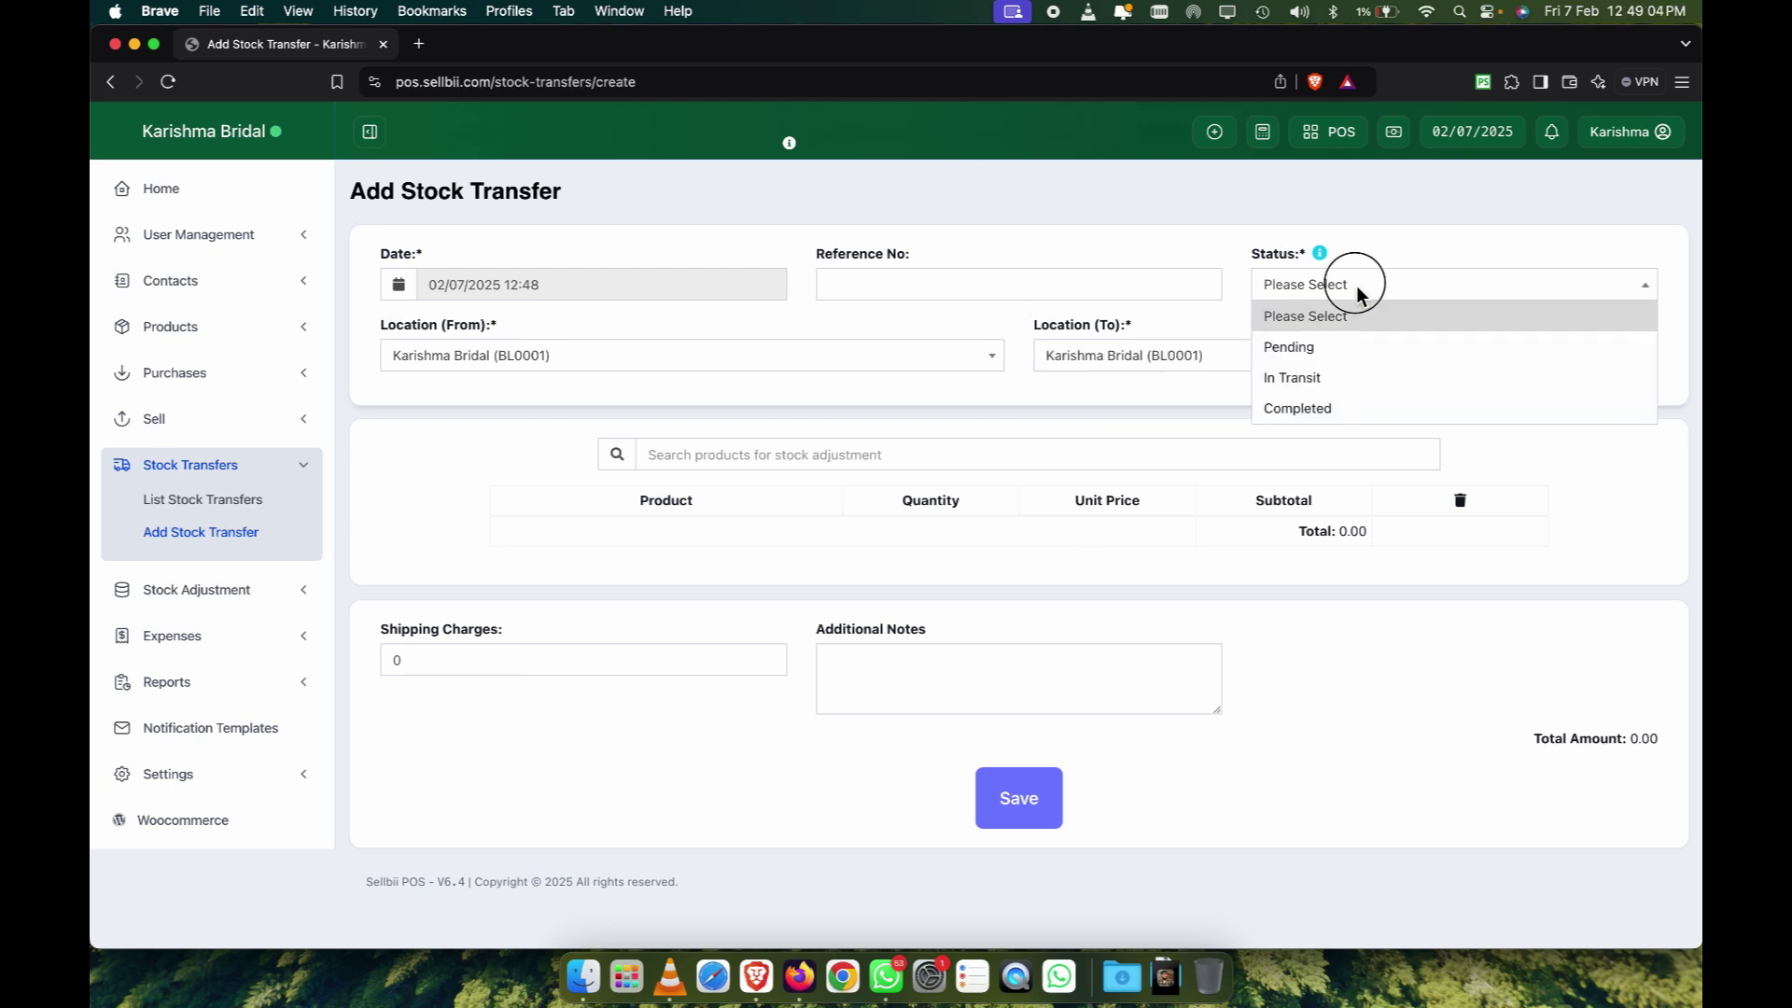
pyautogui.click(1325, 378)
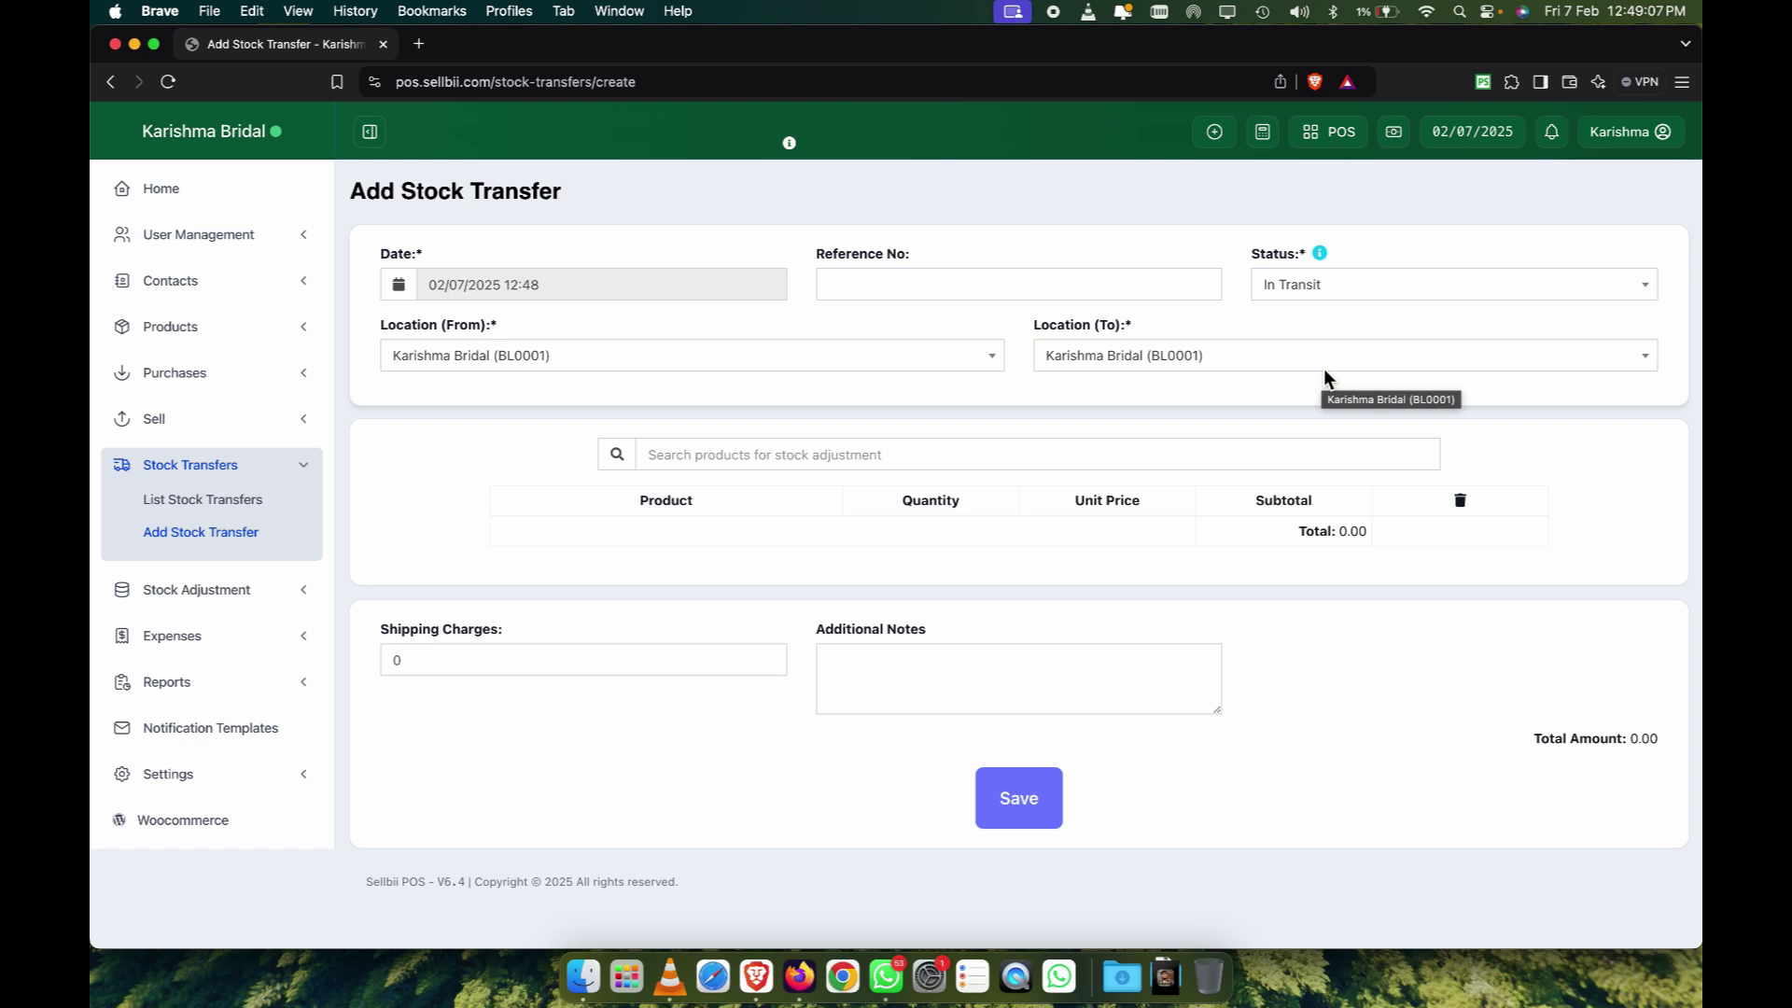
# Add product DEMO 3-S (0025-1) to the transfer with quantity 30 and try to save the transfer.
pyautogui.click(907, 452)
pyautogui.write('demo 3')
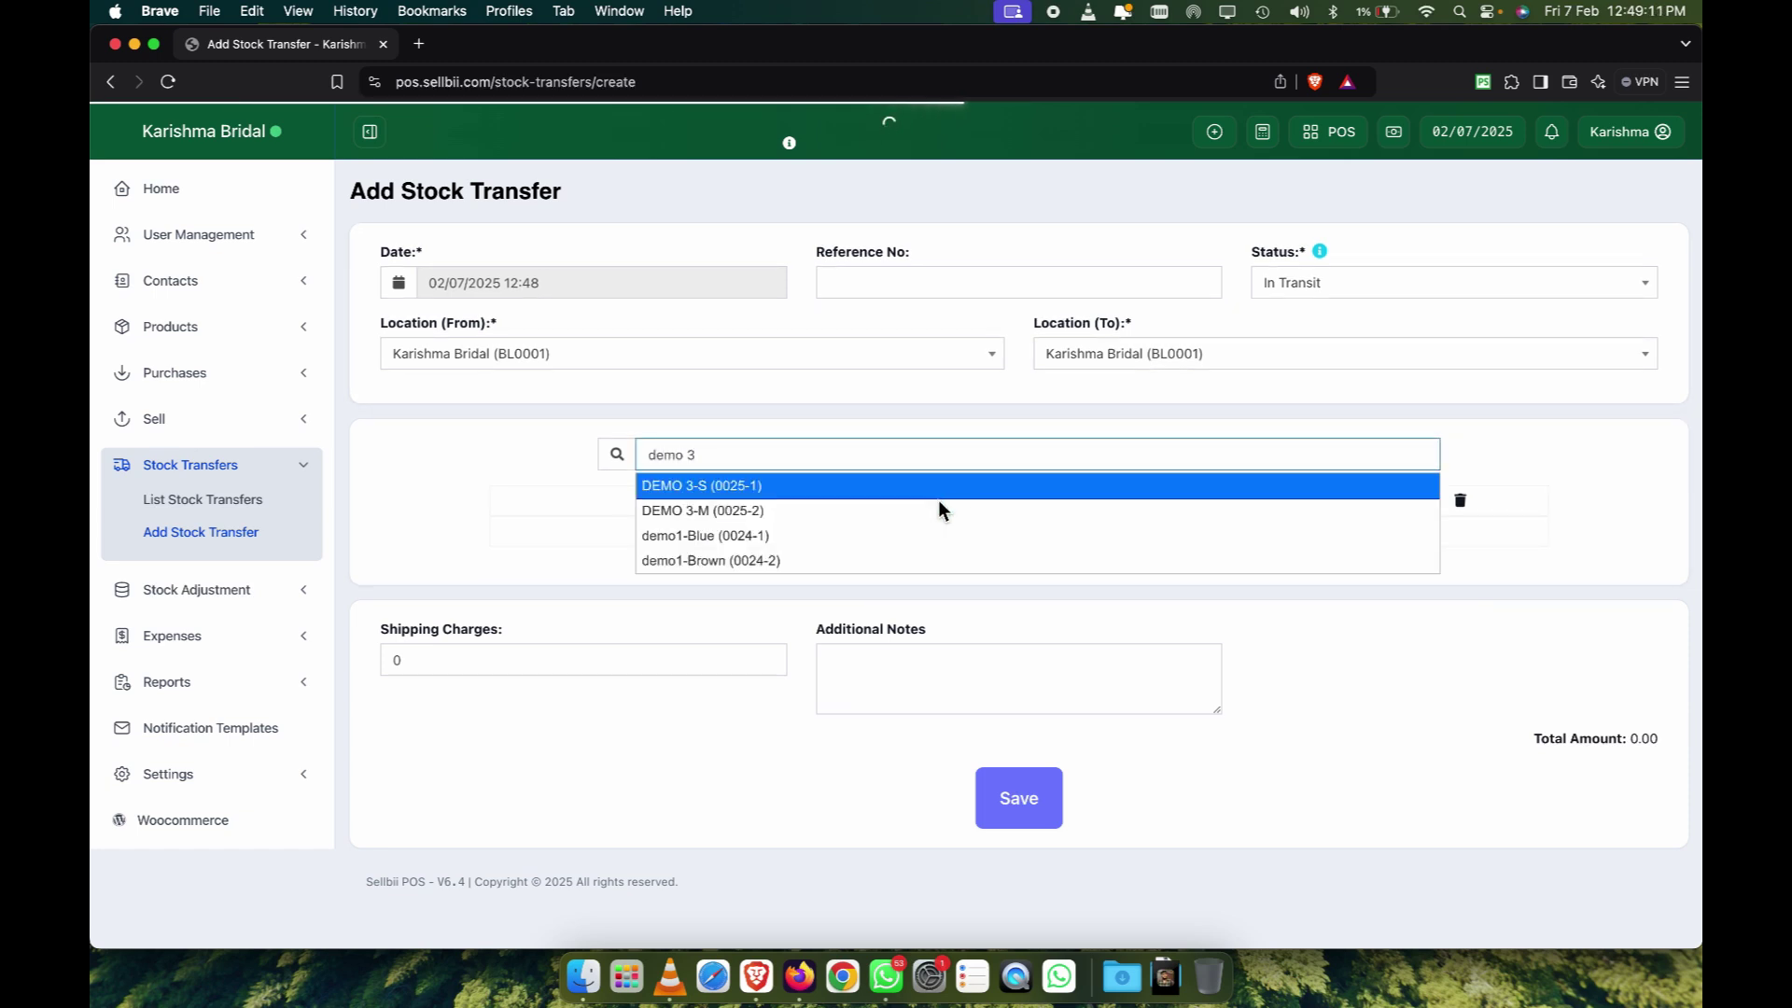
pyautogui.click(843, 486)
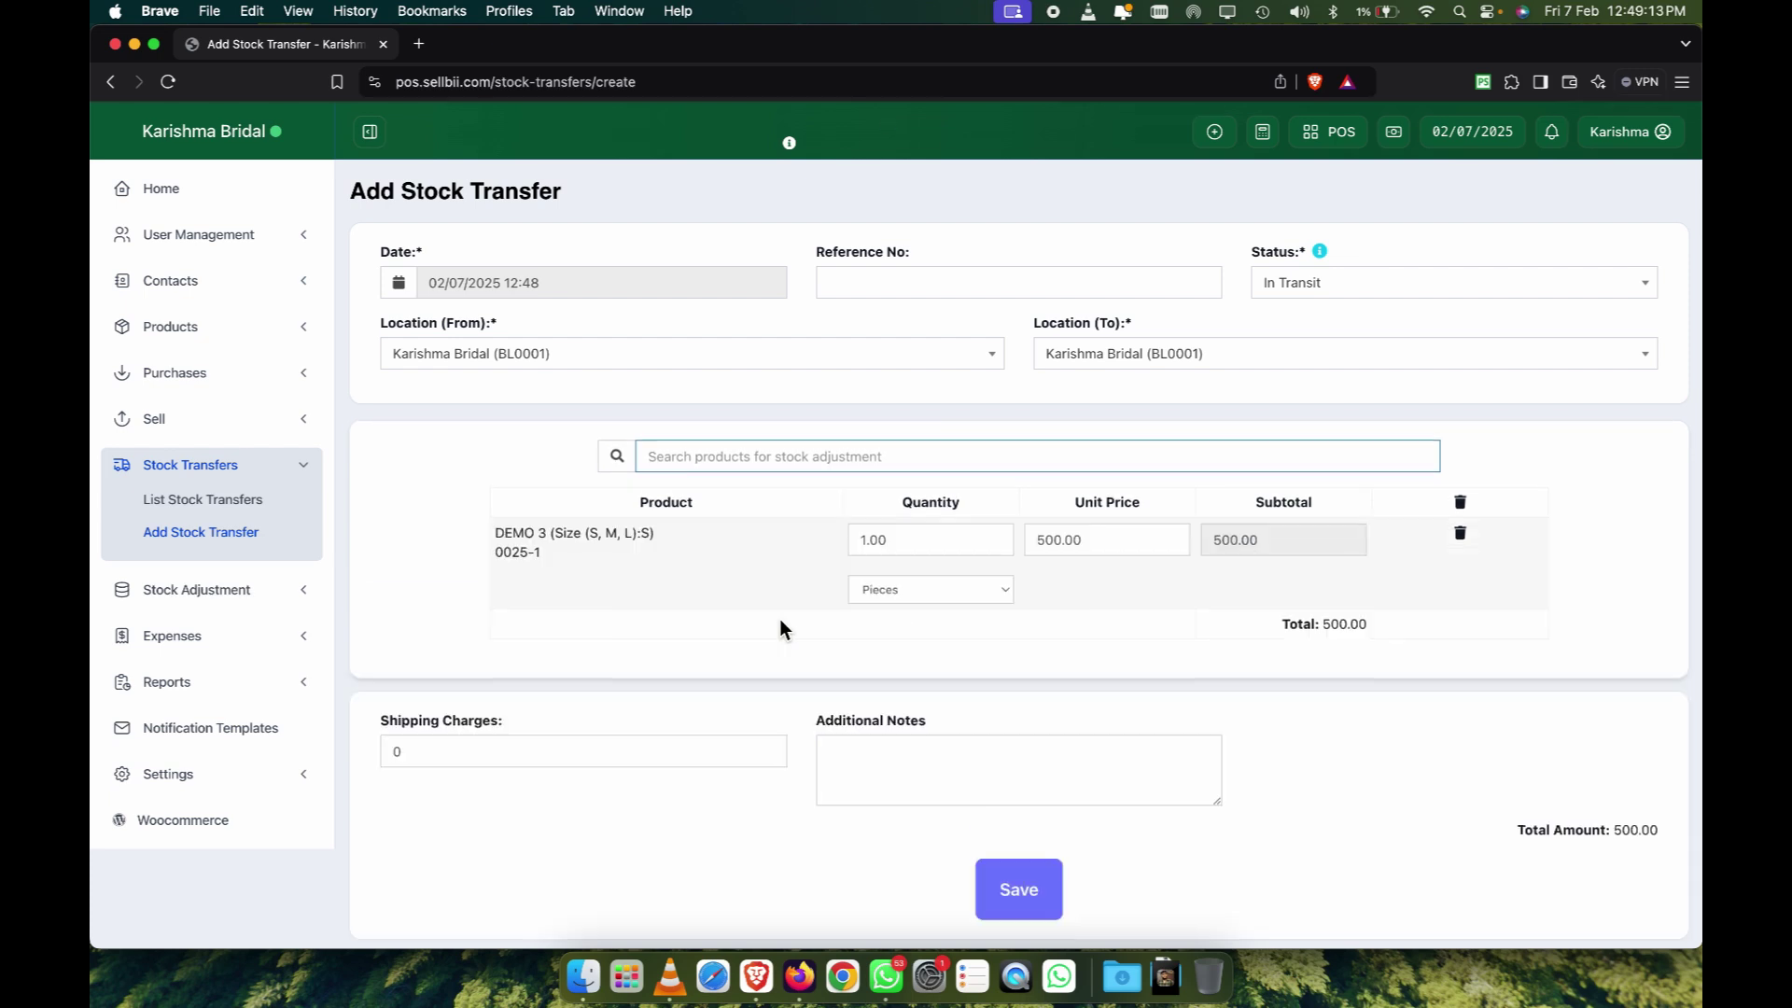
pyautogui.click(938, 541)
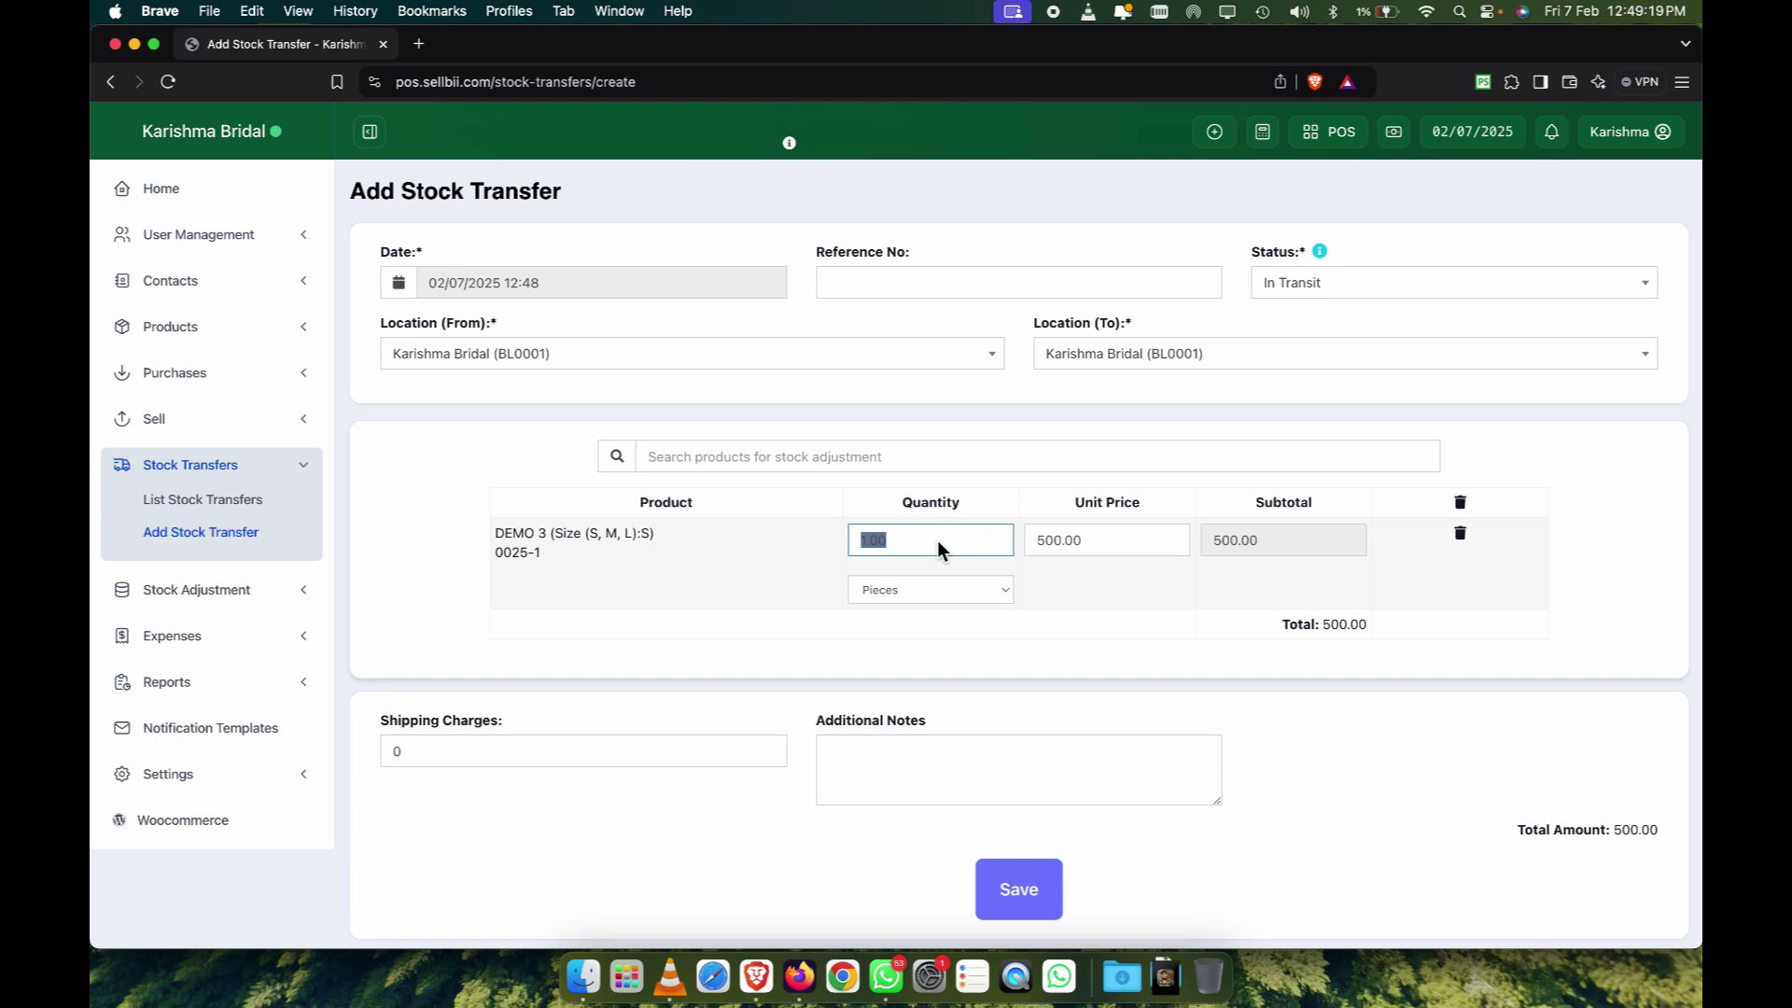
pyautogui.write('30')
pyautogui.click(1126, 618)
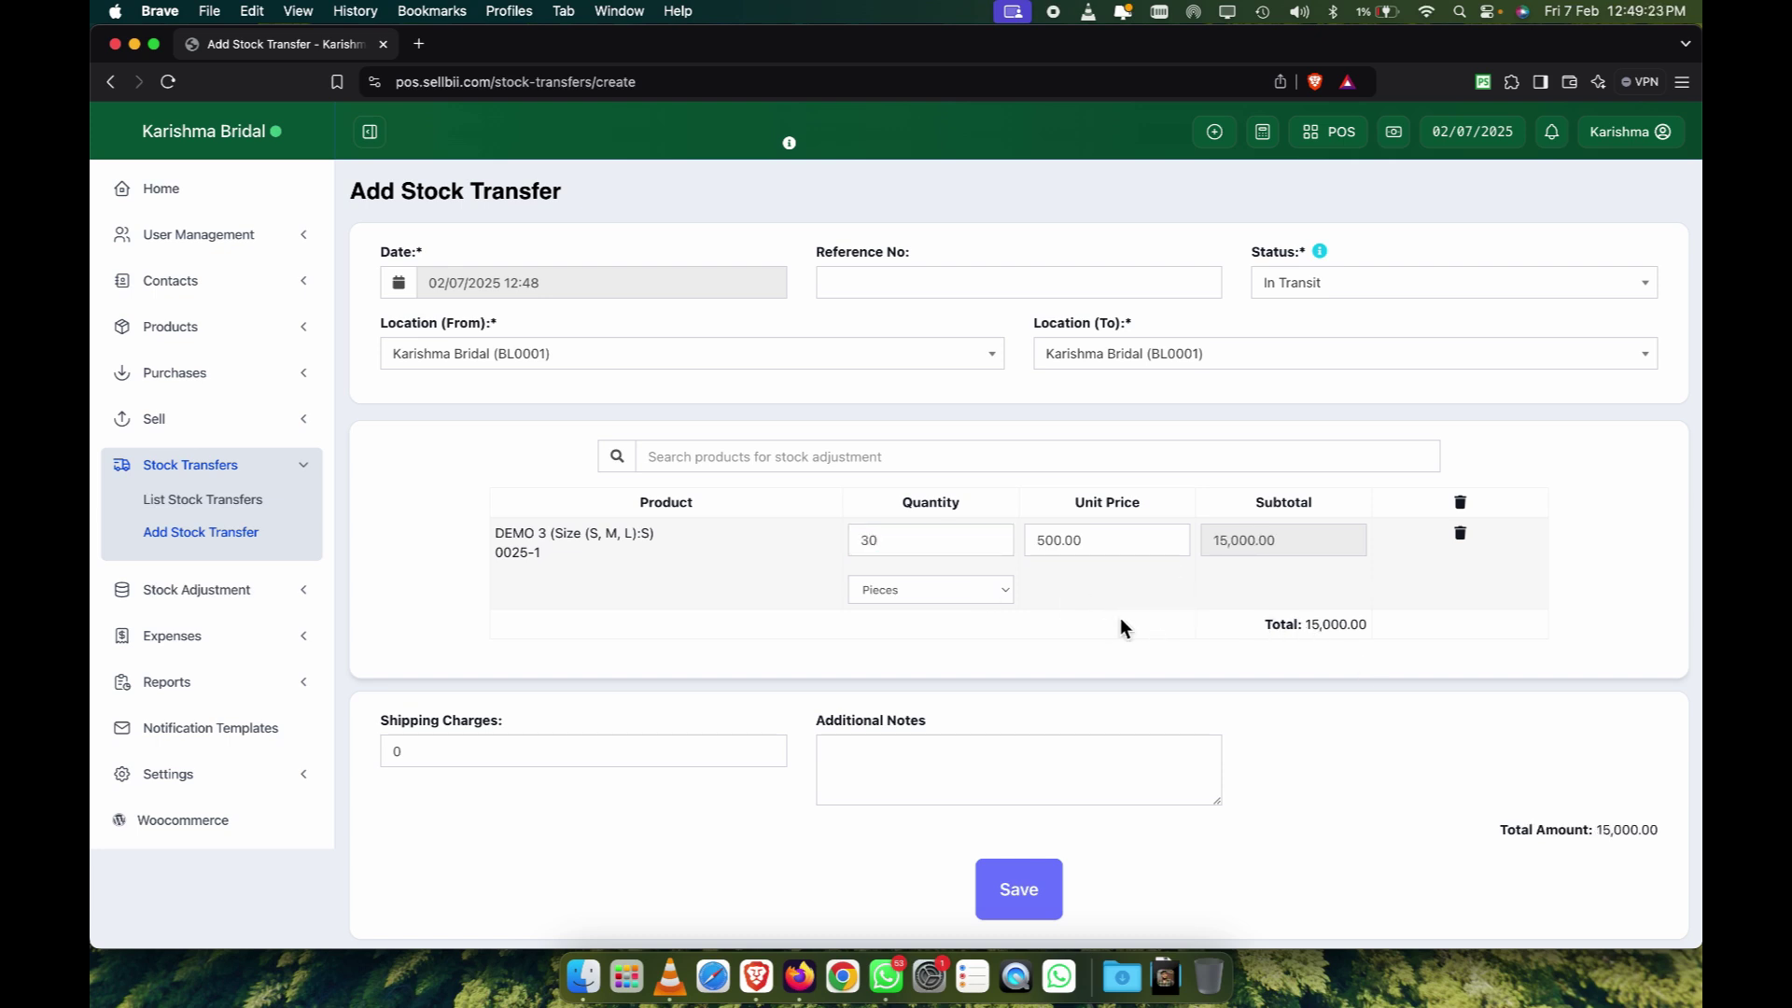
pyautogui.scroll(-3, 843, 698)
pyautogui.click(1008, 851)
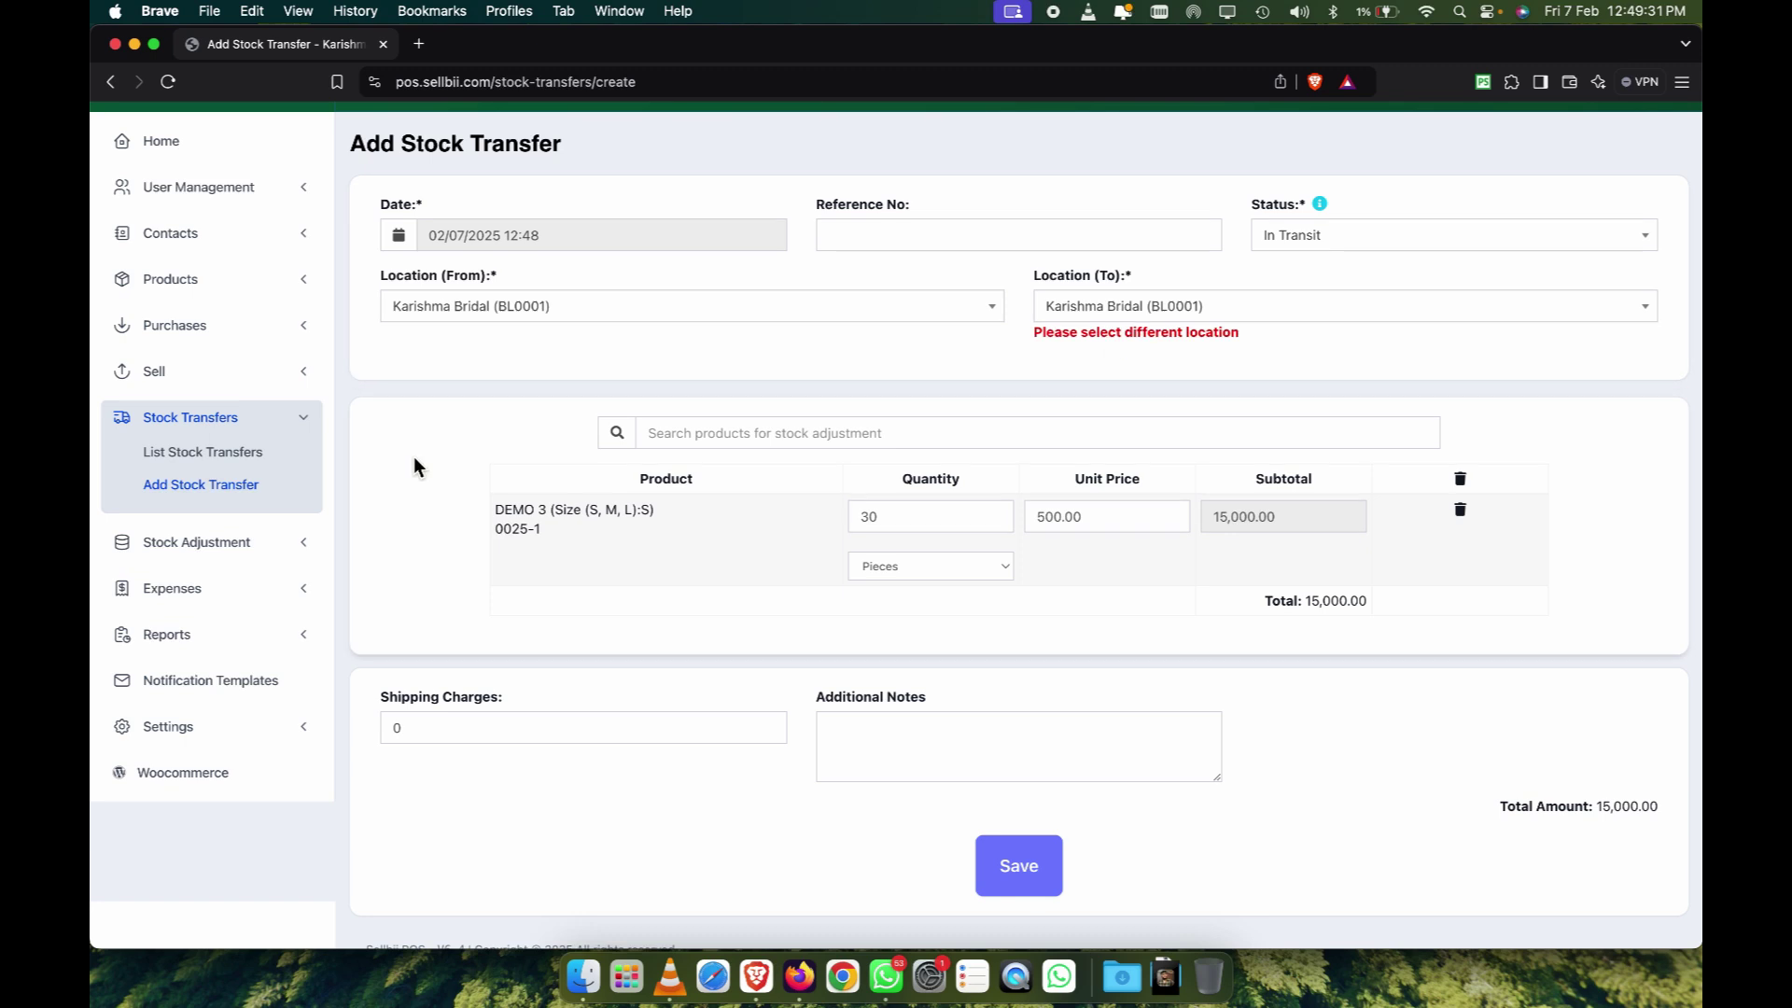
# Open the business locations page, discarding the unsaved stock transfer.
pyautogui.scroll(1, 231, 476)
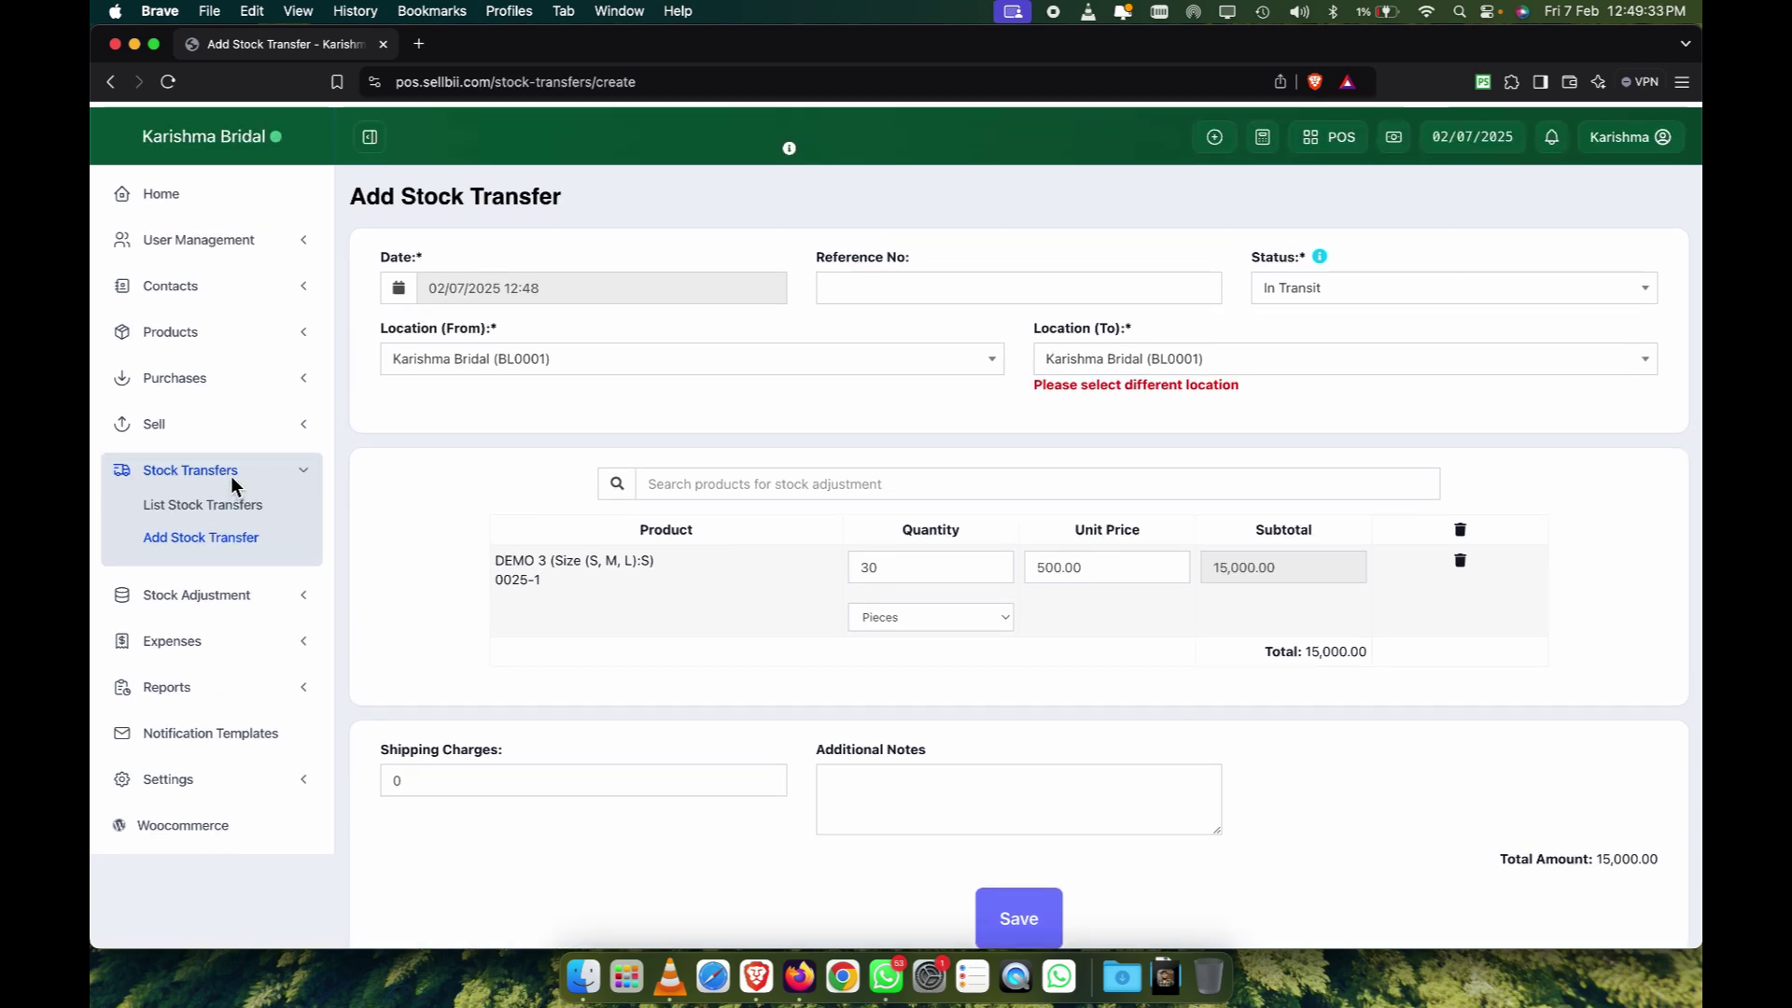
pyautogui.scroll(-2, 231, 476)
pyautogui.click(217, 707)
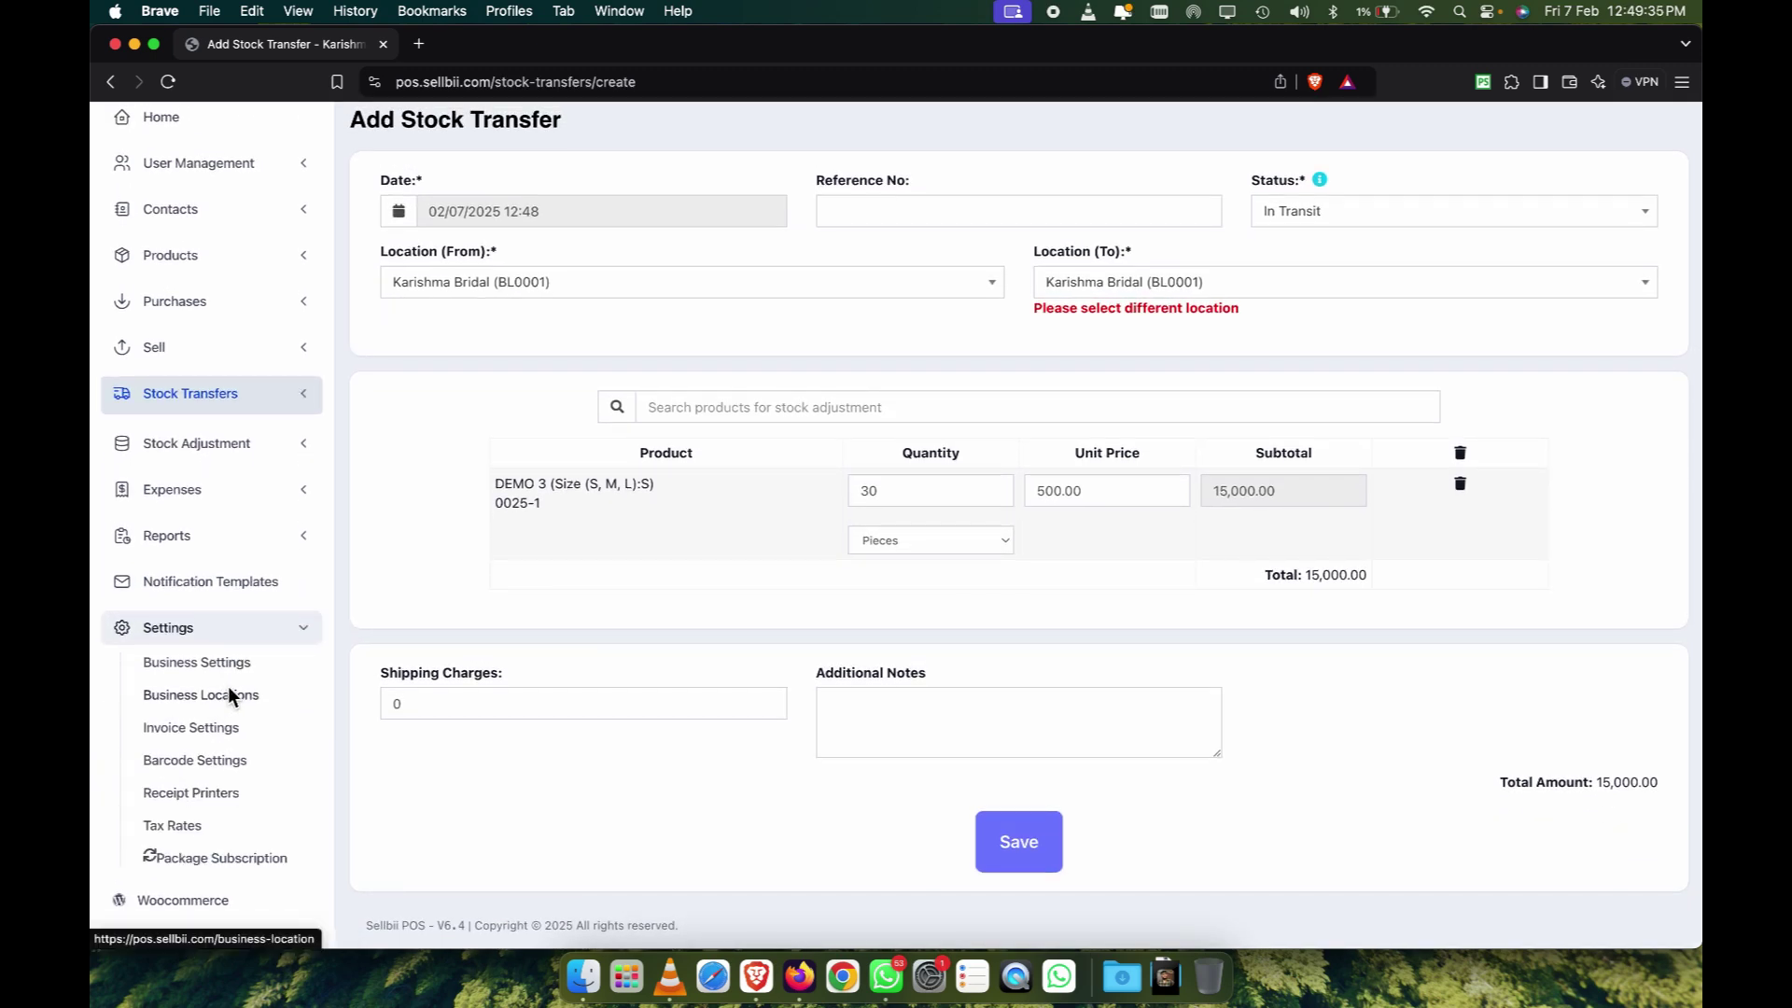
pyautogui.click(218, 696)
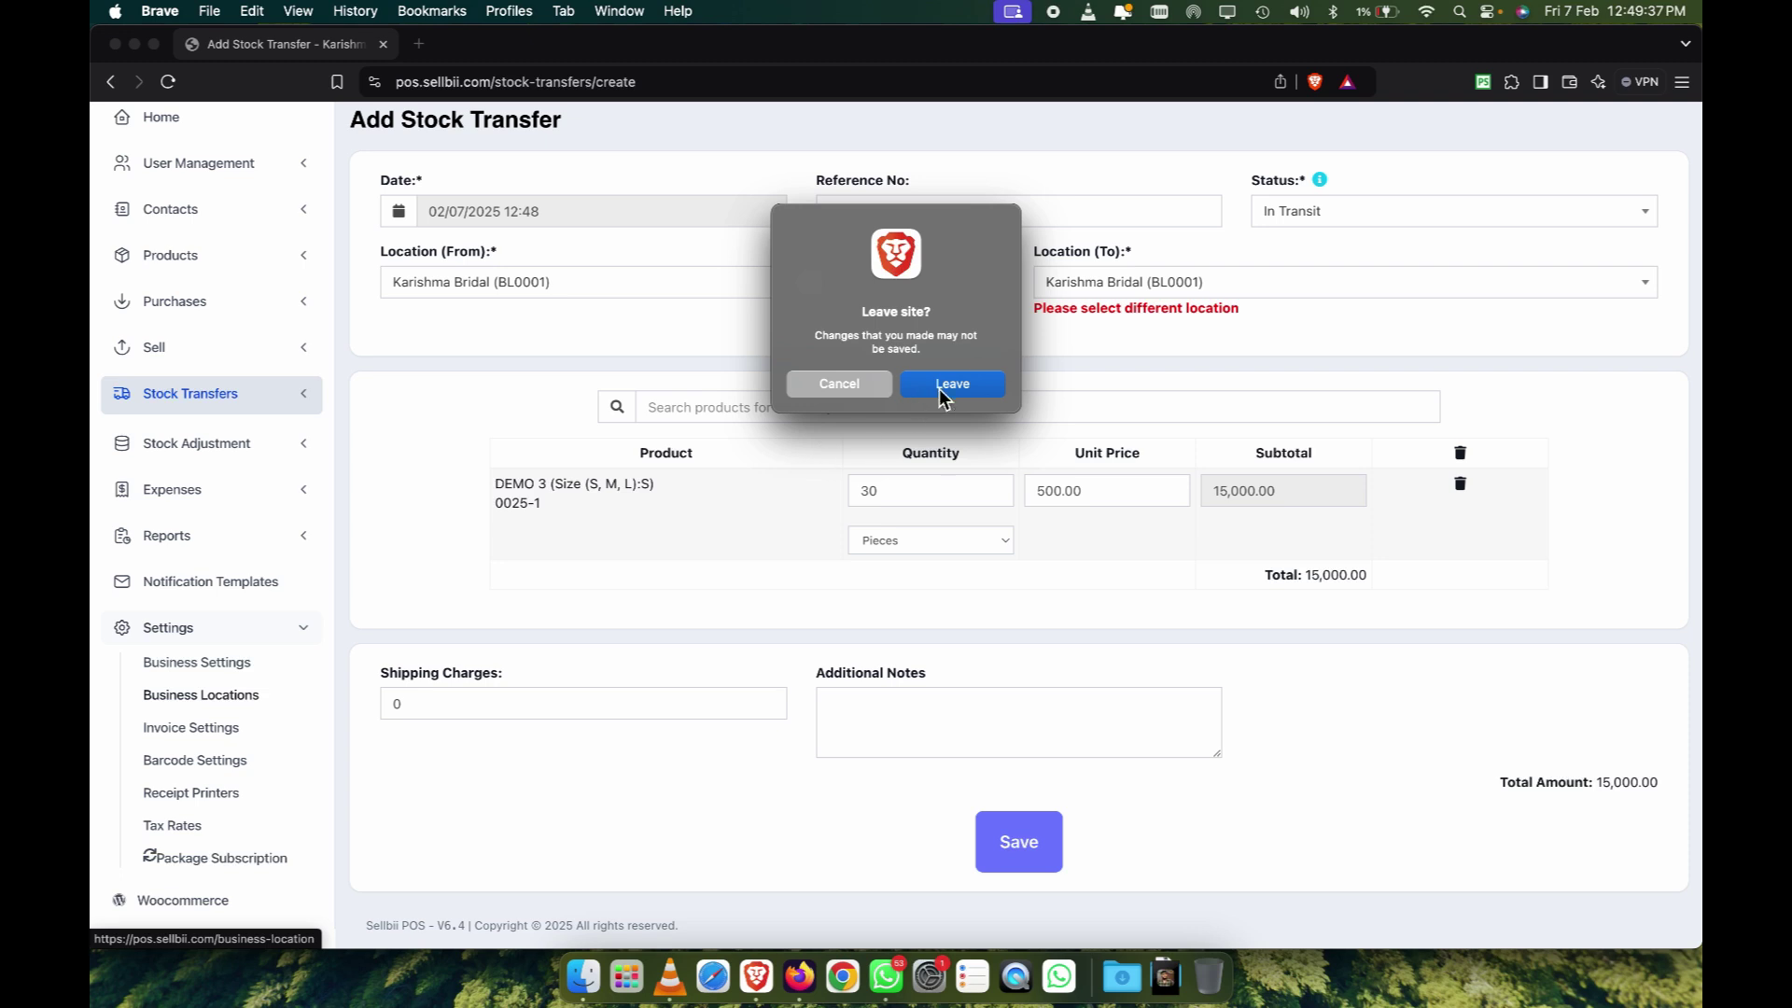
pyautogui.click(949, 386)
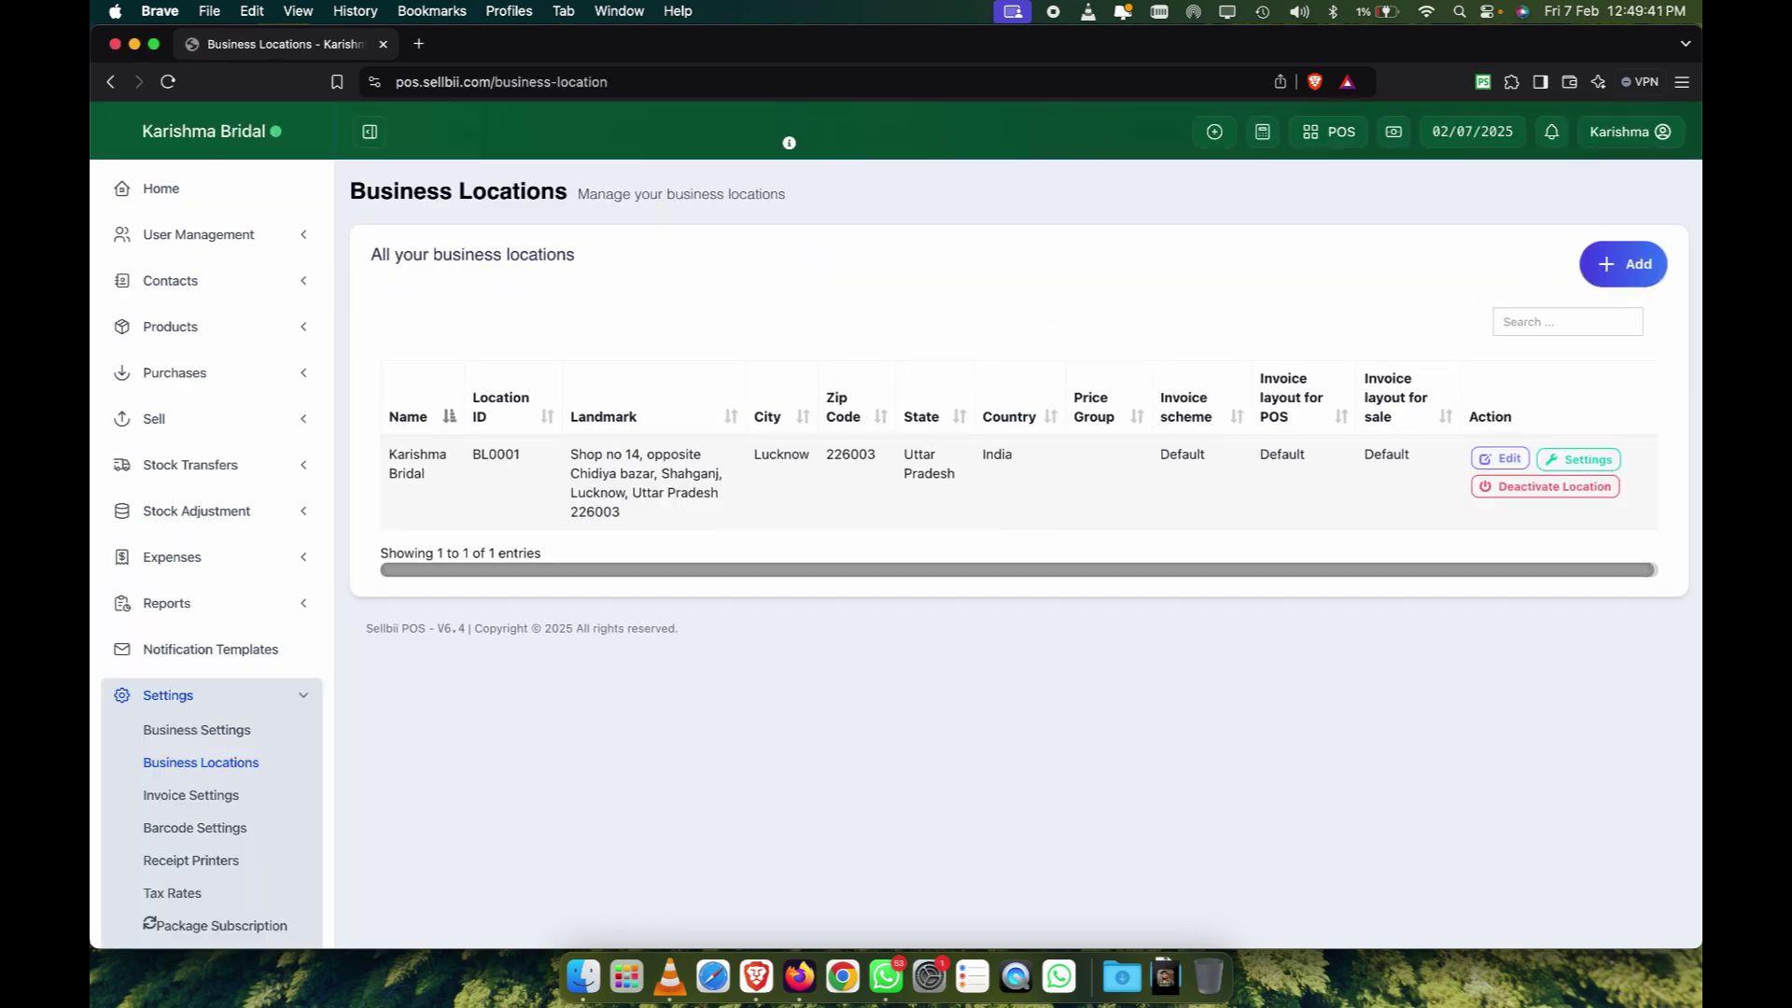
# Look through the fields of the new business location form and close it without saving.
pyautogui.click(1626, 275)
pyautogui.scroll(-10, 954, 791)
pyautogui.scroll(10, 954, 791)
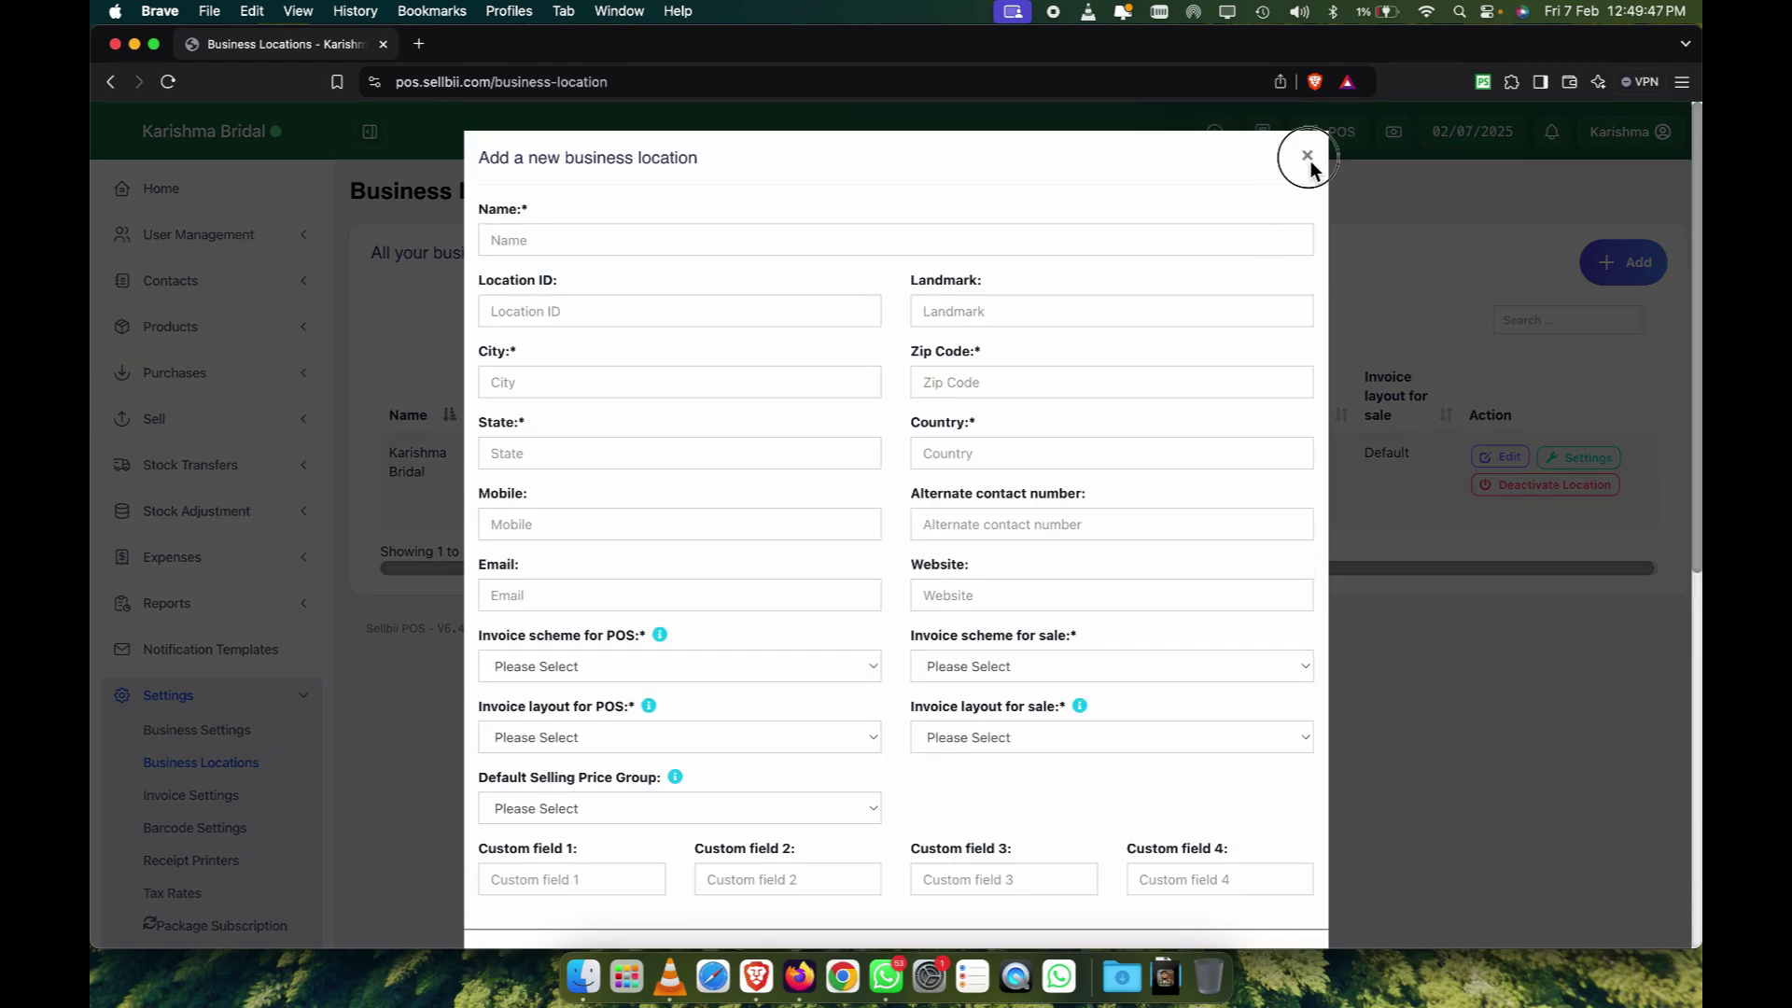
pyautogui.click(1309, 159)
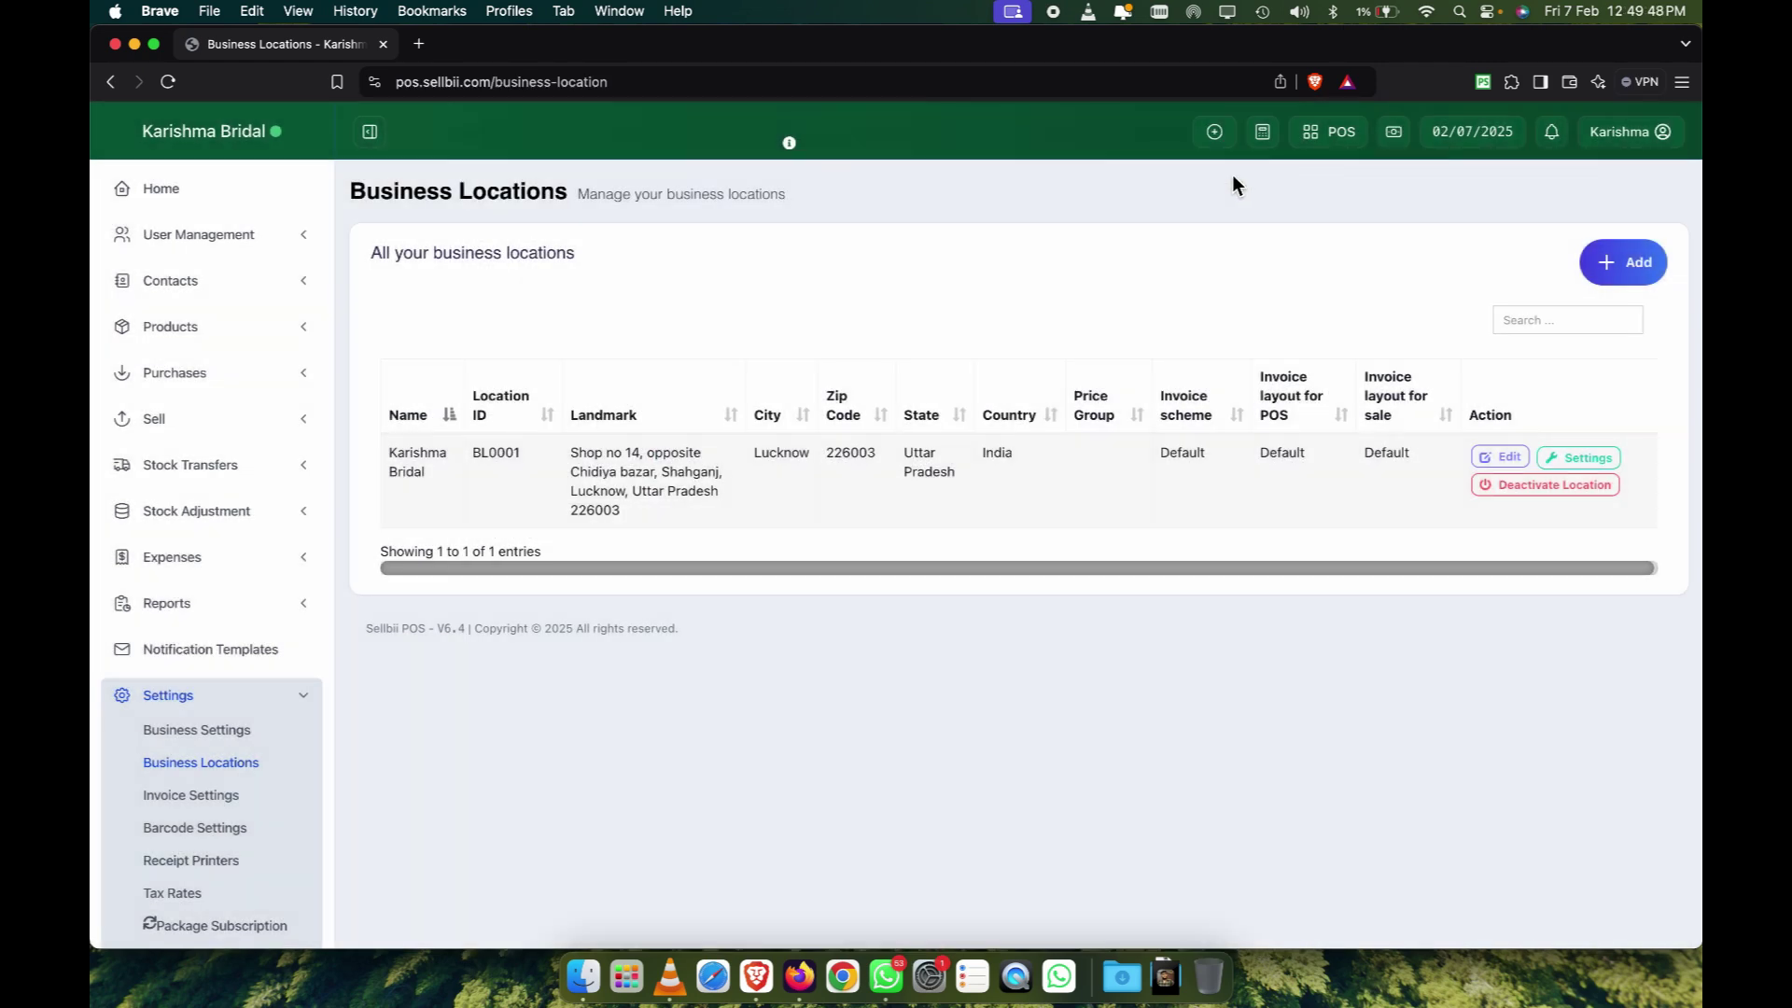
# View the list of stock adjustments and open a blank stock adjustment form.
pyautogui.click(214, 508)
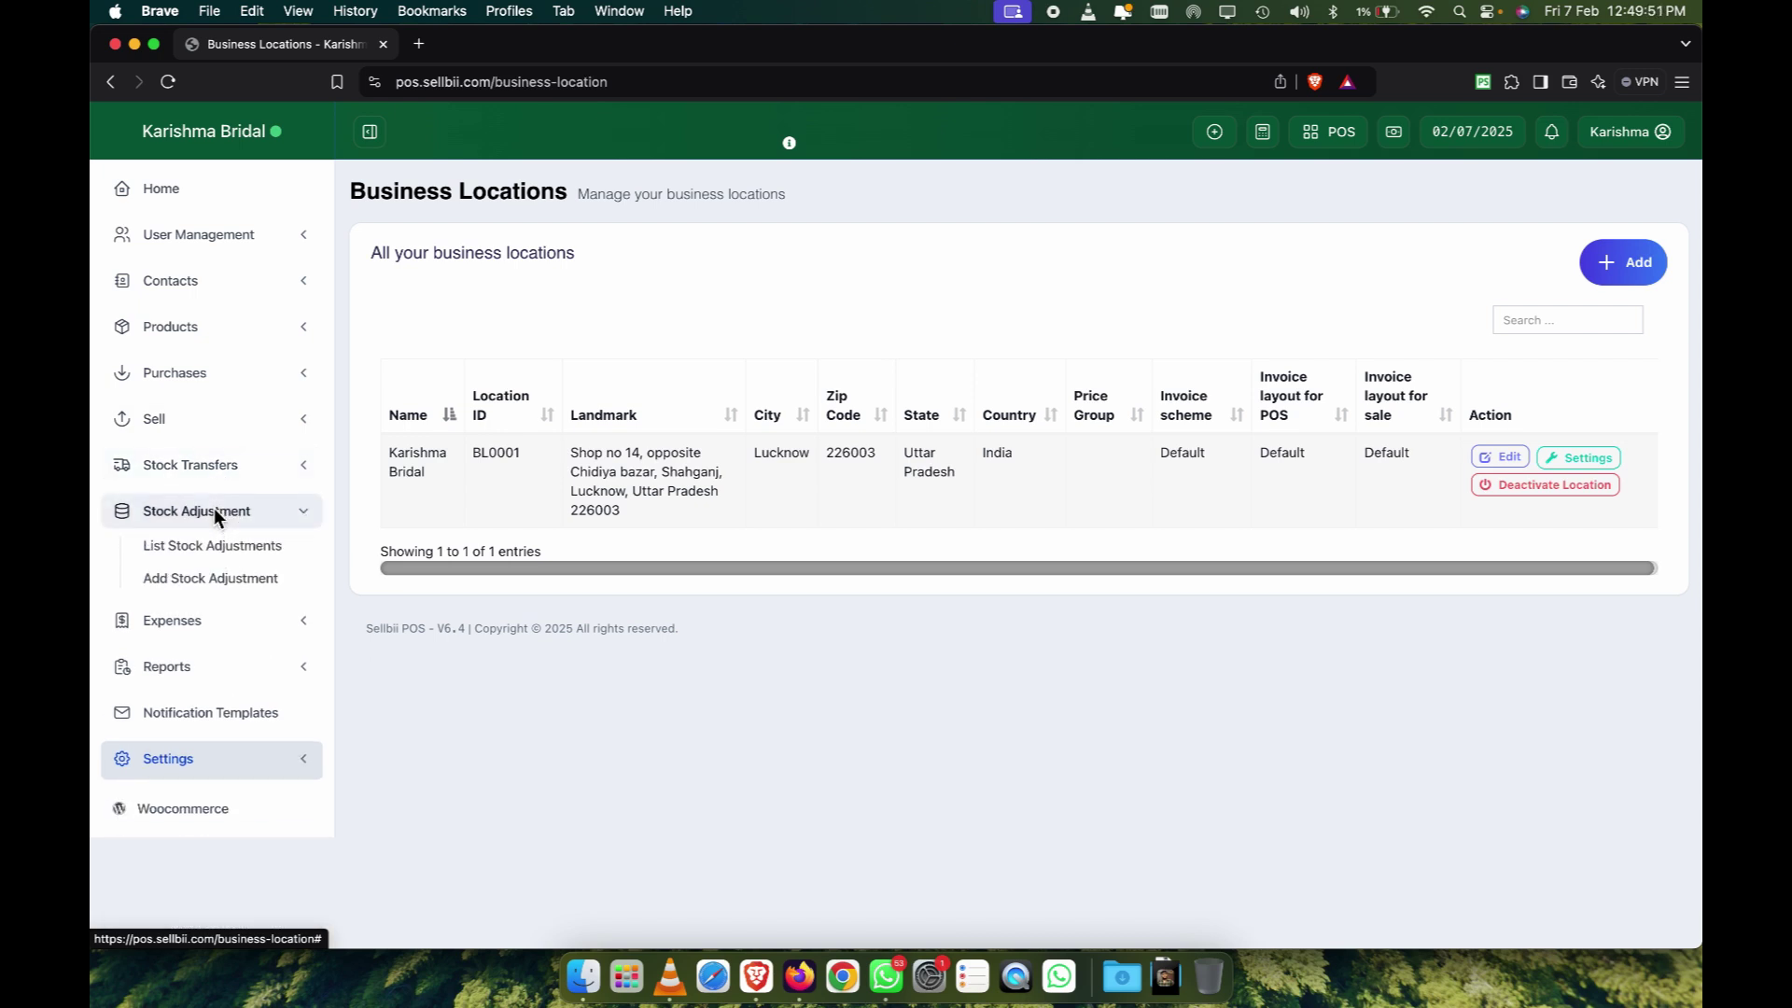
pyautogui.click(236, 551)
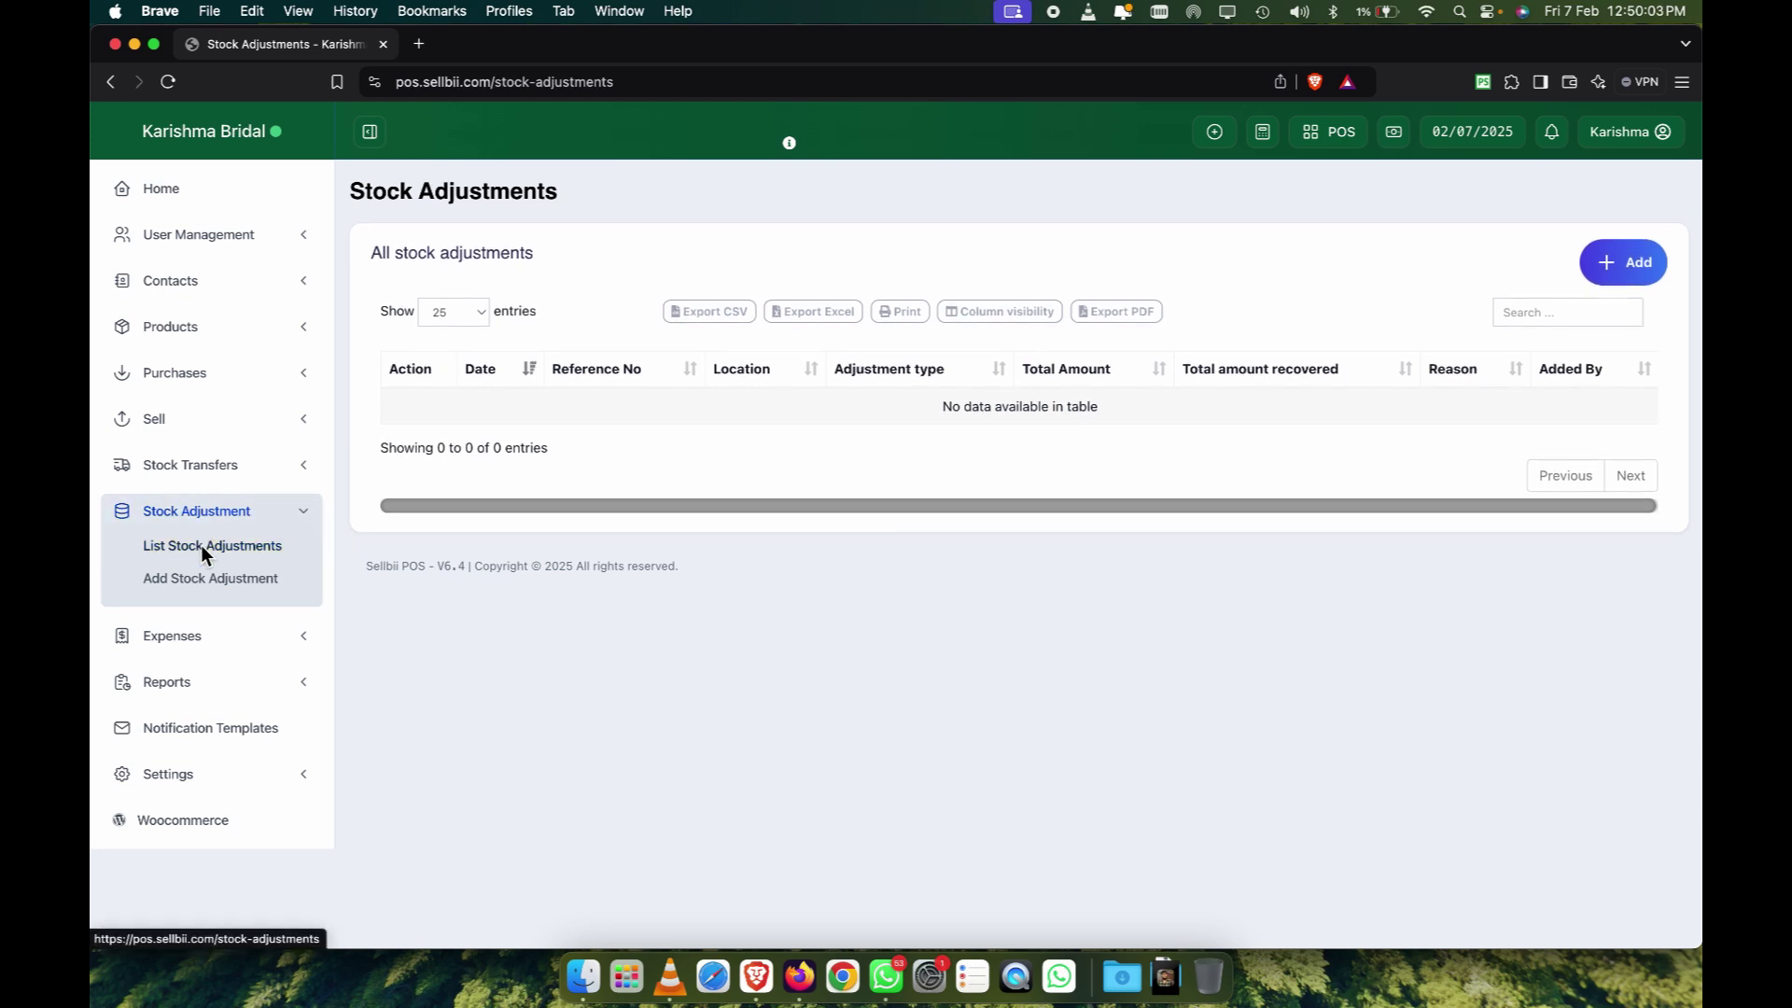
pyautogui.click(220, 578)
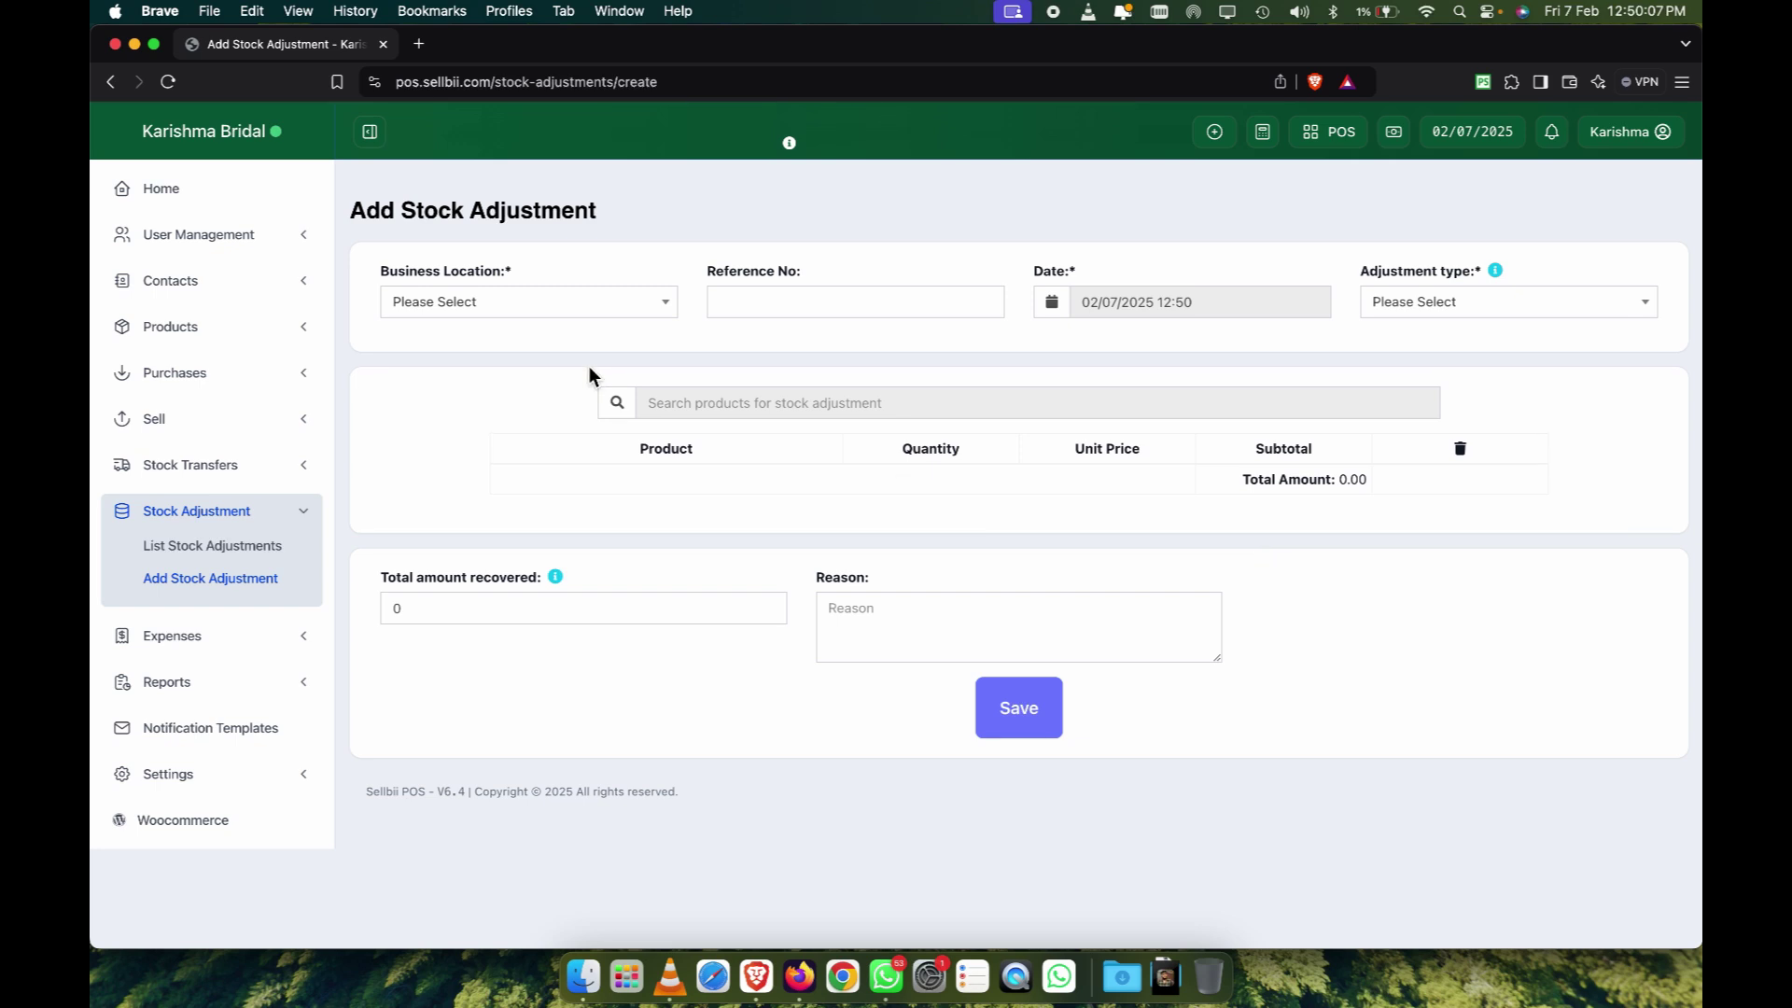
# Set the adjustment's business location to Karishma Bridal (BL0001) and check the available adjustment types without choosing one.
pyautogui.click(562, 303)
pyautogui.click(512, 368)
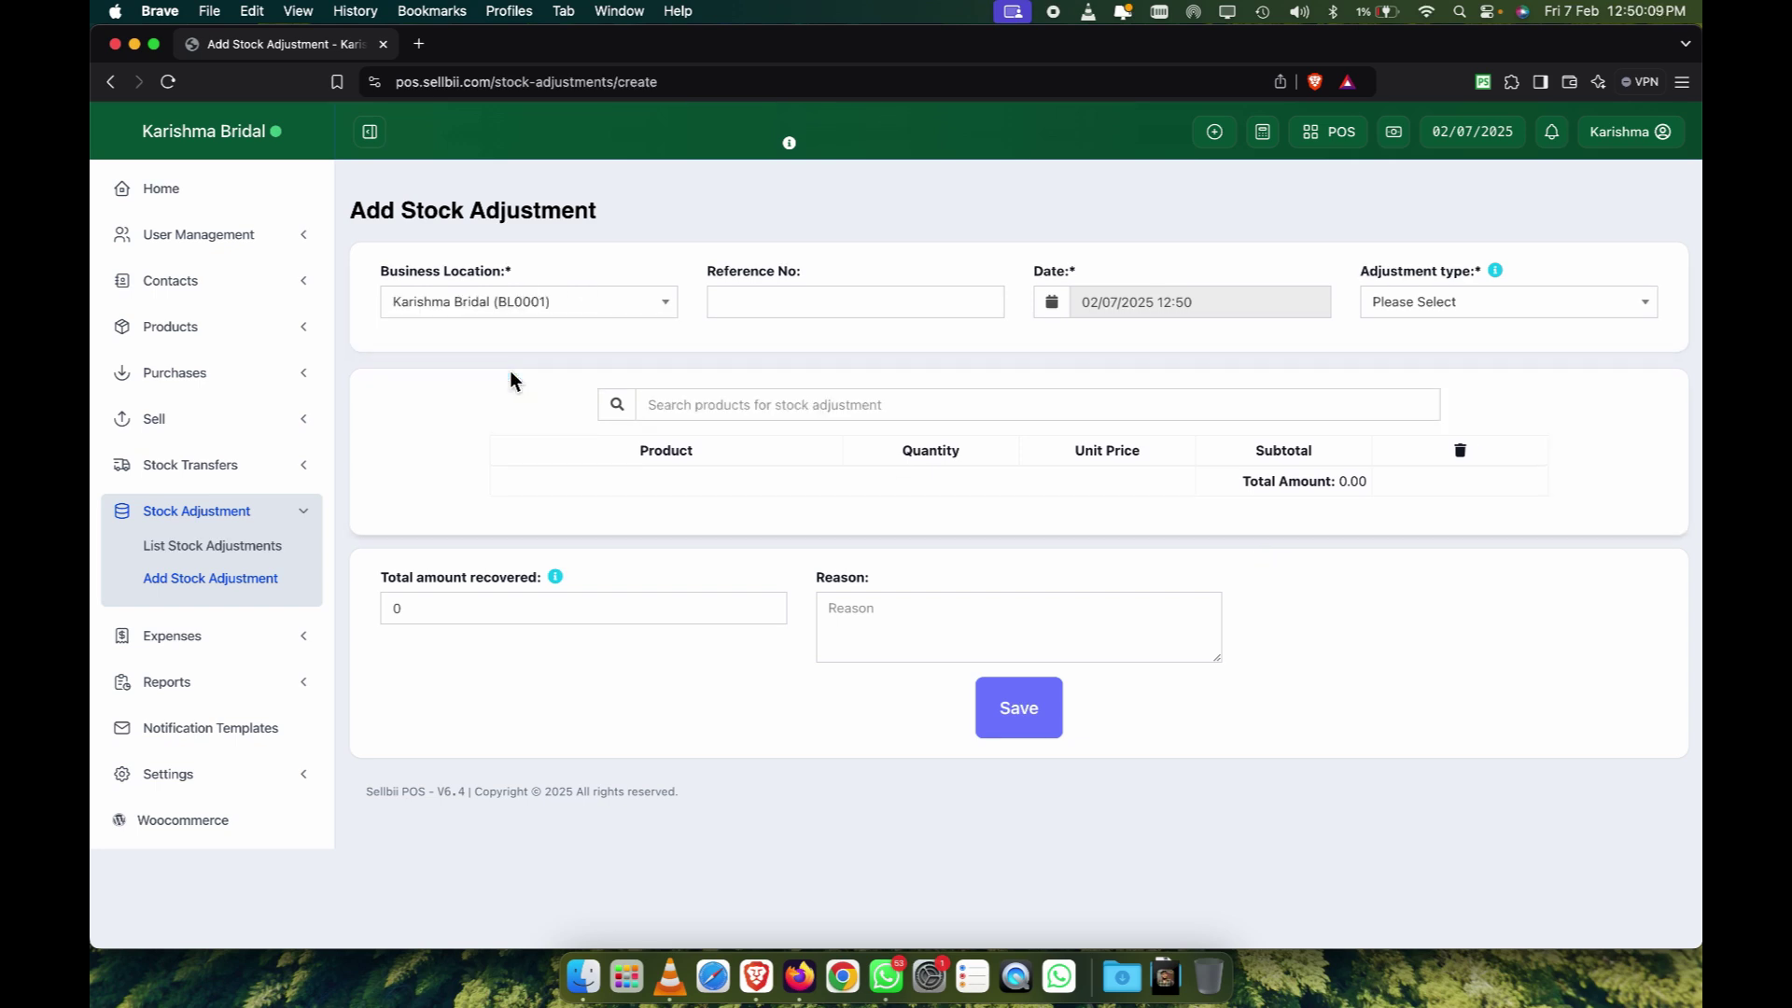
pyautogui.click(1433, 311)
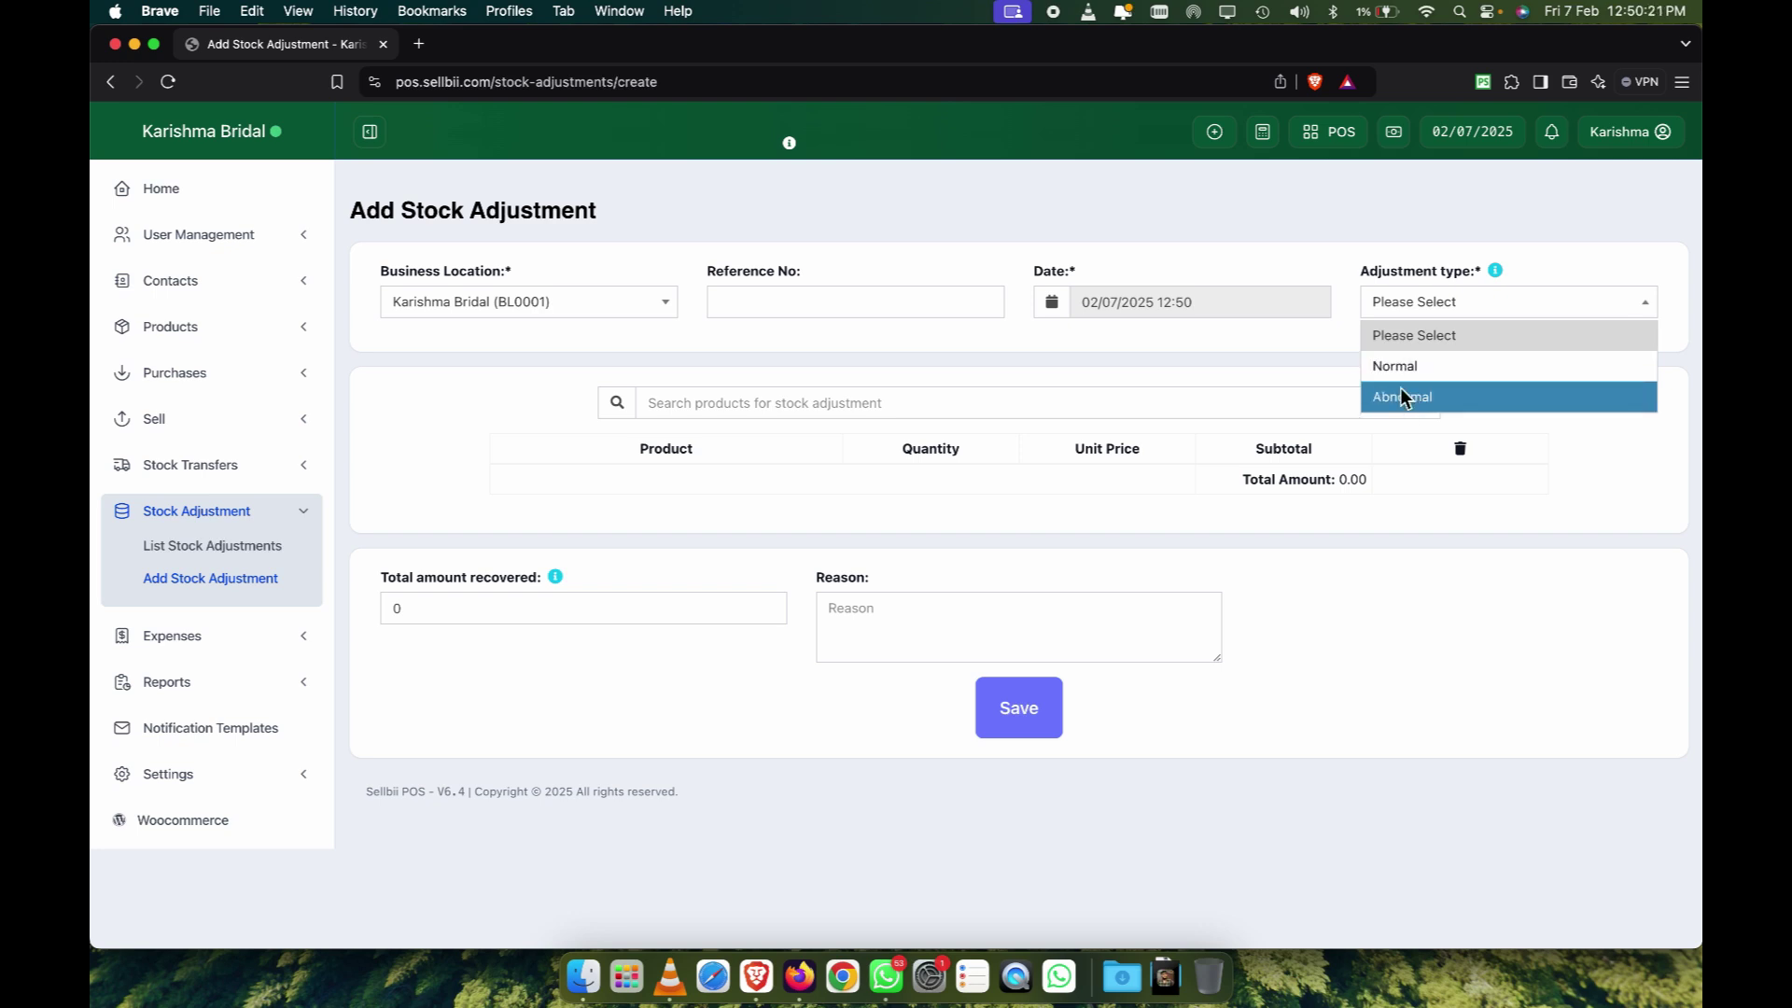
pyautogui.click(1486, 506)
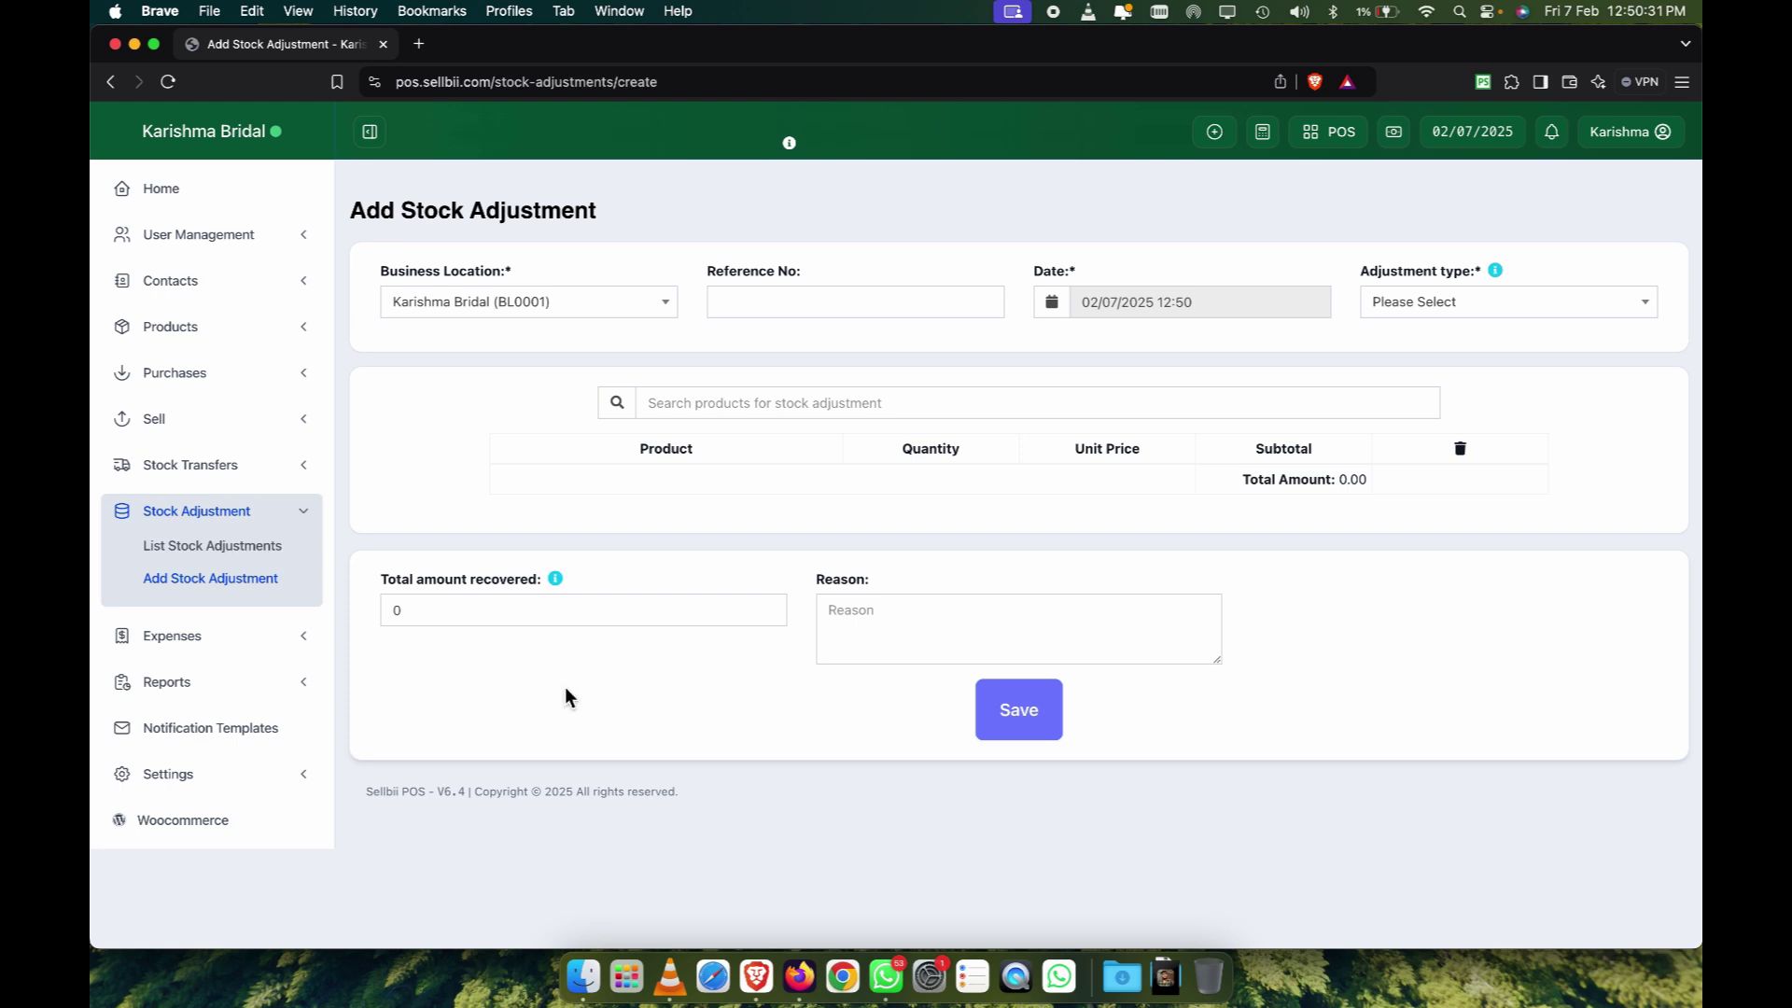
# View the expense list, discarding the unsaved stock adjustment, and look through the full Add Expense form.
pyautogui.click(241, 637)
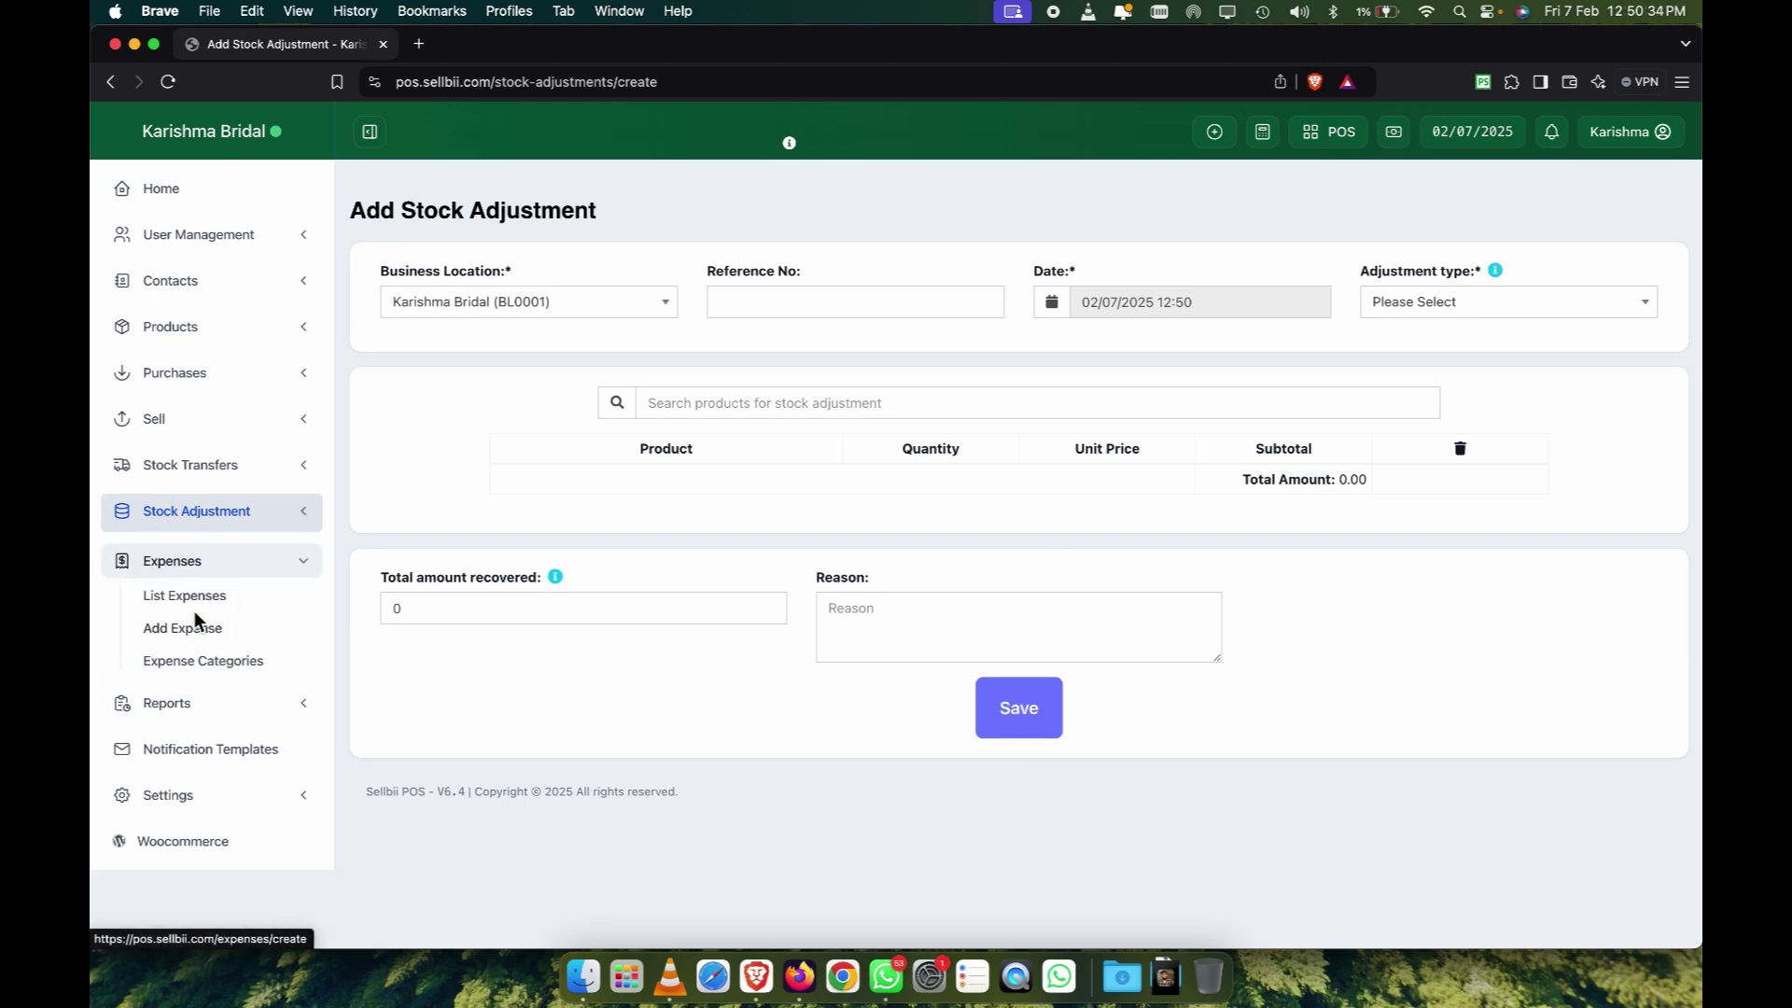
pyautogui.click(189, 597)
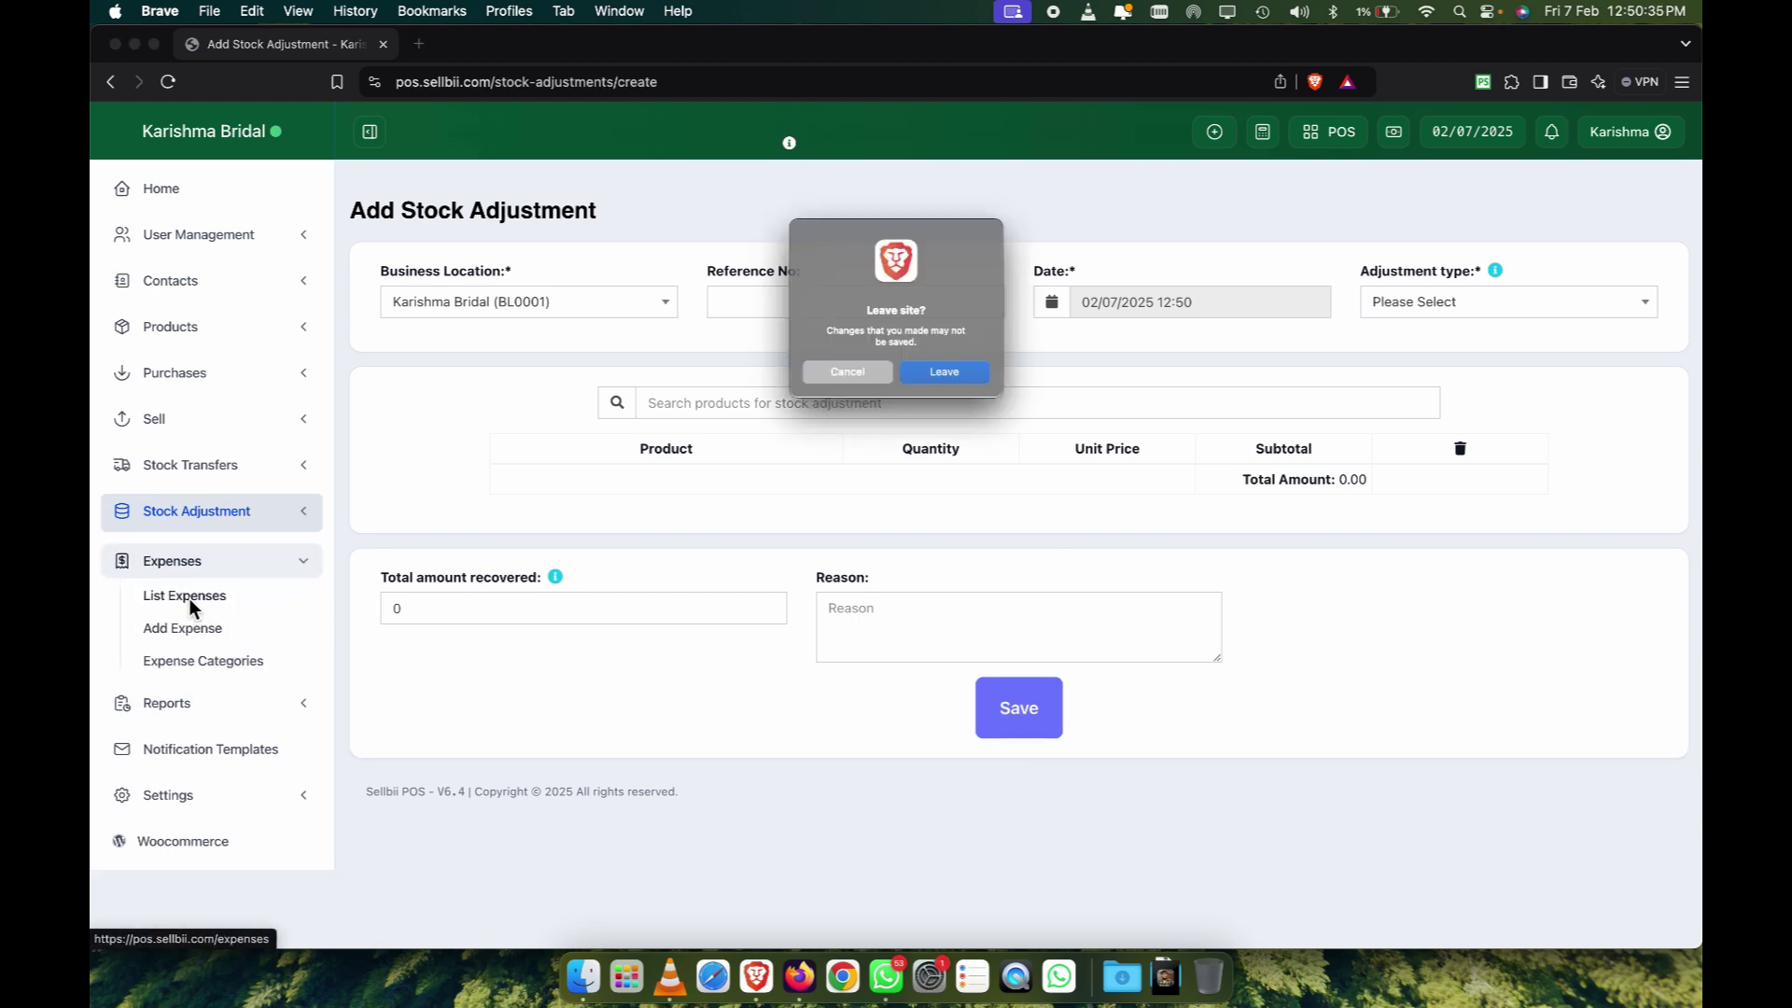
pyautogui.click(939, 383)
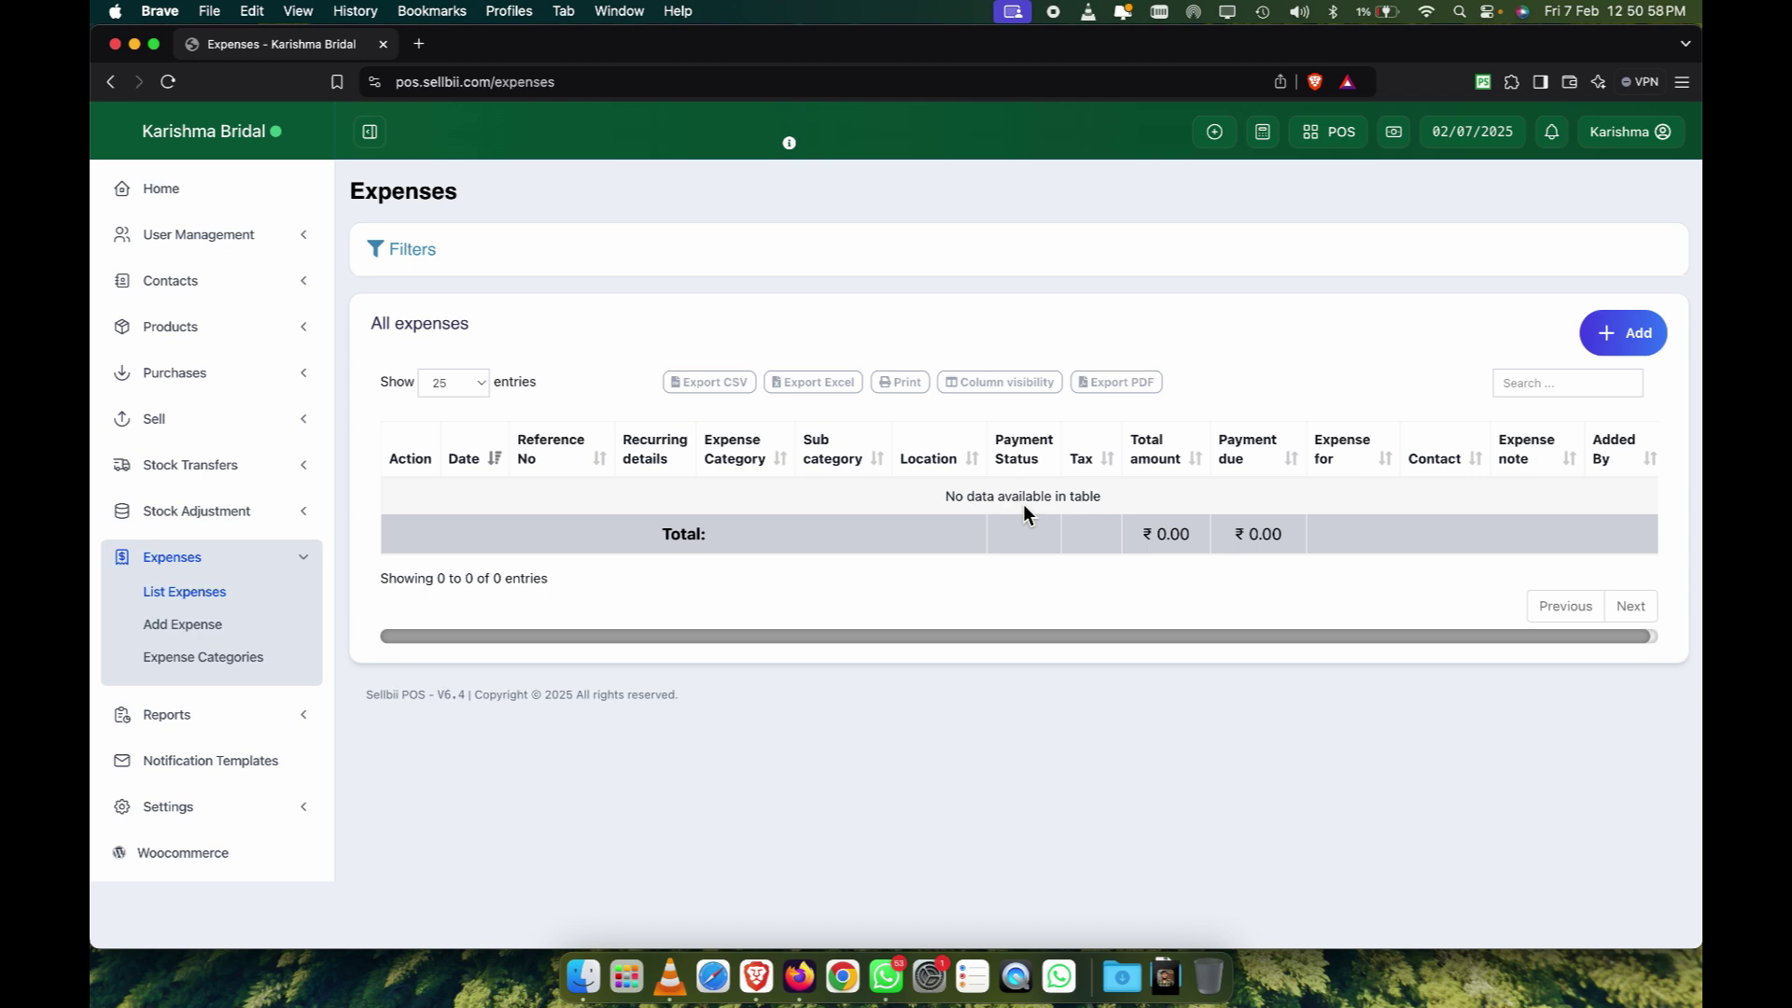
pyautogui.click(200, 629)
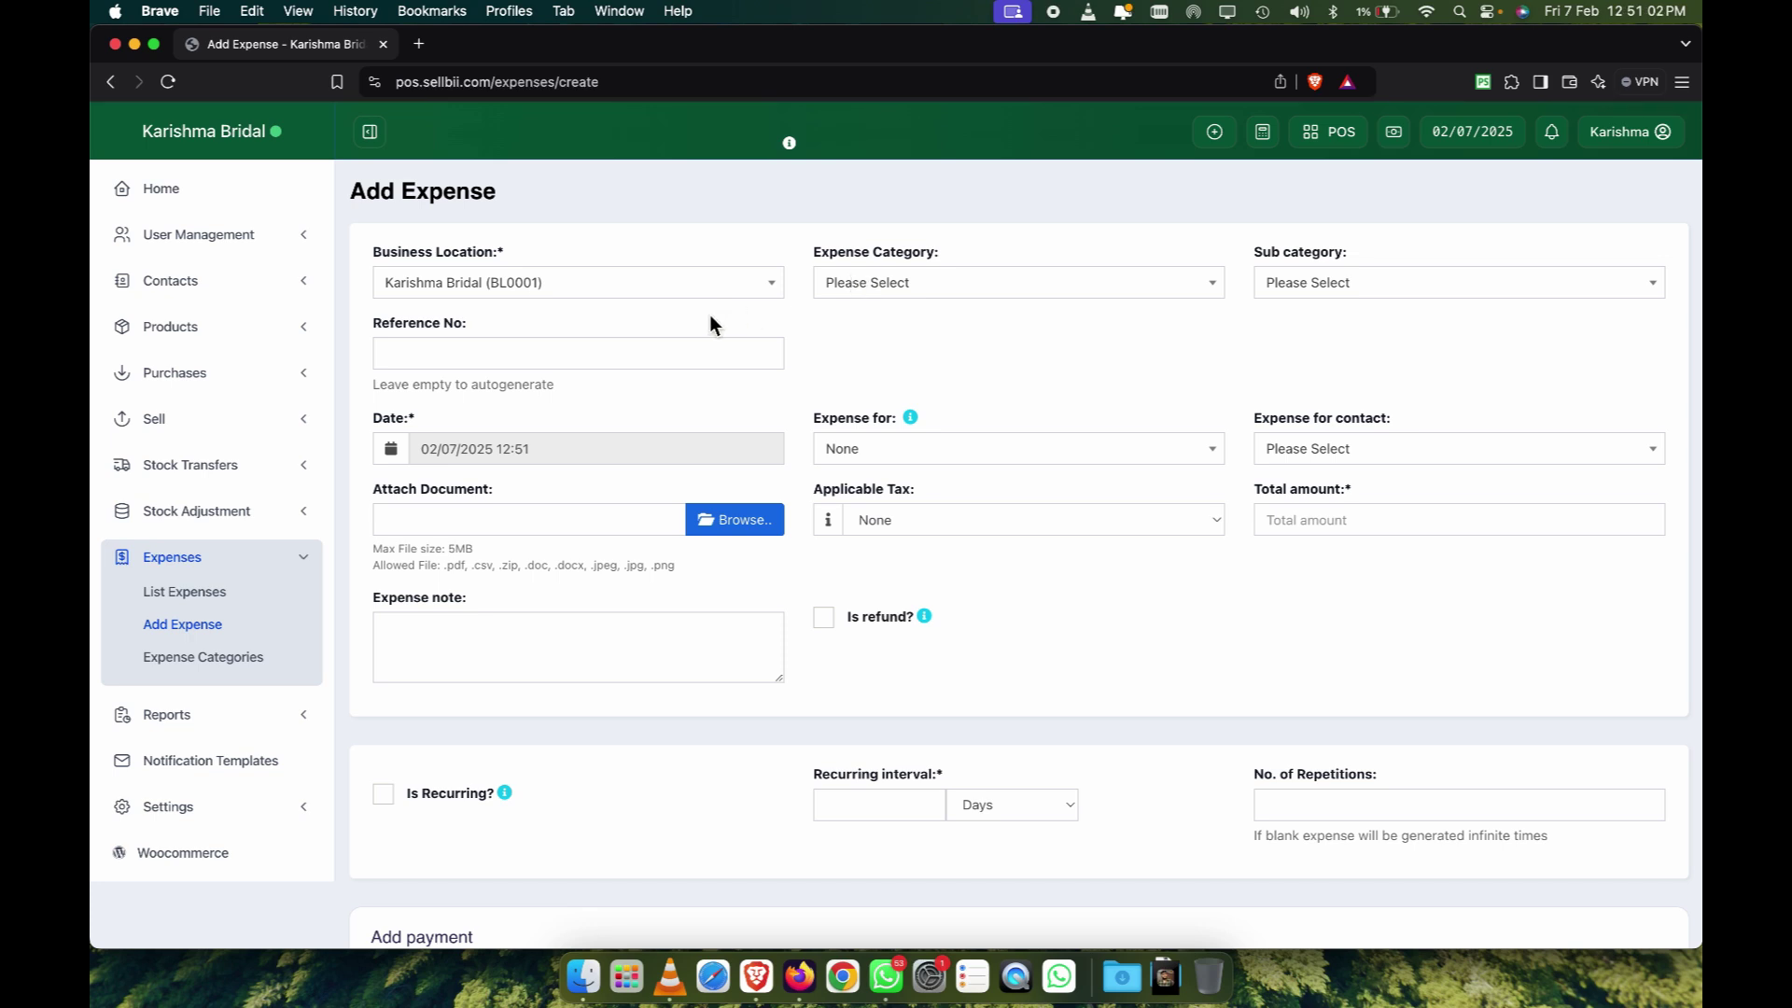
pyautogui.scroll(-5, 1090, 577)
pyautogui.scroll(5, 1090, 577)
# Start a new expense from the POS screen and assign it to the listed user who is not the cashier.
pyautogui.click(1327, 147)
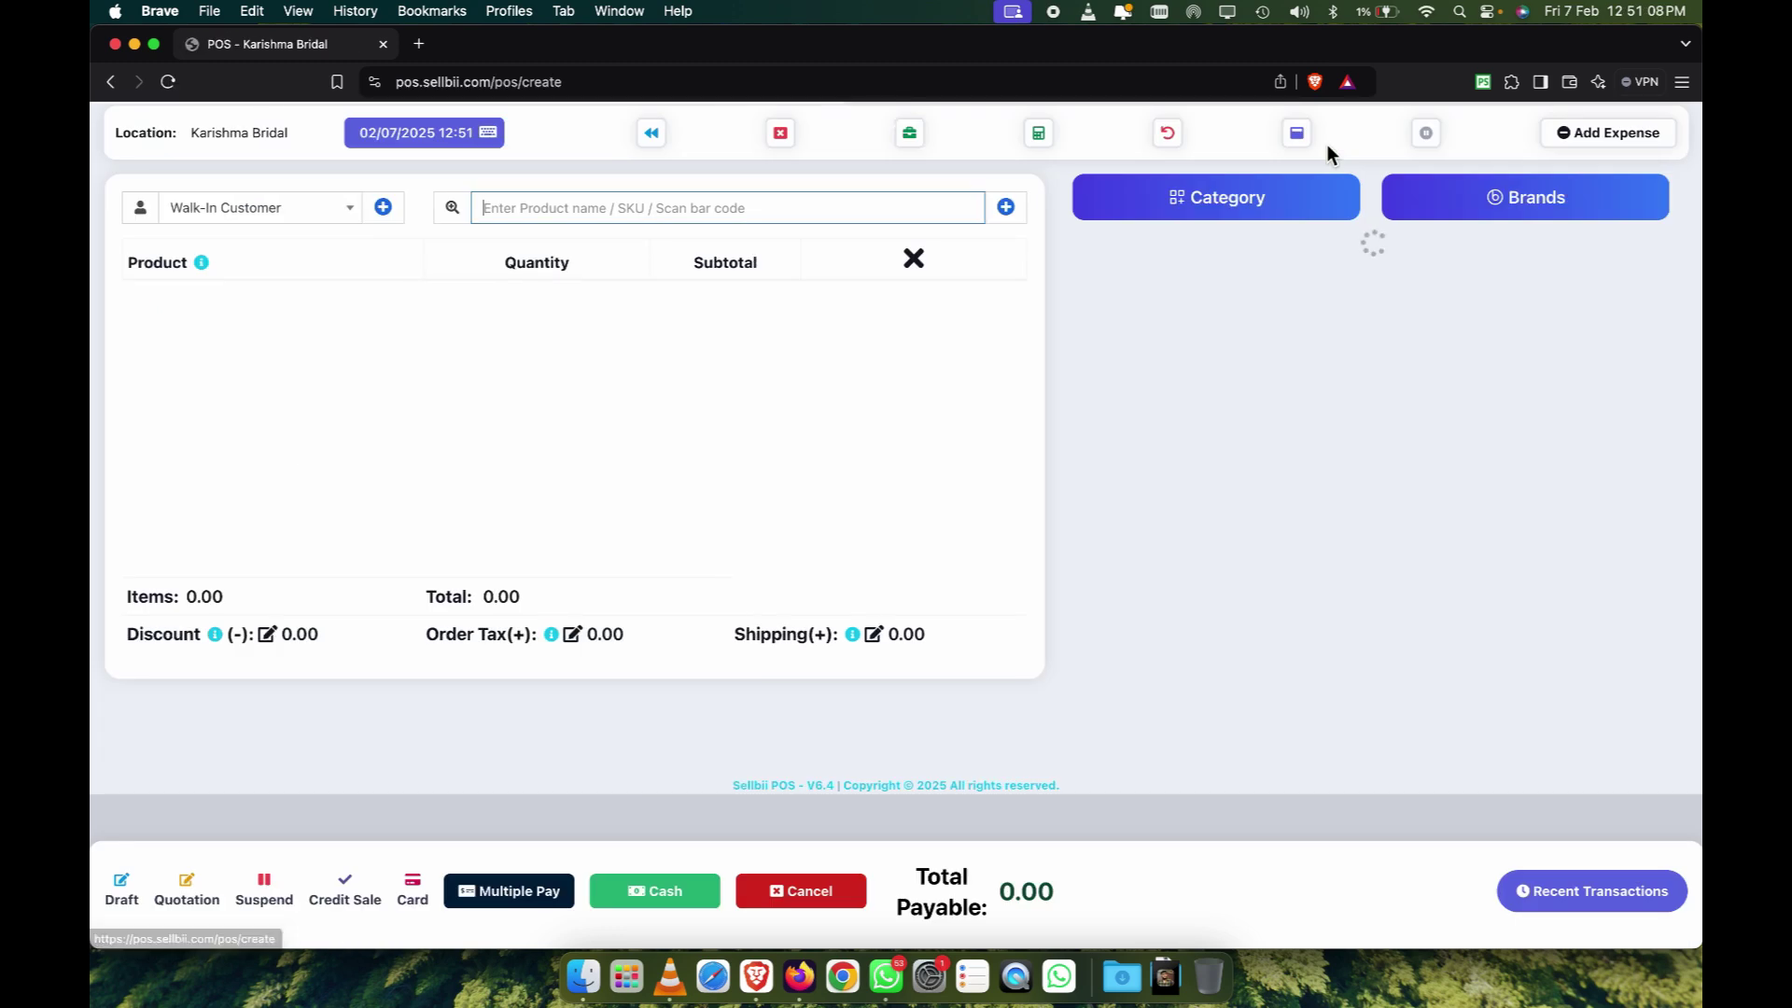
pyautogui.click(1598, 133)
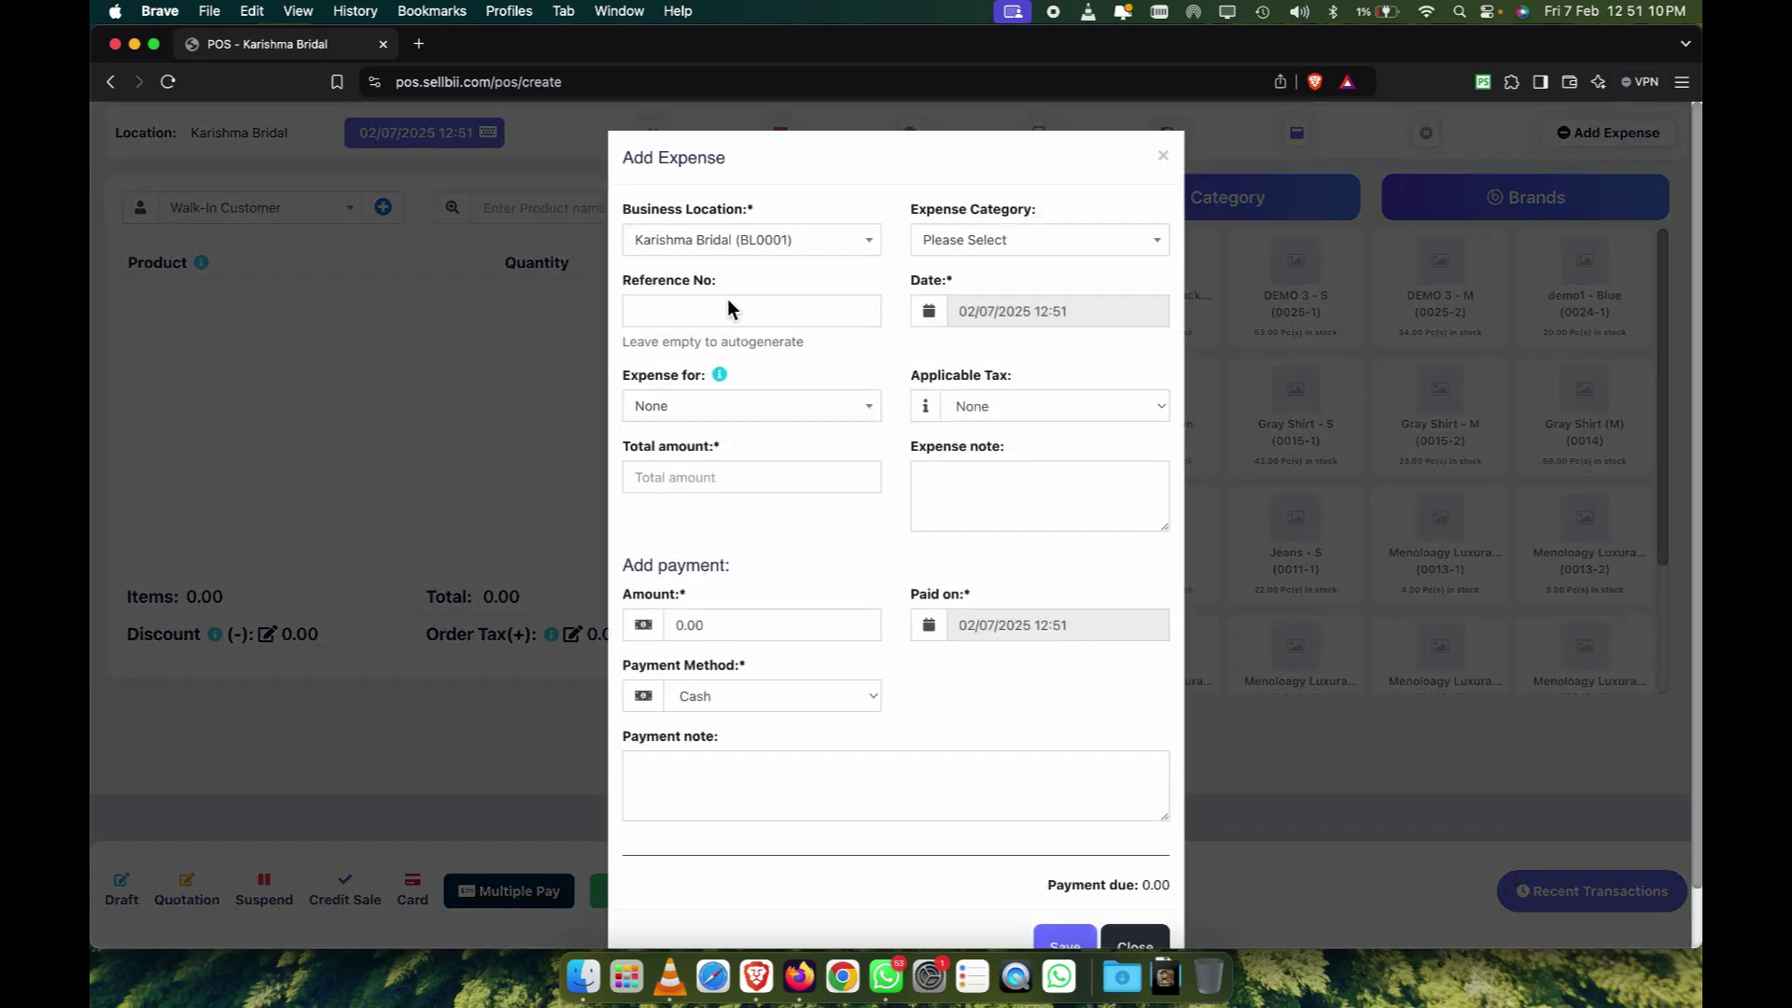
pyautogui.click(1013, 239)
pyautogui.click(724, 314)
pyautogui.click(653, 356)
pyautogui.click(739, 405)
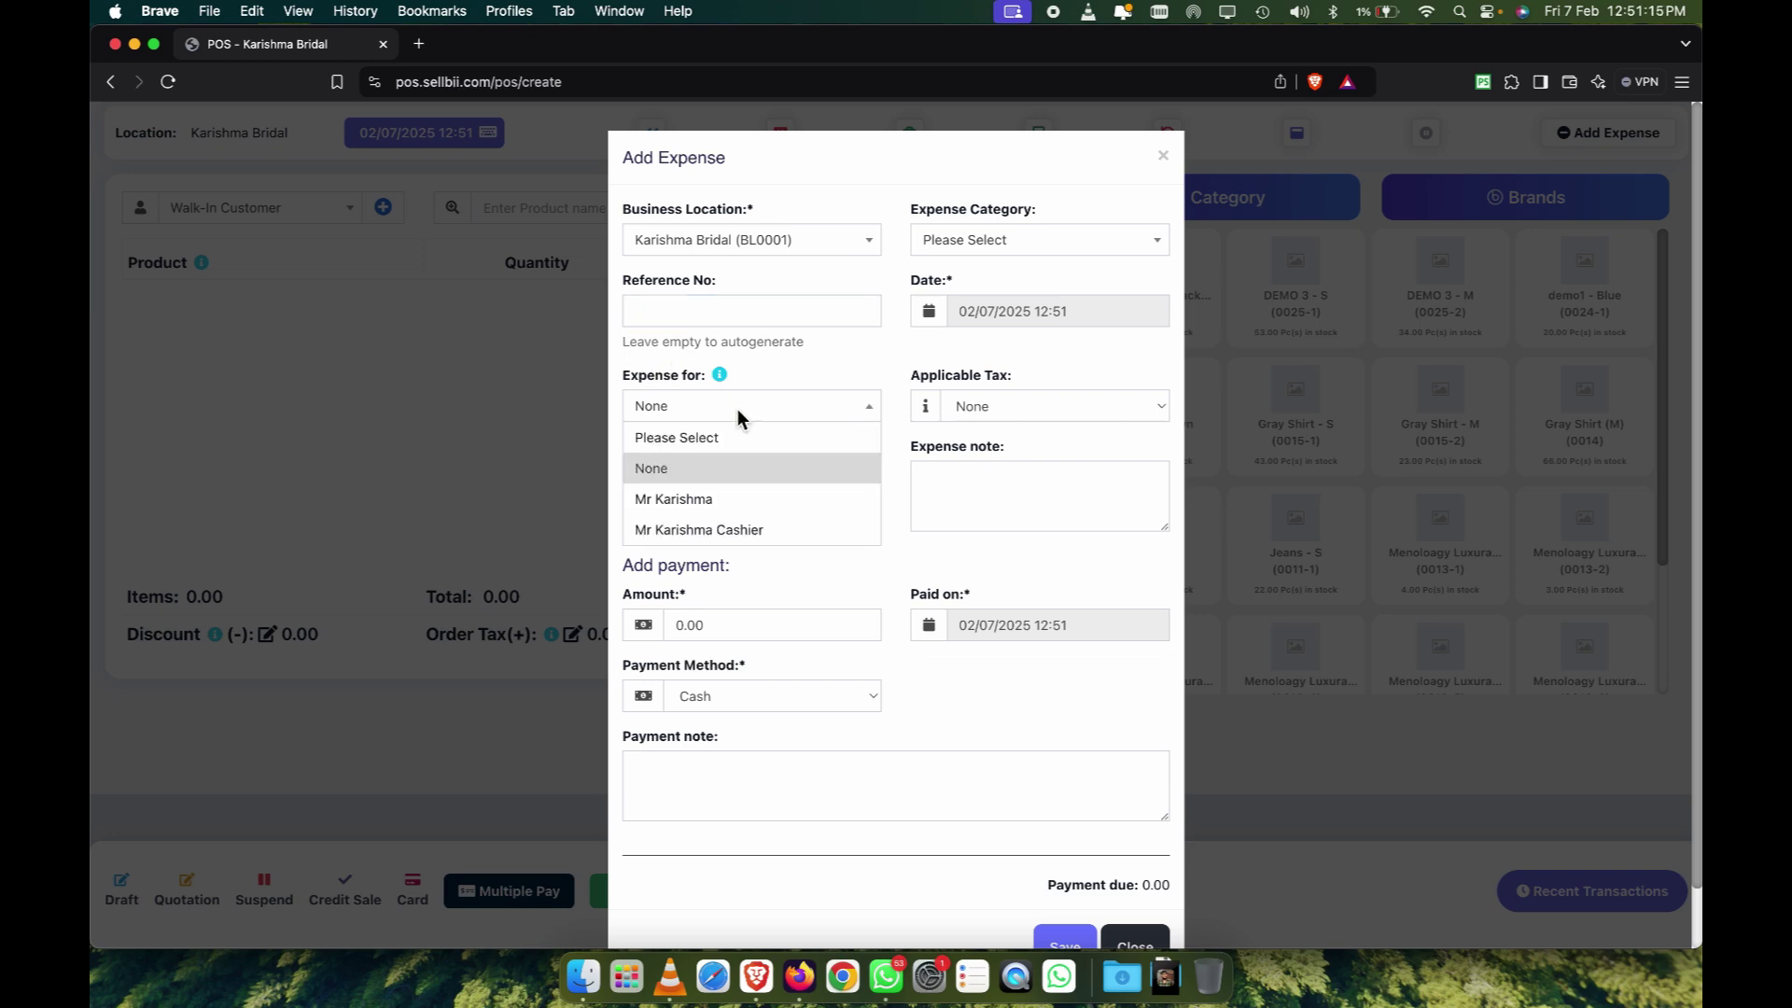
pyautogui.click(704, 499)
# Keep the expense's applicable tax at None and set its total amount to 3000.
pyautogui.click(1005, 411)
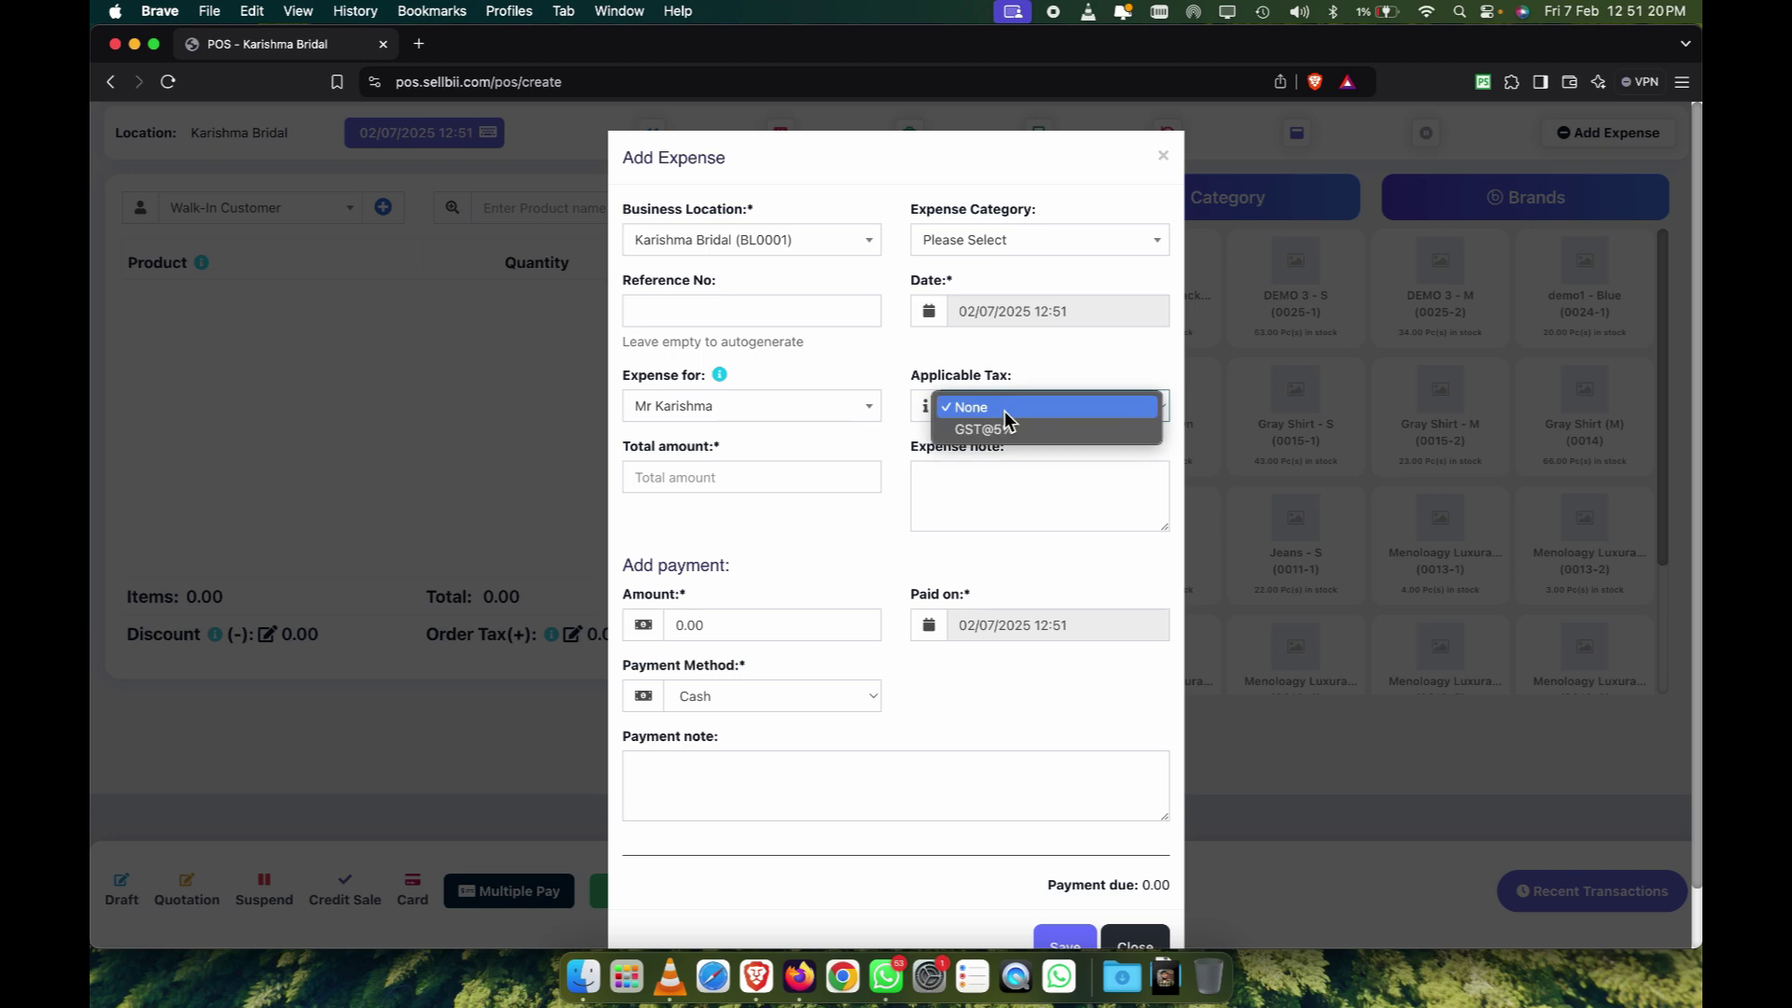
pyautogui.click(1006, 377)
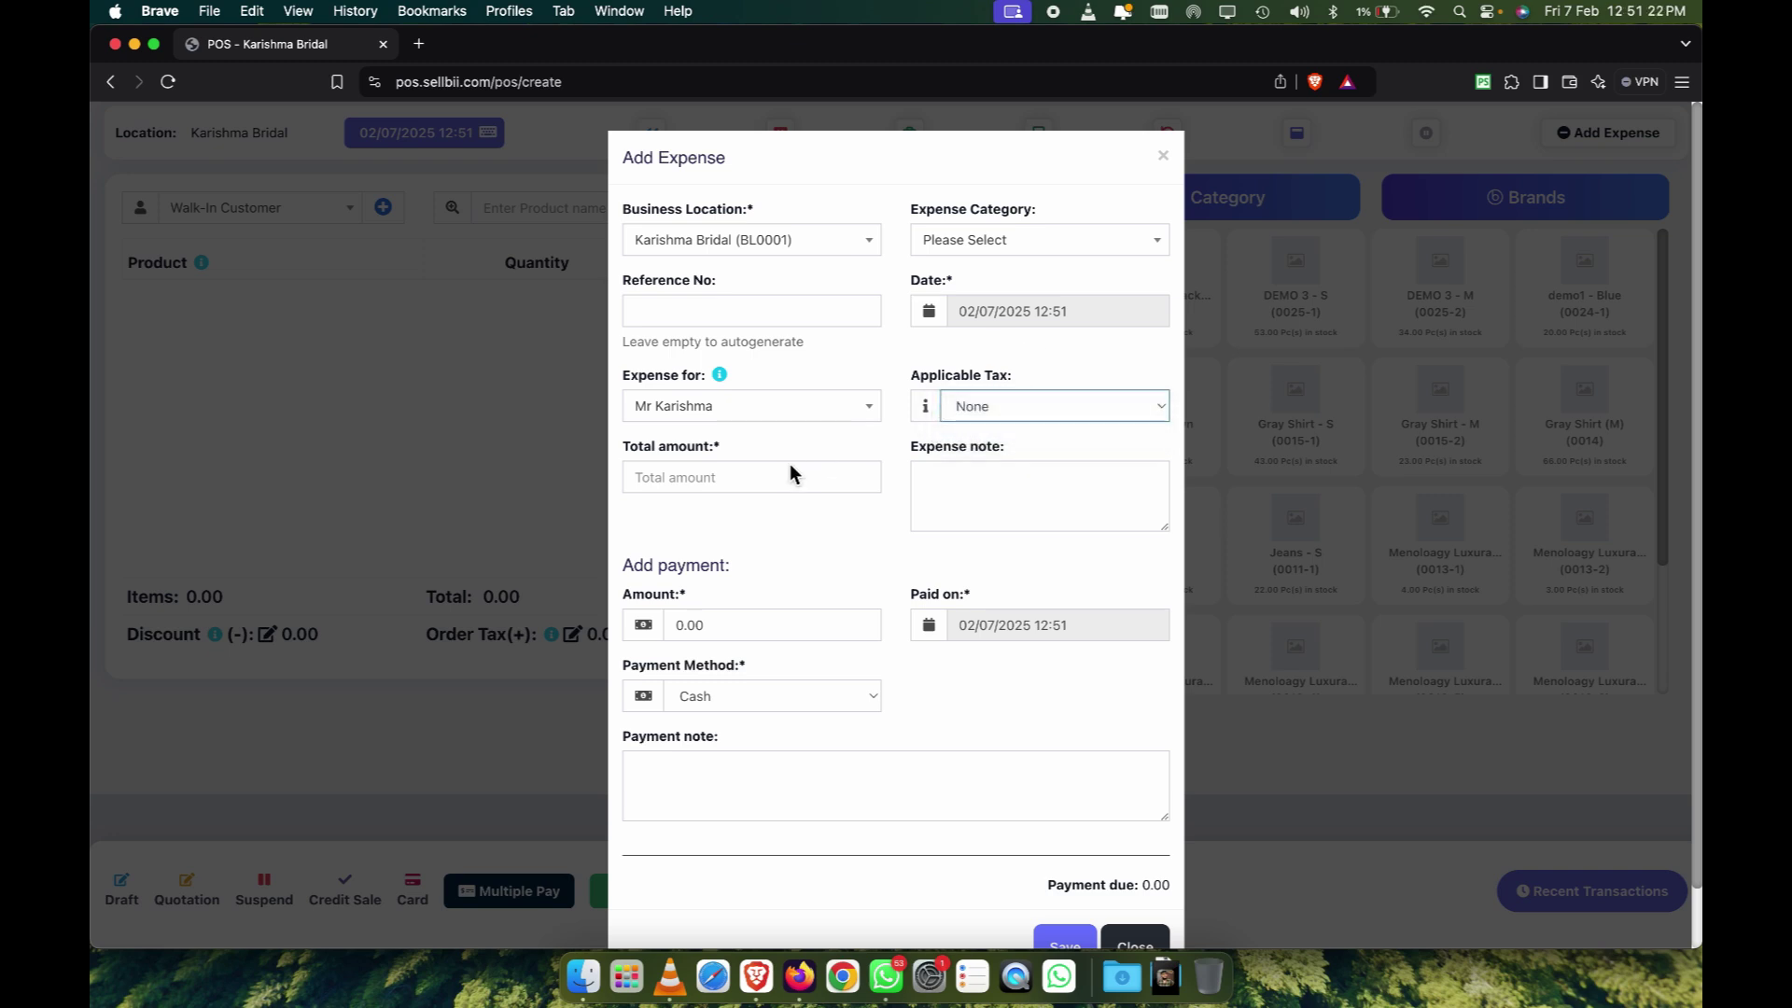
pyautogui.click(989, 411)
pyautogui.click(702, 478)
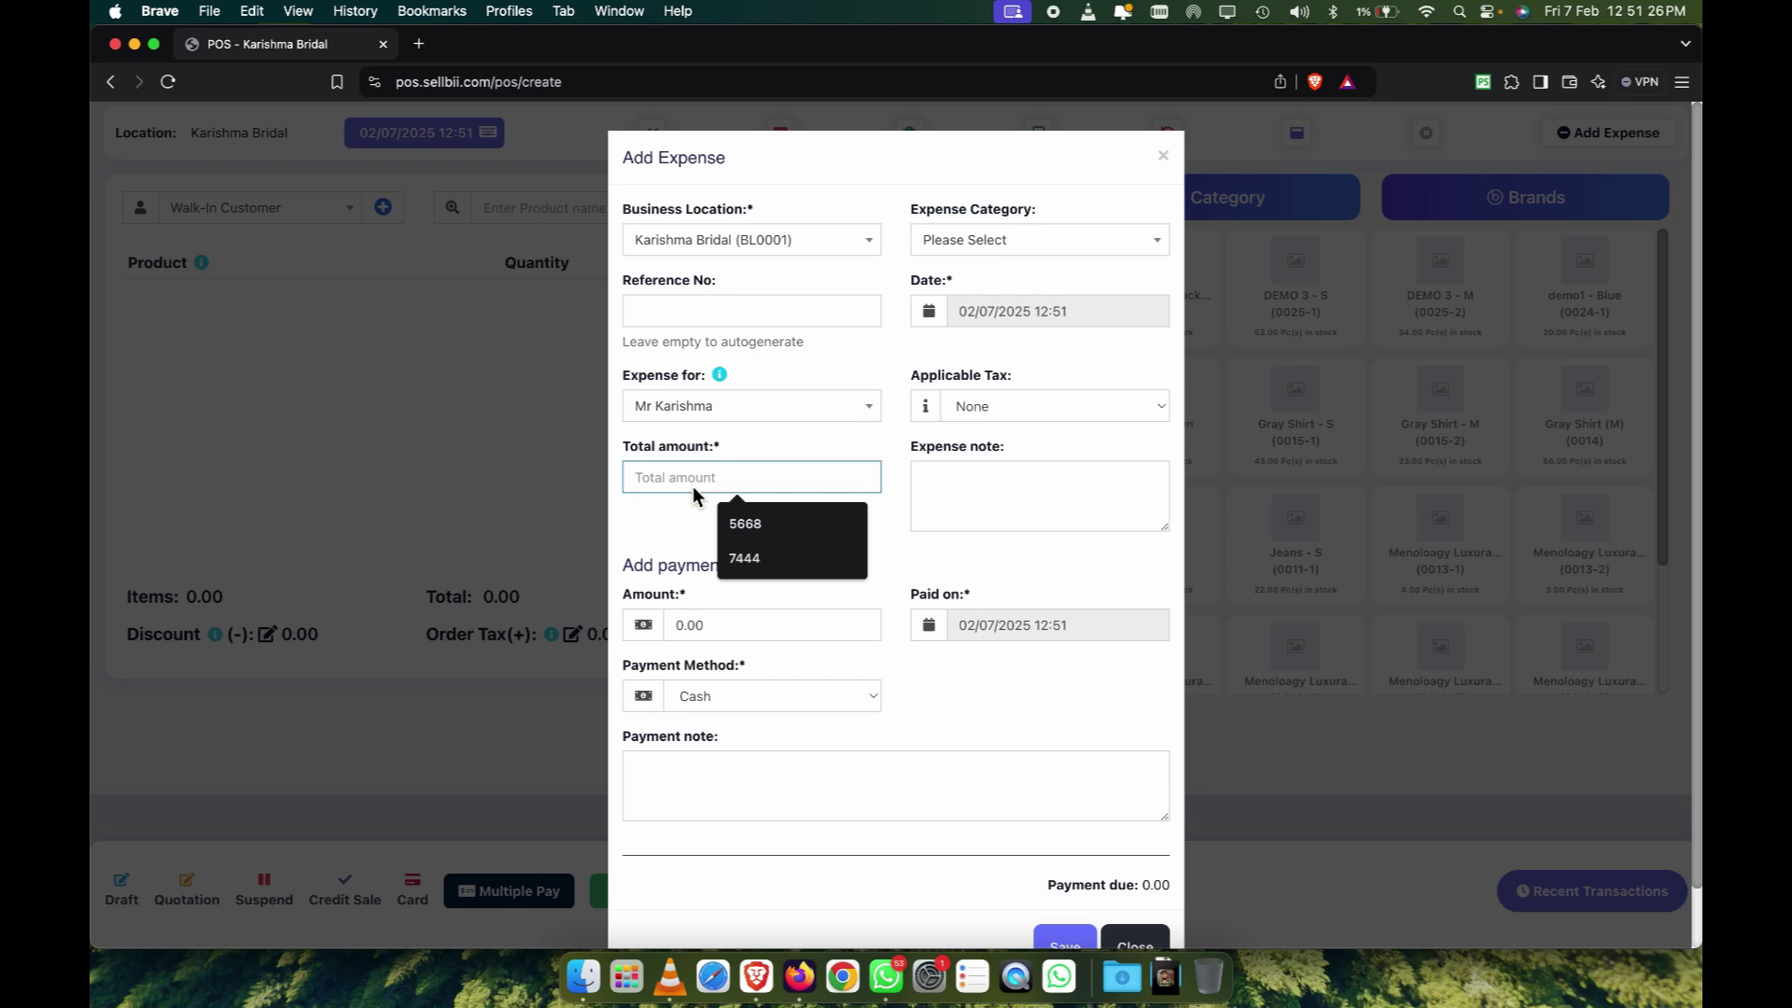
pyautogui.write('3000')
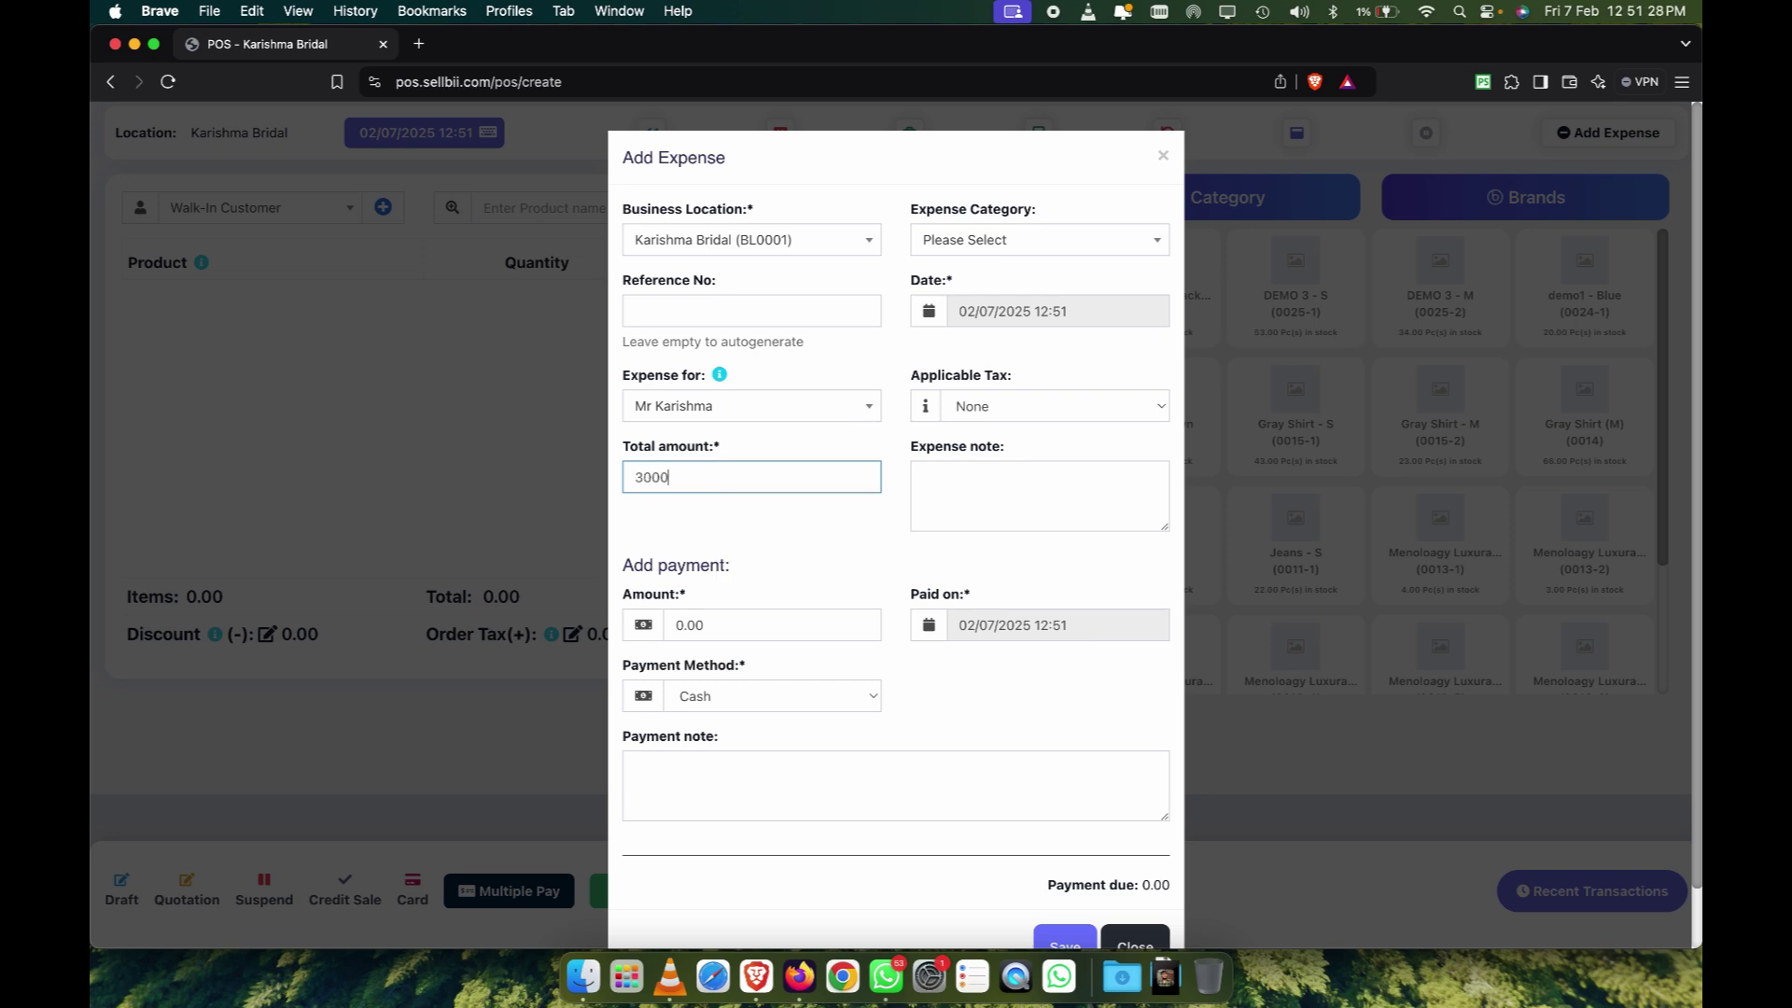
# Enter "Bill" as the expense note.
pyautogui.click(961, 495)
pyautogui.write('E')
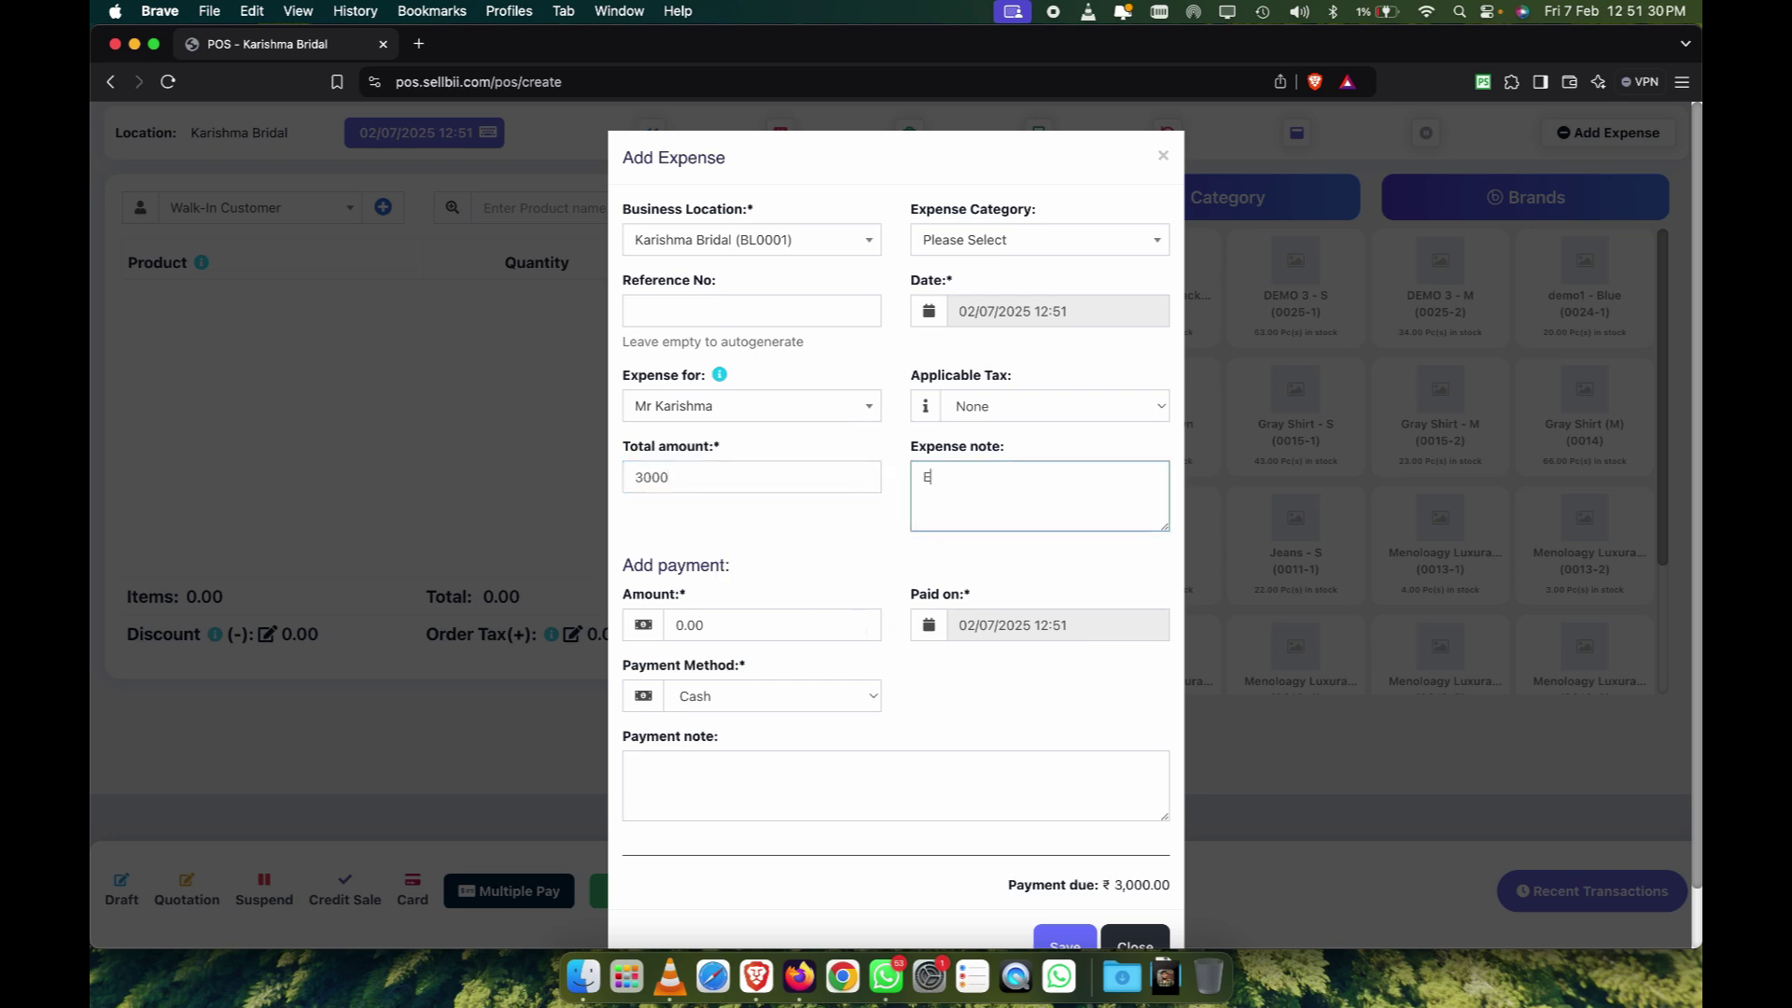
pyautogui.write('Bill')
pyautogui.click(850, 549)
# Set the expense's payment amount to 3000, keeping Cash as the payment method, and save the expense.
pyautogui.click(738, 625)
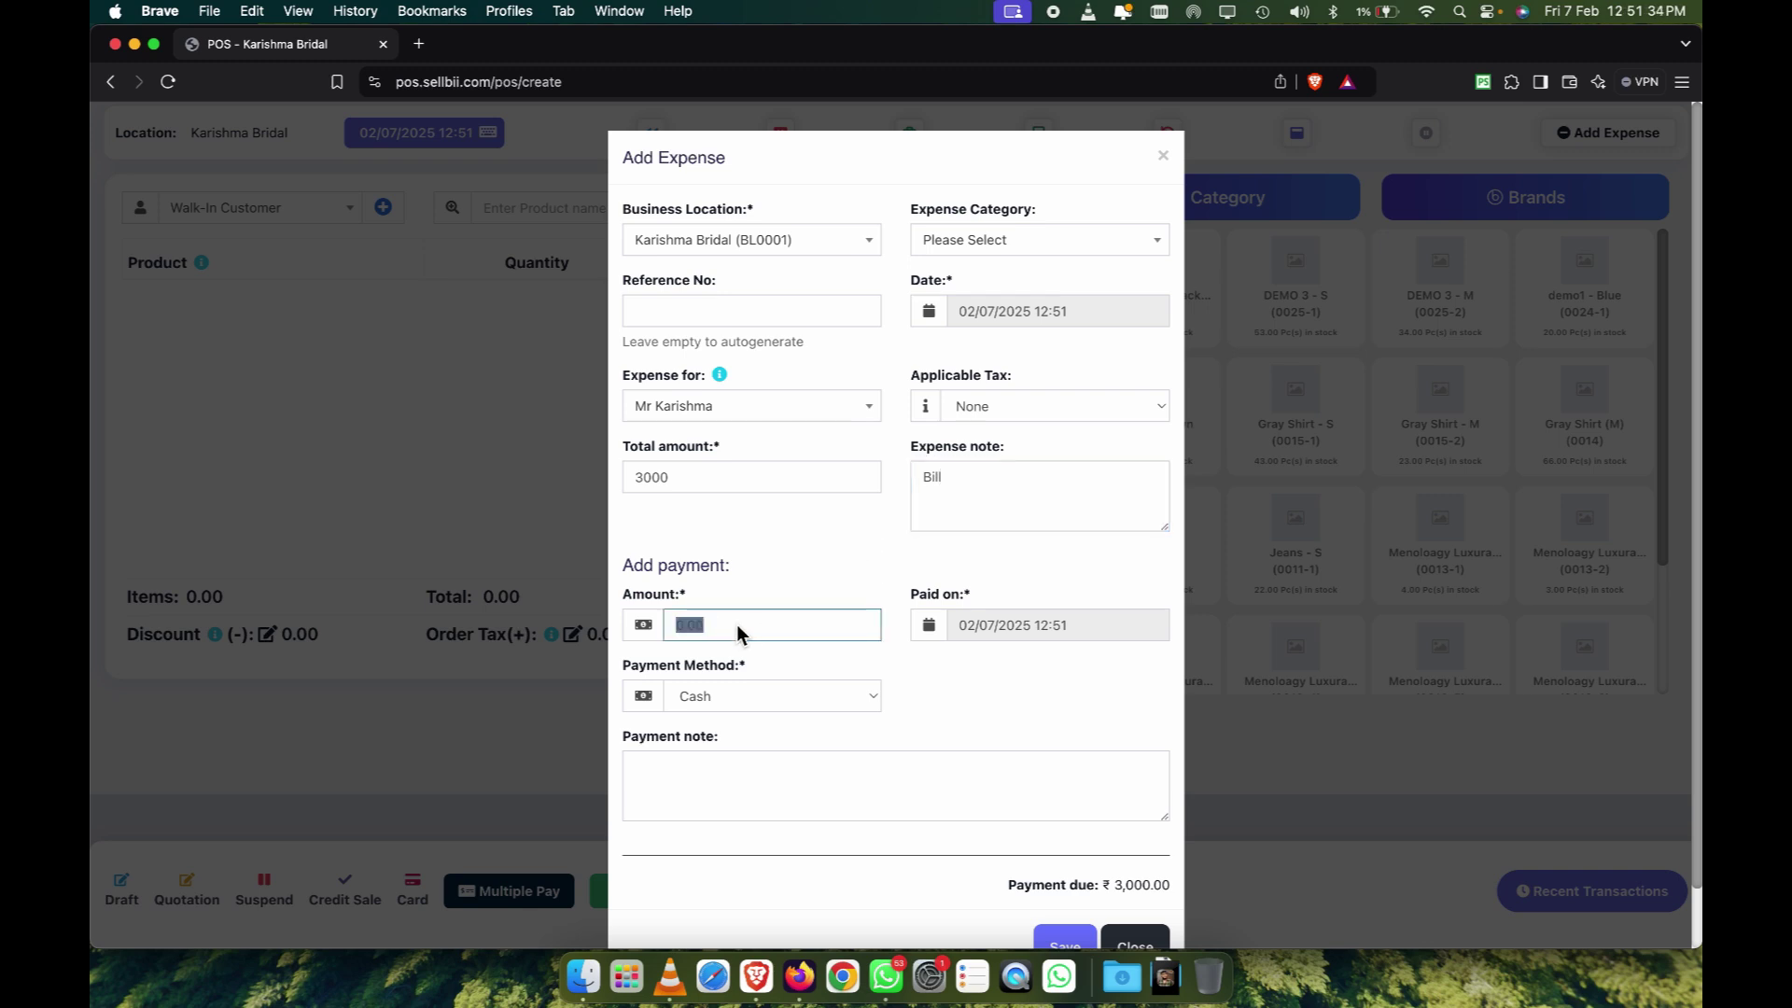
pyautogui.write('3000')
pyautogui.click(860, 583)
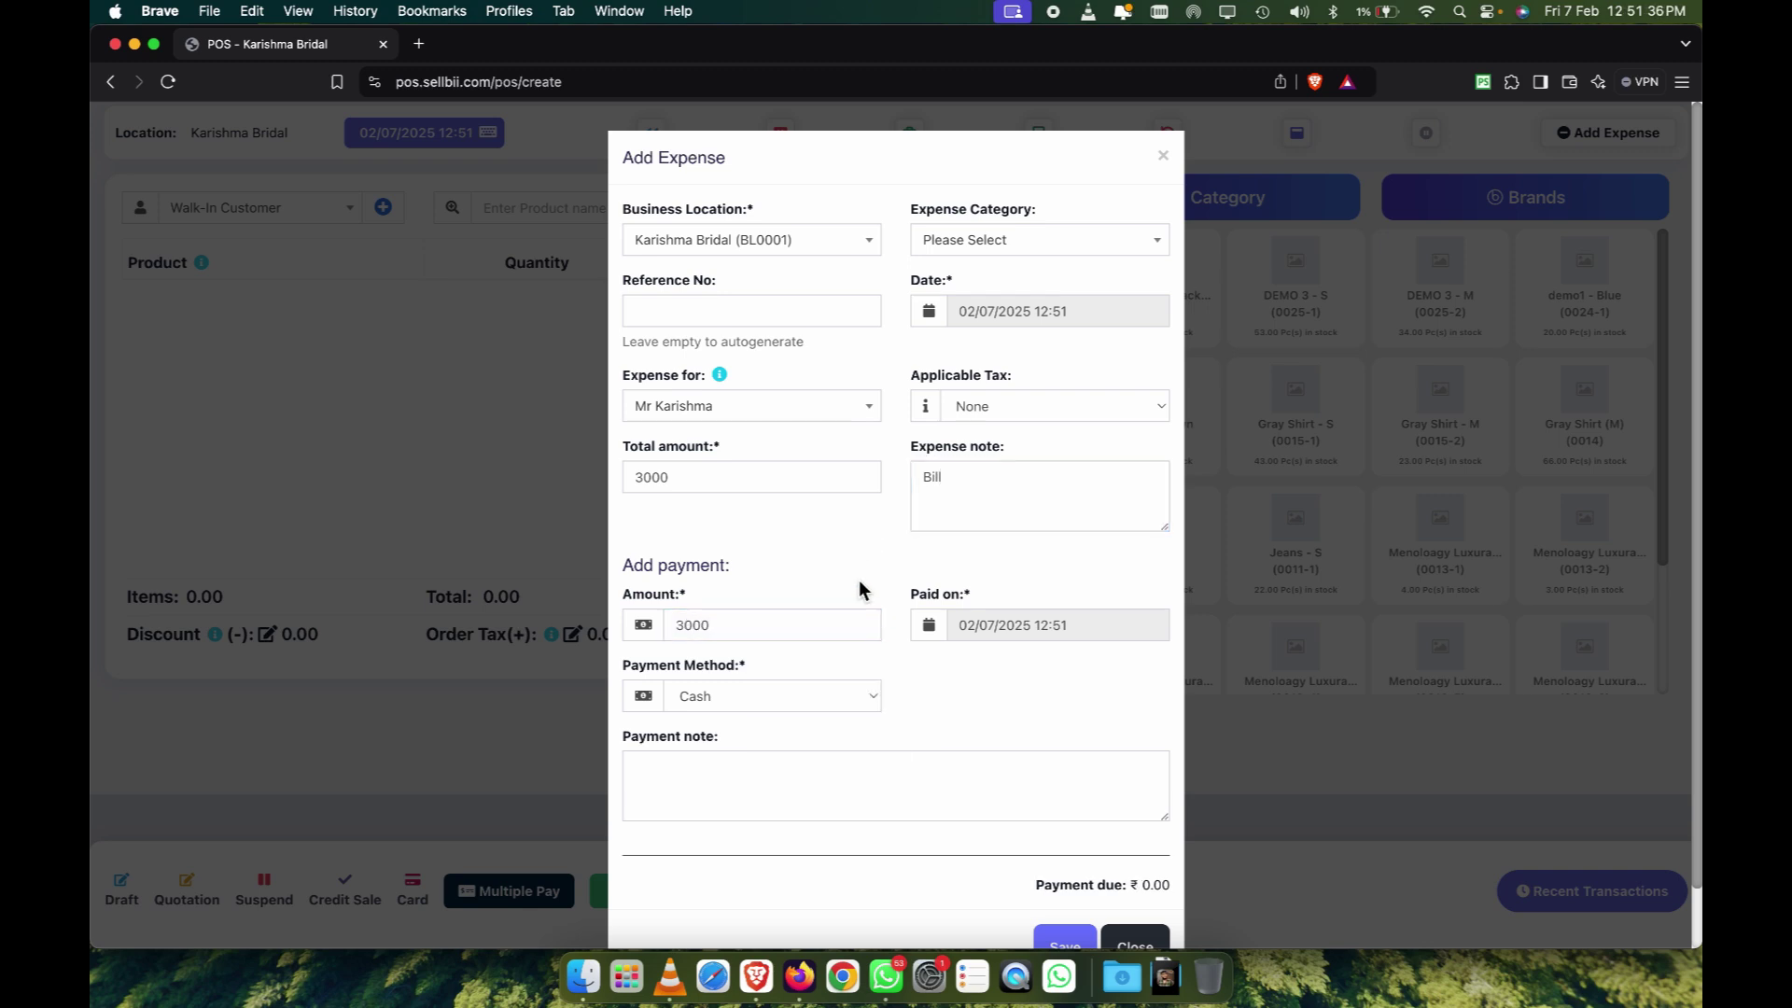
pyautogui.scroll(-2, 831, 700)
pyautogui.click(1079, 887)
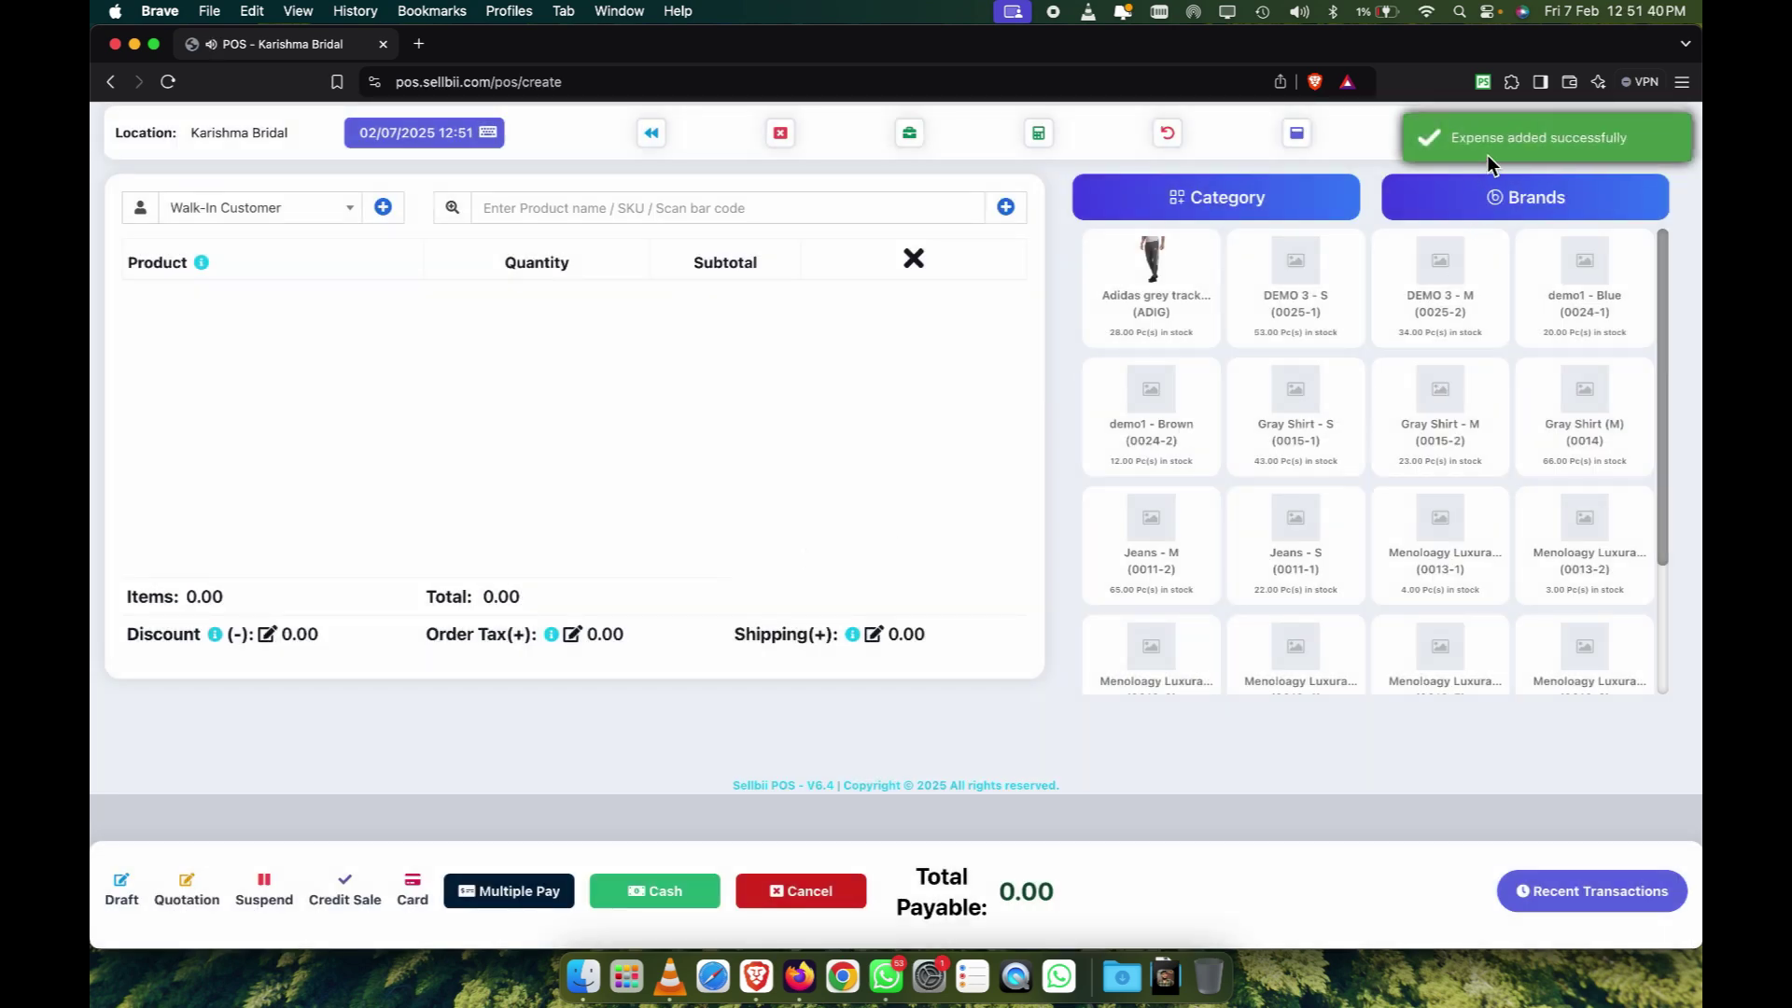
# Leave the POS screen for the expense list and check the new expense's details, including its expense note.
pyautogui.click(651, 133)
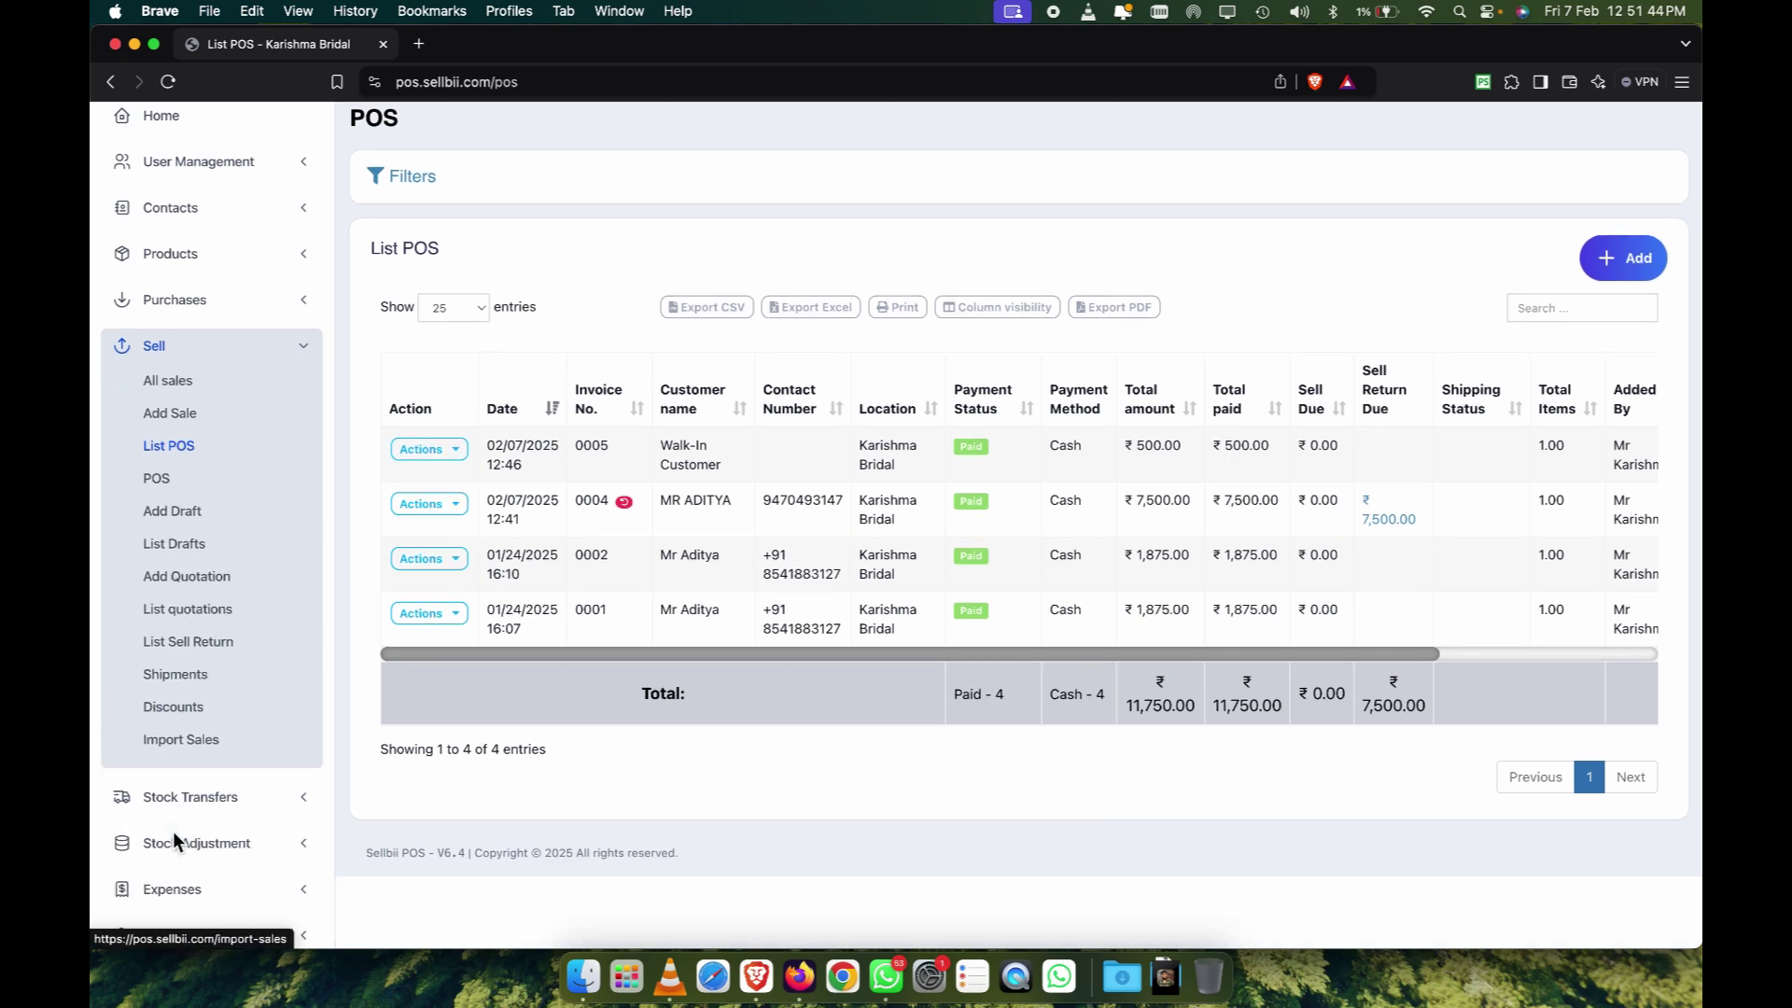
pyautogui.scroll(-3, 174, 840)
pyautogui.click(207, 739)
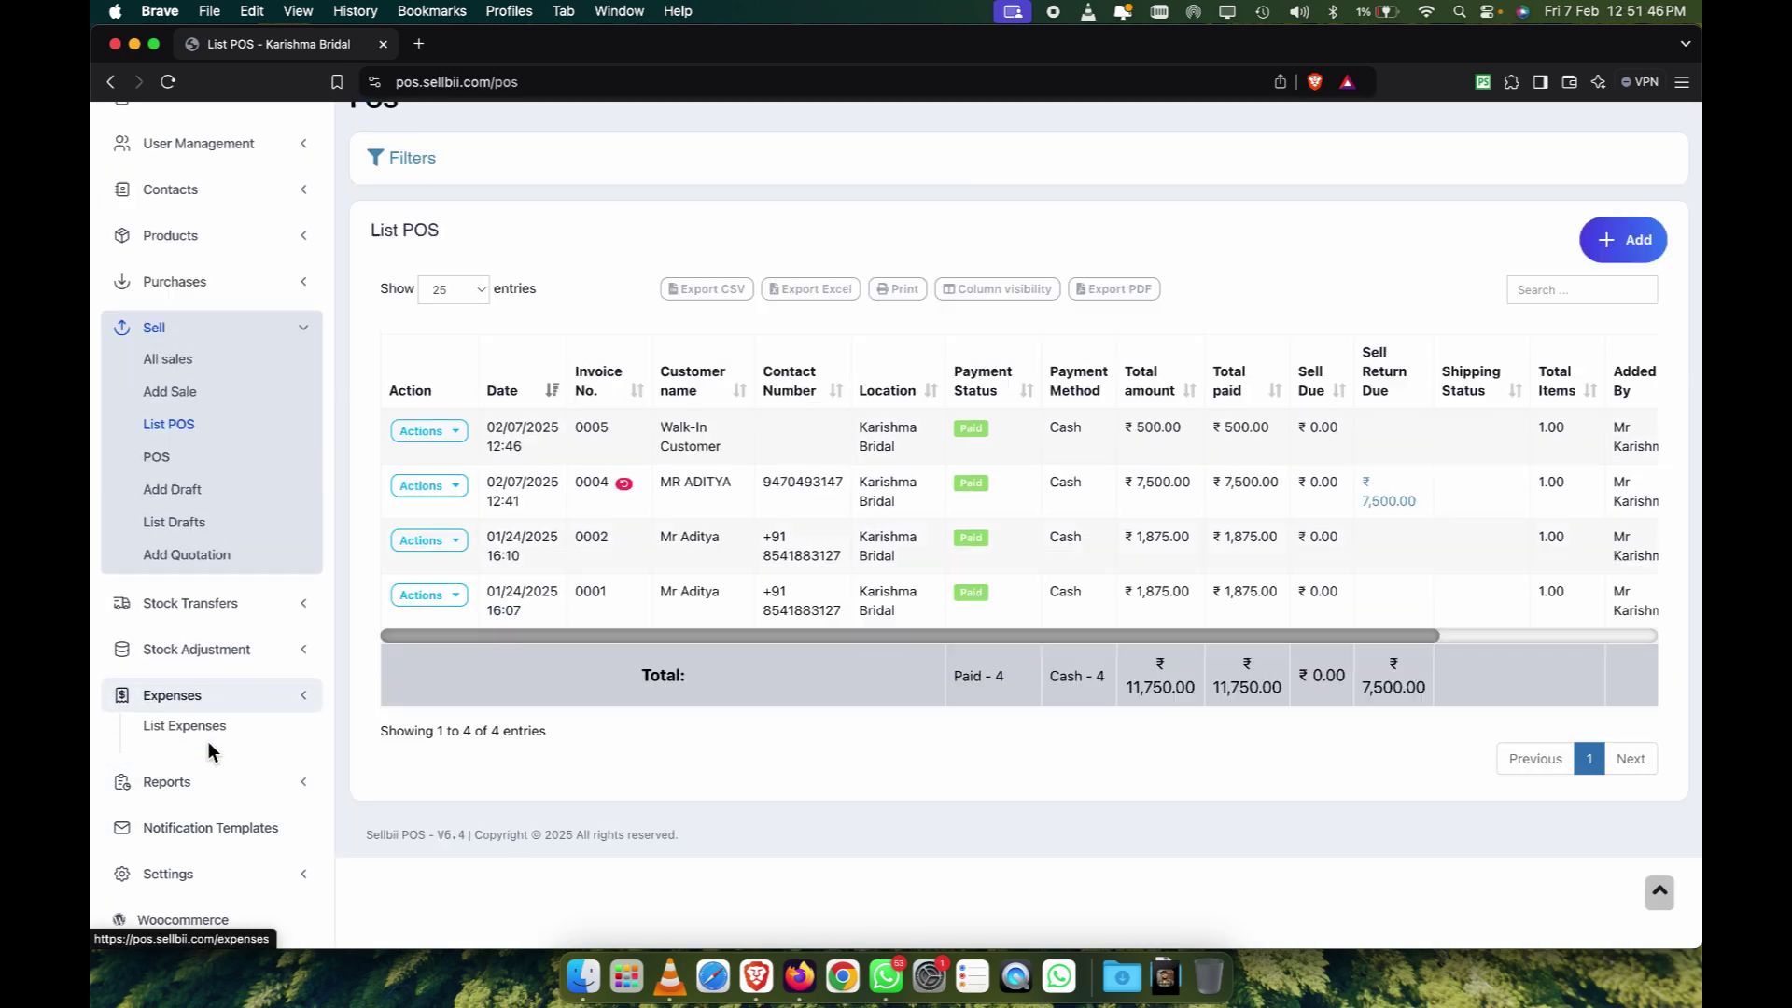
pyautogui.click(192, 597)
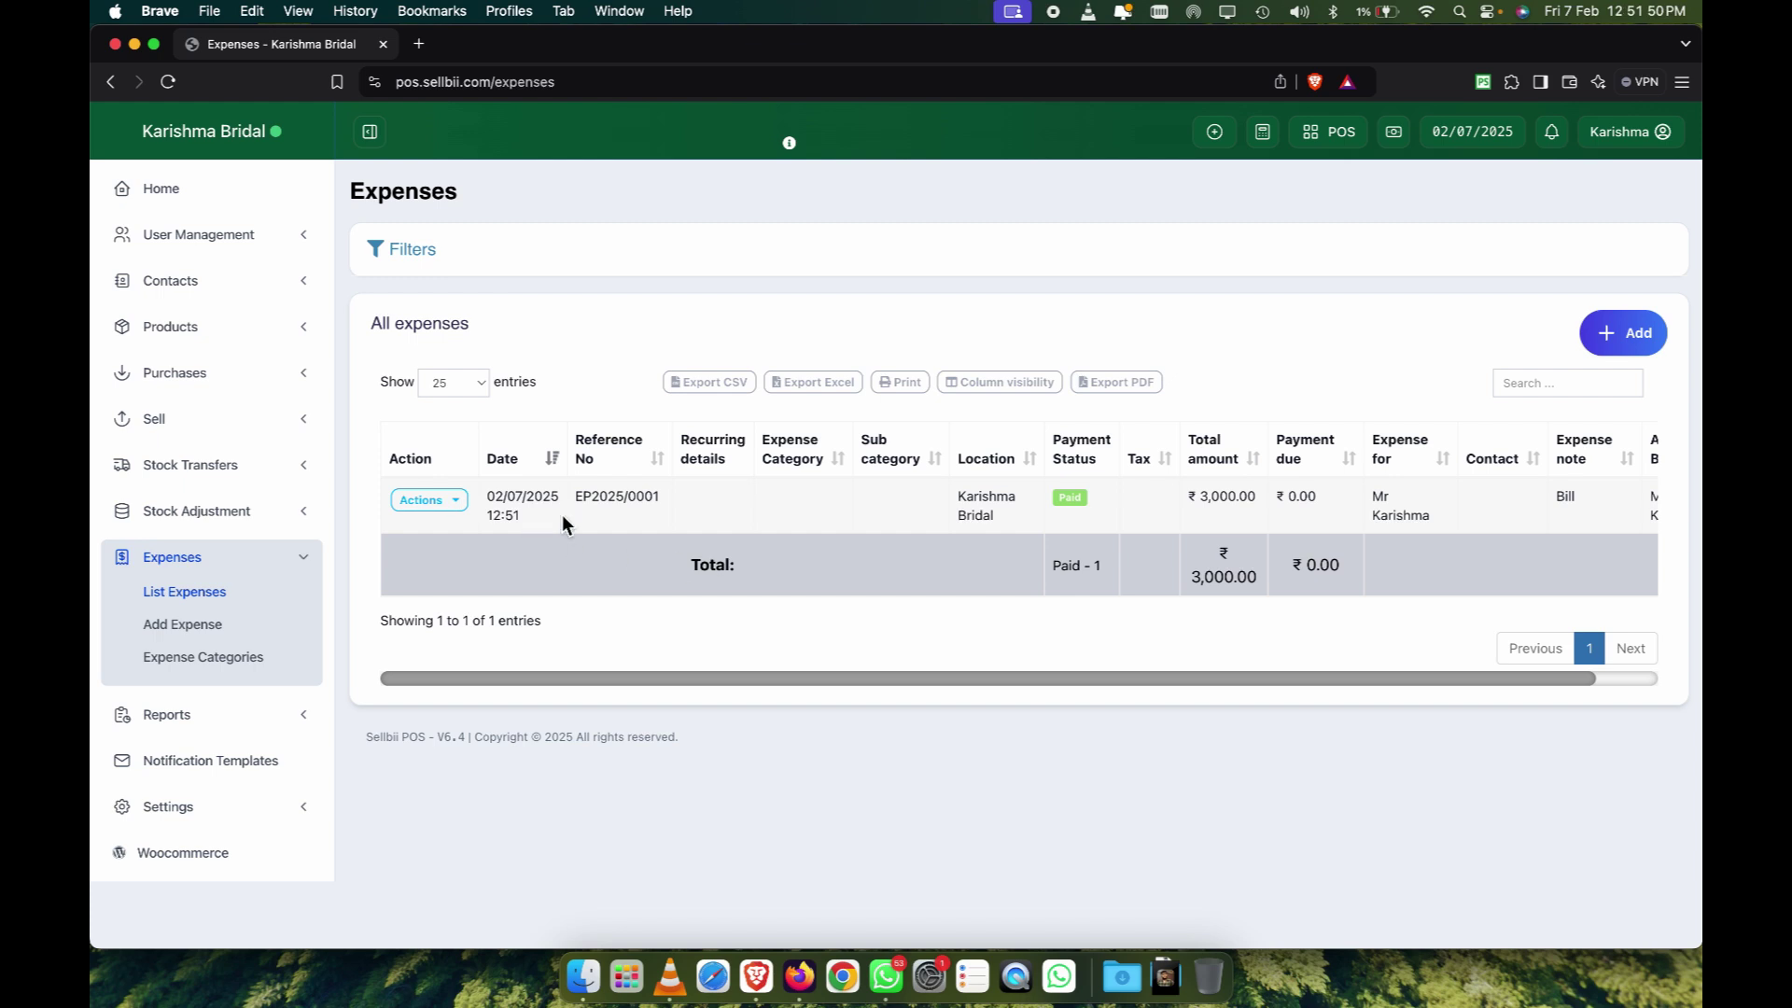
pyautogui.hscroll(3, 852, 490)
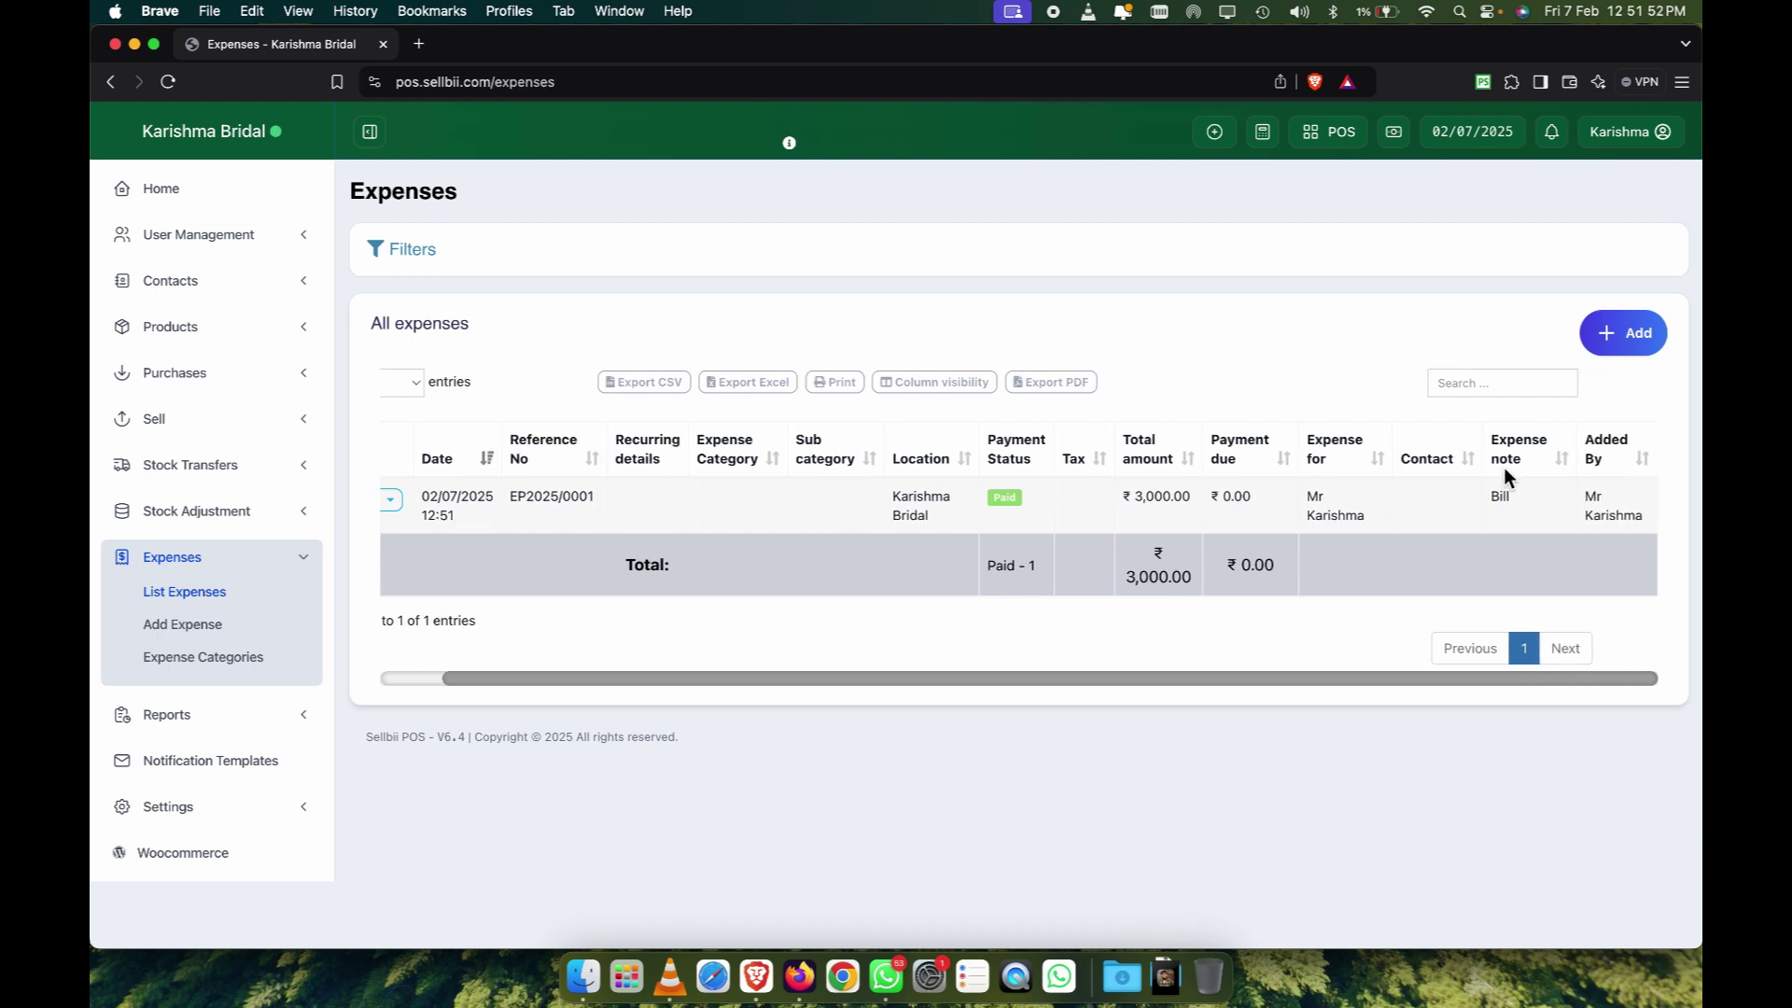
pyautogui.moveTo(1487, 500); pyautogui.dragTo(1530, 505)
pyautogui.click(1341, 675)
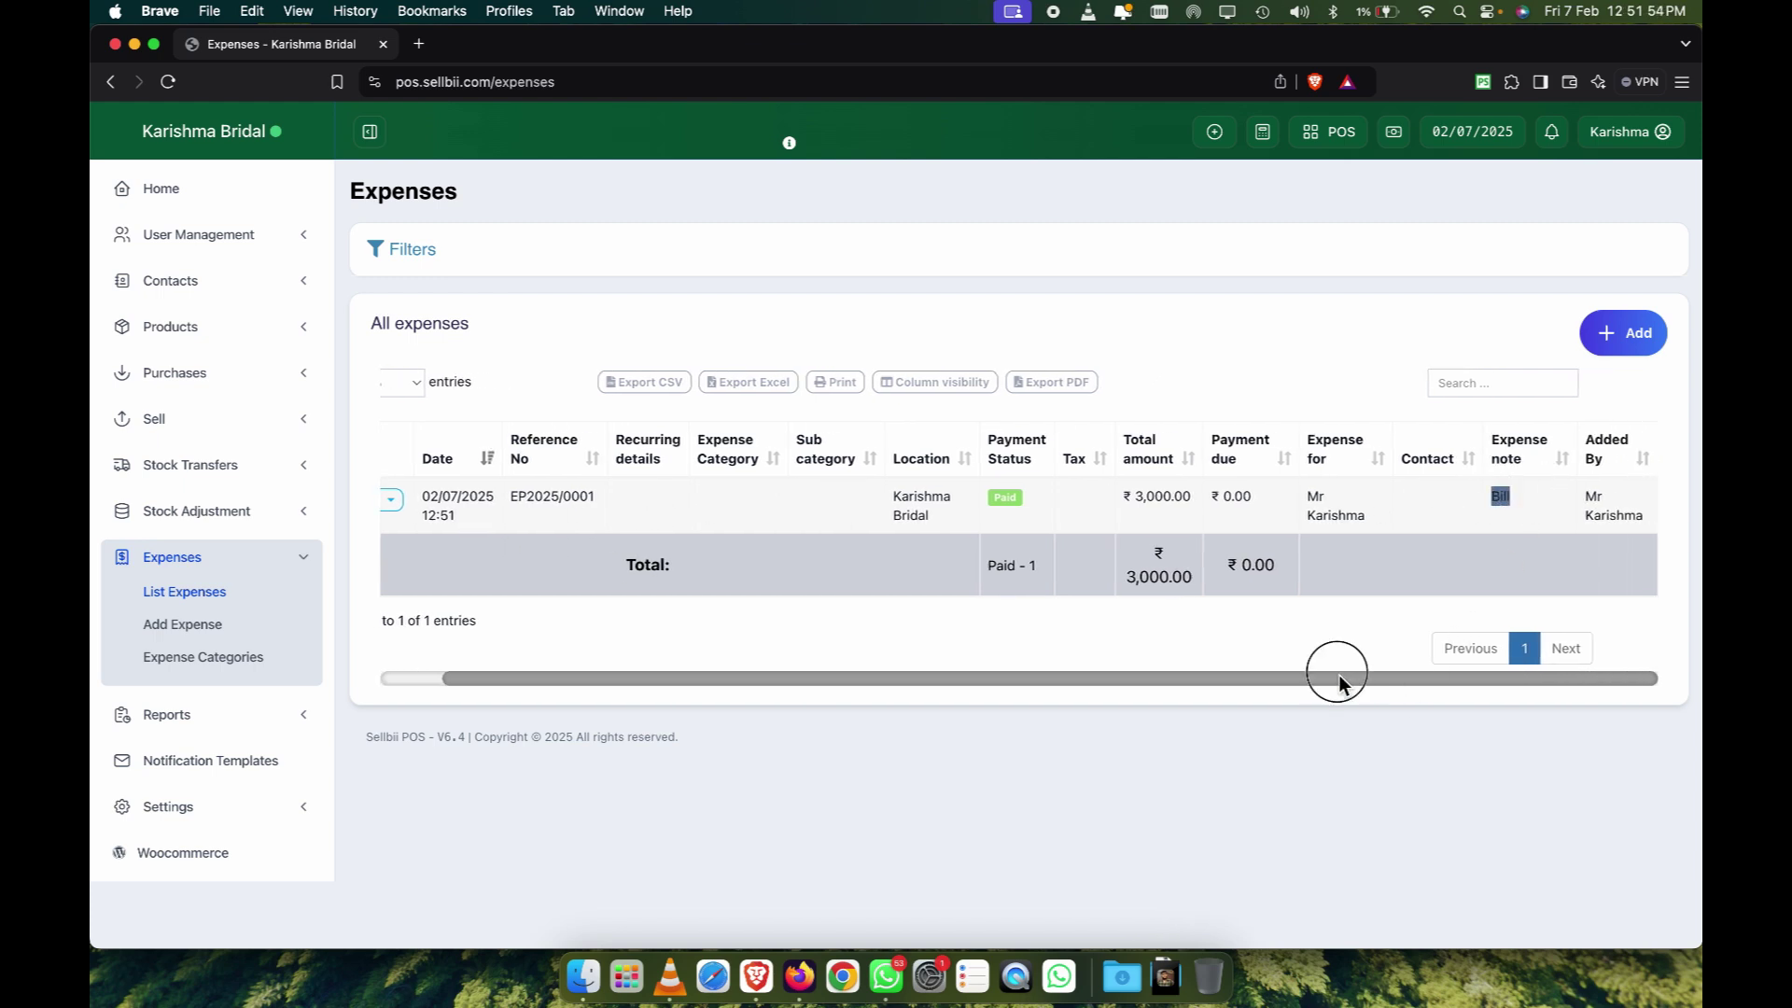
# View the Profit / Loss Report and examine its totals, gross profit, net profit and profit by categories.
pyautogui.click(177, 713)
pyautogui.click(191, 646)
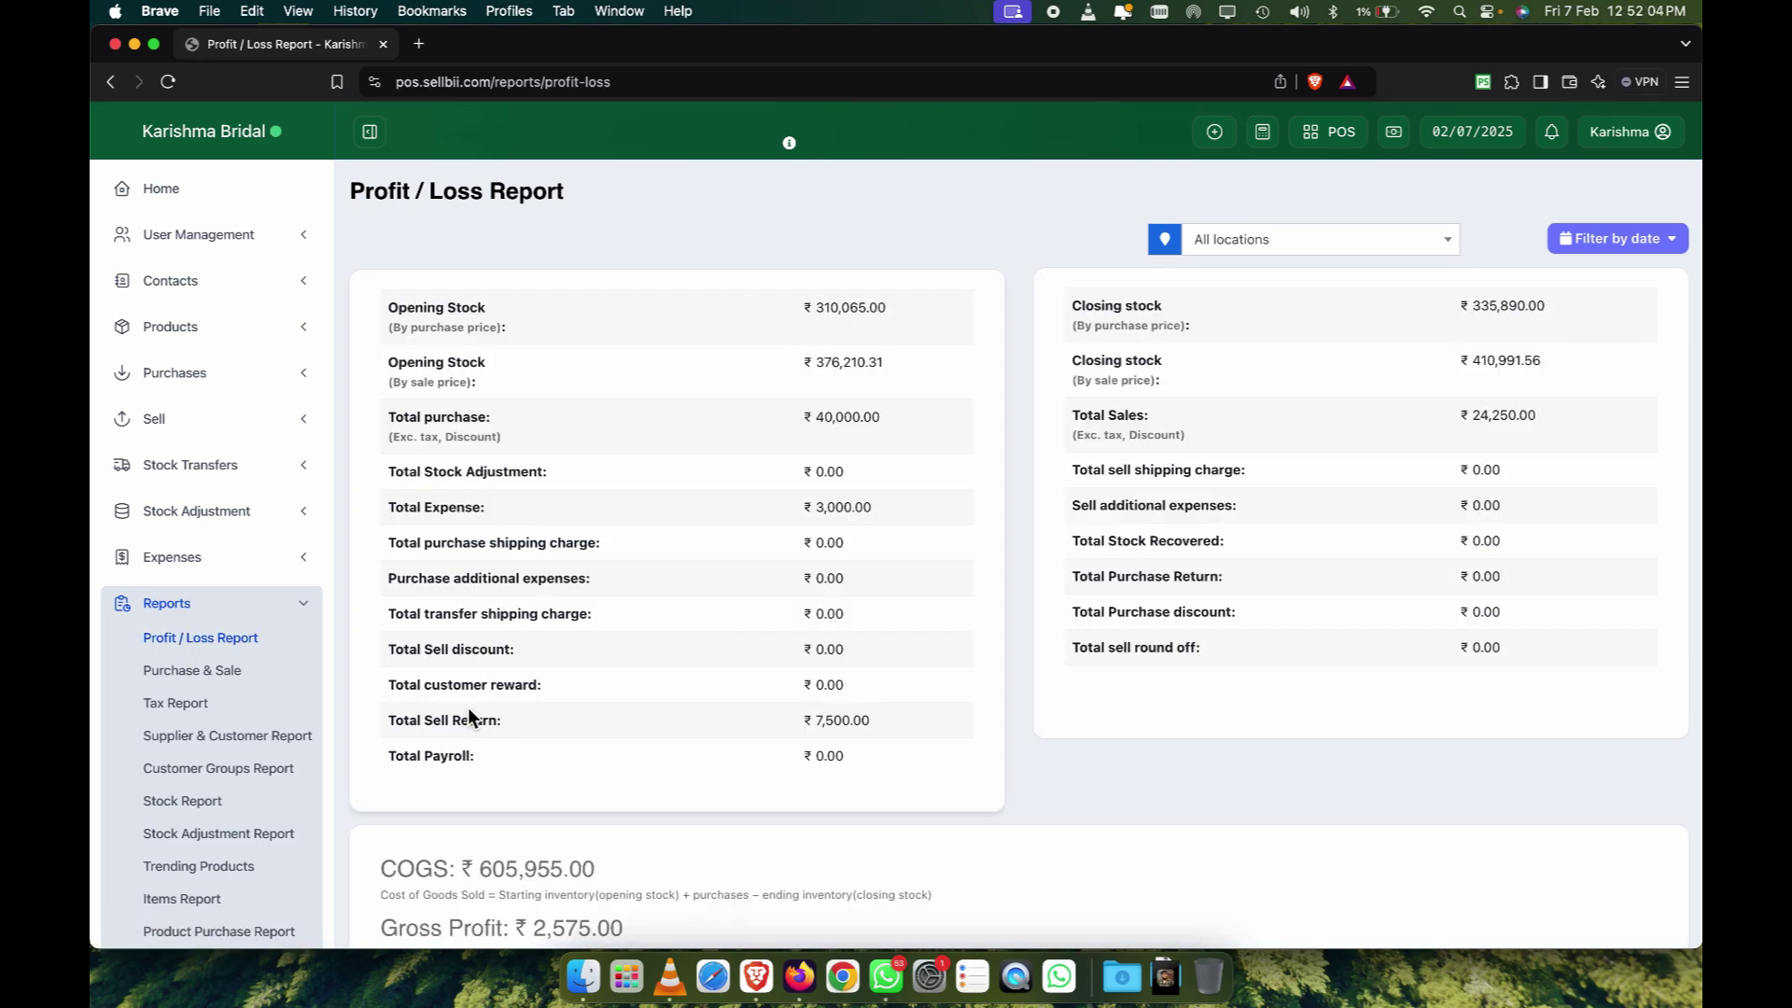
pyautogui.scroll(-10, 732, 702)
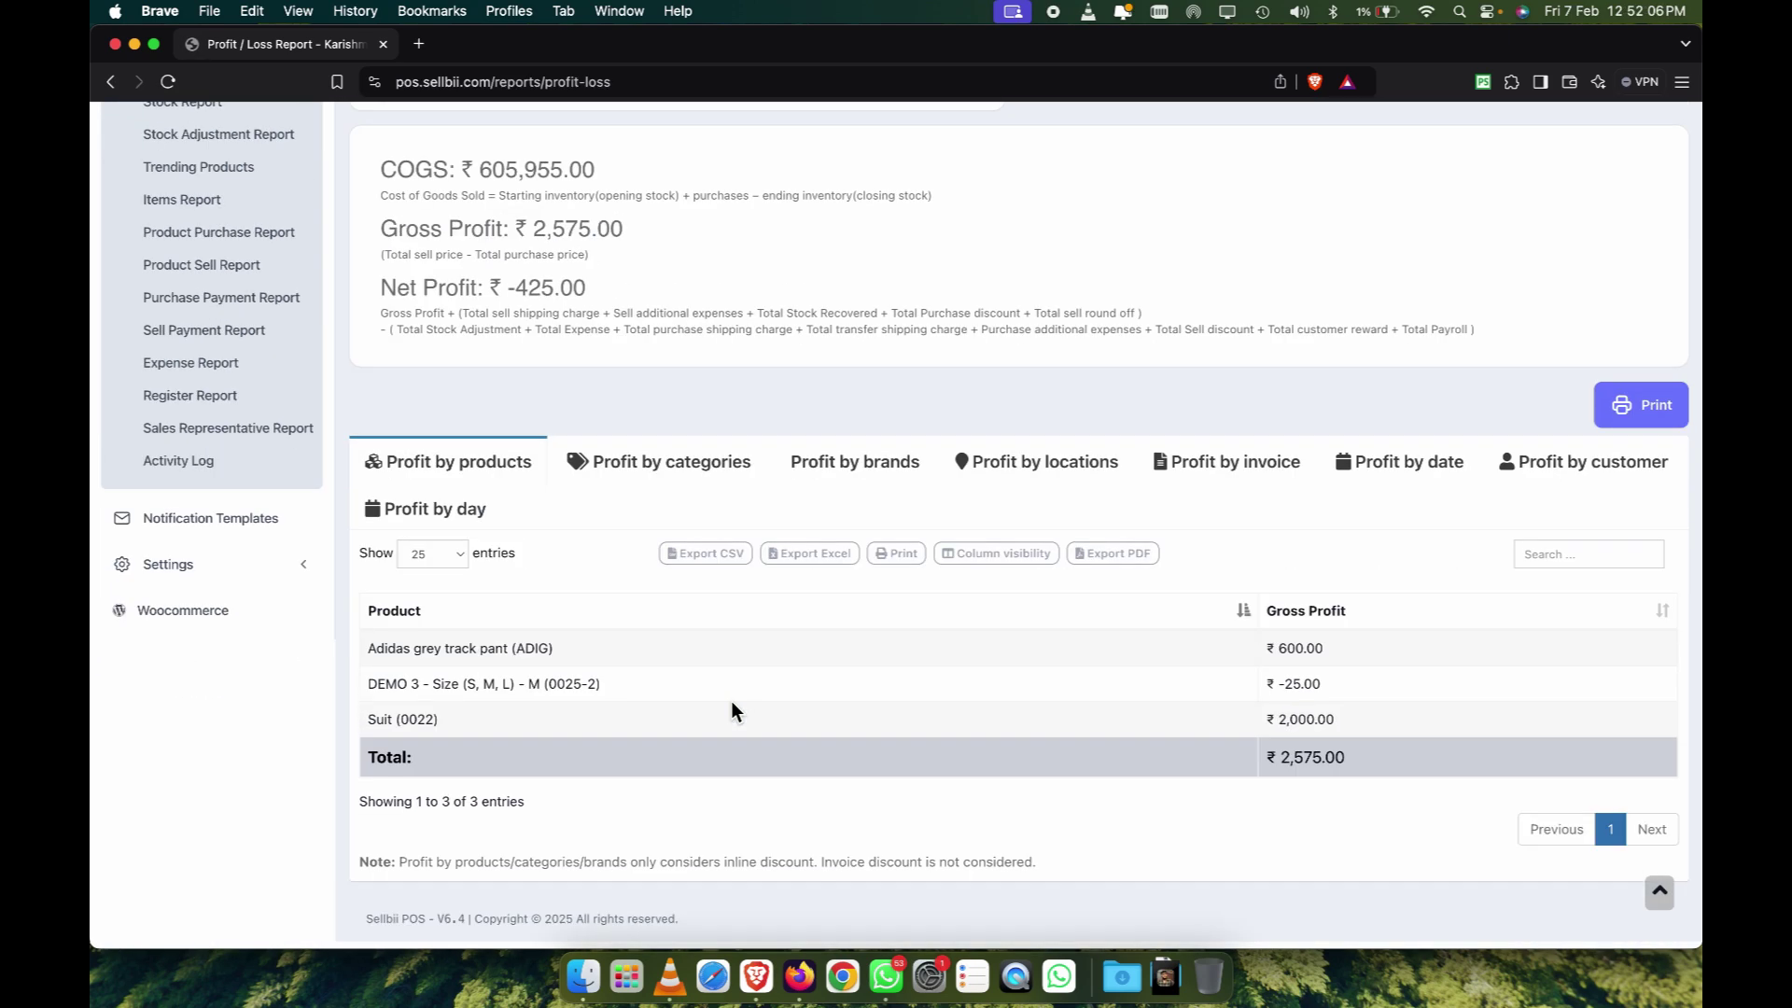
pyautogui.scroll(2, 732, 702)
pyautogui.moveTo(519, 357); pyautogui.dragTo(687, 366)
pyautogui.click(687, 366)
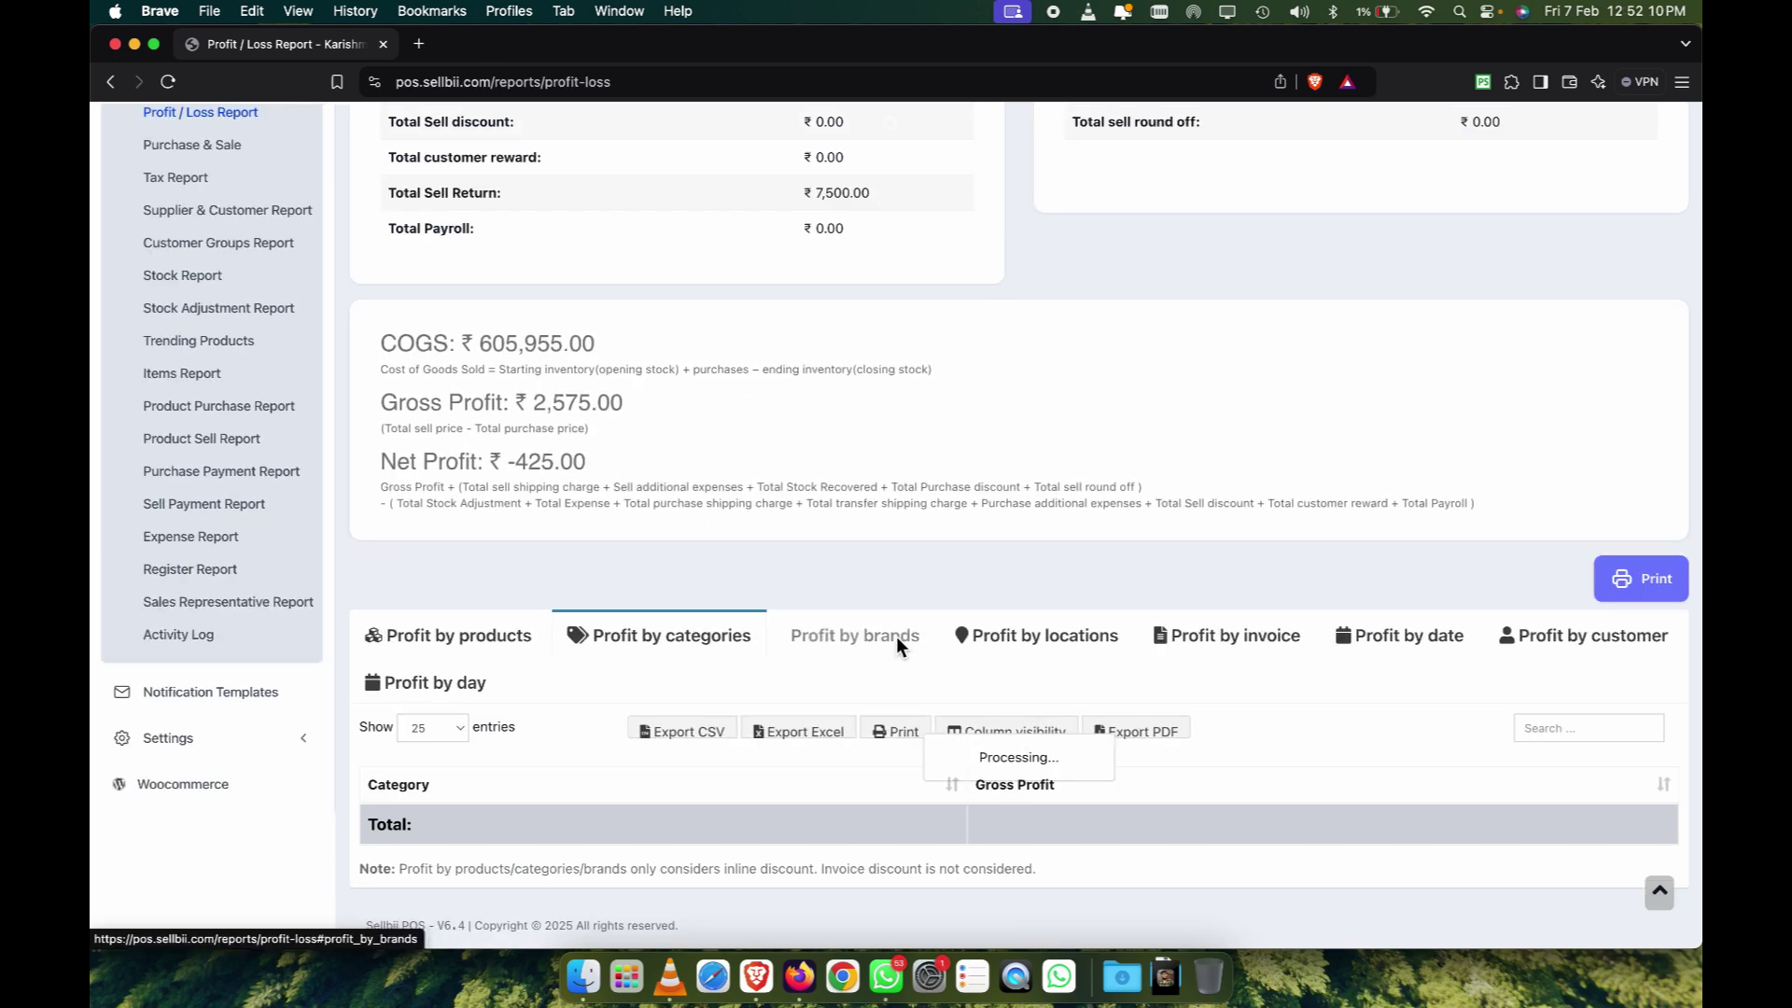
pyautogui.click(896, 636)
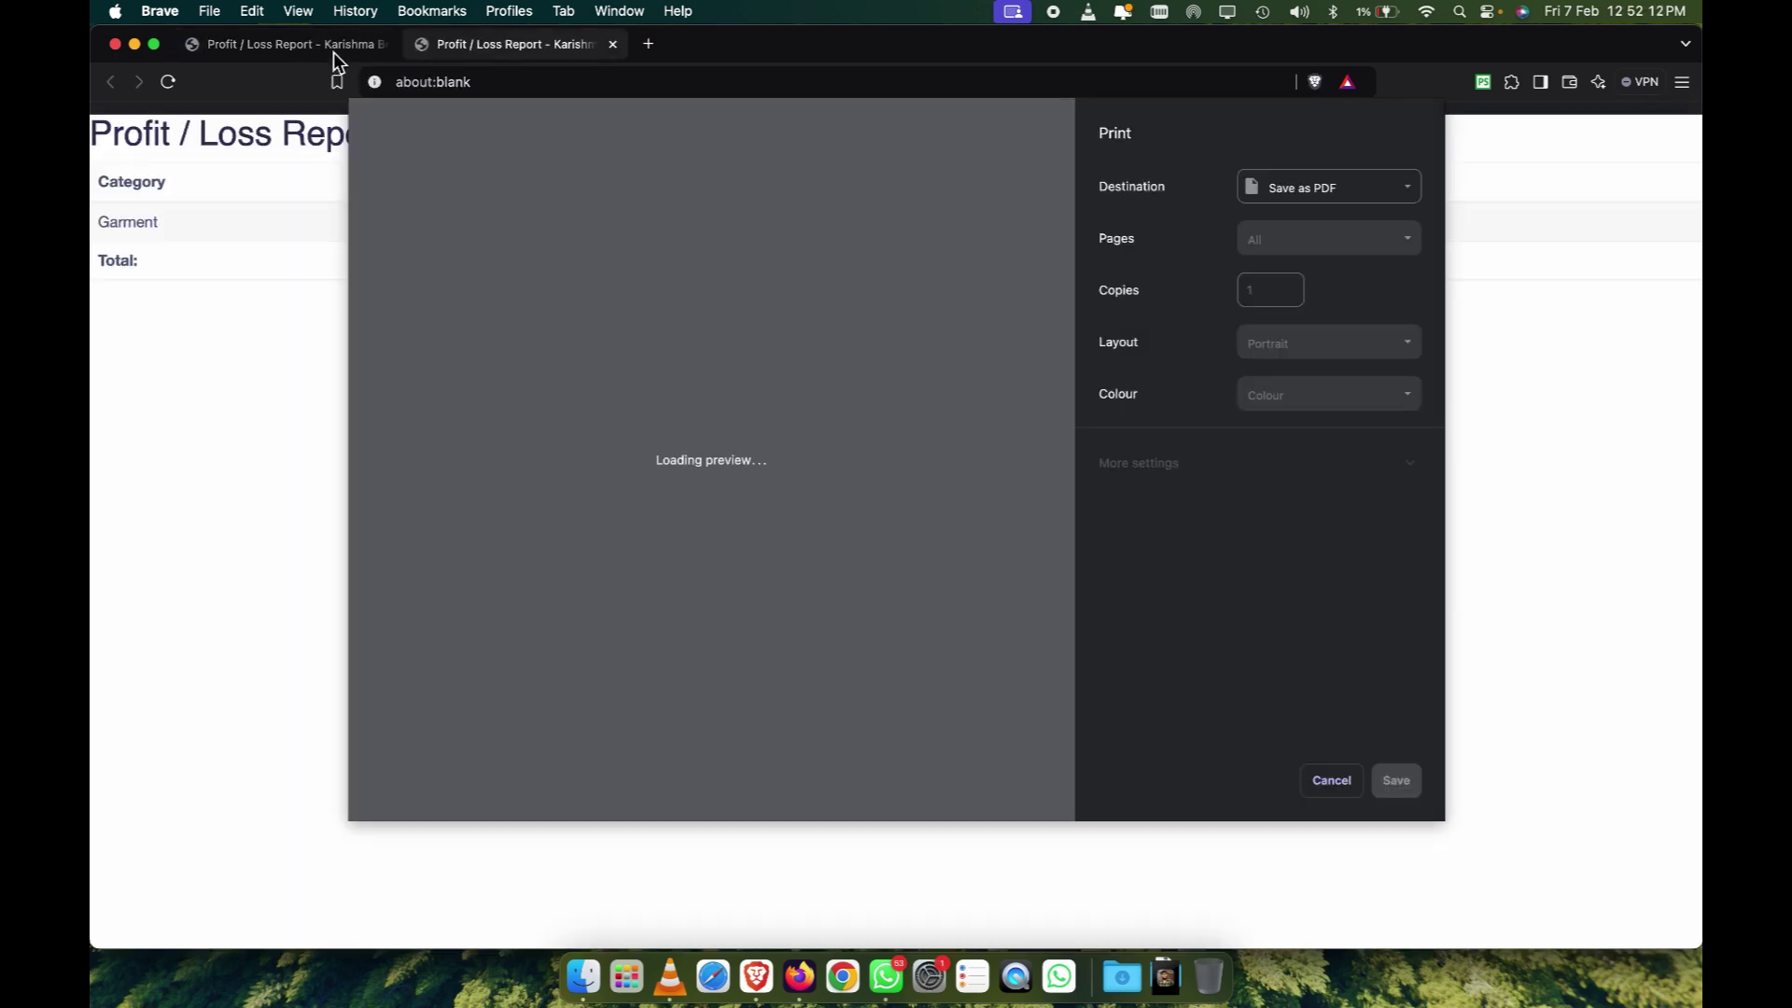
pyautogui.click(334, 52)
pyautogui.click(615, 44)
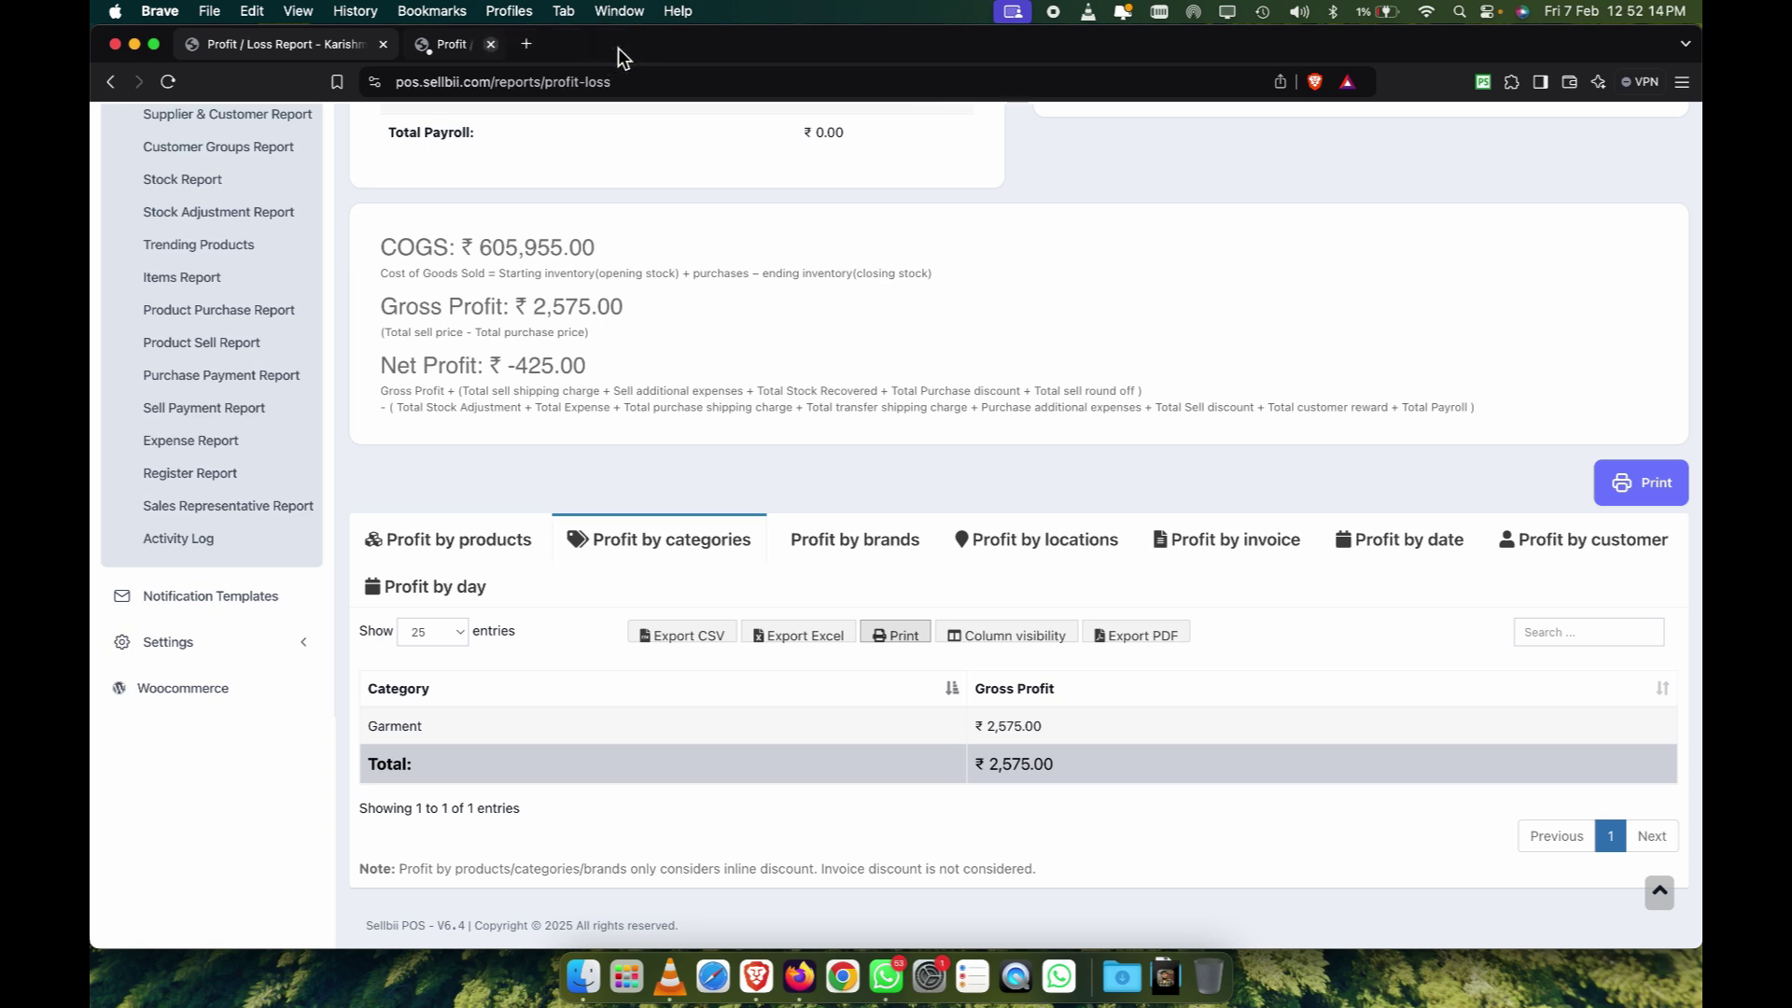
# Review the Profit / Loss Report's profit breakdowns by brands, locations and invoice.
pyautogui.click(868, 538)
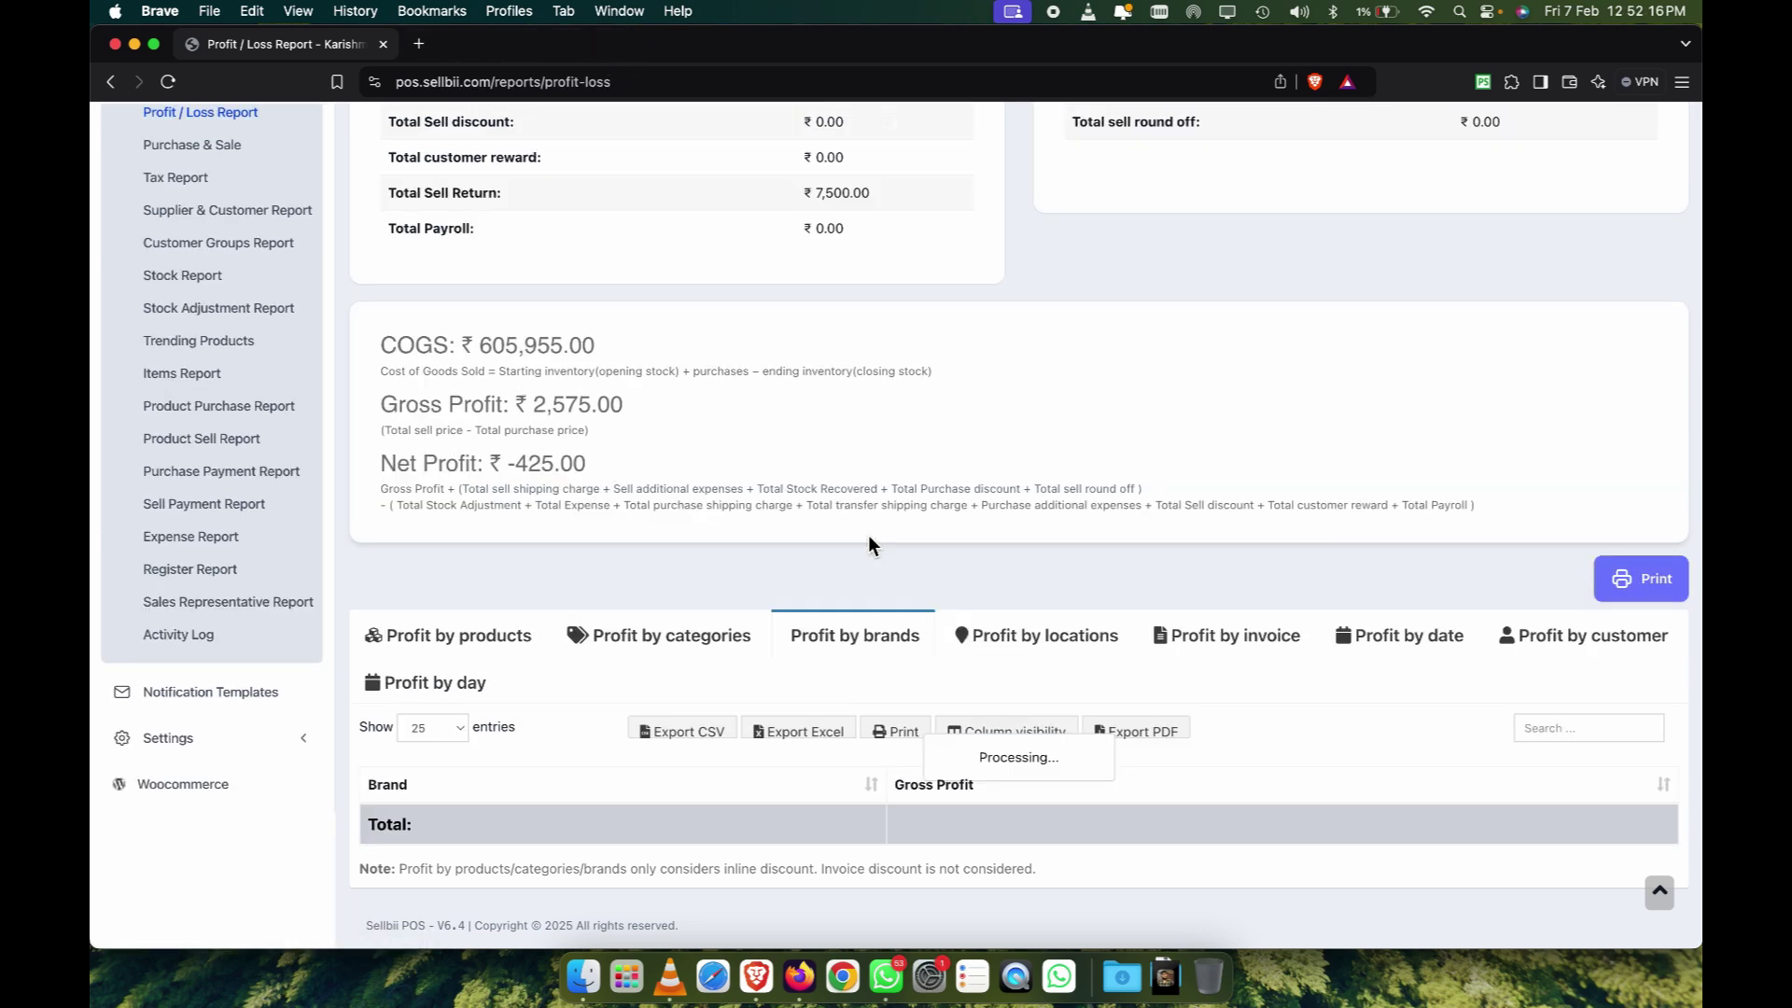
pyautogui.click(1058, 549)
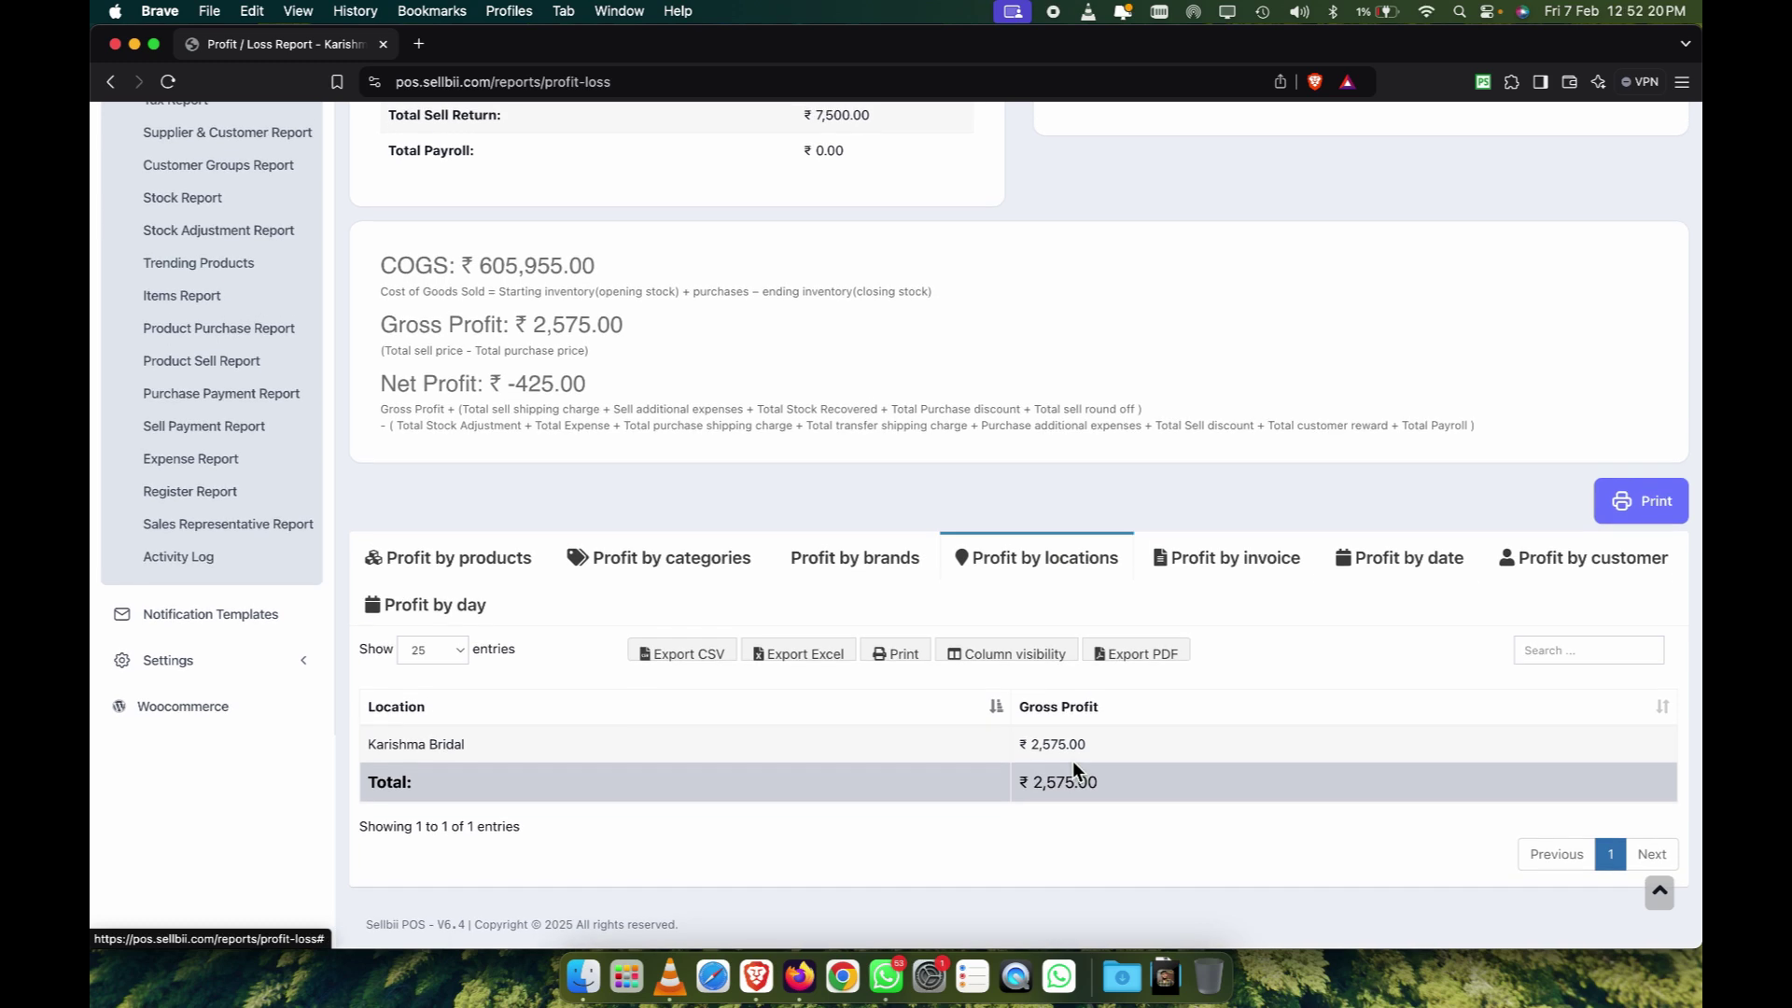
pyautogui.click(1240, 555)
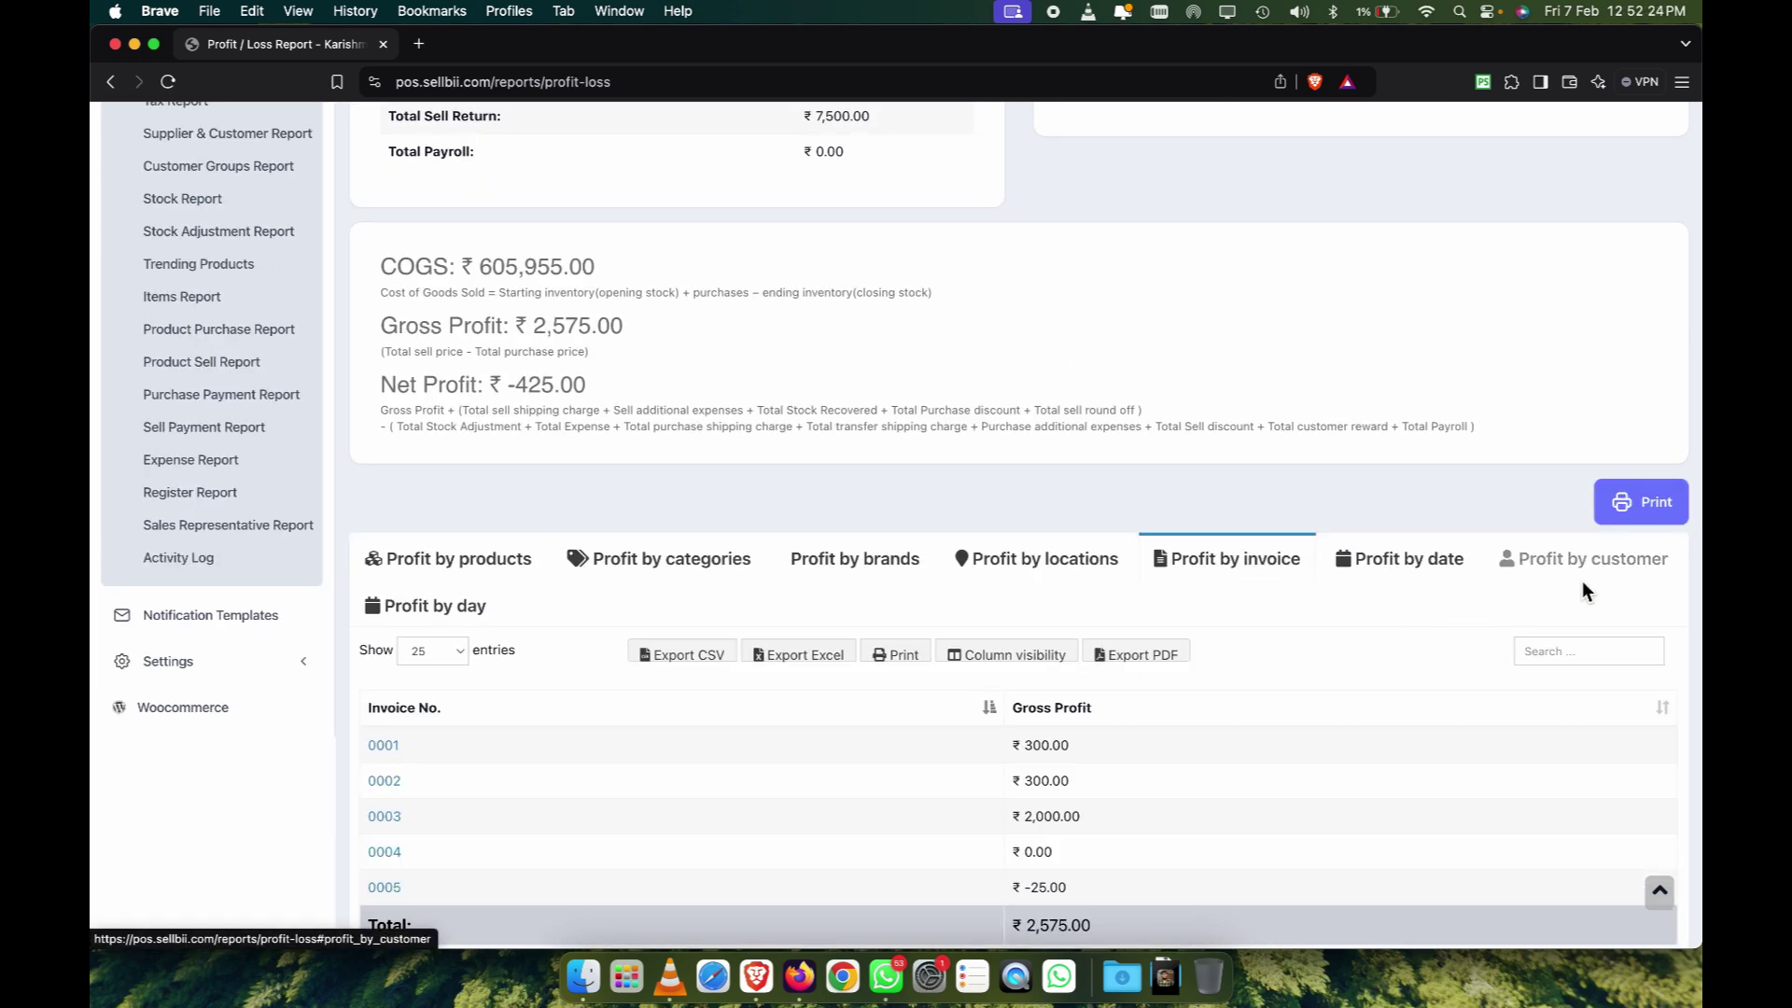
pyautogui.scroll(2, 1148, 523)
pyautogui.scroll(8, 1124, 507)
pyautogui.scroll(-8, 1124, 506)
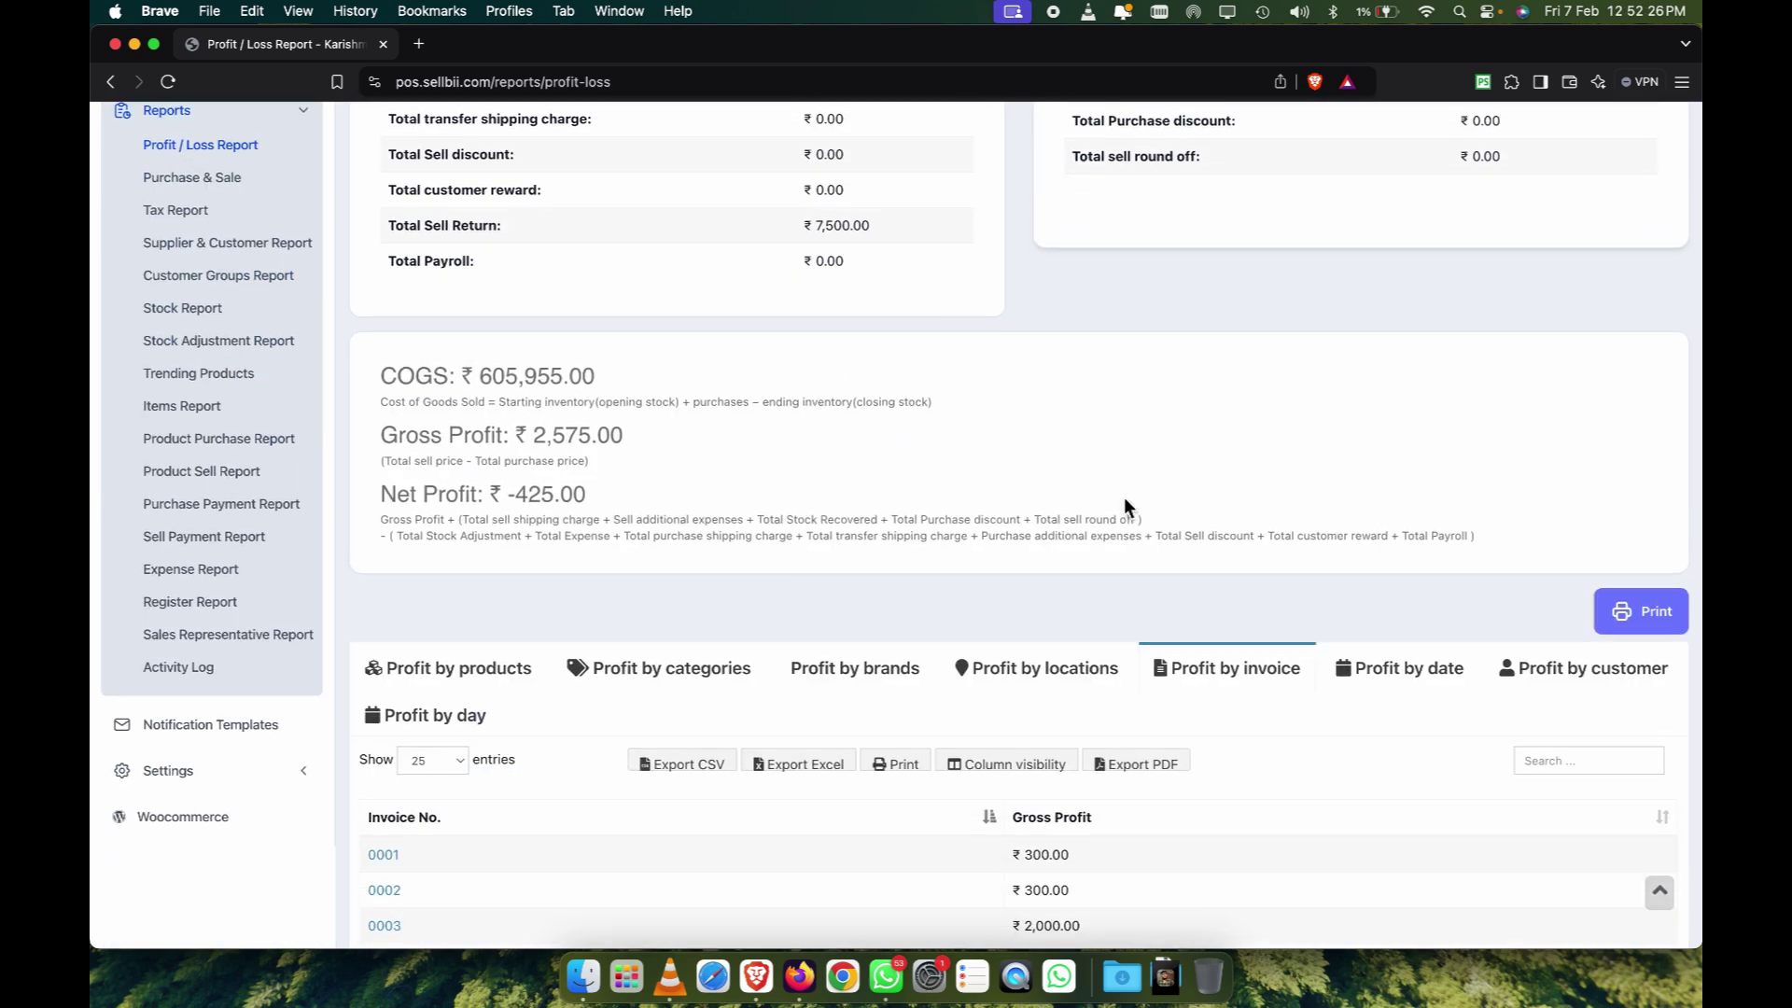
pyautogui.scroll(1, 248, 389)
# View the Purchase & Sale Report and examine the total purchase, total sale and overall due amount.
pyautogui.click(192, 253)
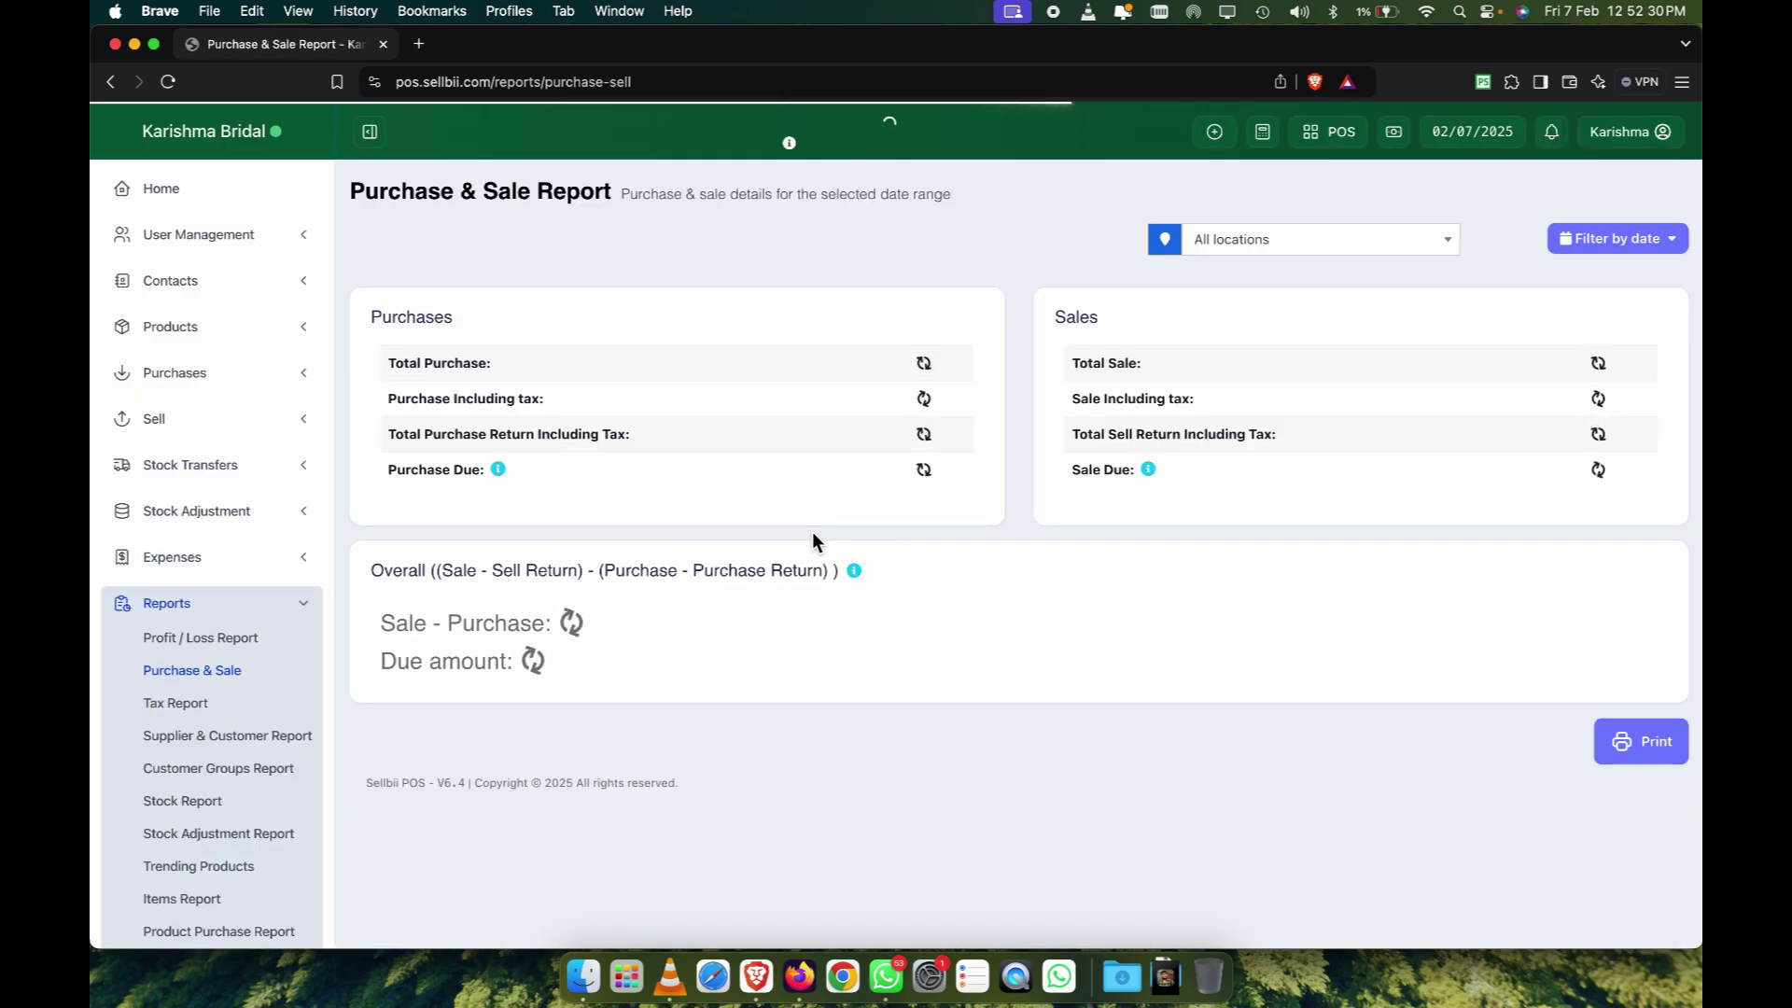
pyautogui.scroll(1, 765, 504)
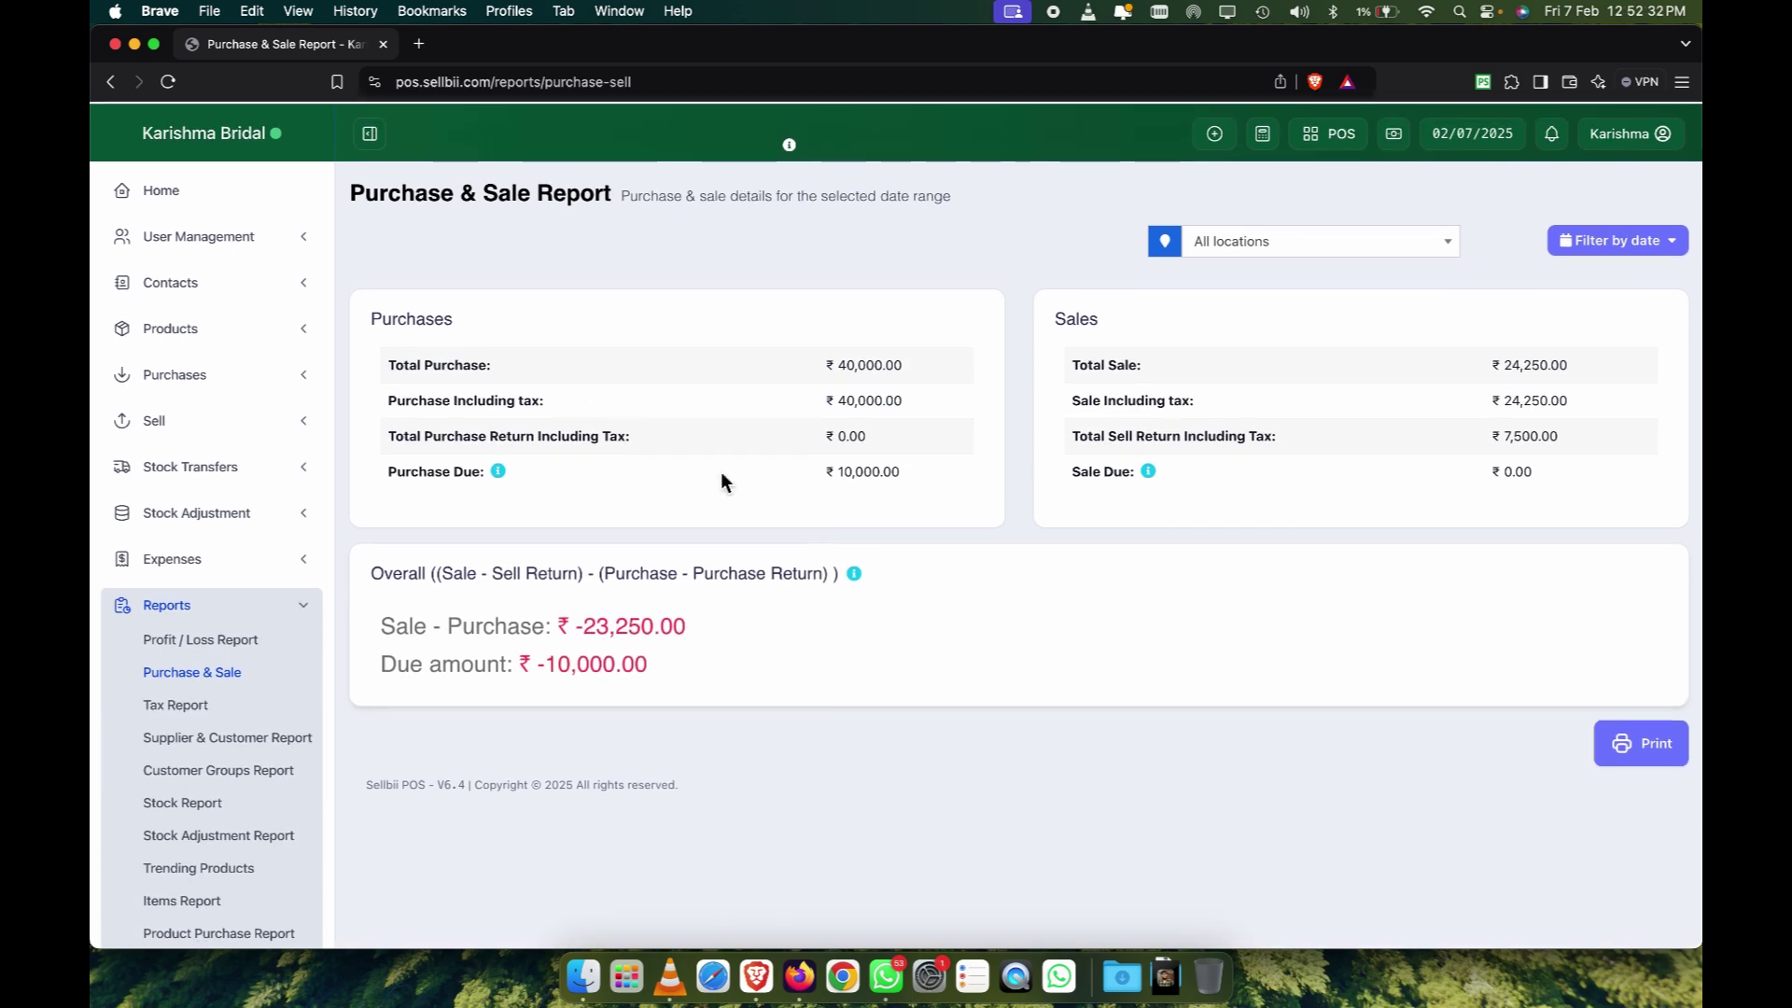
pyautogui.moveTo(827, 366); pyautogui.dragTo(971, 375)
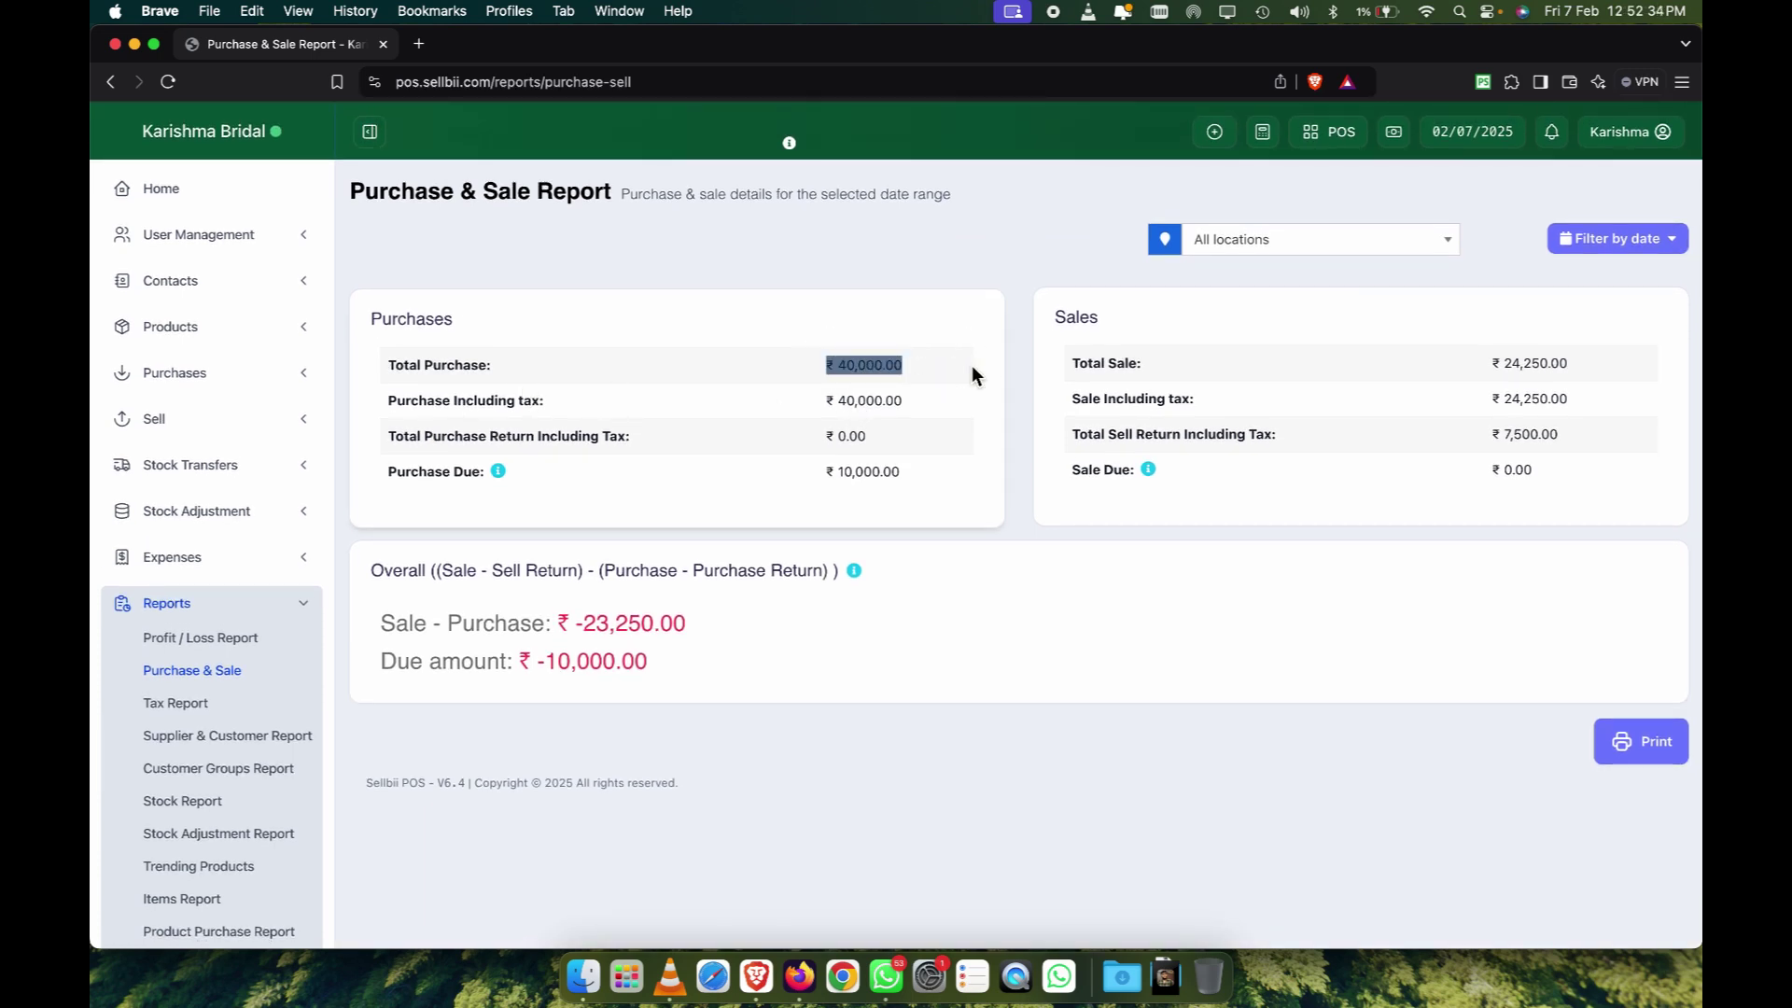
pyautogui.click(972, 374)
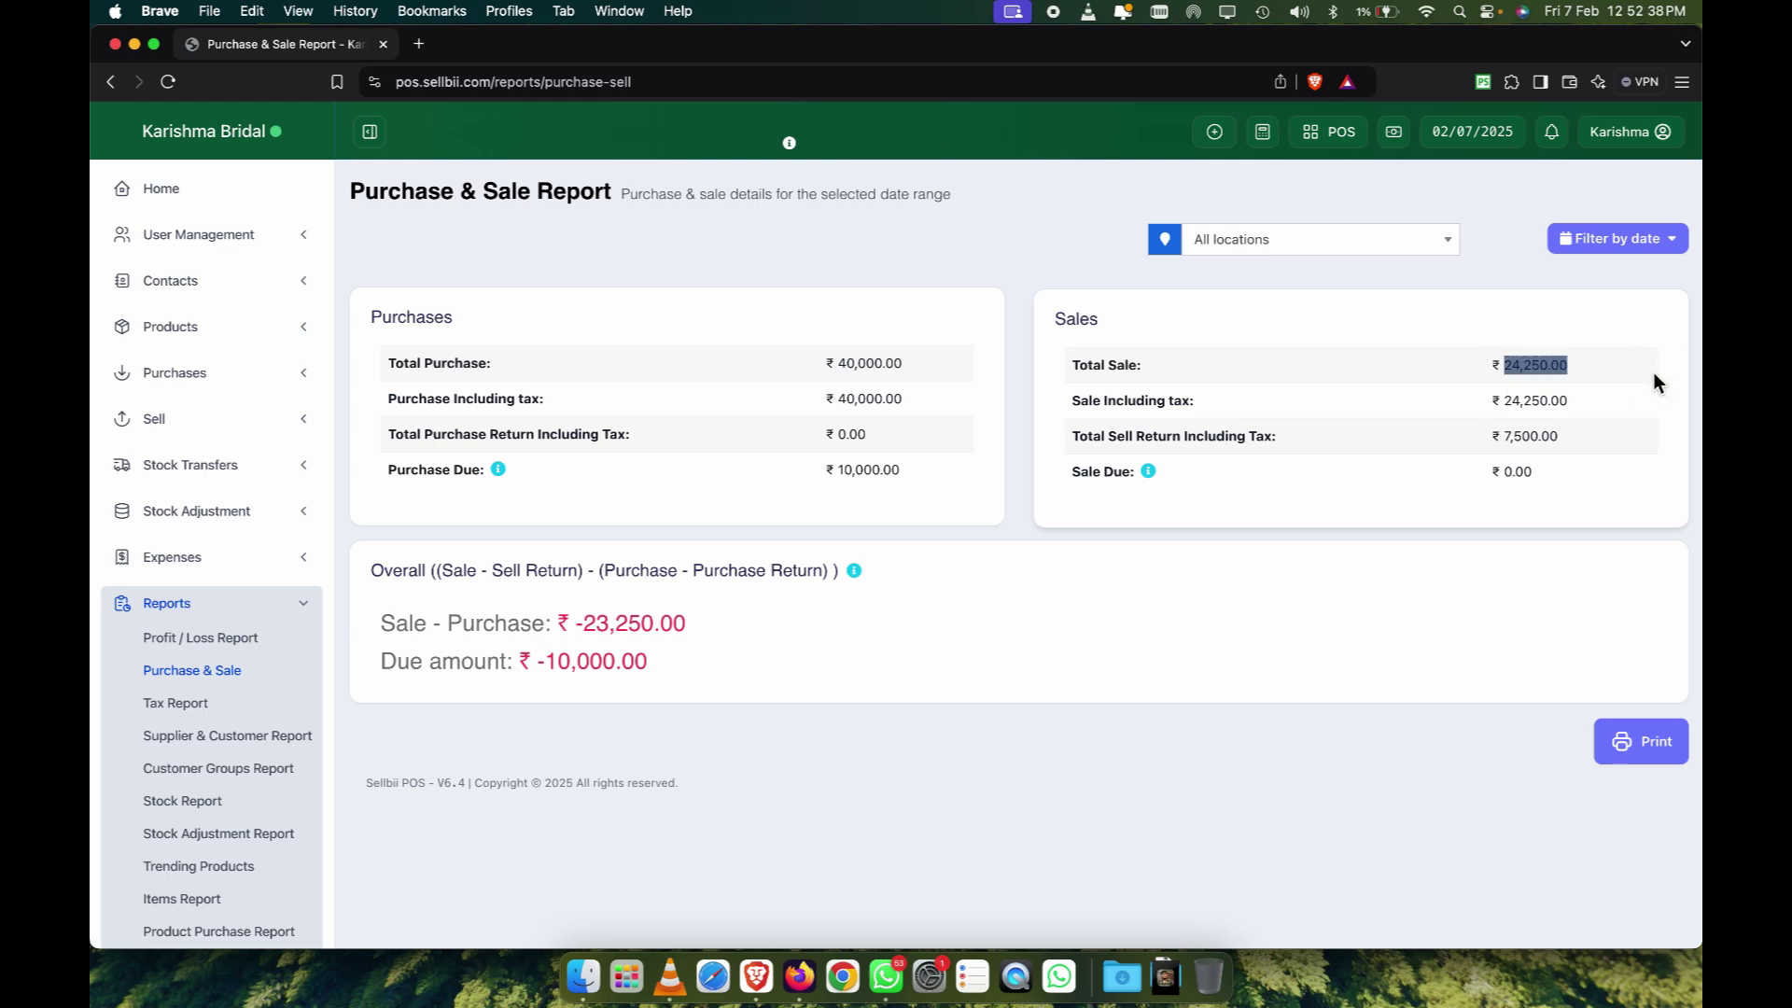
pyautogui.click(653, 662)
pyautogui.moveTo(542, 667); pyautogui.dragTo(844, 668)
pyautogui.click(840, 669)
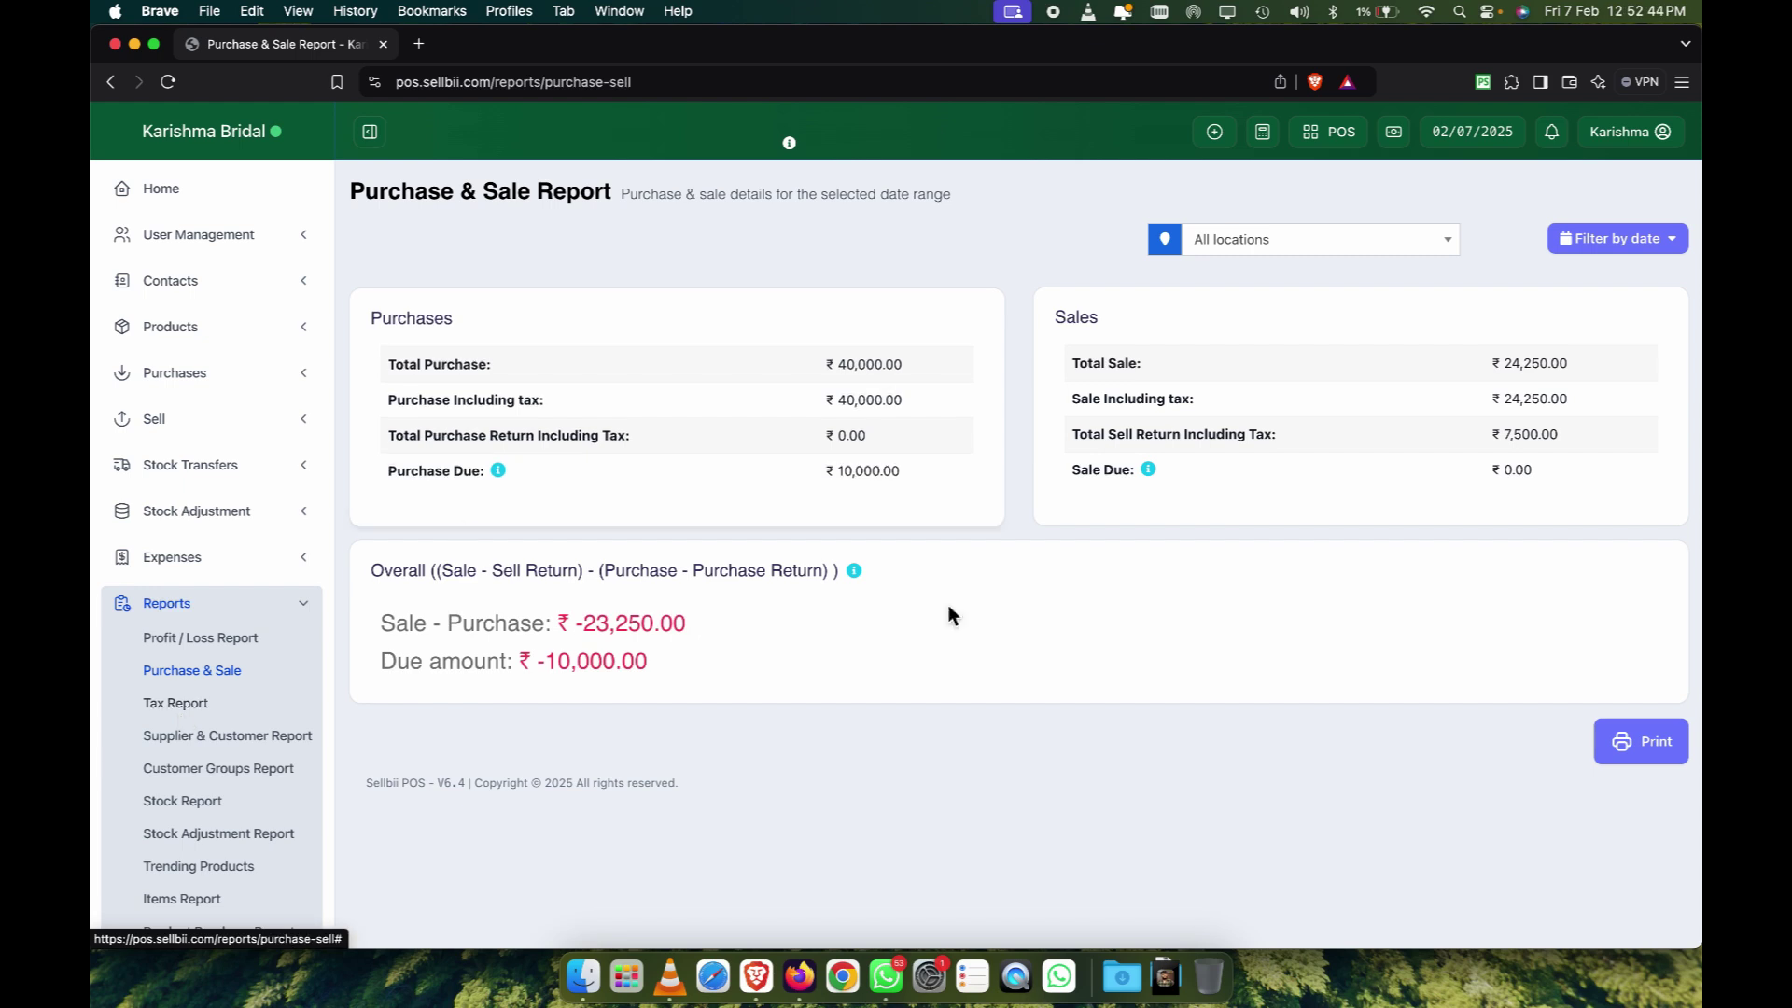
# View the Tax Report, examining the purchase input tax and the sales output tax.
pyautogui.click(177, 704)
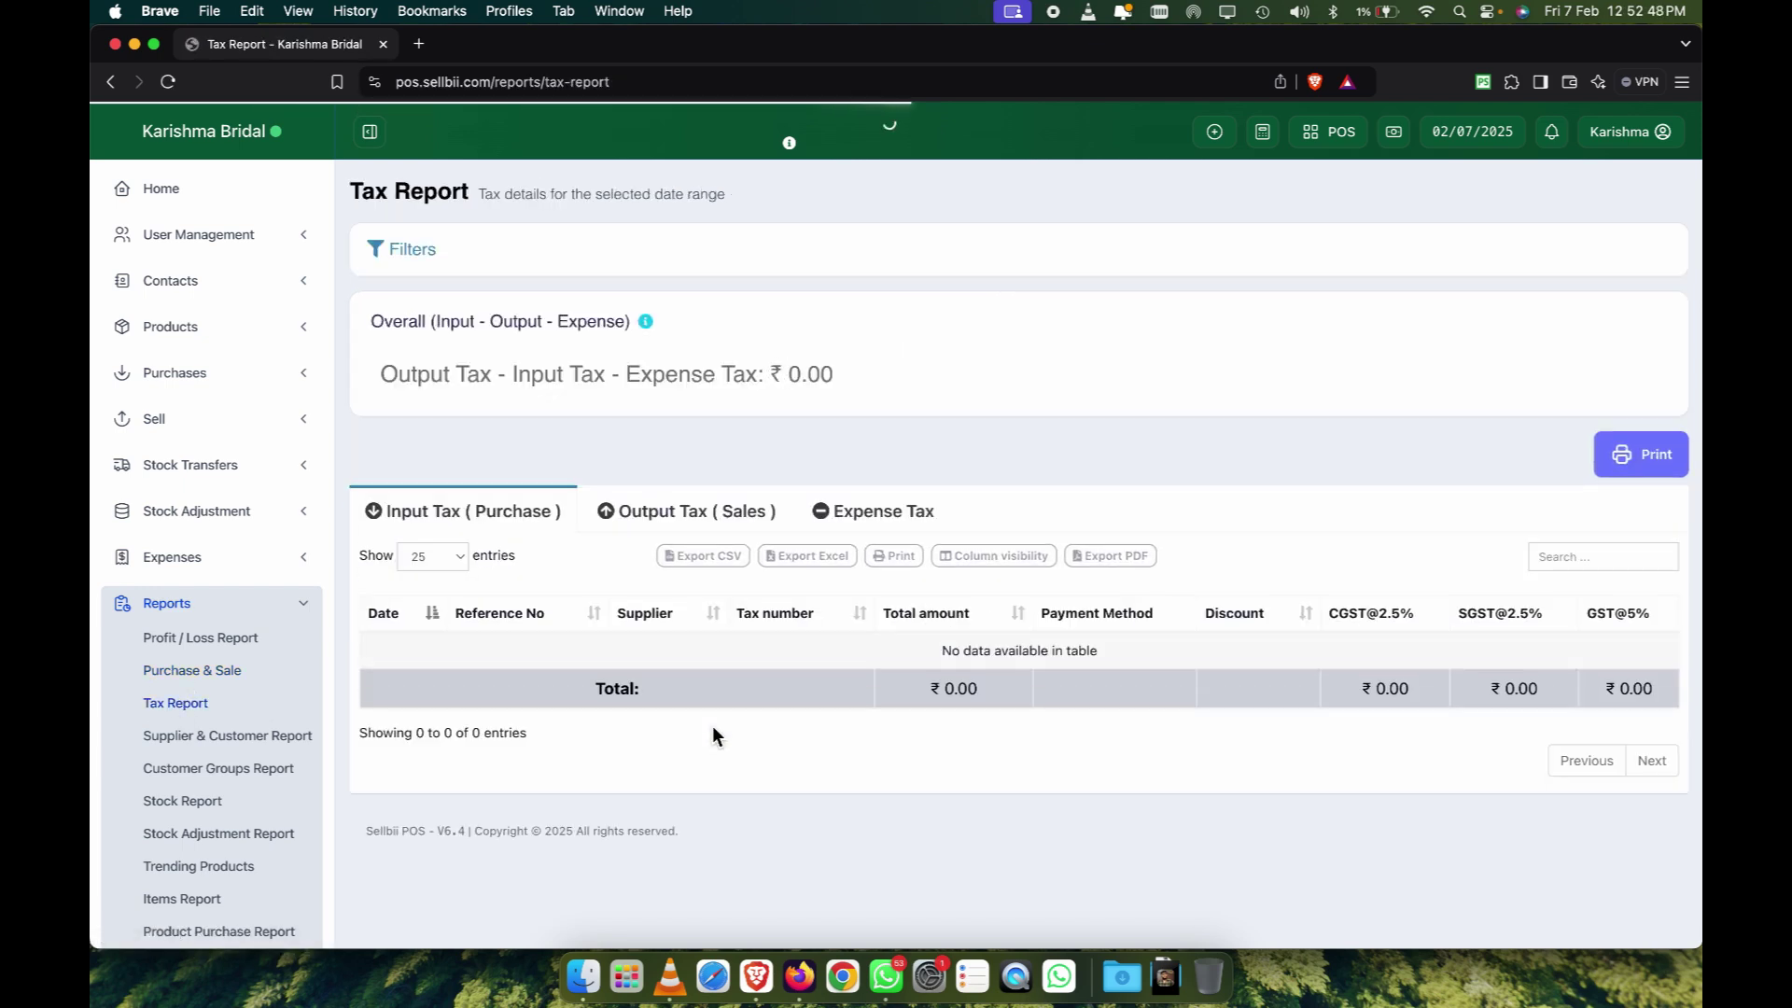
pyautogui.scroll(-1, 714, 736)
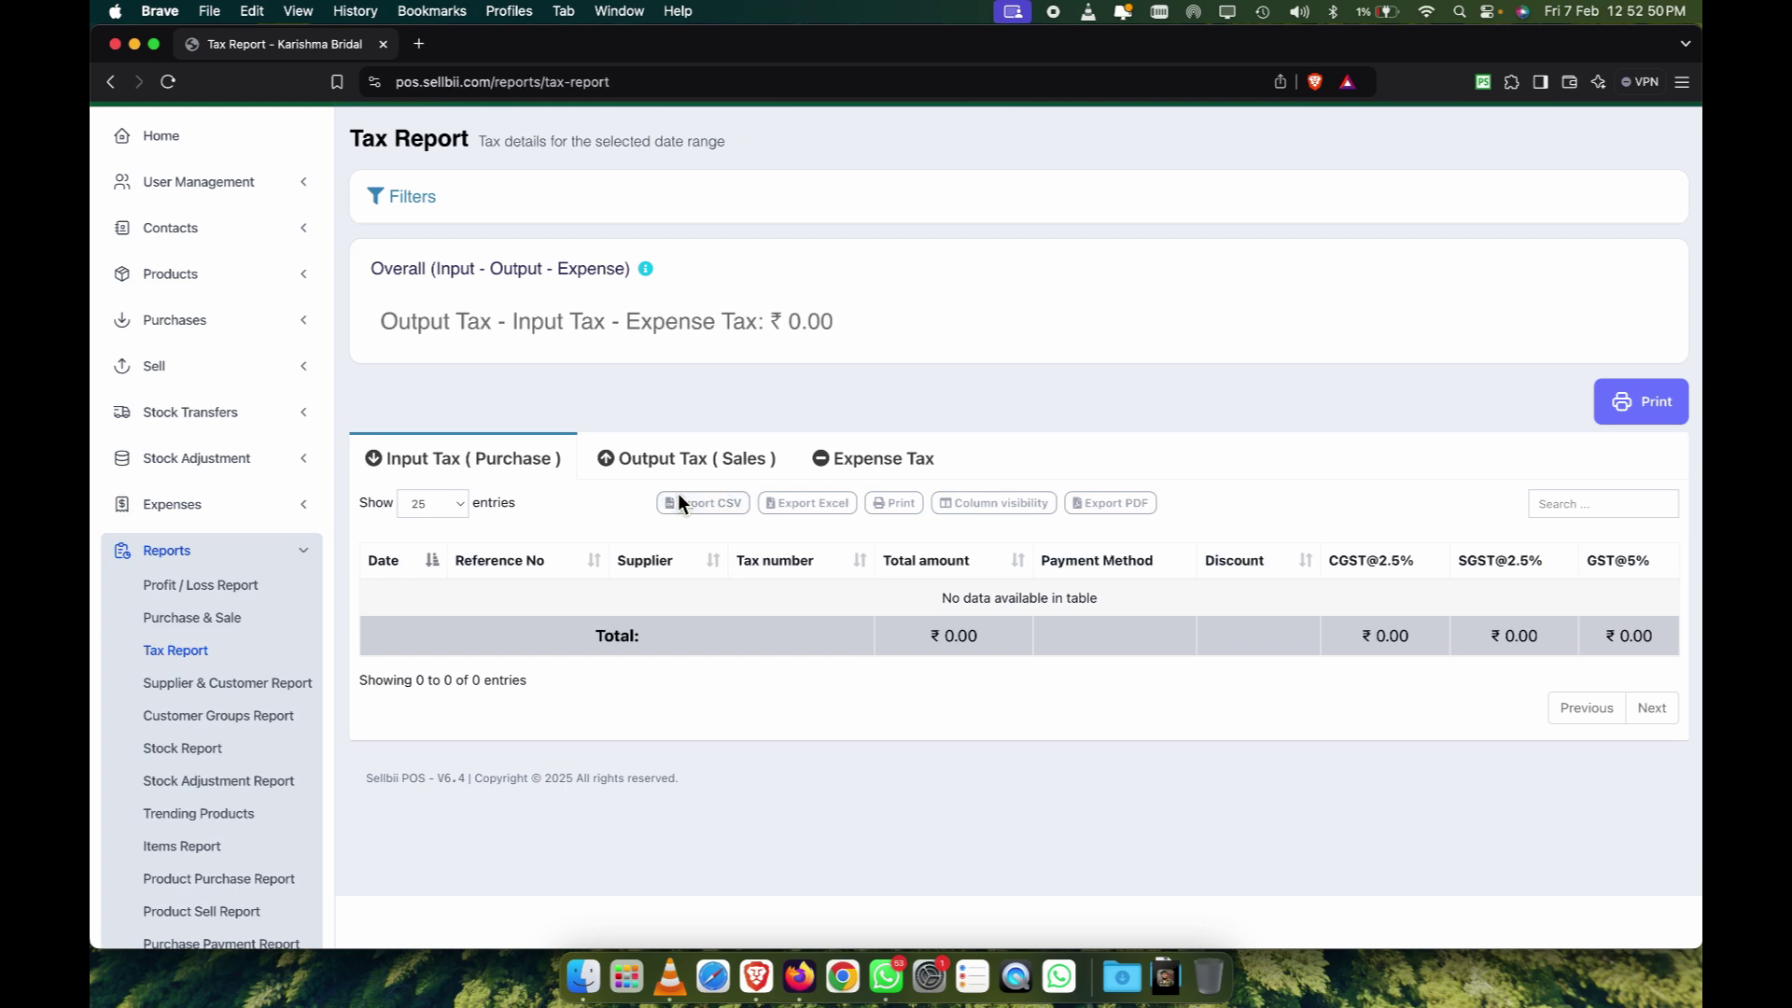
pyautogui.click(697, 457)
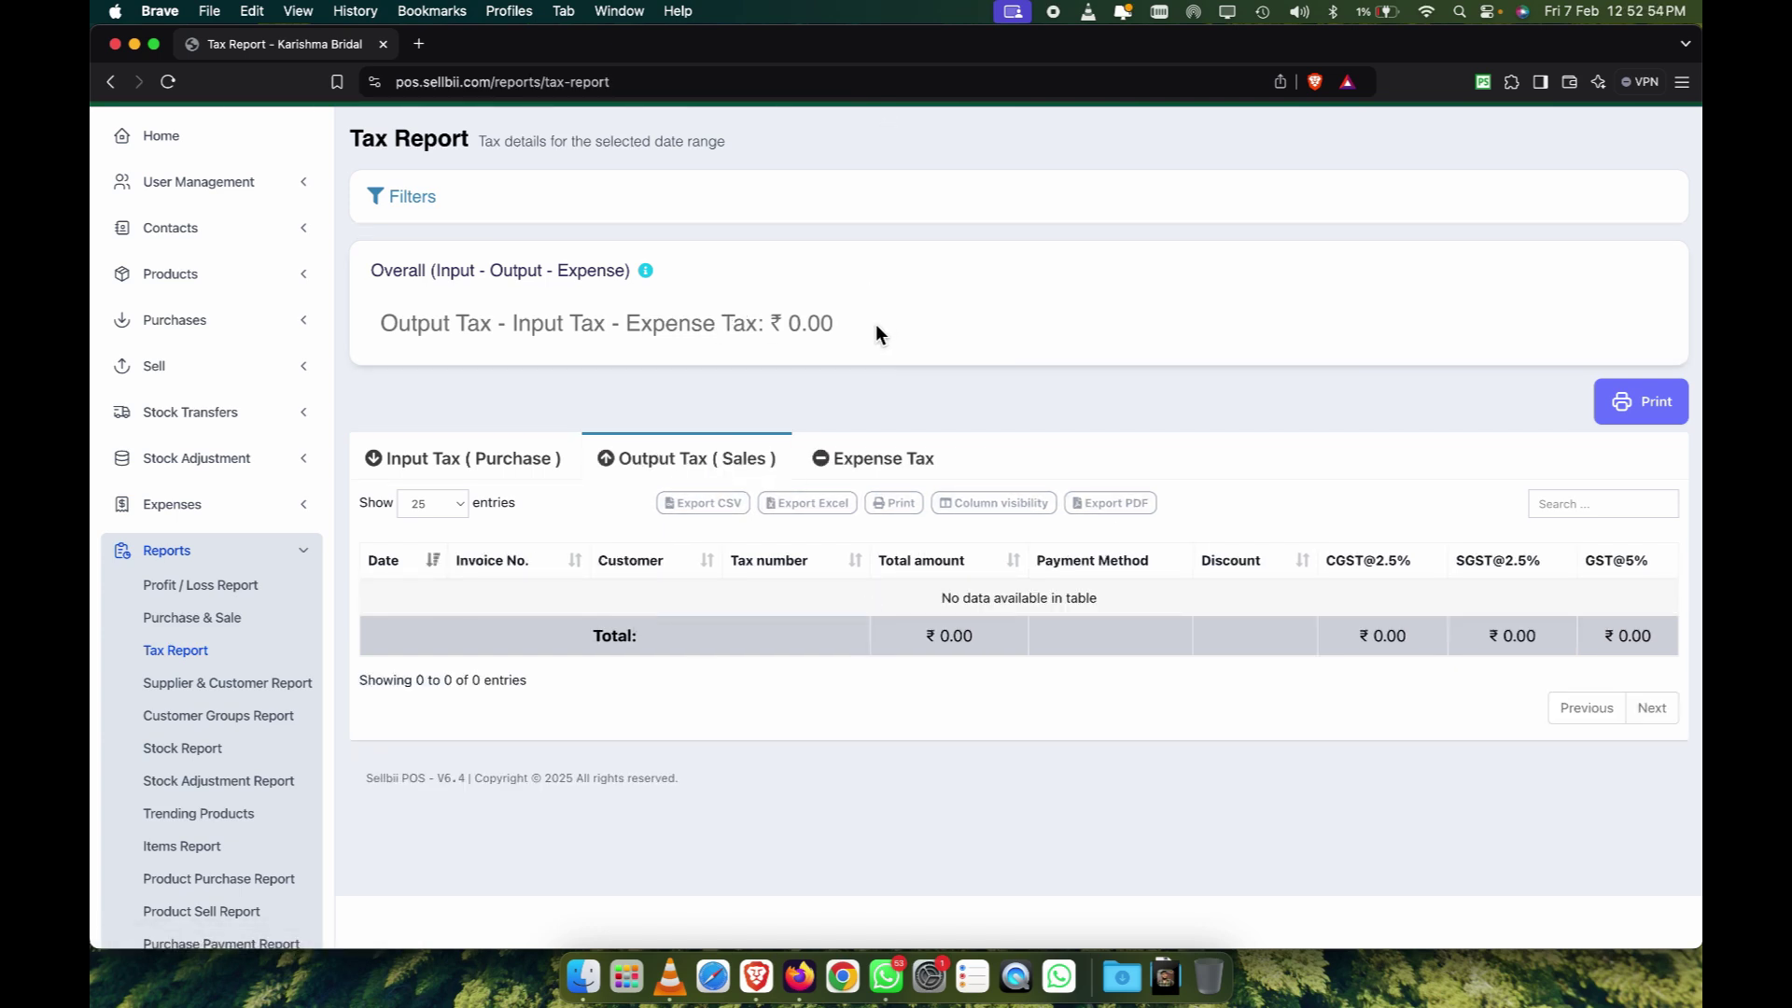
# Check the tax section of Business Settings, including the Tax 1 name and number fields, without entering anything.
pyautogui.scroll(-5, 220, 635)
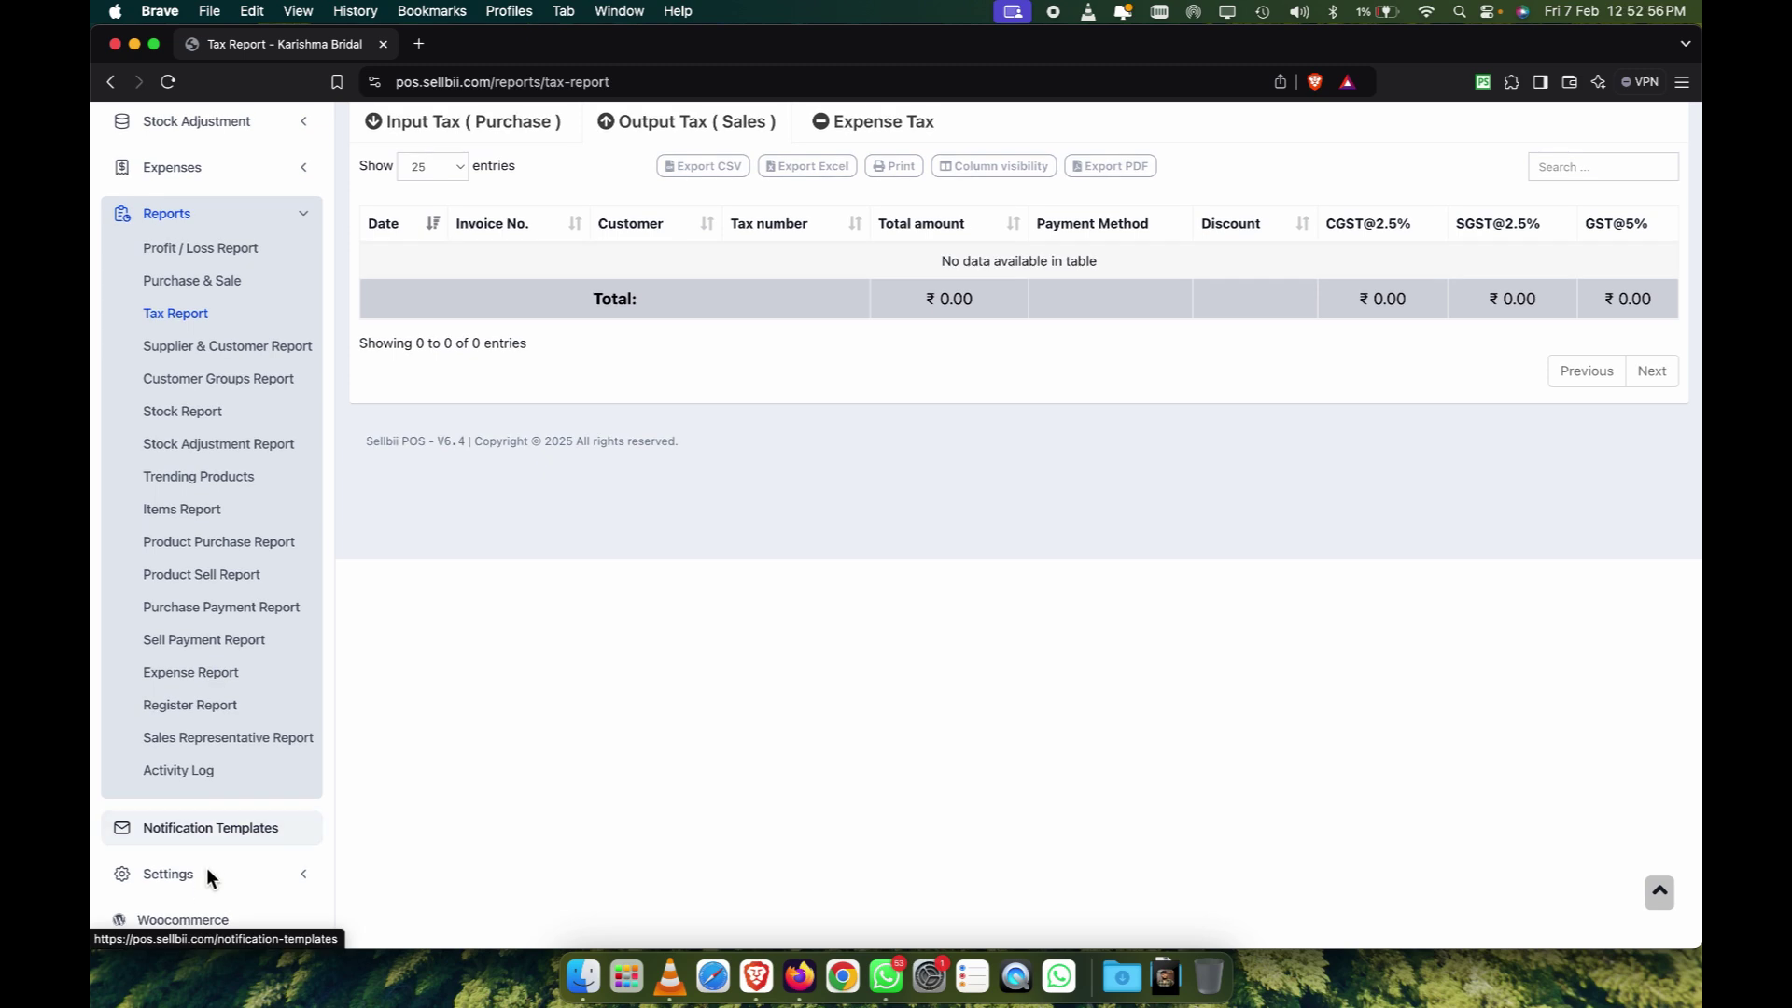
pyautogui.click(207, 873)
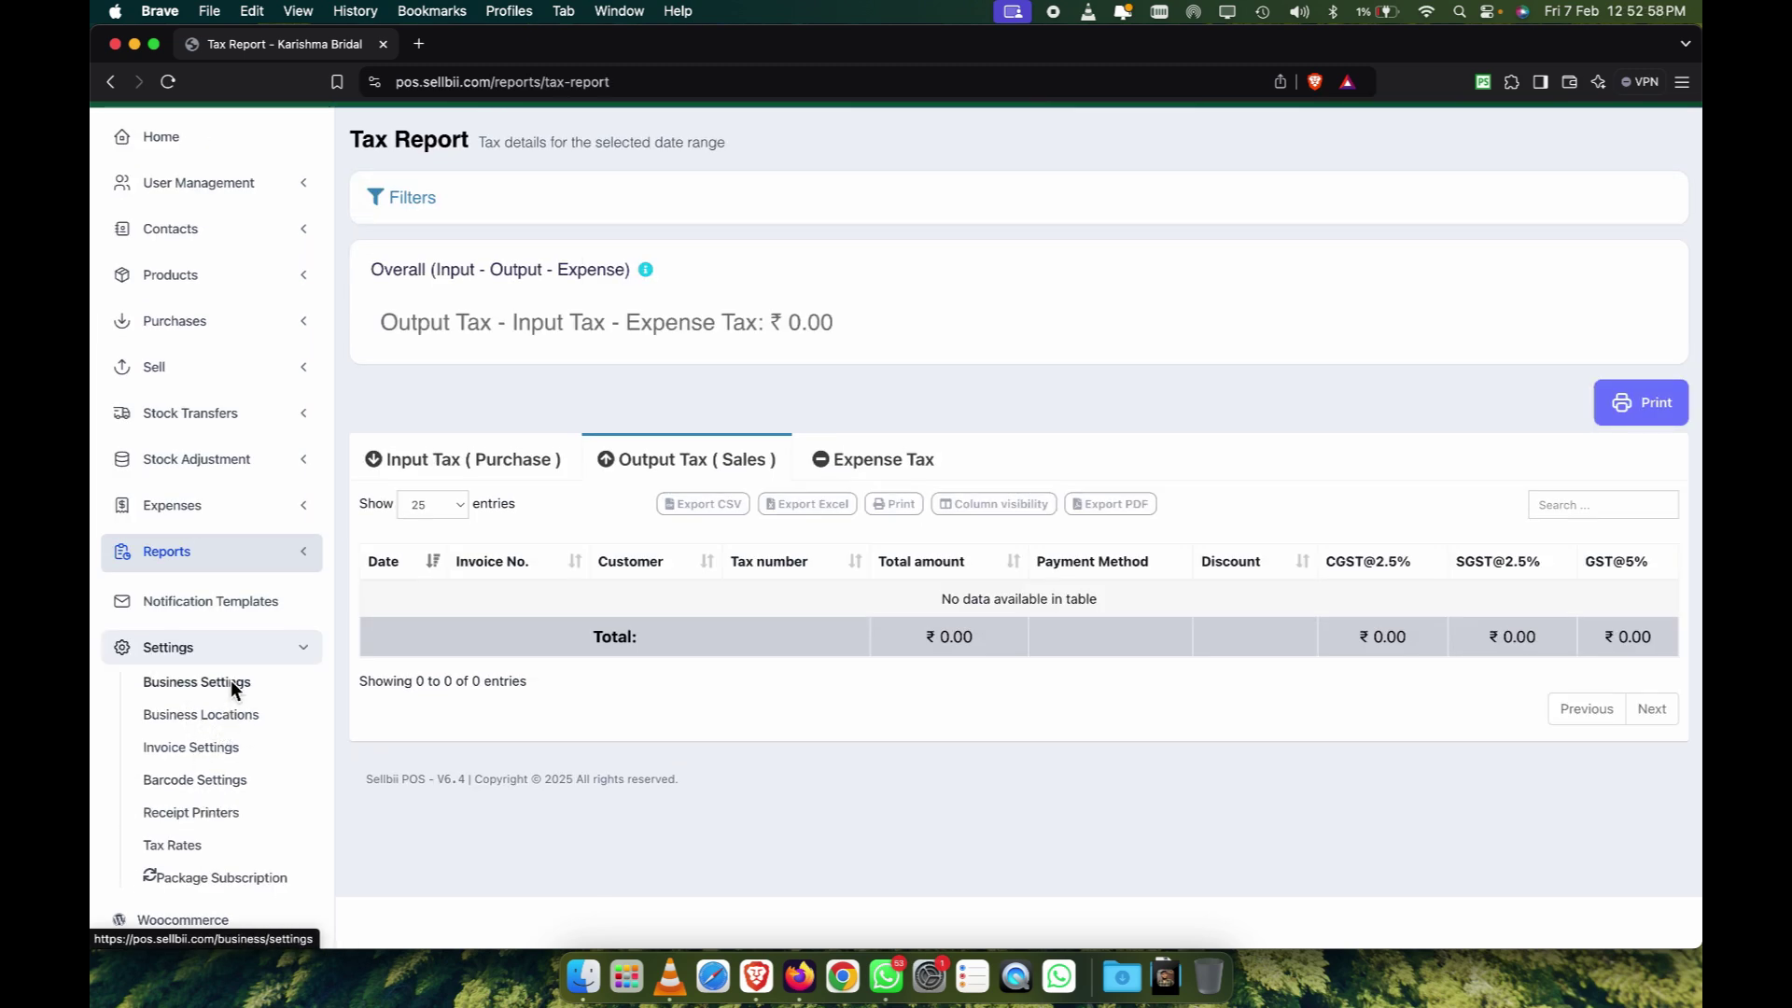
pyautogui.click(233, 686)
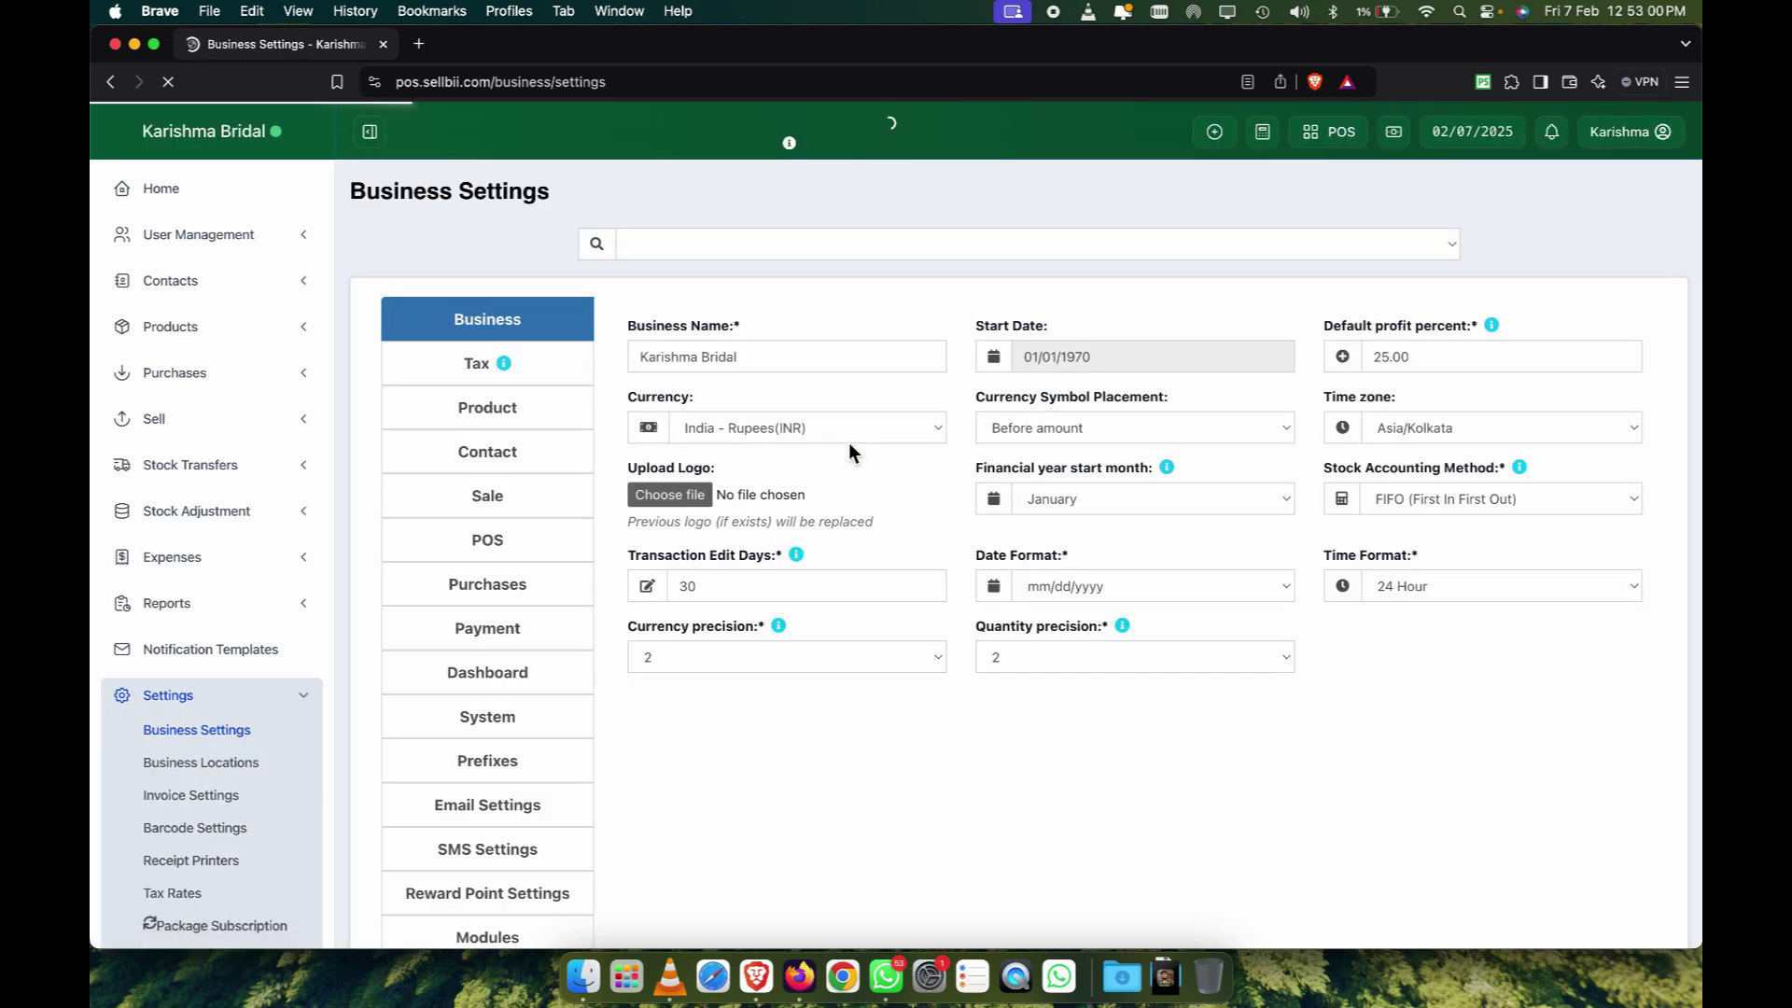
pyautogui.click(530, 363)
pyautogui.click(745, 360)
pyautogui.click(1038, 368)
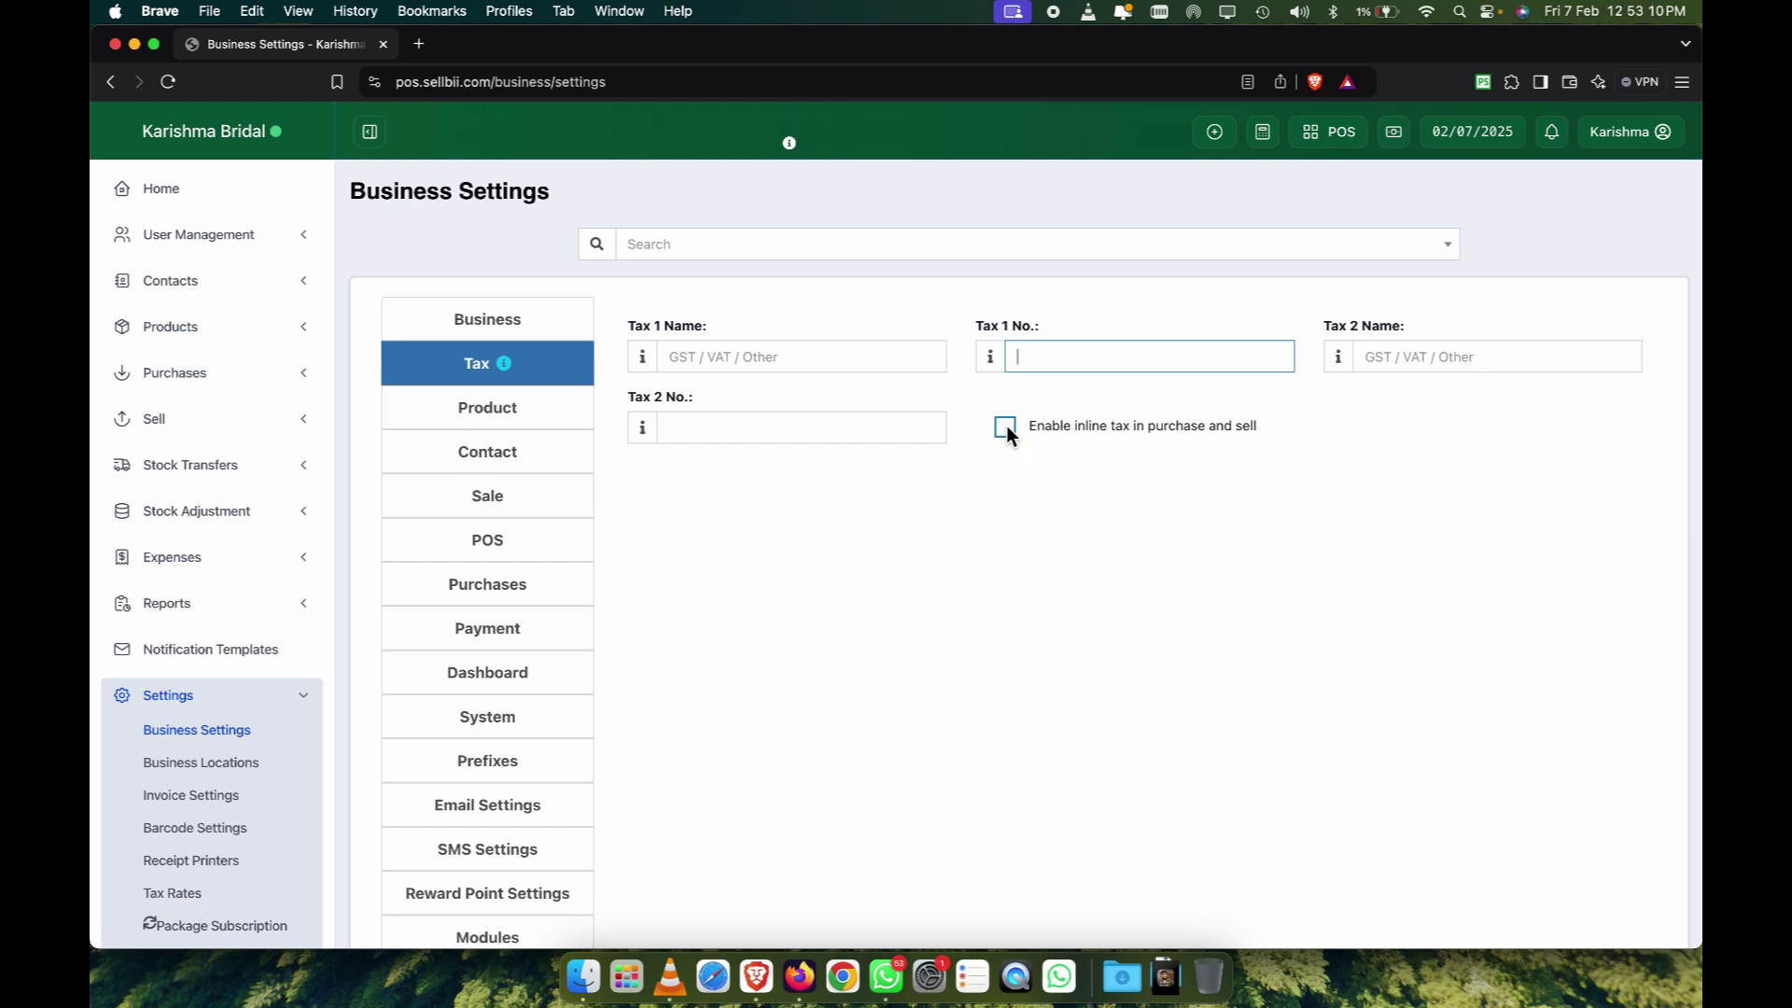
# Return to the Tax Report and check its sales output tax.
pyautogui.click(182, 603)
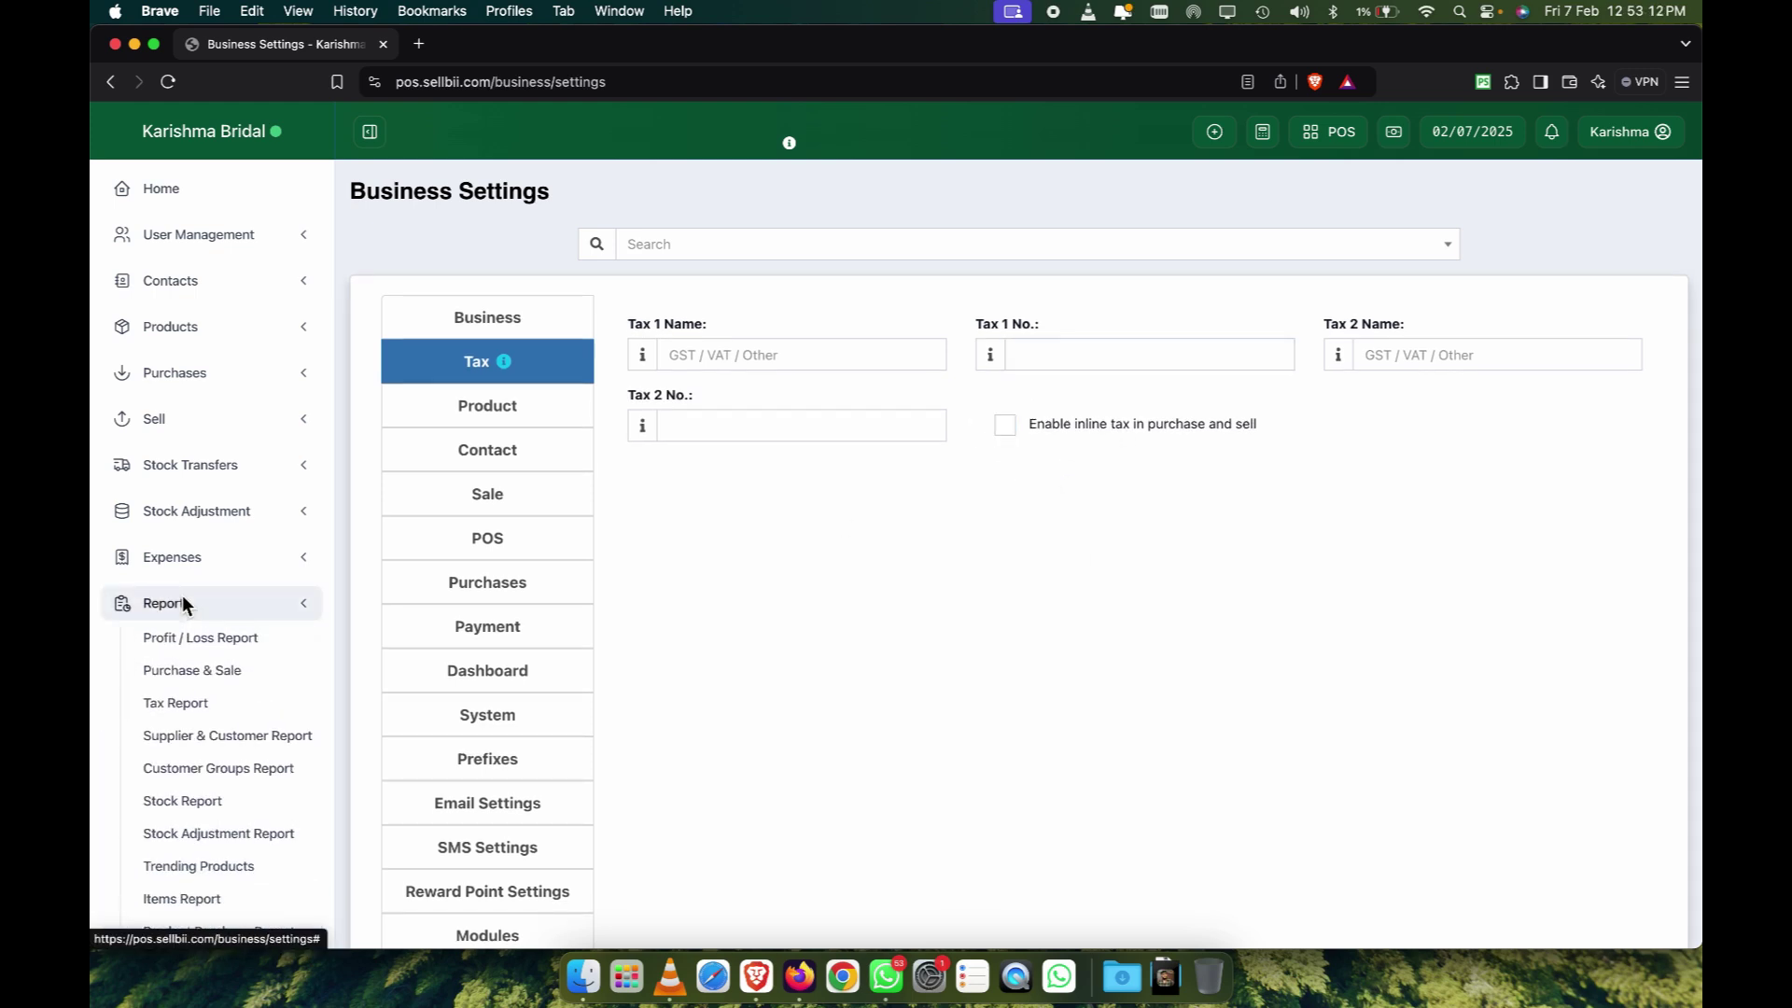
pyautogui.click(190, 704)
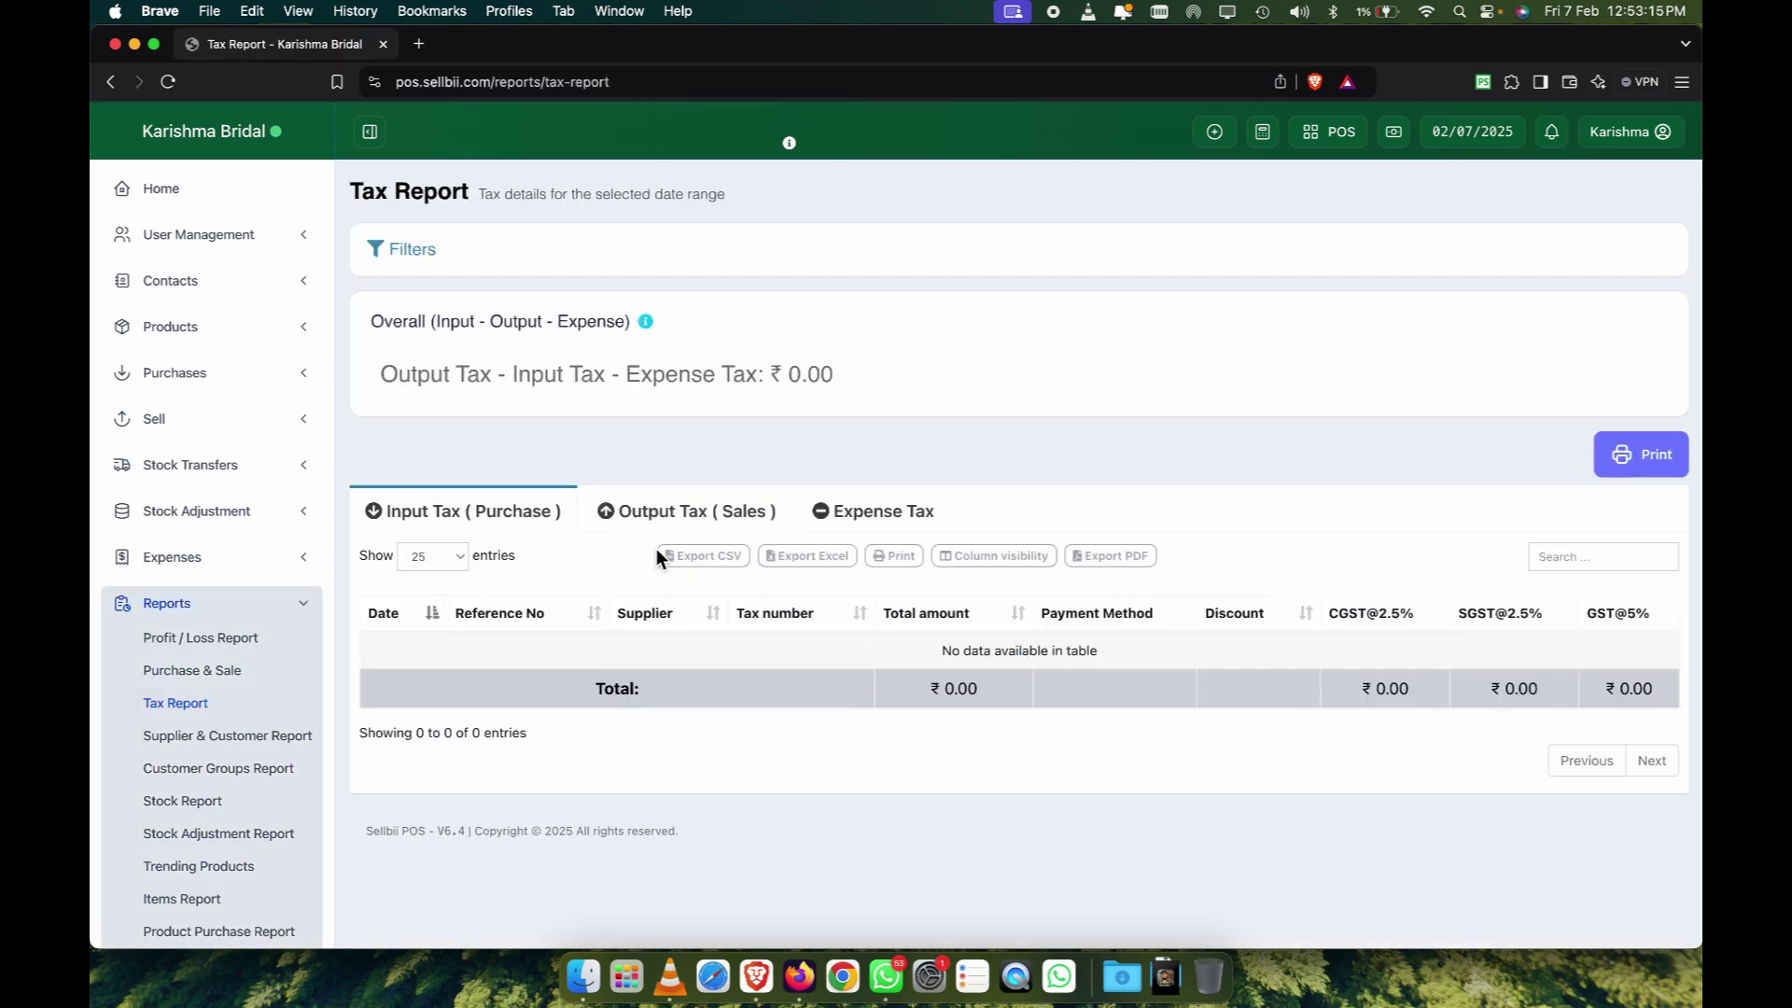
pyautogui.click(665, 511)
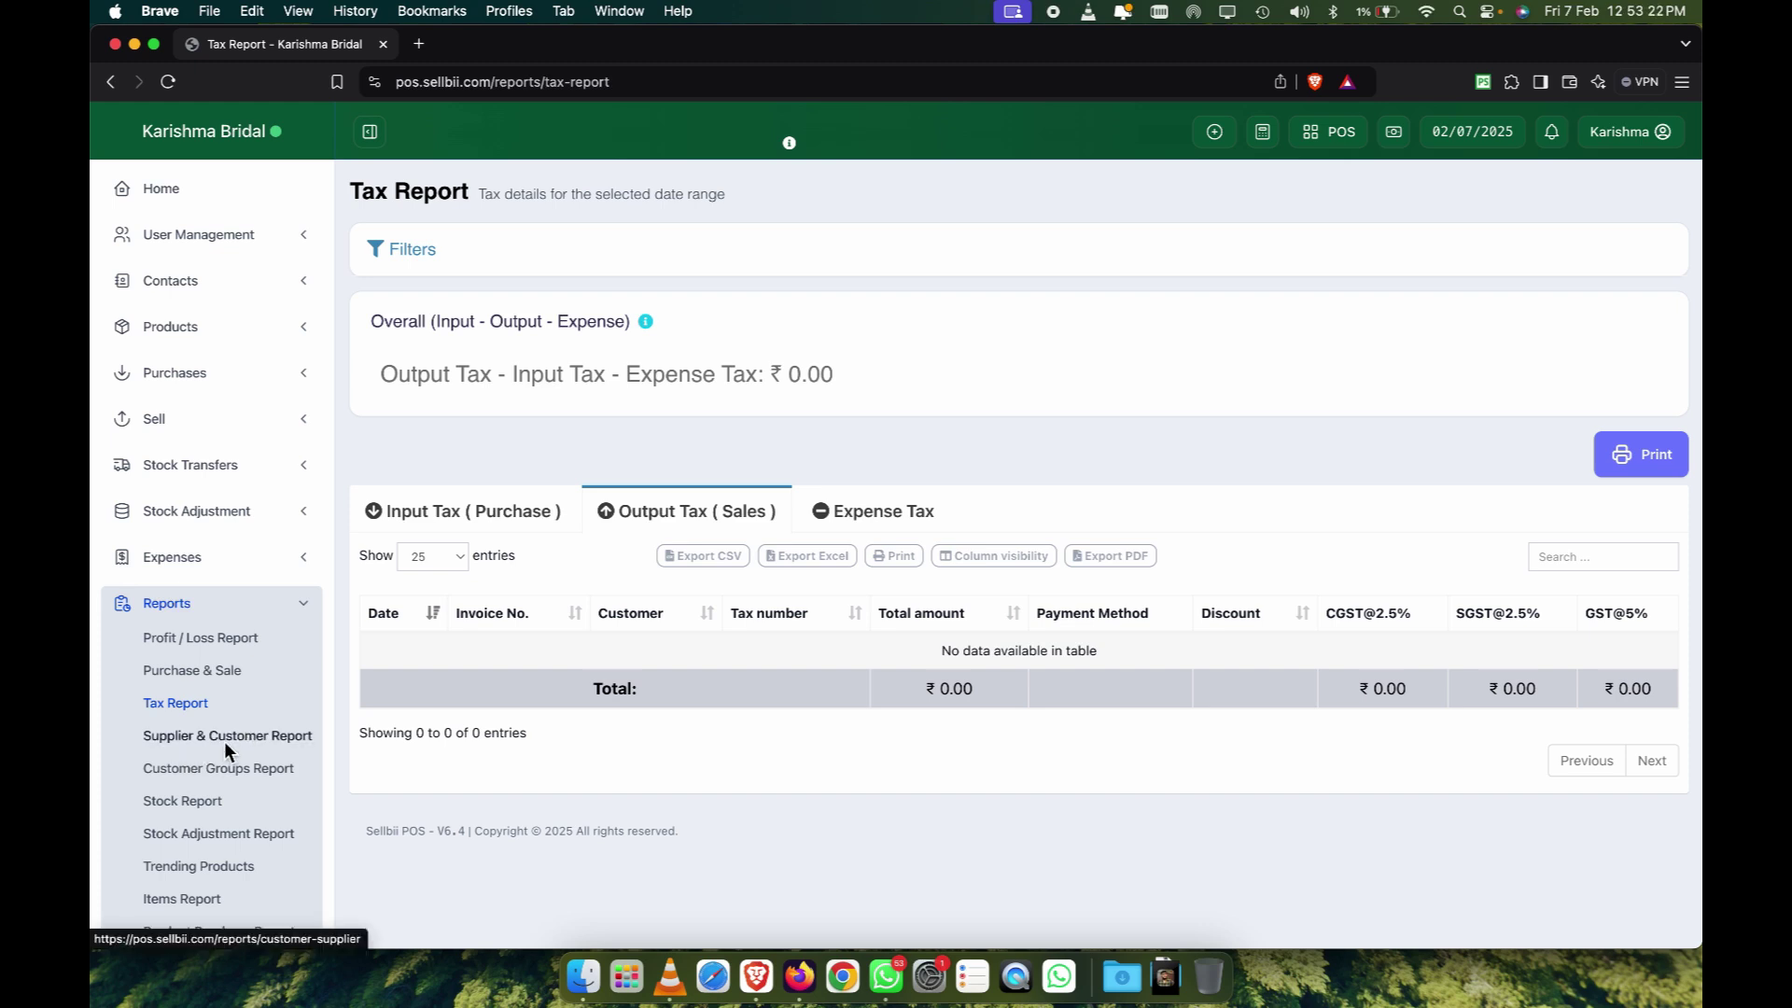
# View the Supplier & Customer Report and examine the purchase, sale and due amounts for each contact.
pyautogui.scroll(-5, 185, 748)
pyautogui.scroll(4, 193, 646)
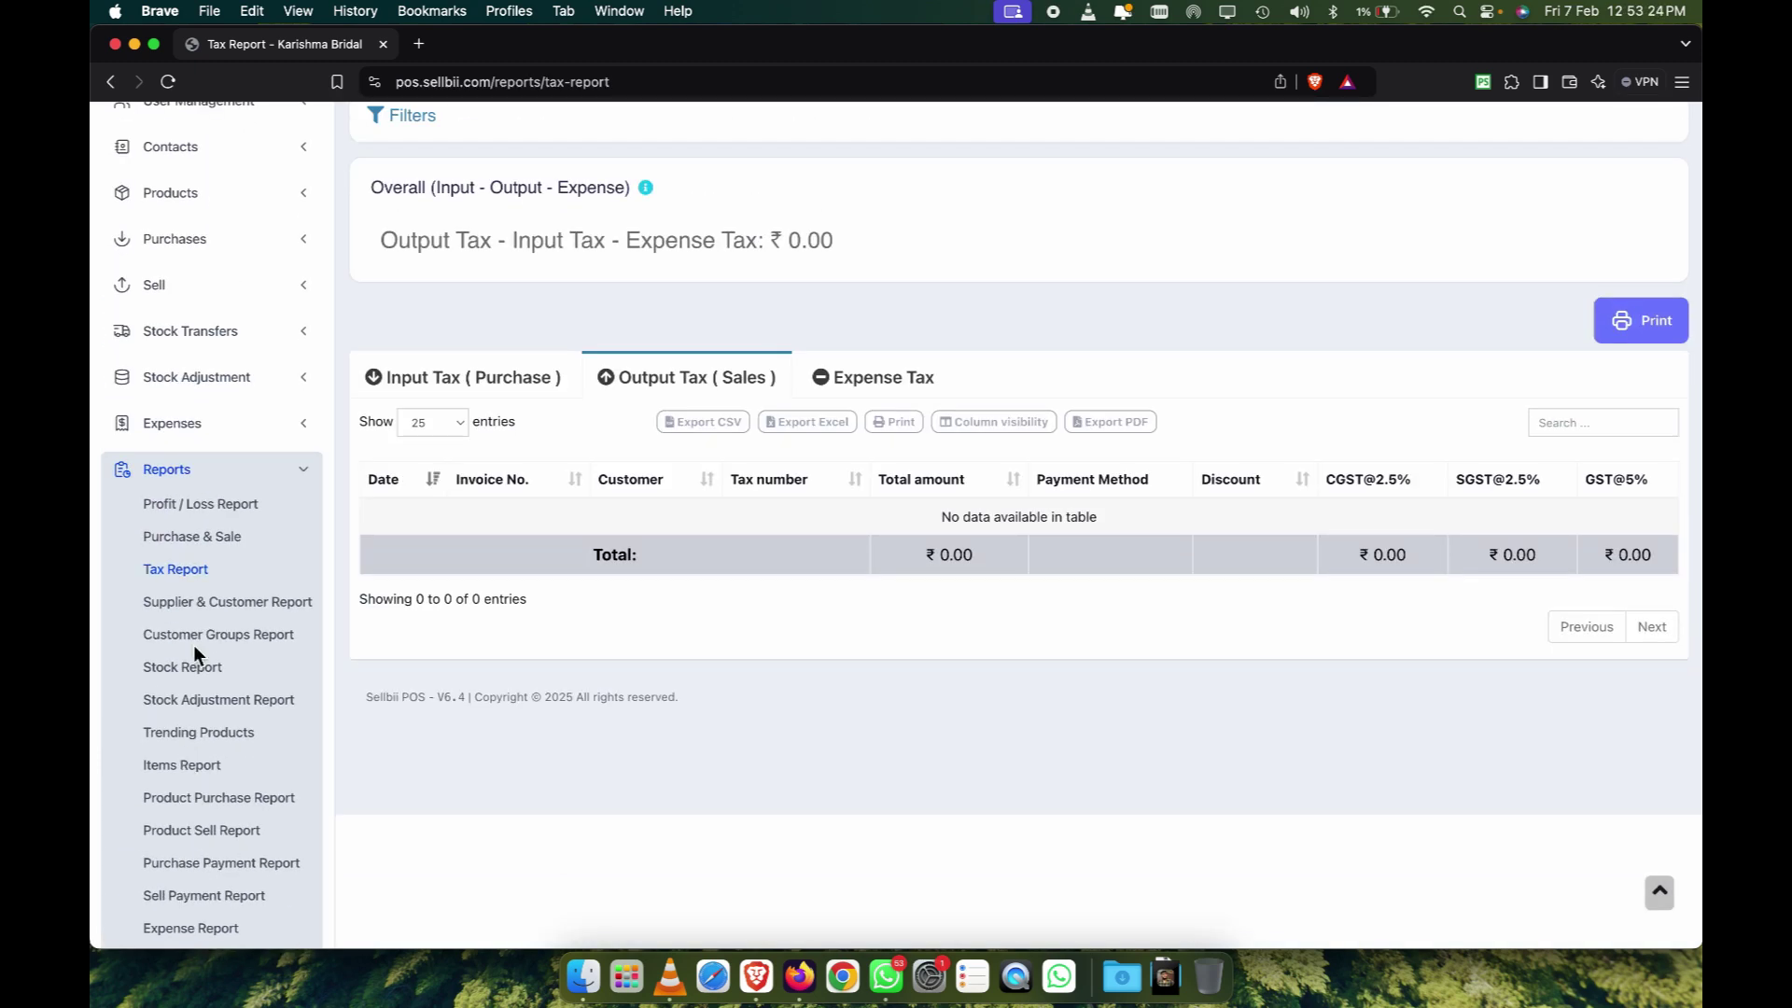
pyautogui.click(195, 604)
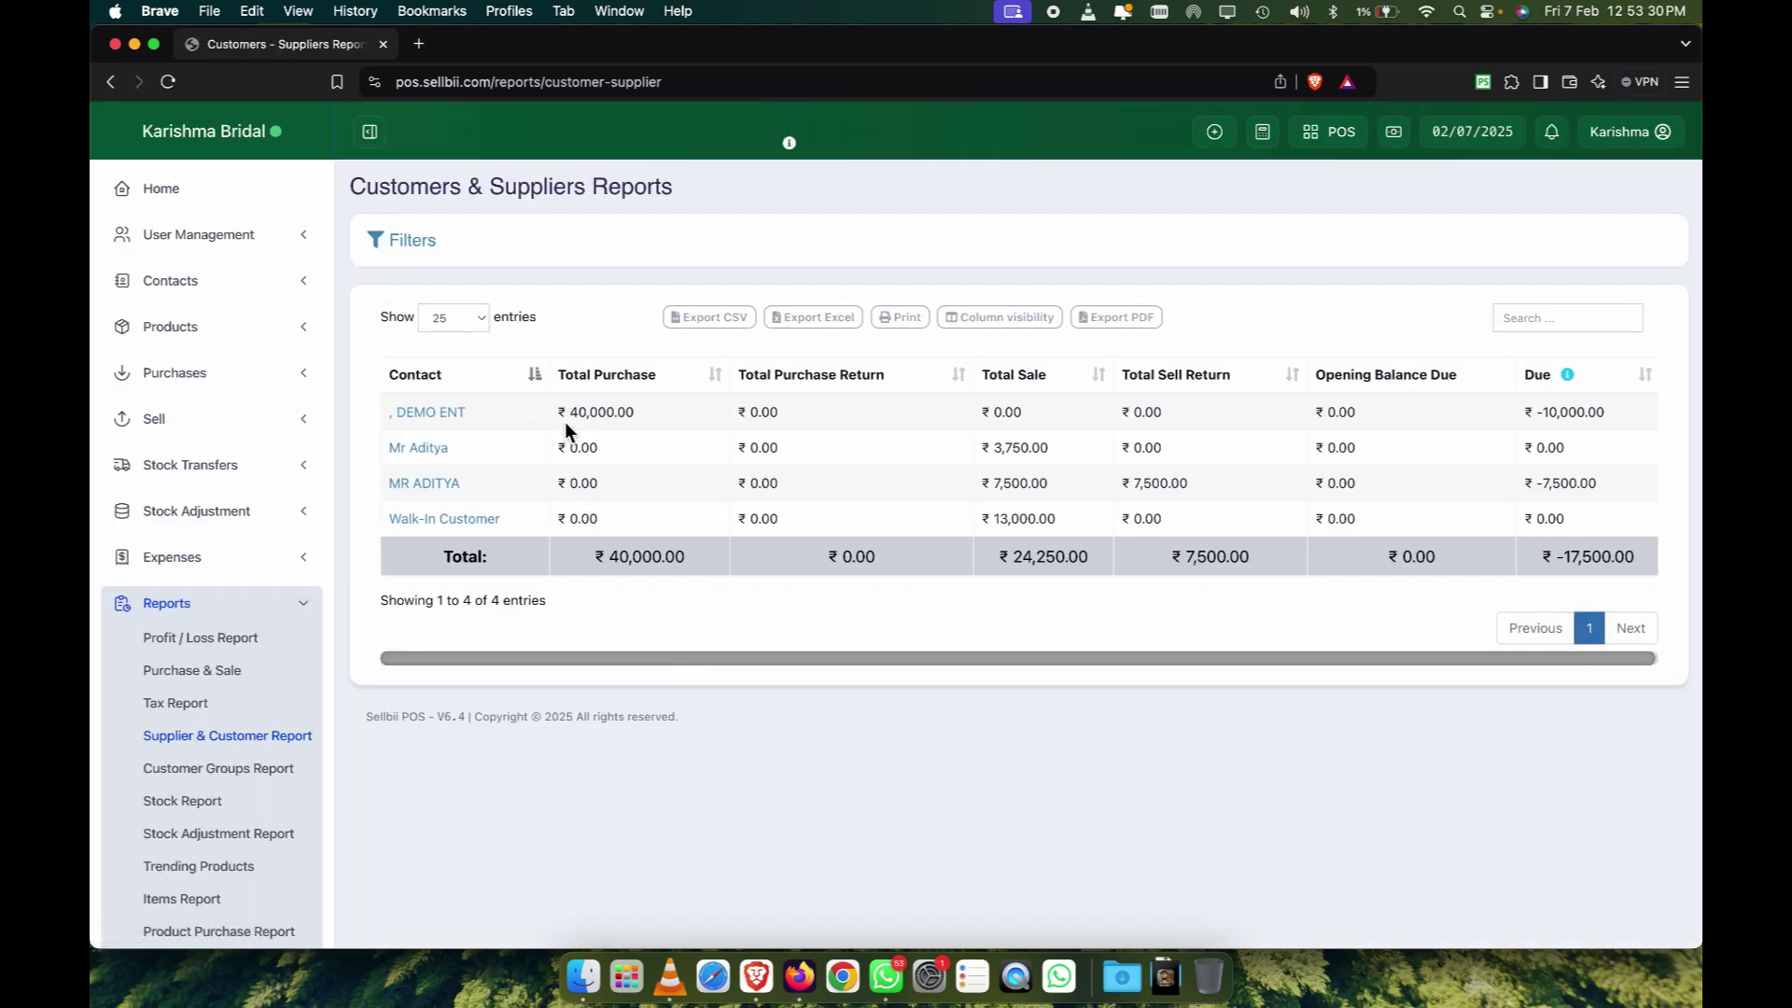
# Check the total purchase and due amounts of the supplier DEMO ENT in the Supplier & Customer Report.
pyautogui.moveTo(581, 422); pyautogui.dragTo(678, 420)
pyautogui.click(677, 420)
pyautogui.moveTo(1534, 406); pyautogui.dragTo(1621, 408)
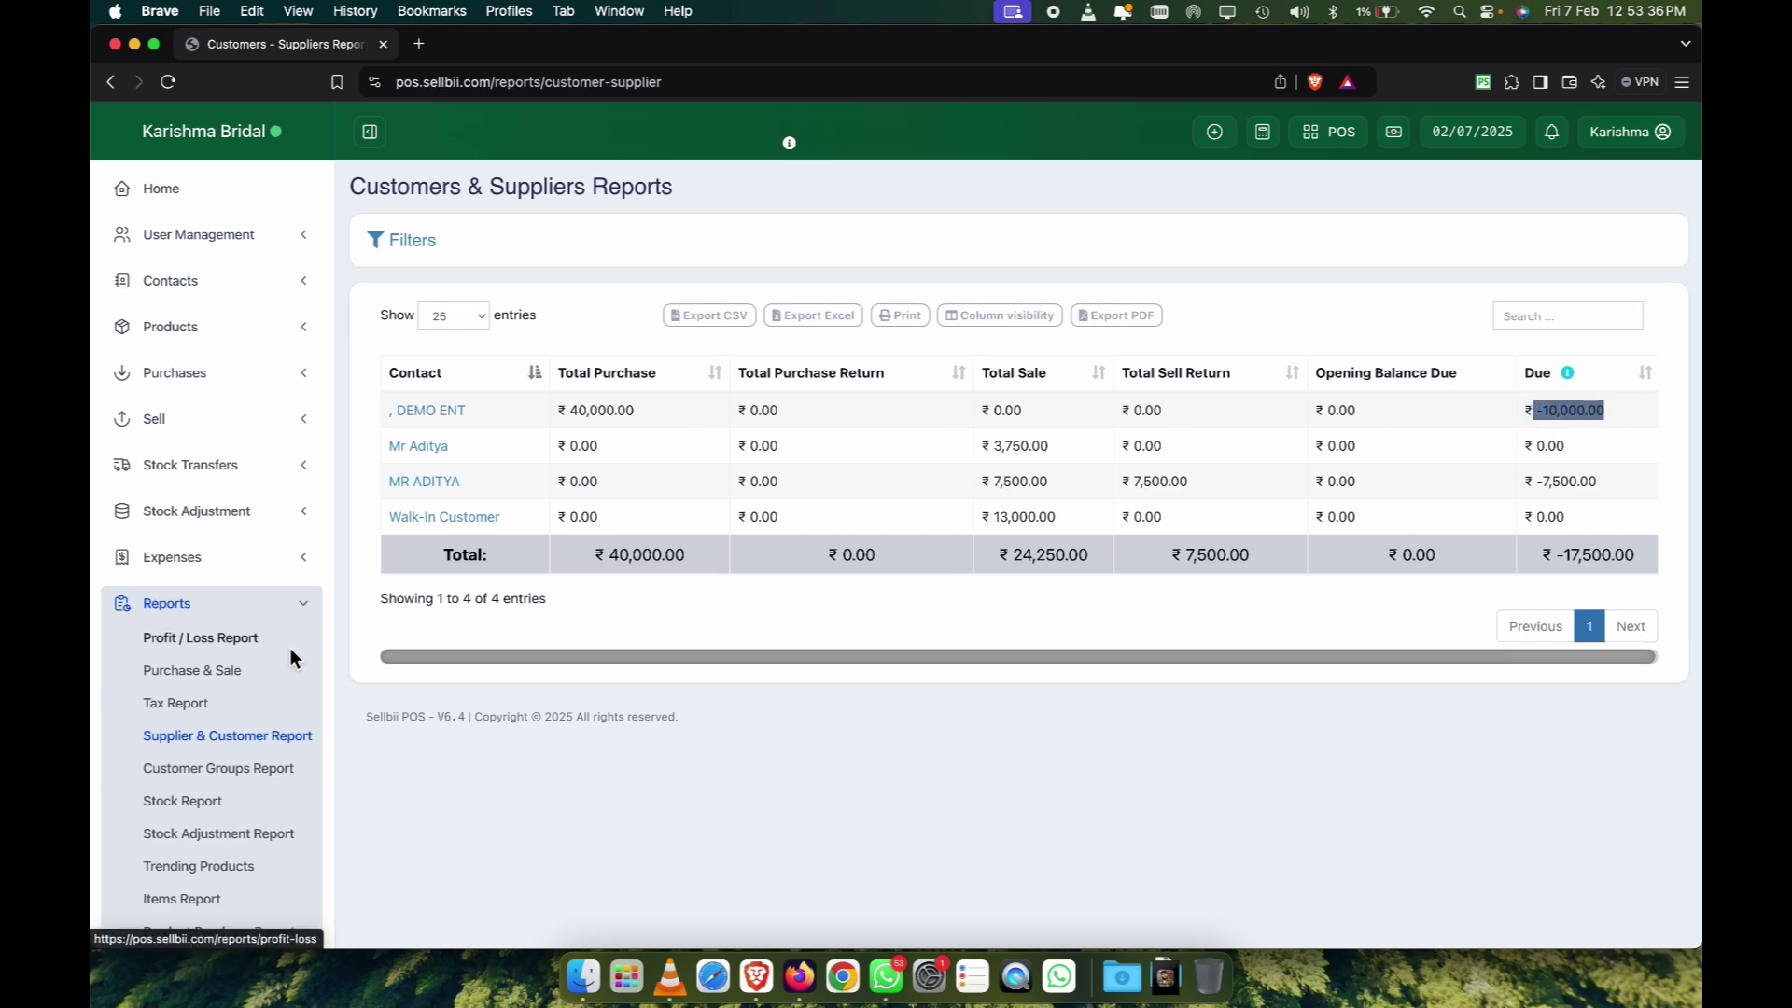
# View the Stock Report and examine the current stock, stock value and potential profit of each product variation.
pyautogui.scroll(-2, 203, 758)
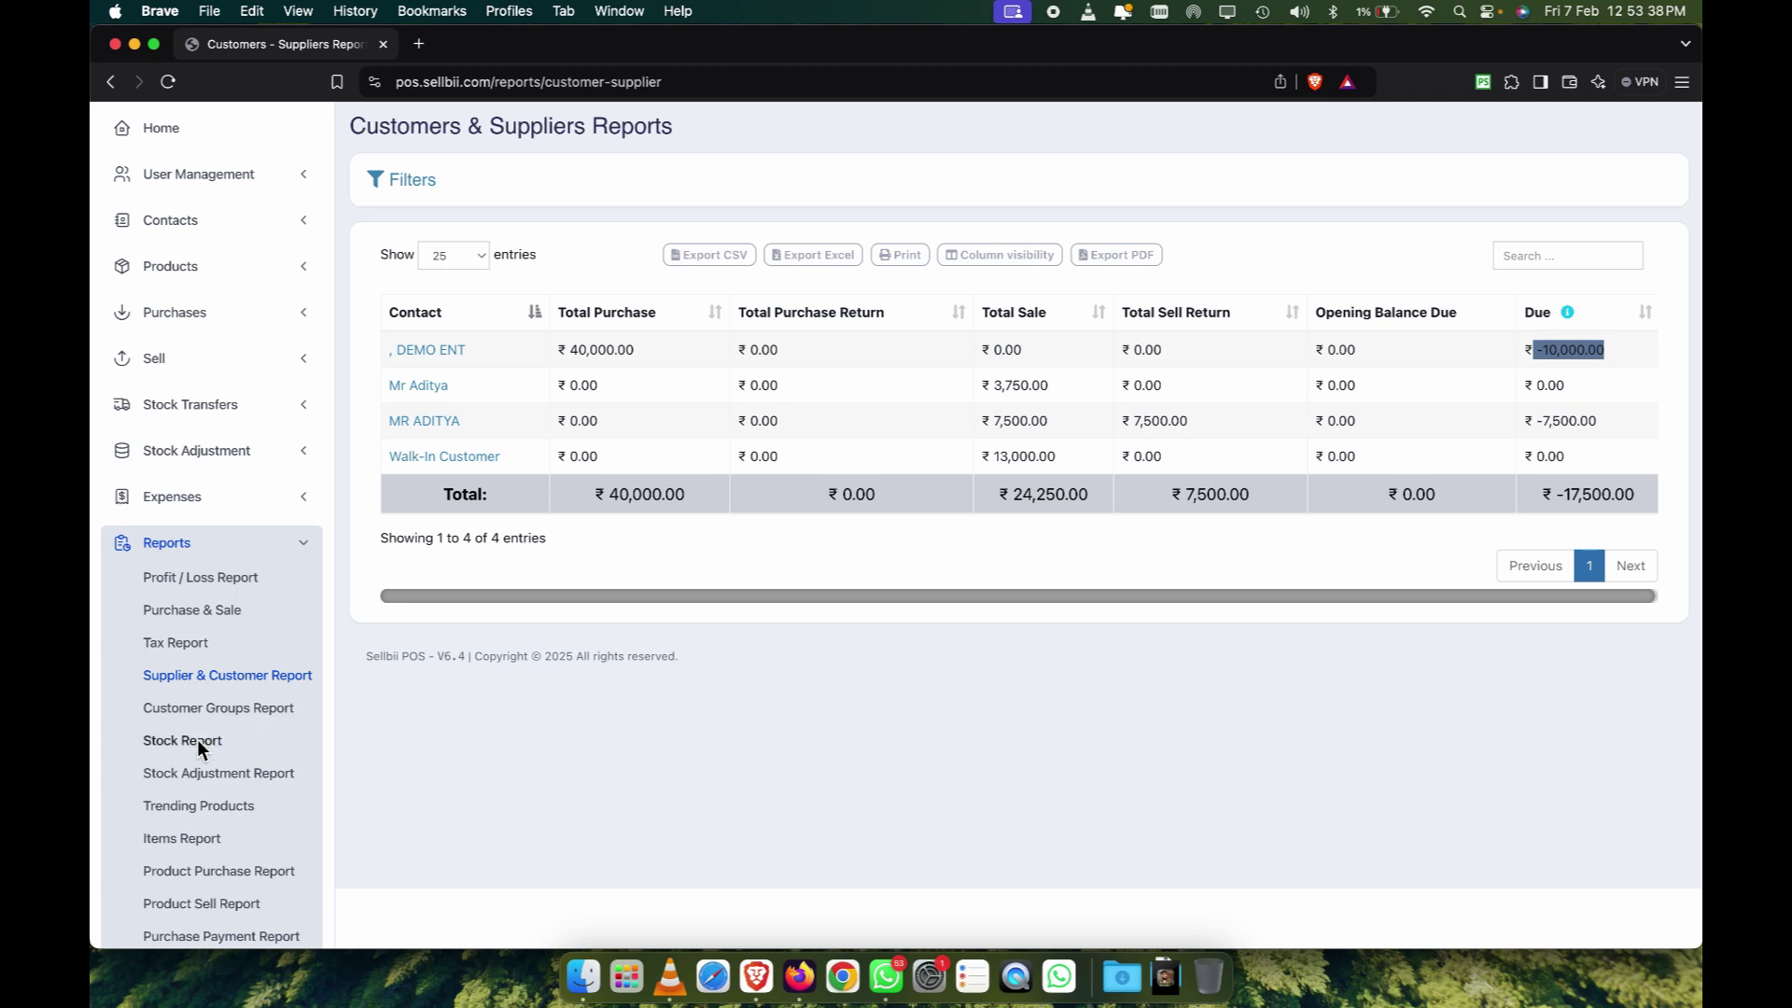
pyautogui.click(193, 744)
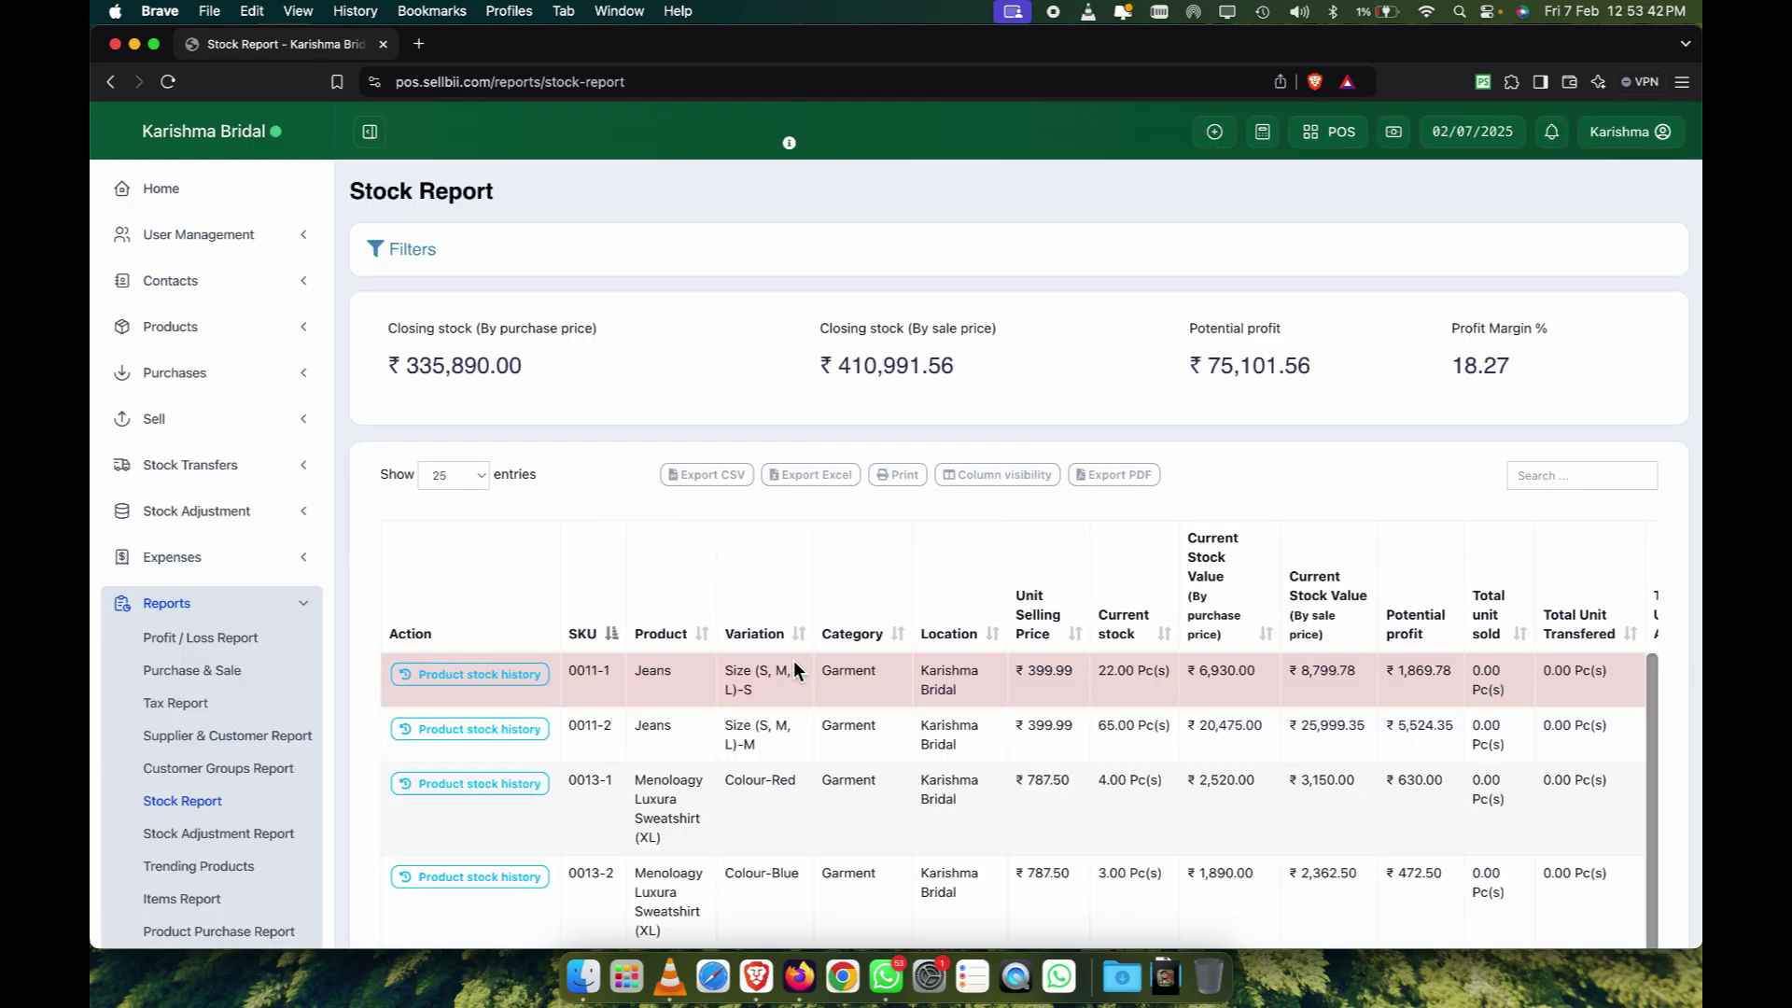
pyautogui.scroll(-5, 1001, 384)
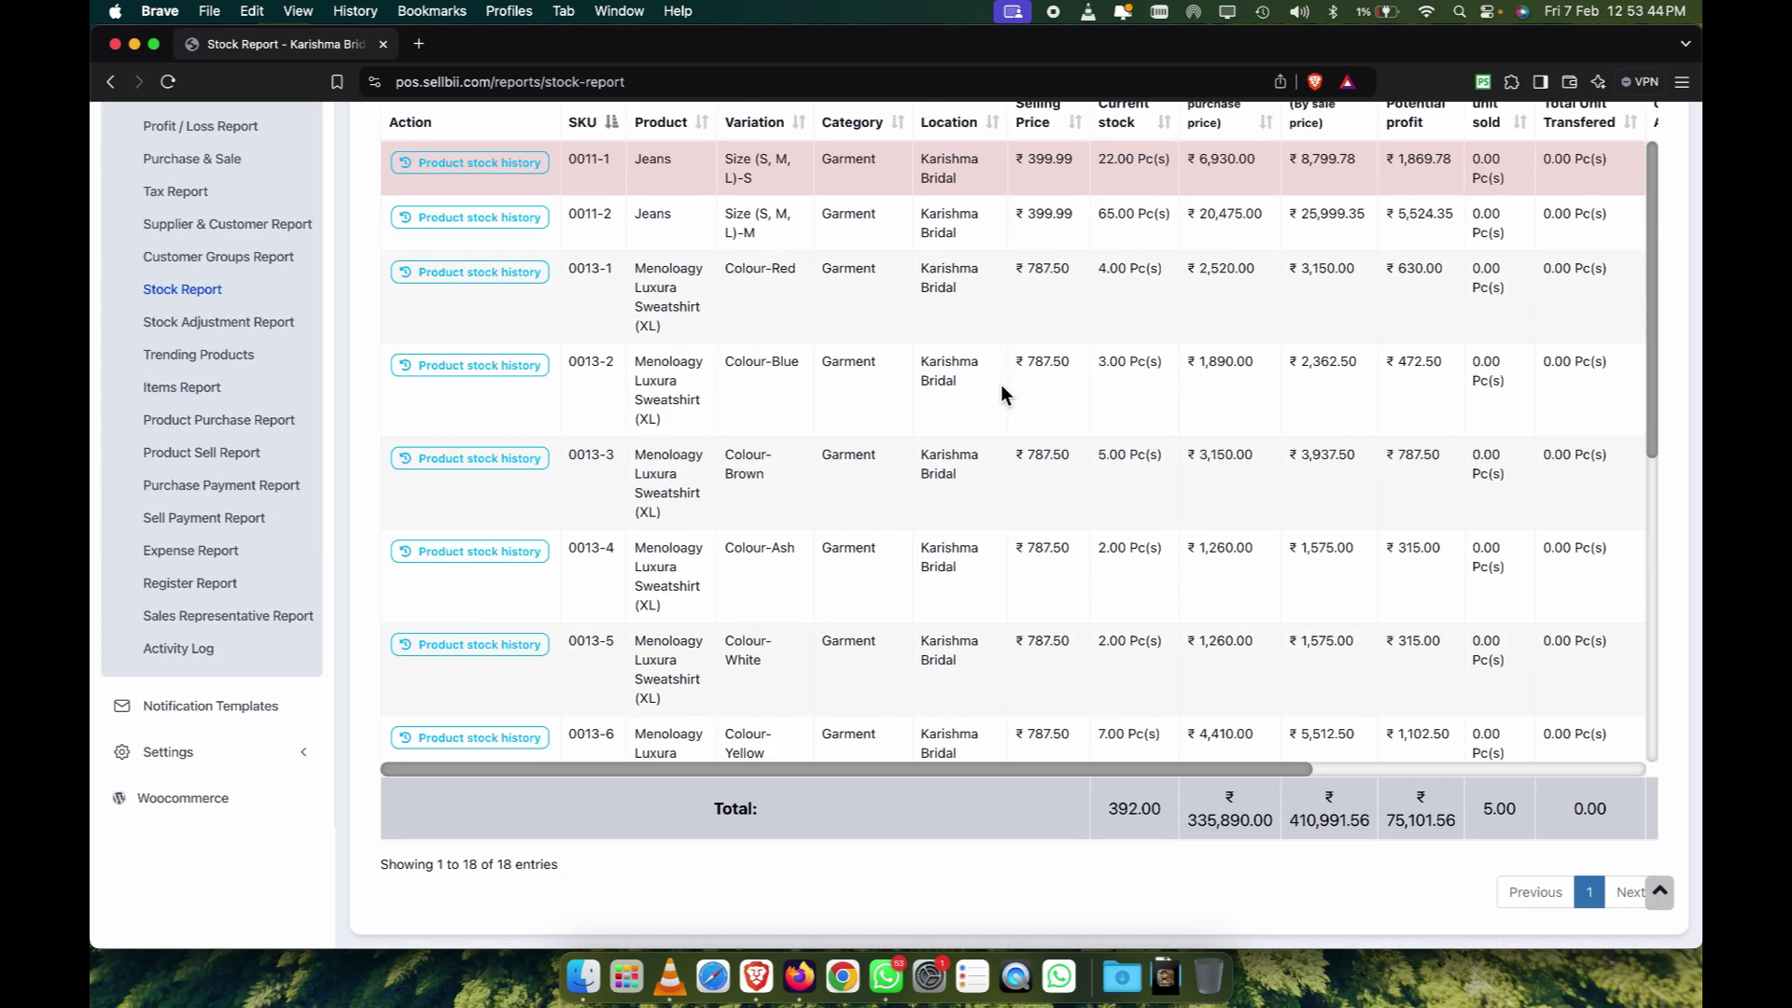
pyautogui.scroll(1, 1001, 387)
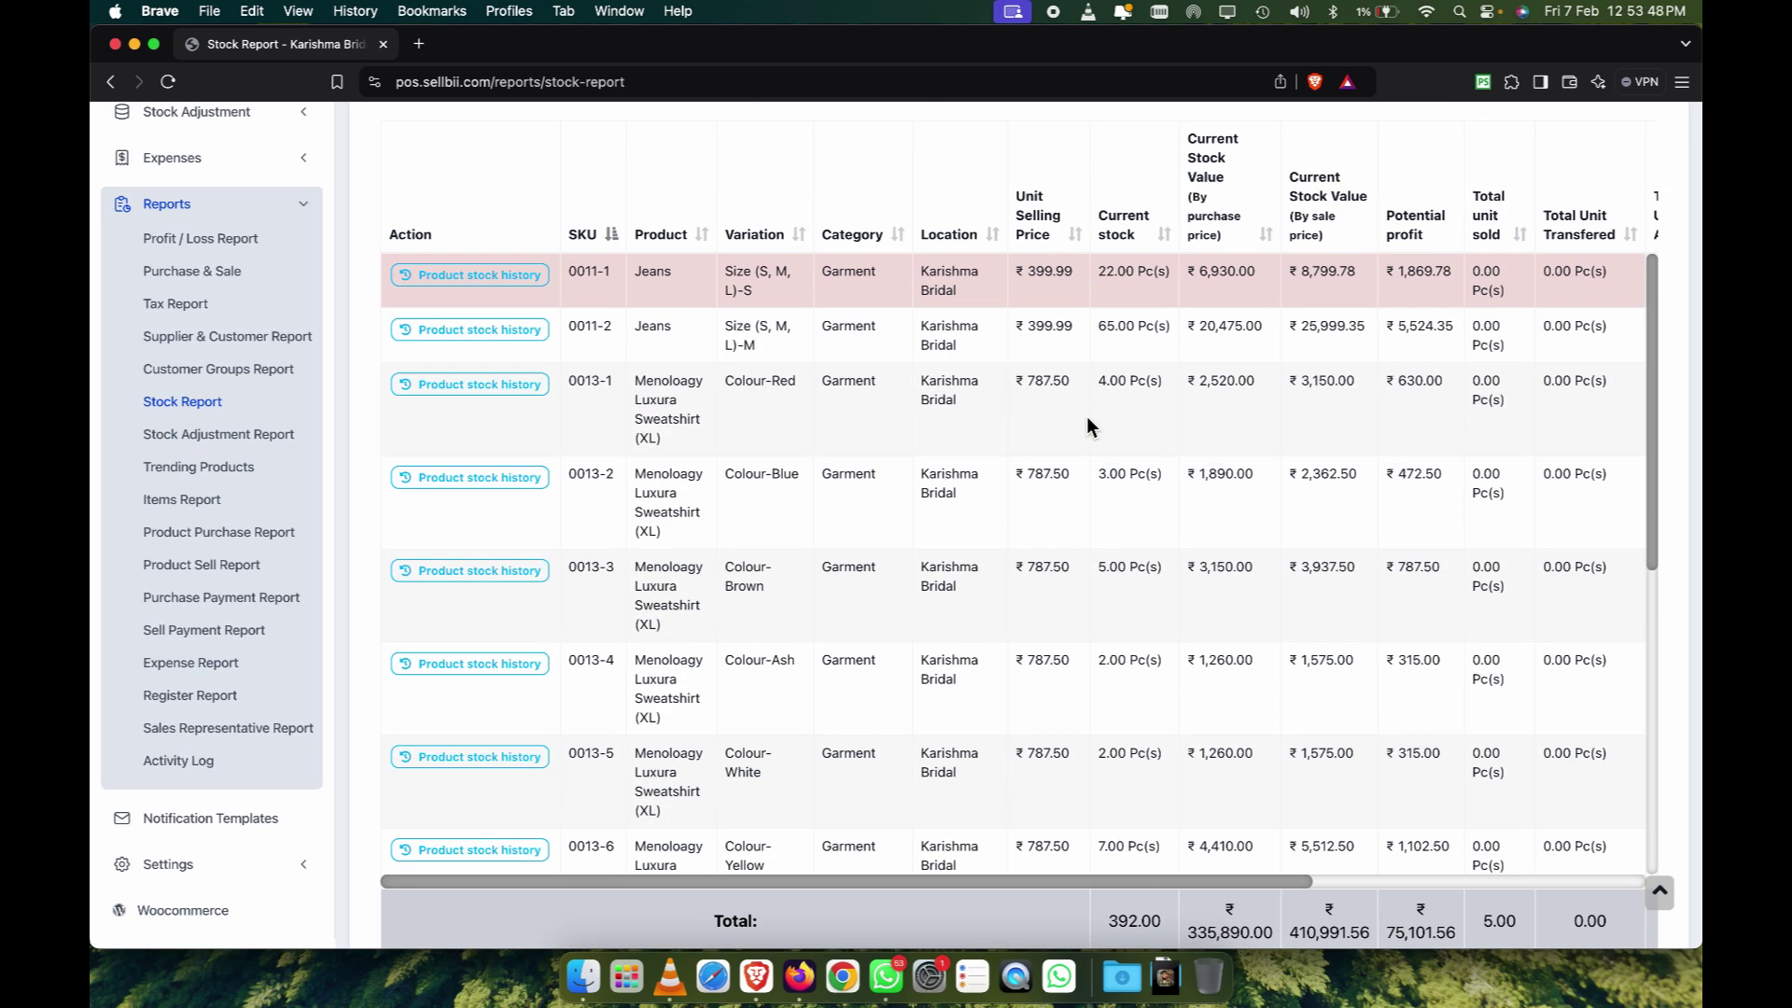
pyautogui.hscroll(8, 1087, 416)
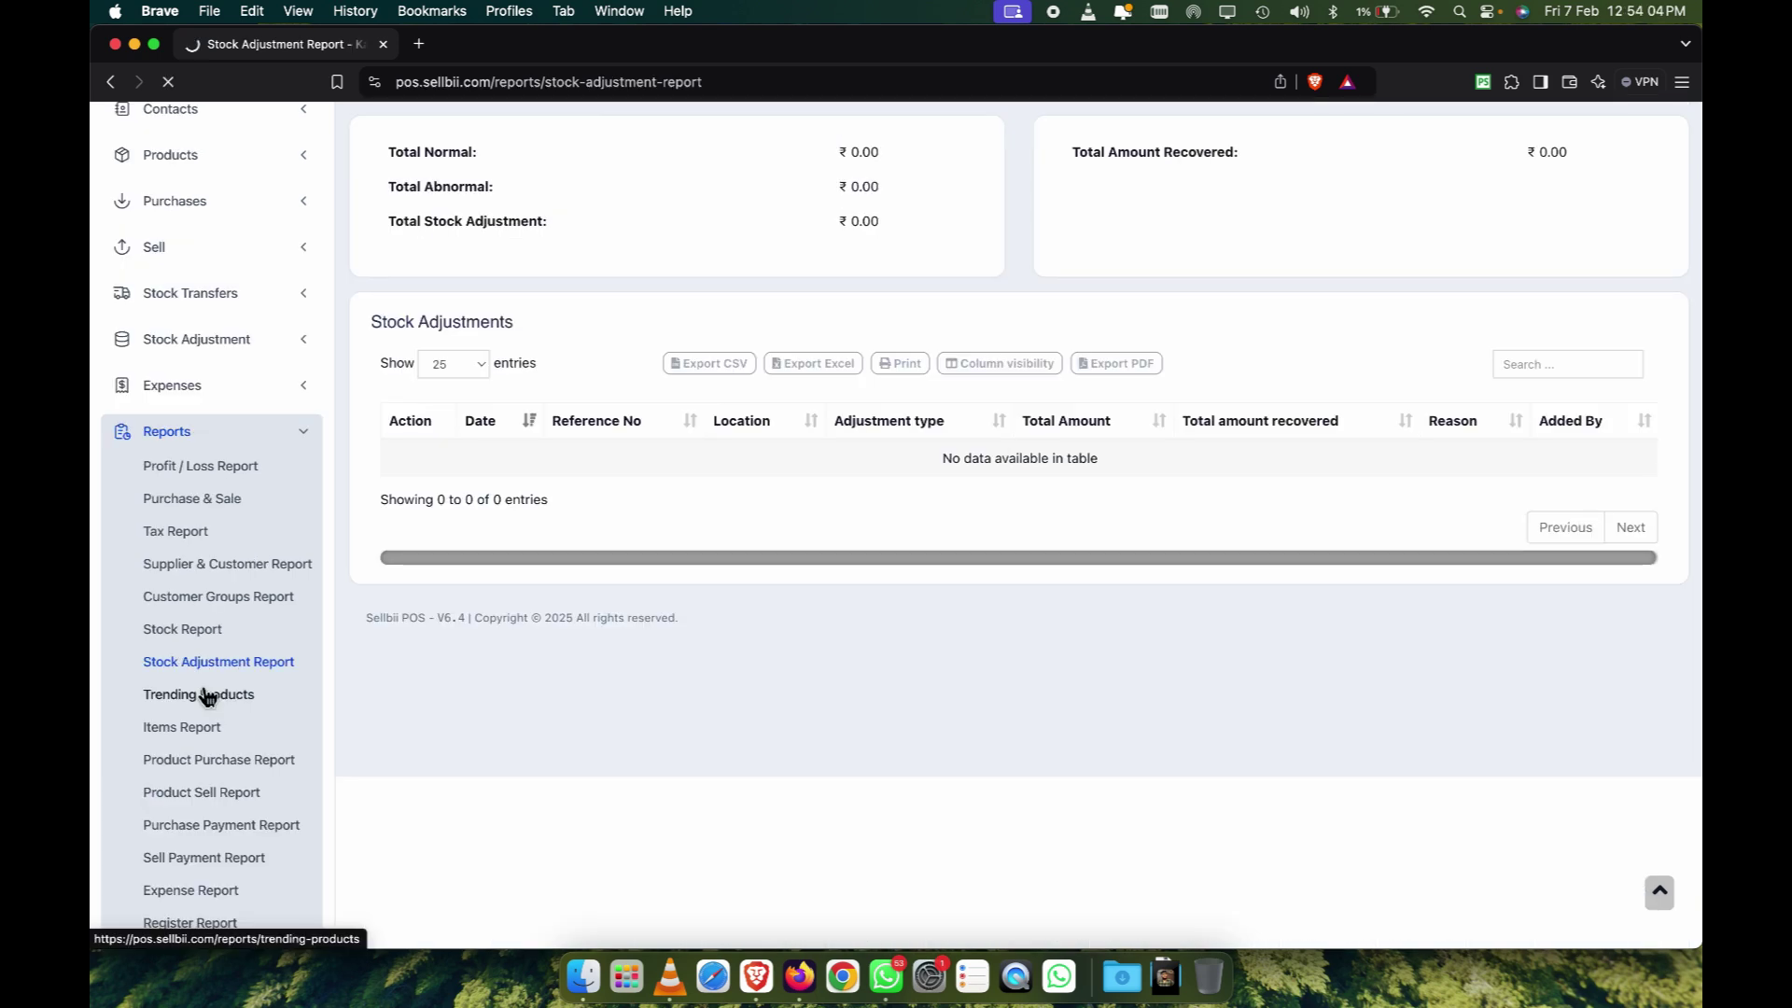
# View the Trending Products report, inspecting the units sold in the chart and the chart's print and download options.
pyautogui.click(204, 694)
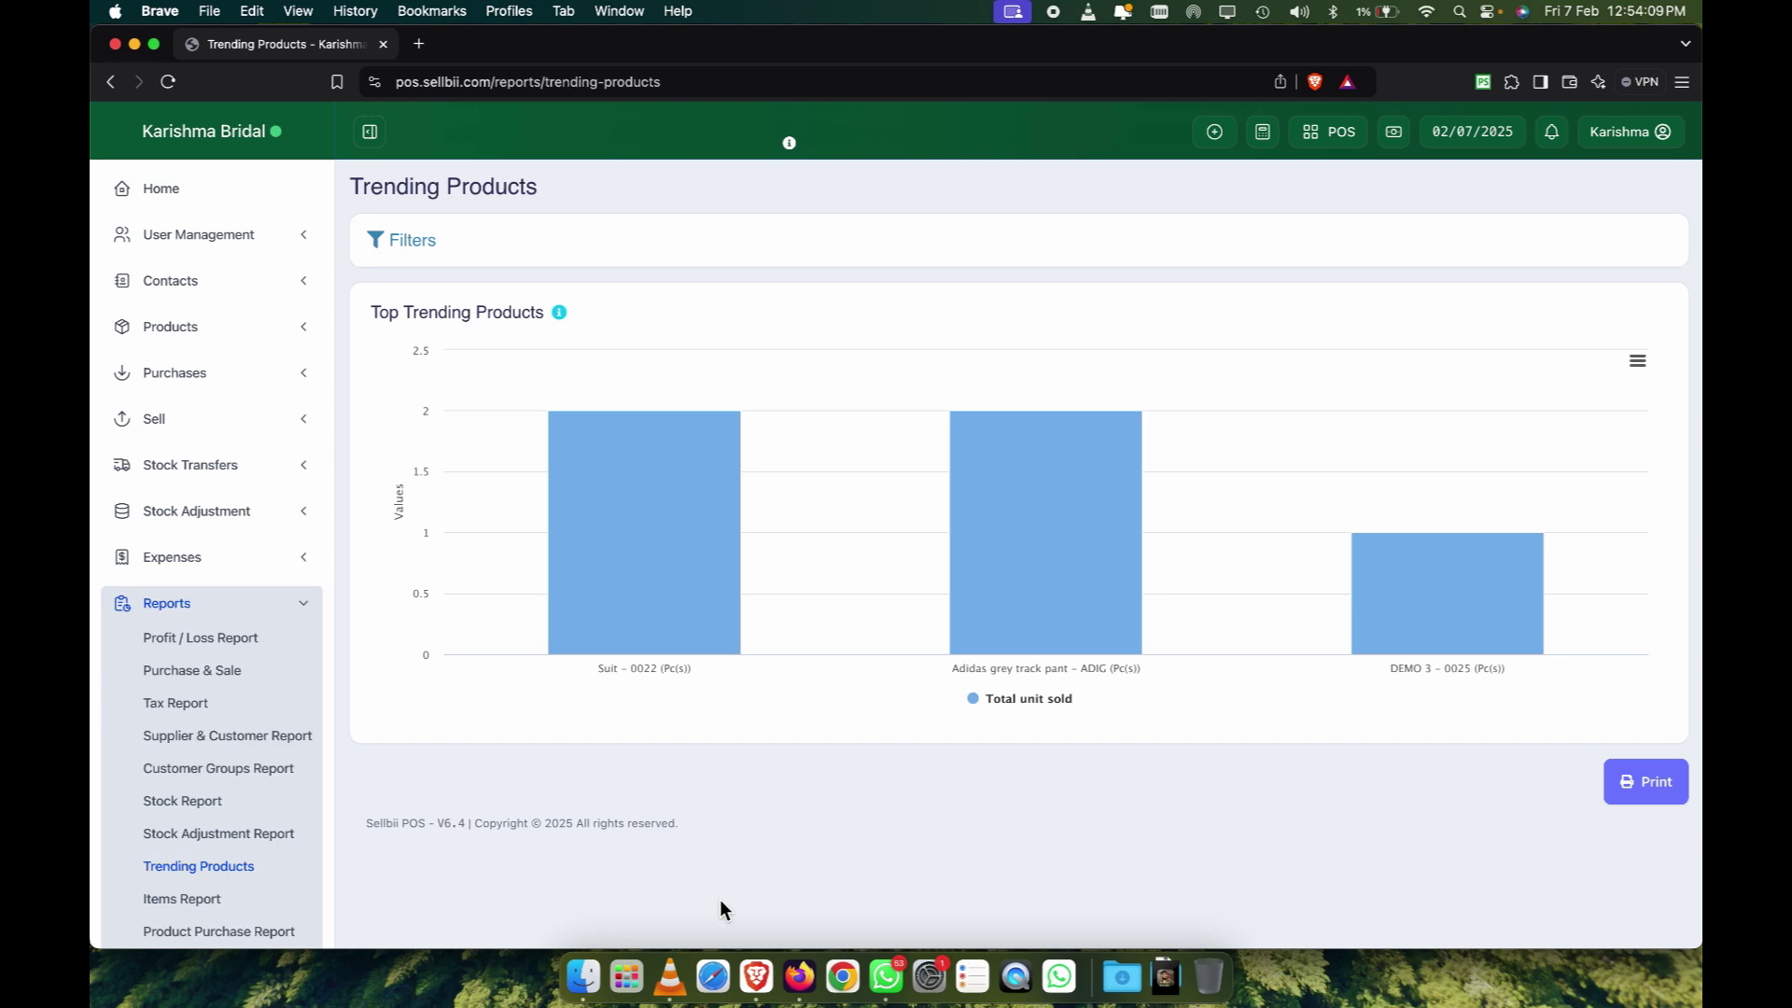
pyautogui.moveTo(933, 372)
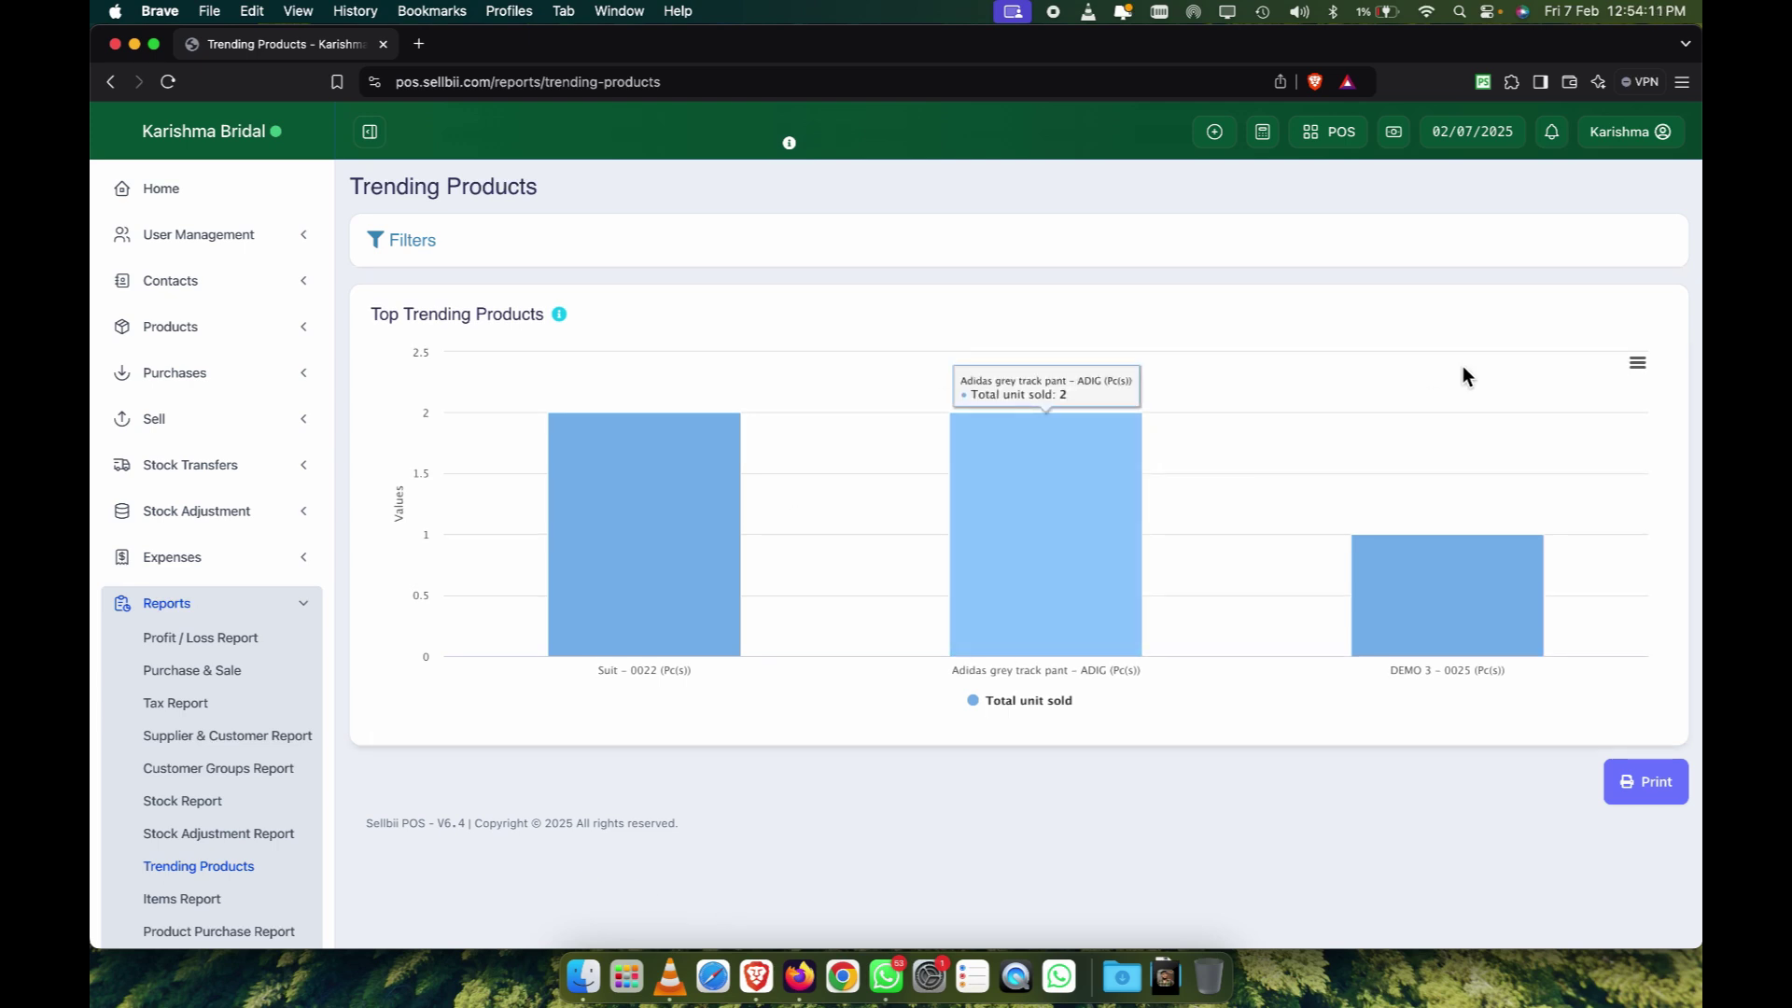
pyautogui.click(1639, 365)
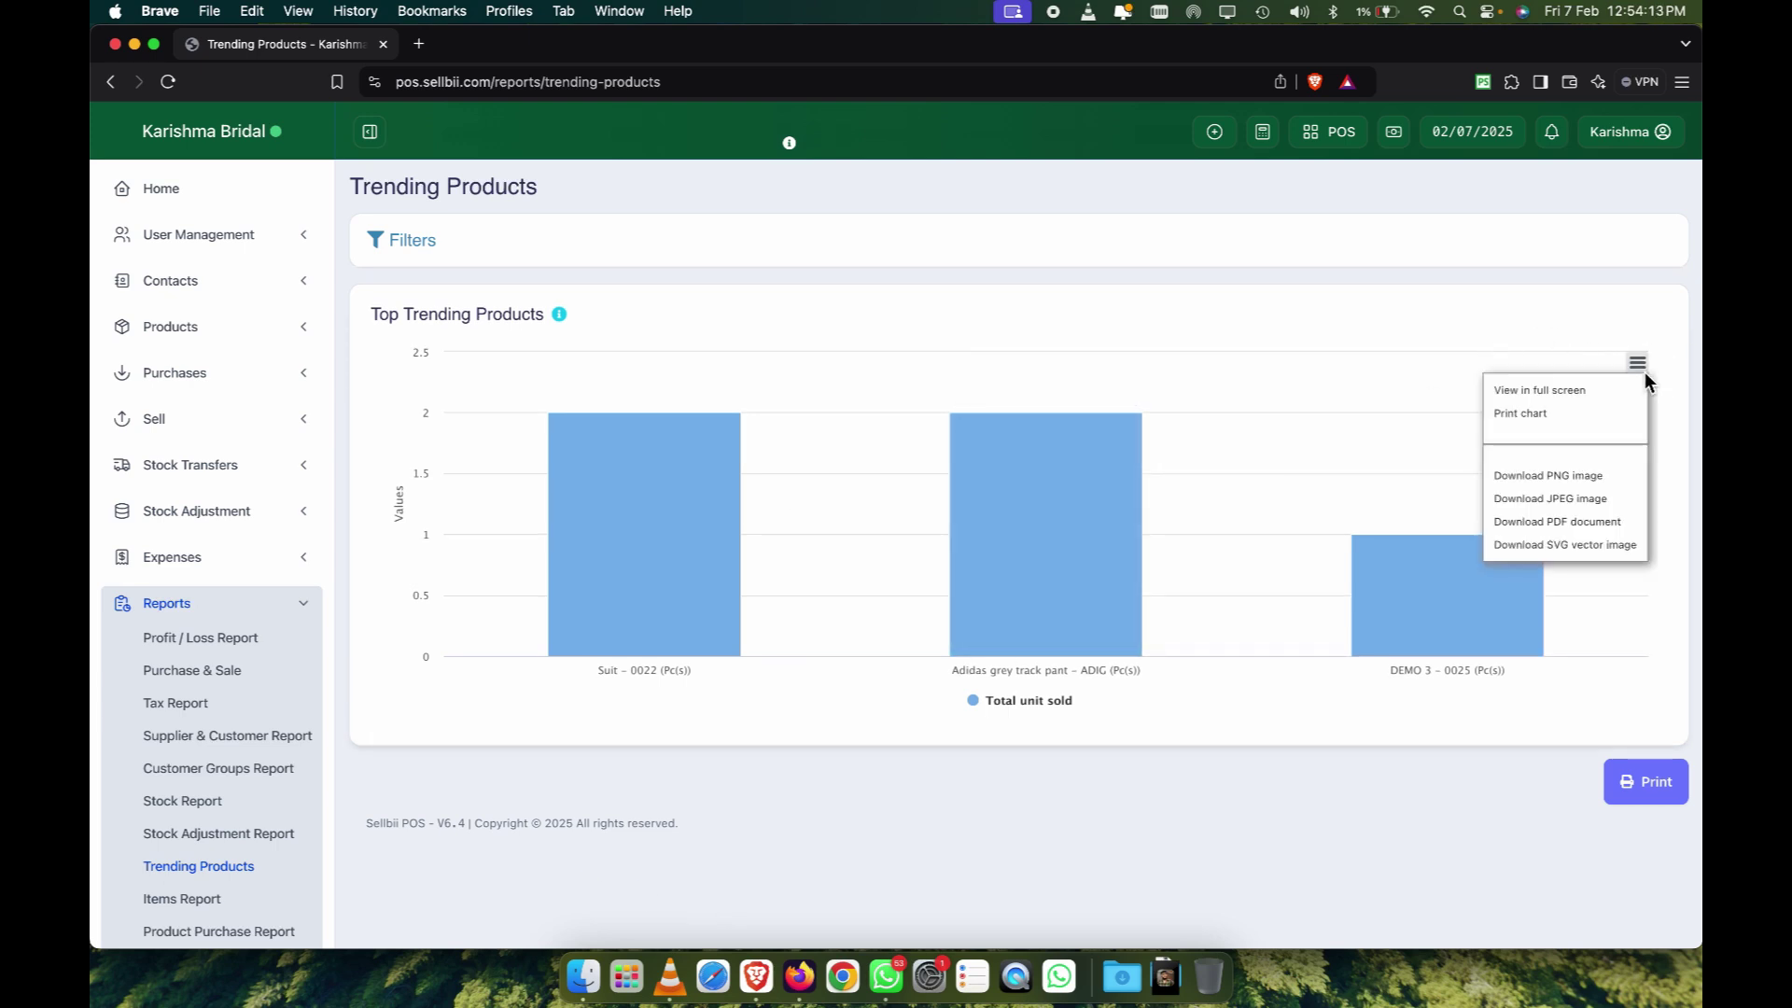
# Filter the Trending Products report to the Last Month date range and inspect the units sold per product.
pyautogui.click(422, 239)
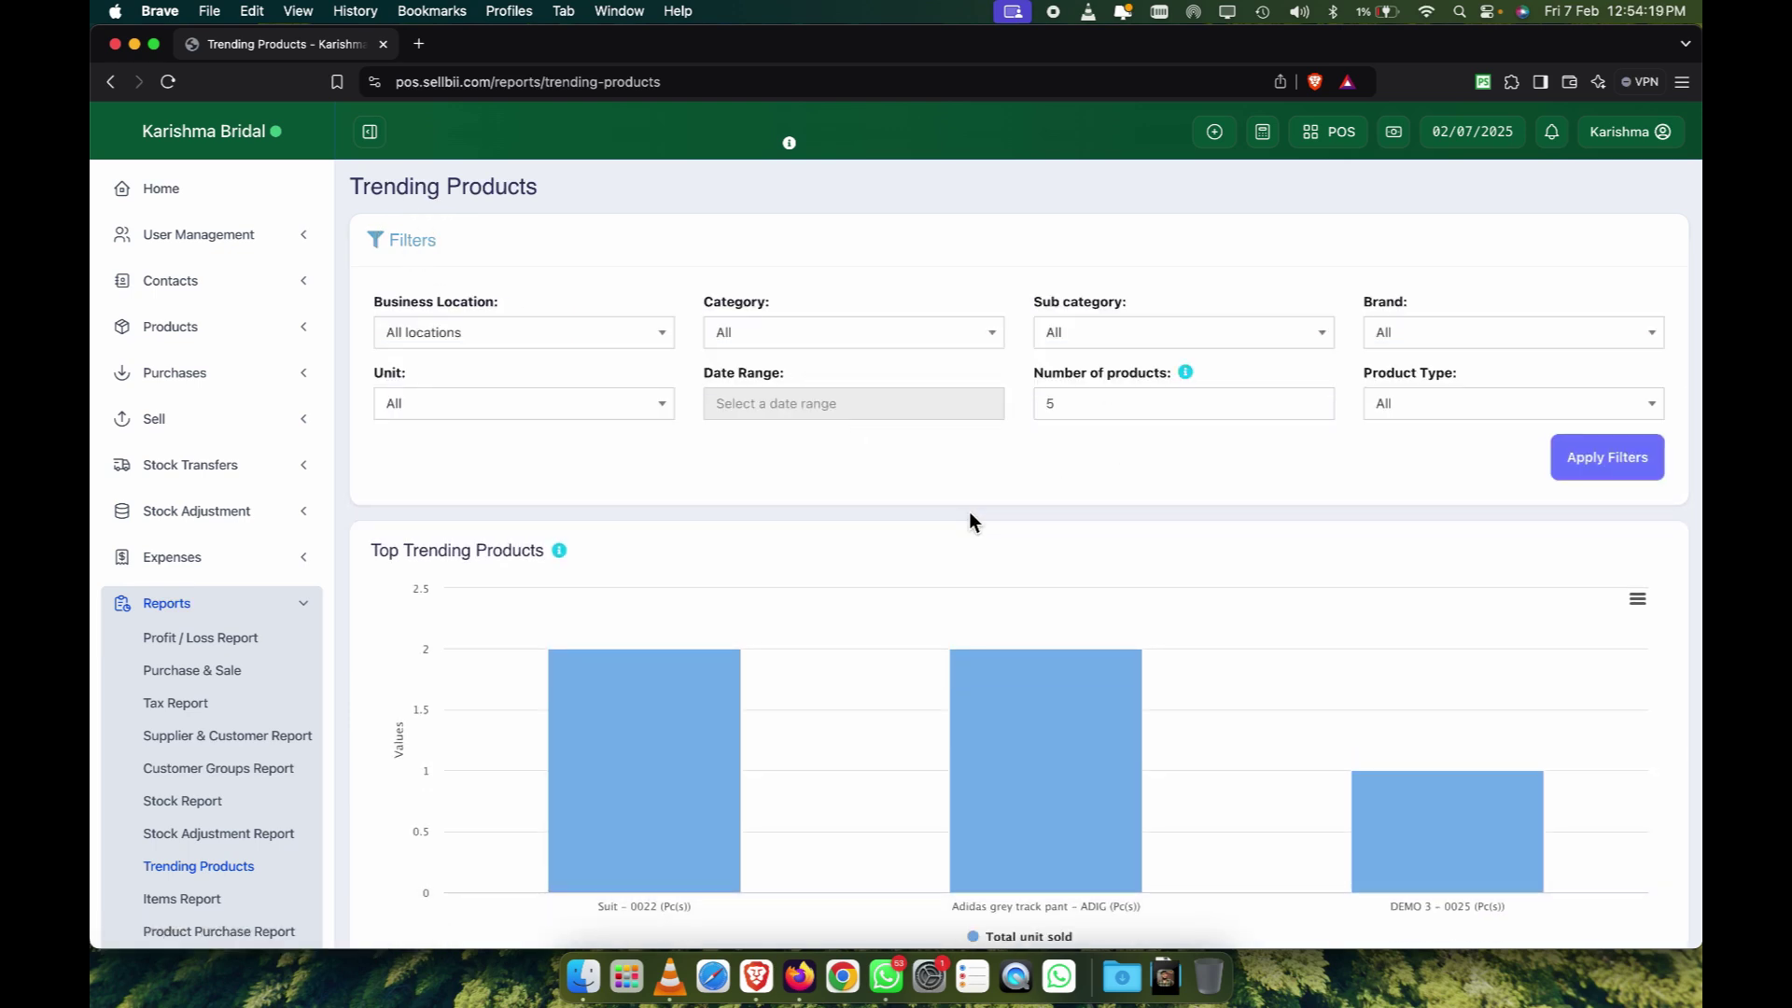
pyautogui.click(827, 411)
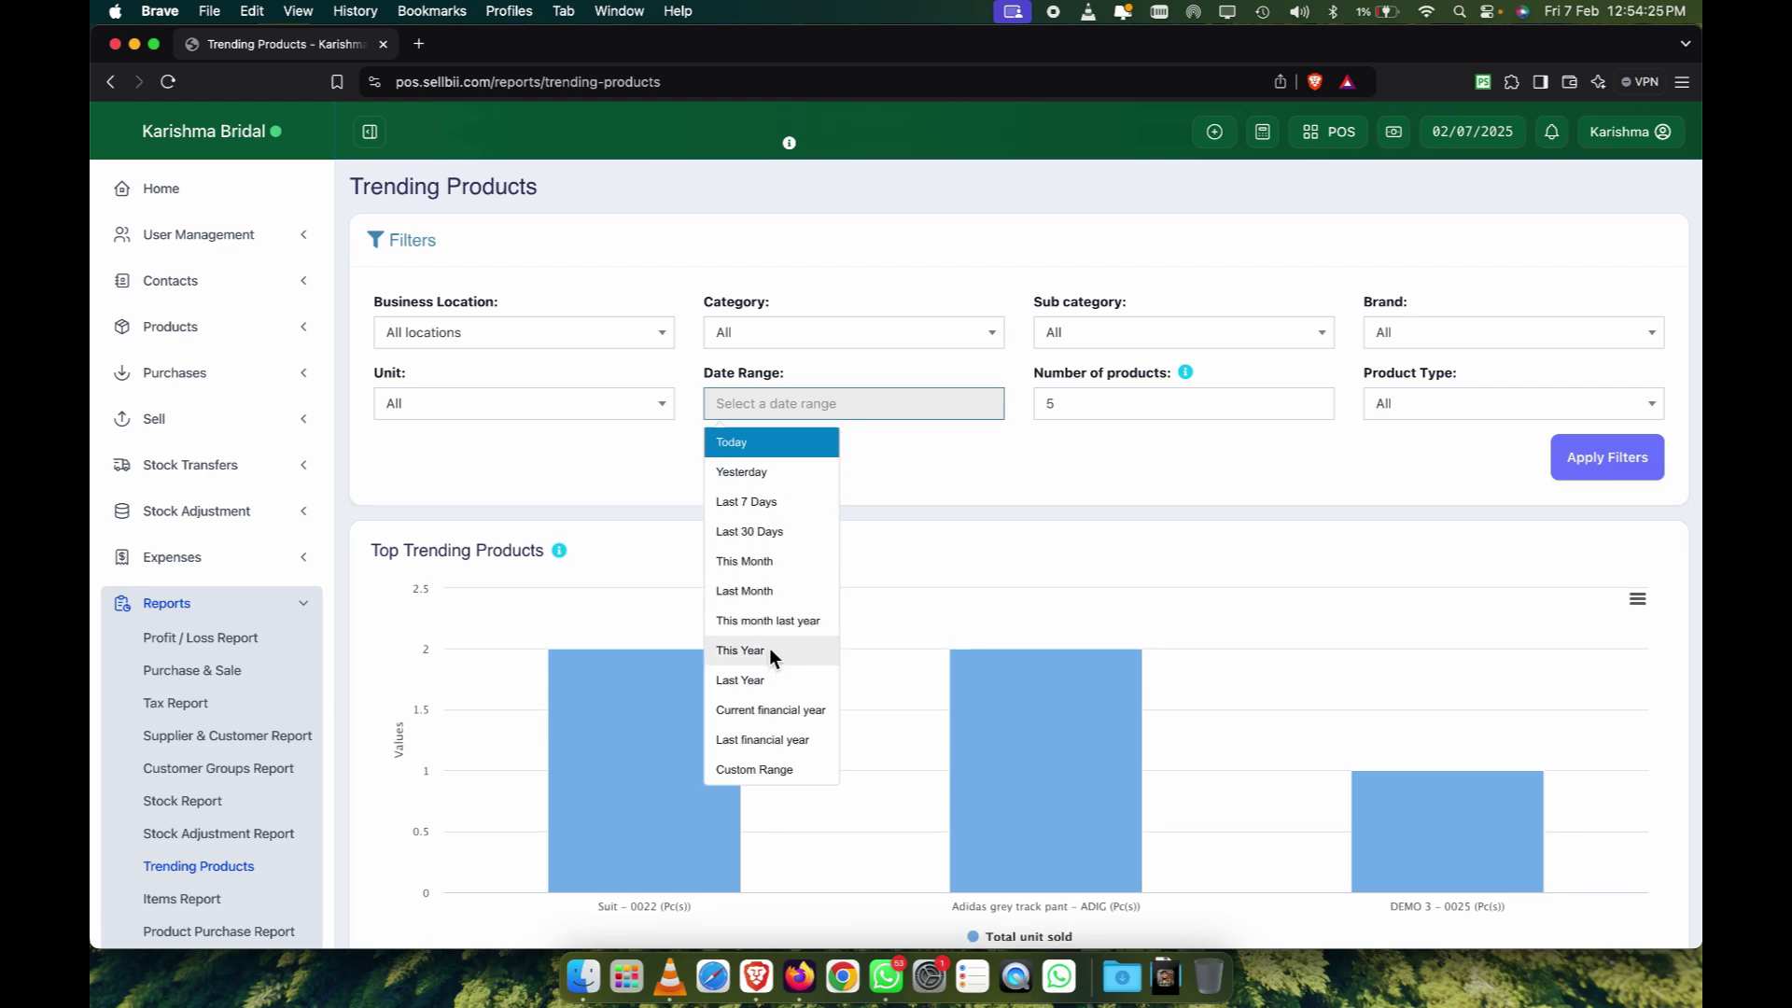
pyautogui.click(776, 593)
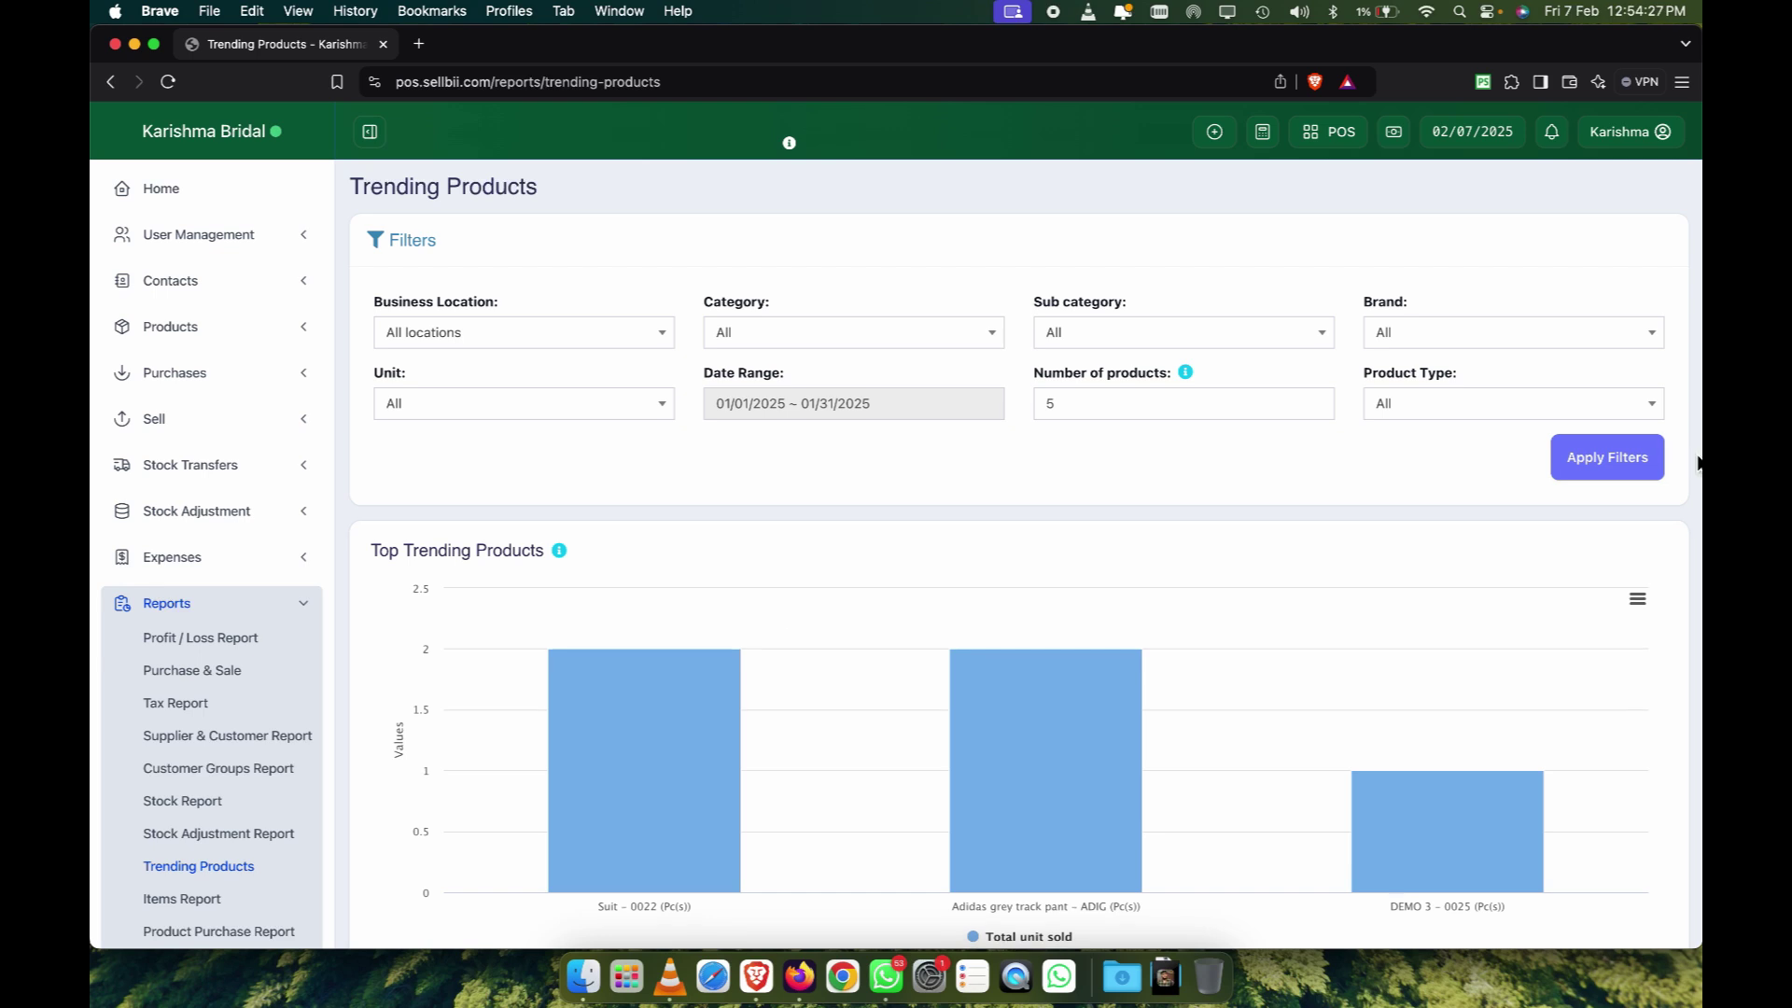
pyautogui.click(1626, 457)
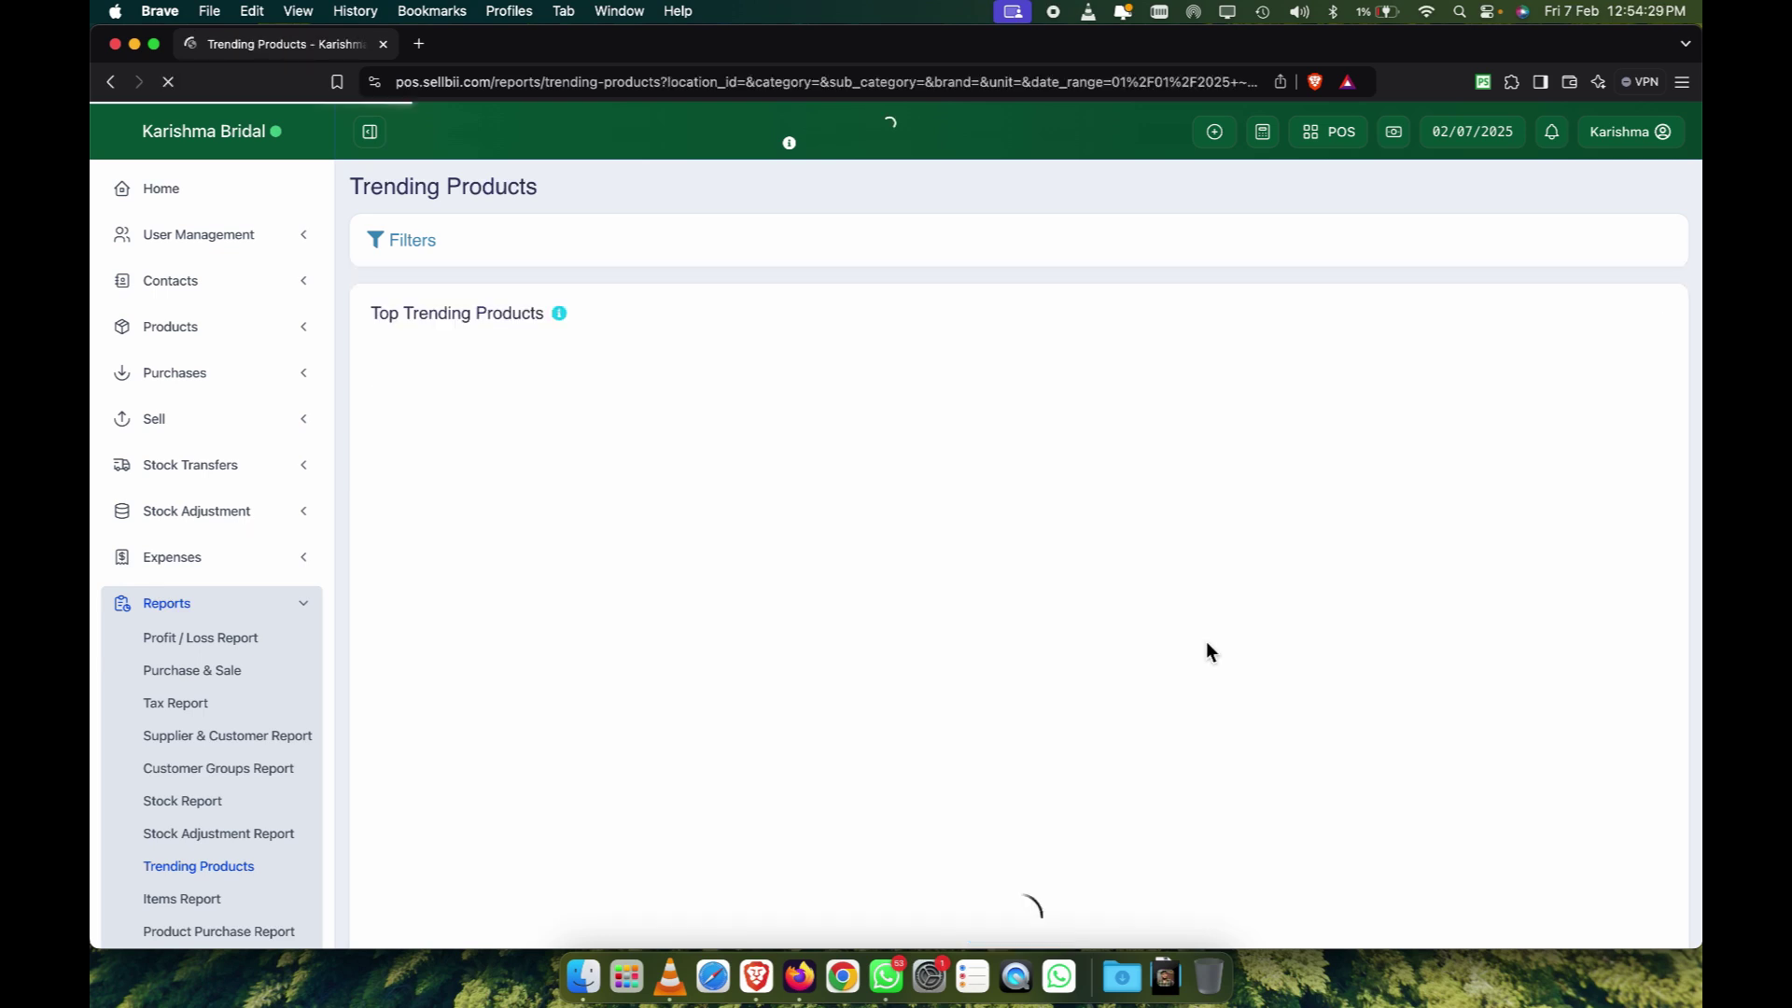
pyautogui.scroll(3, 1285, 372)
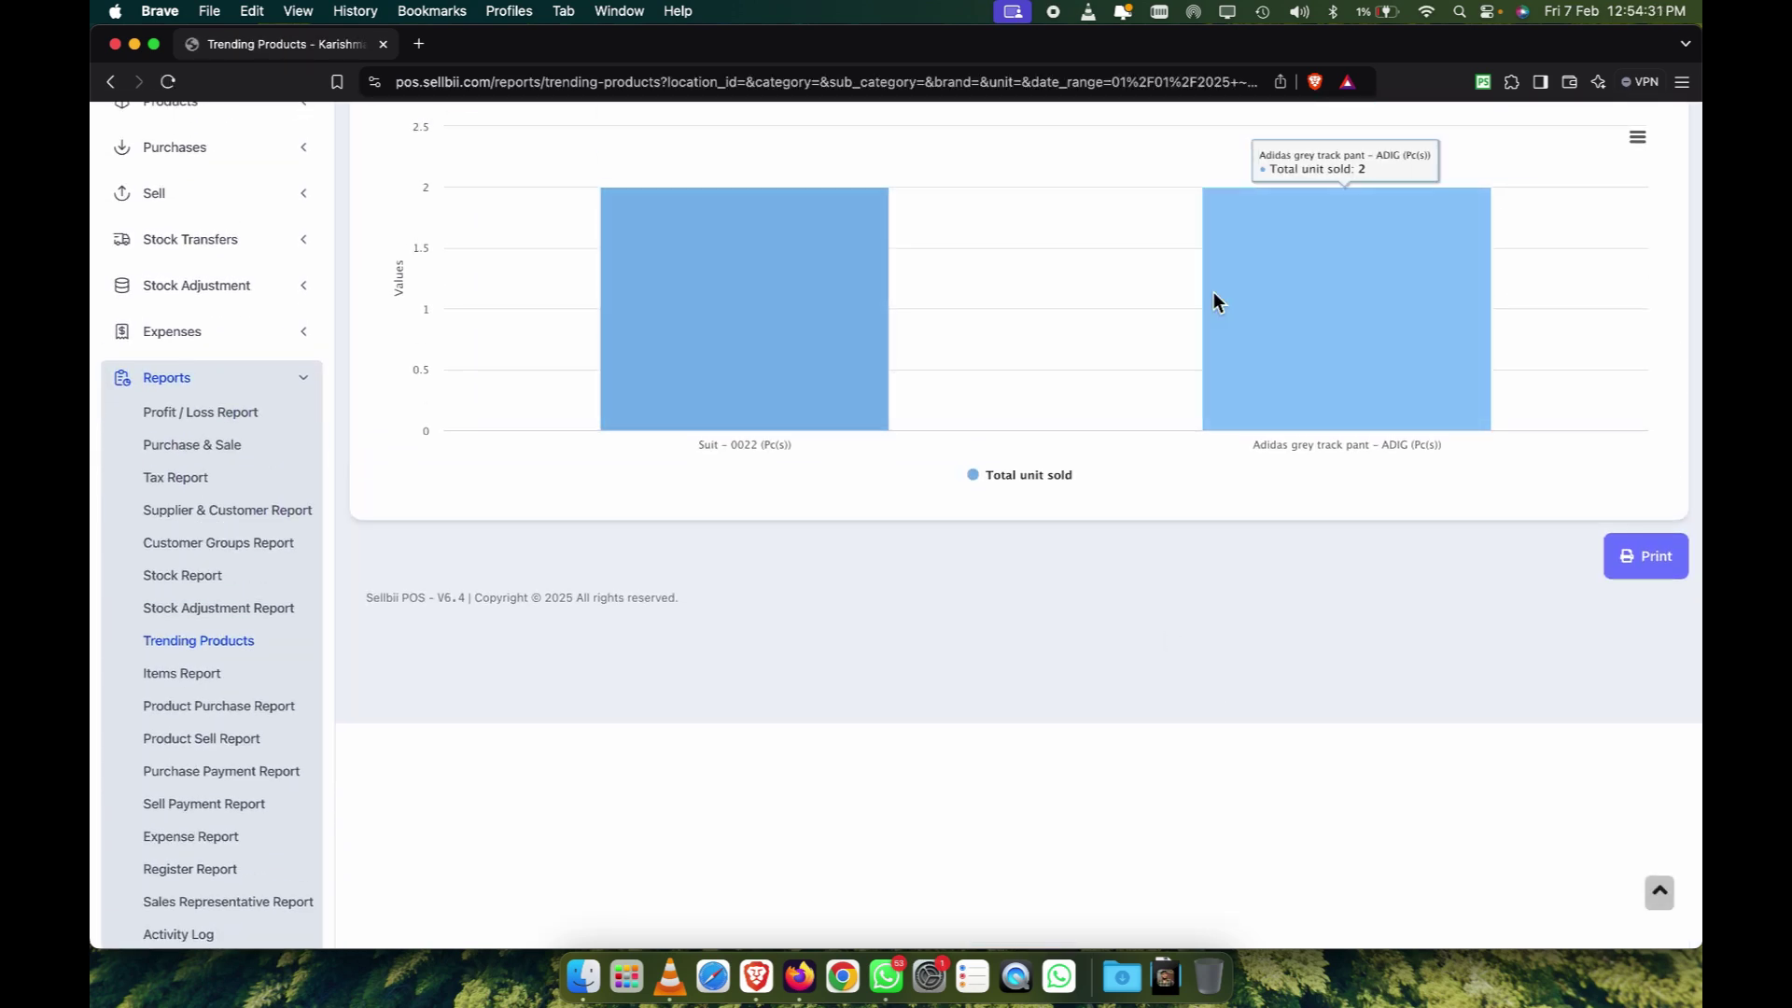
pyautogui.scroll(2, 878, 364)
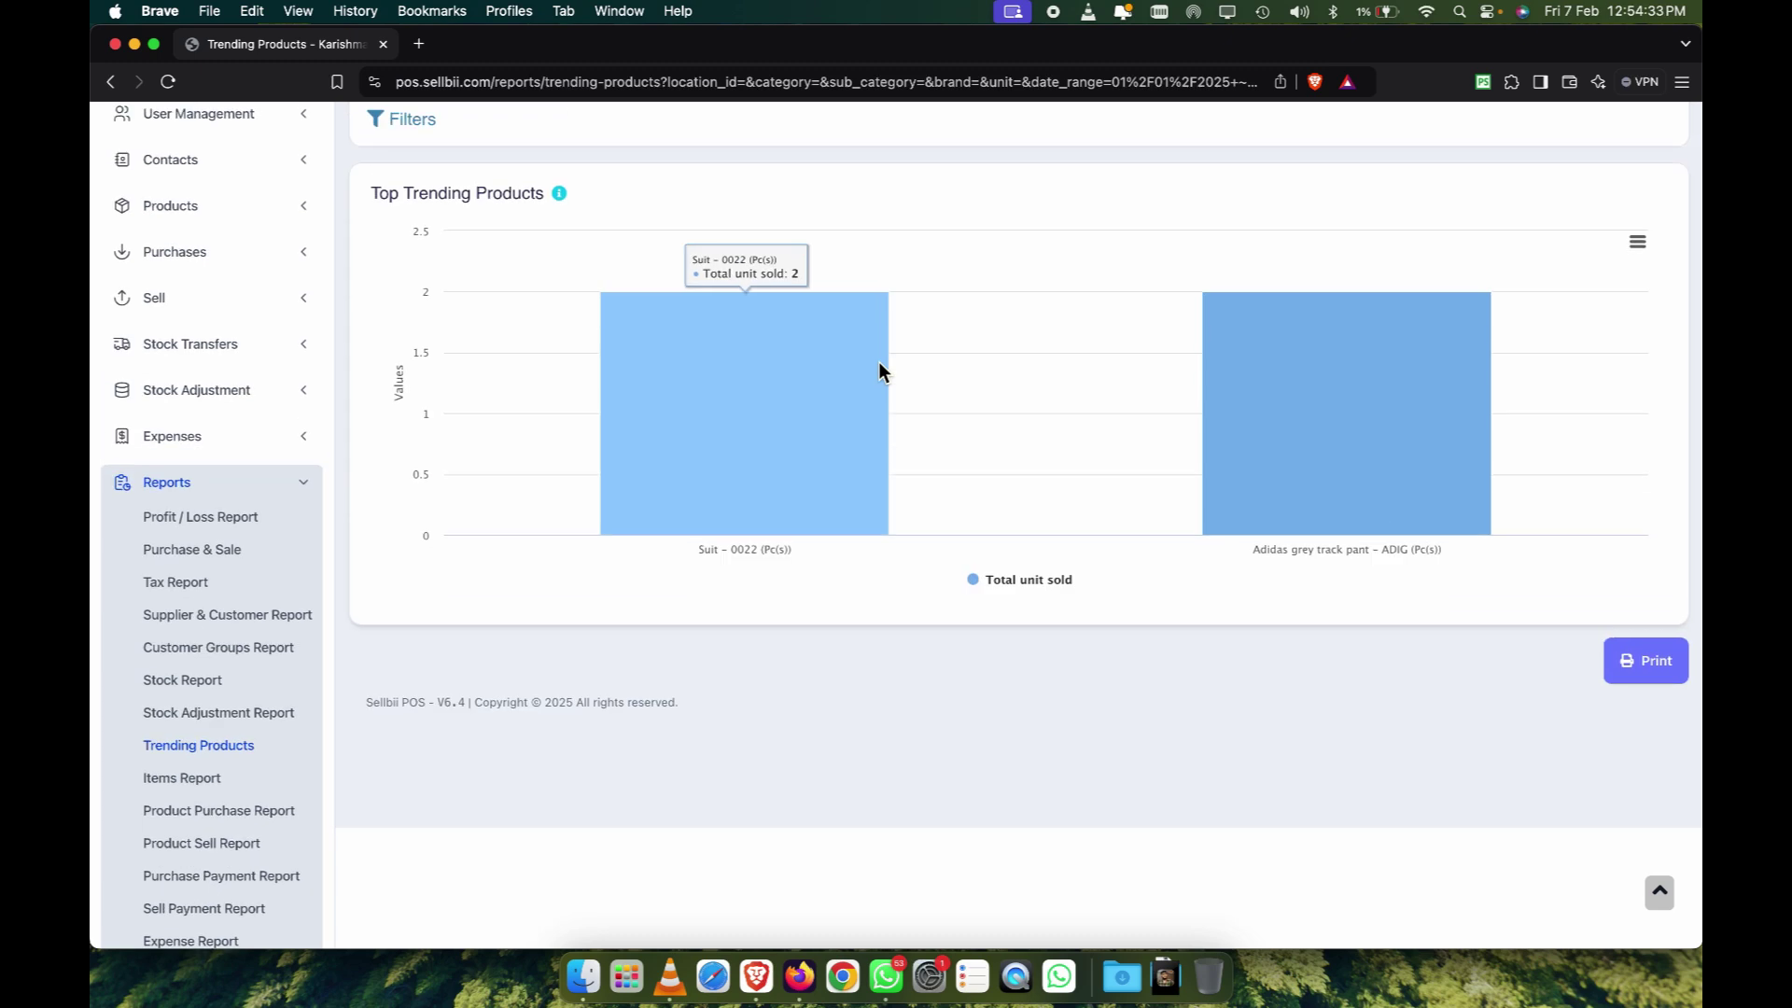
pyautogui.scroll(2, 881, 372)
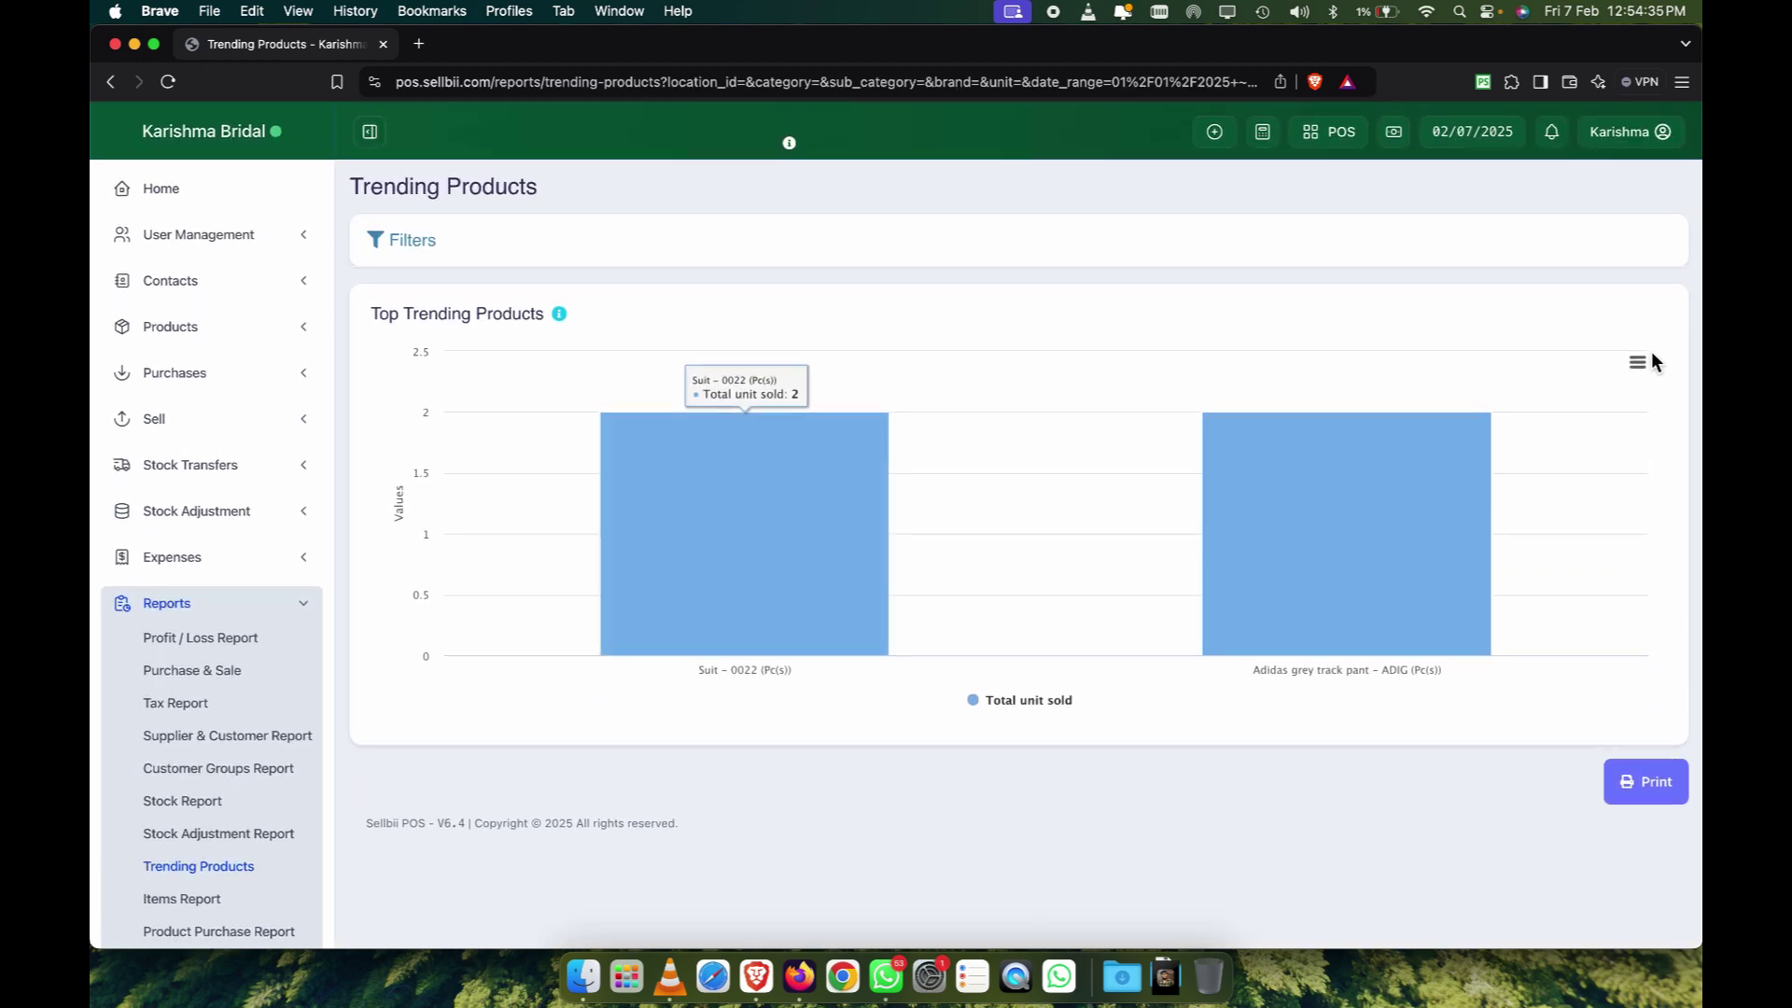
# Filter the Trending Products report to the Last financial year date range.
pyautogui.click(374, 238)
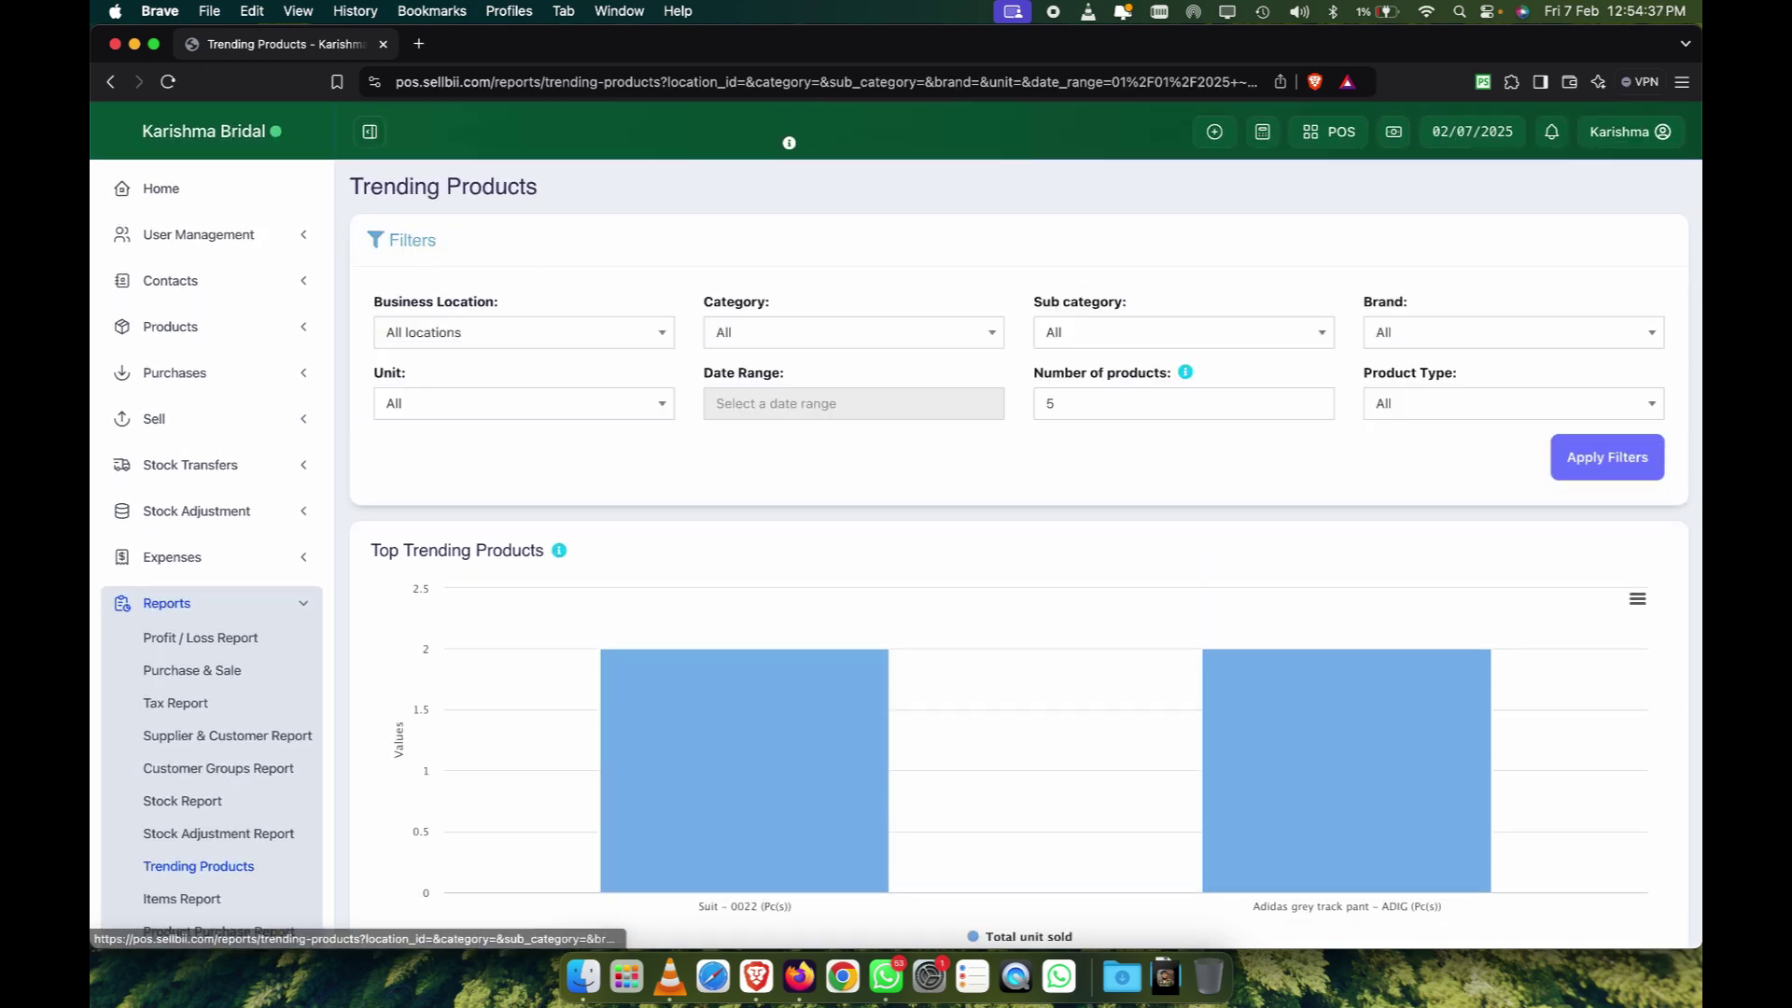
pyautogui.click(868, 411)
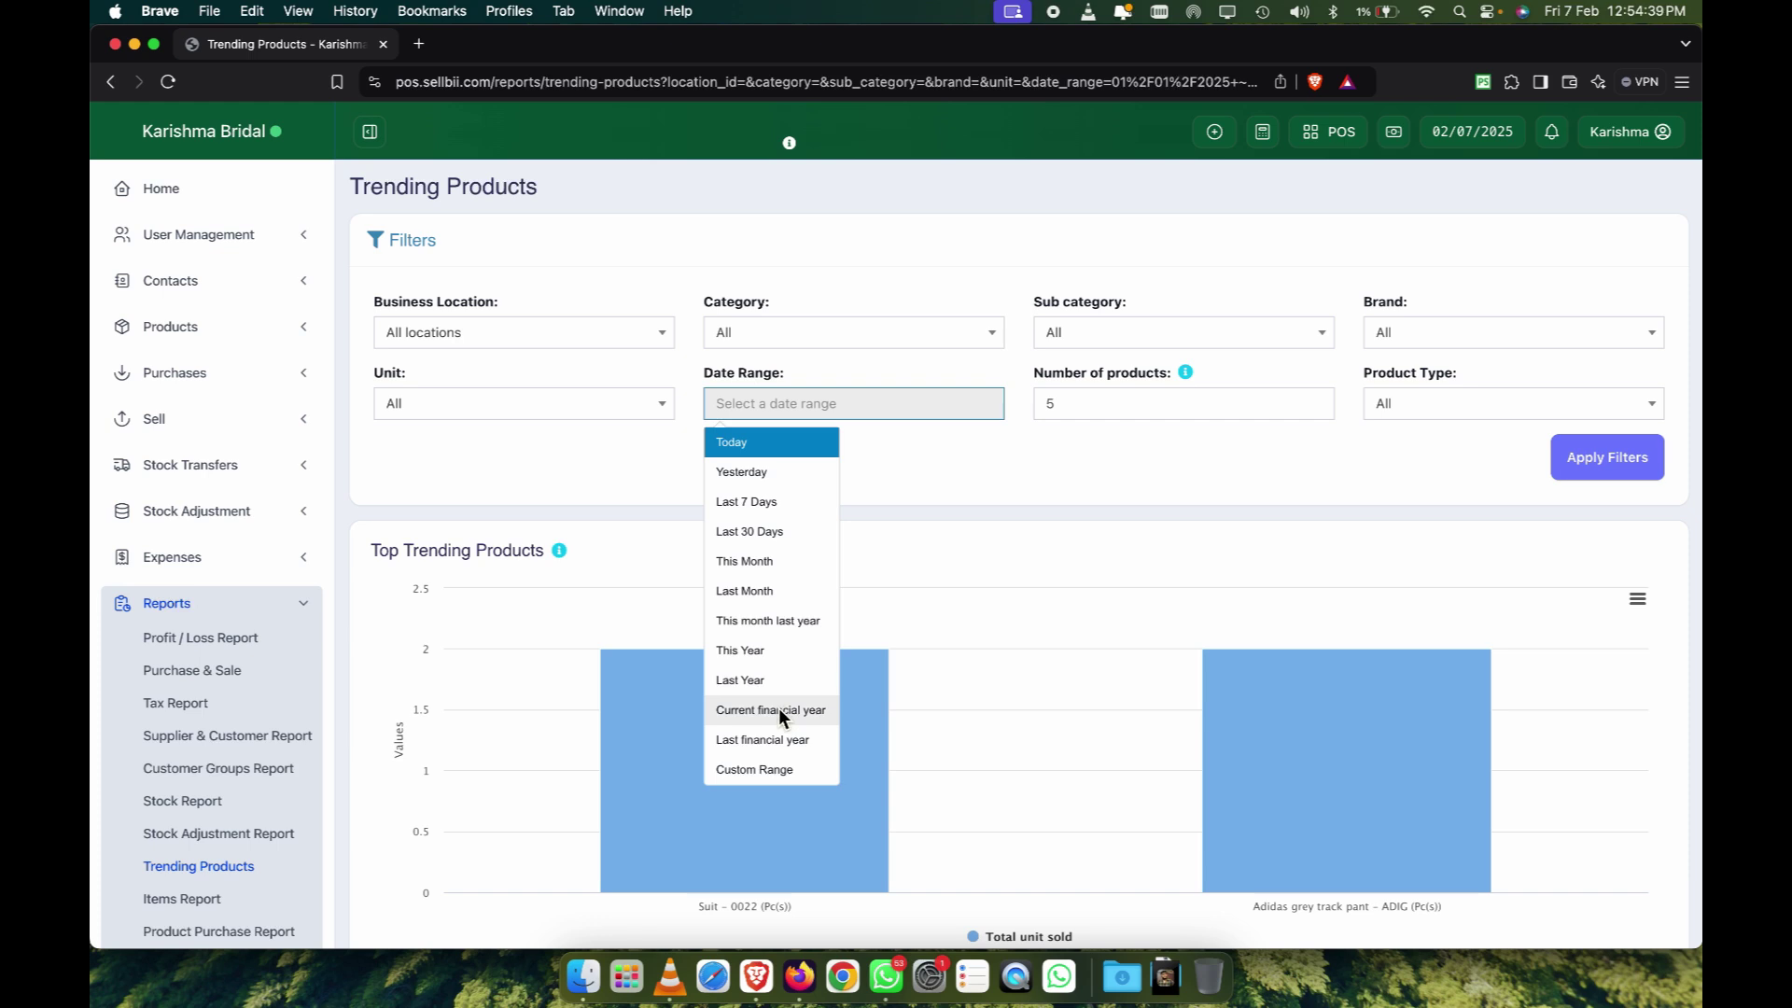
pyautogui.click(769, 742)
pyautogui.click(1624, 464)
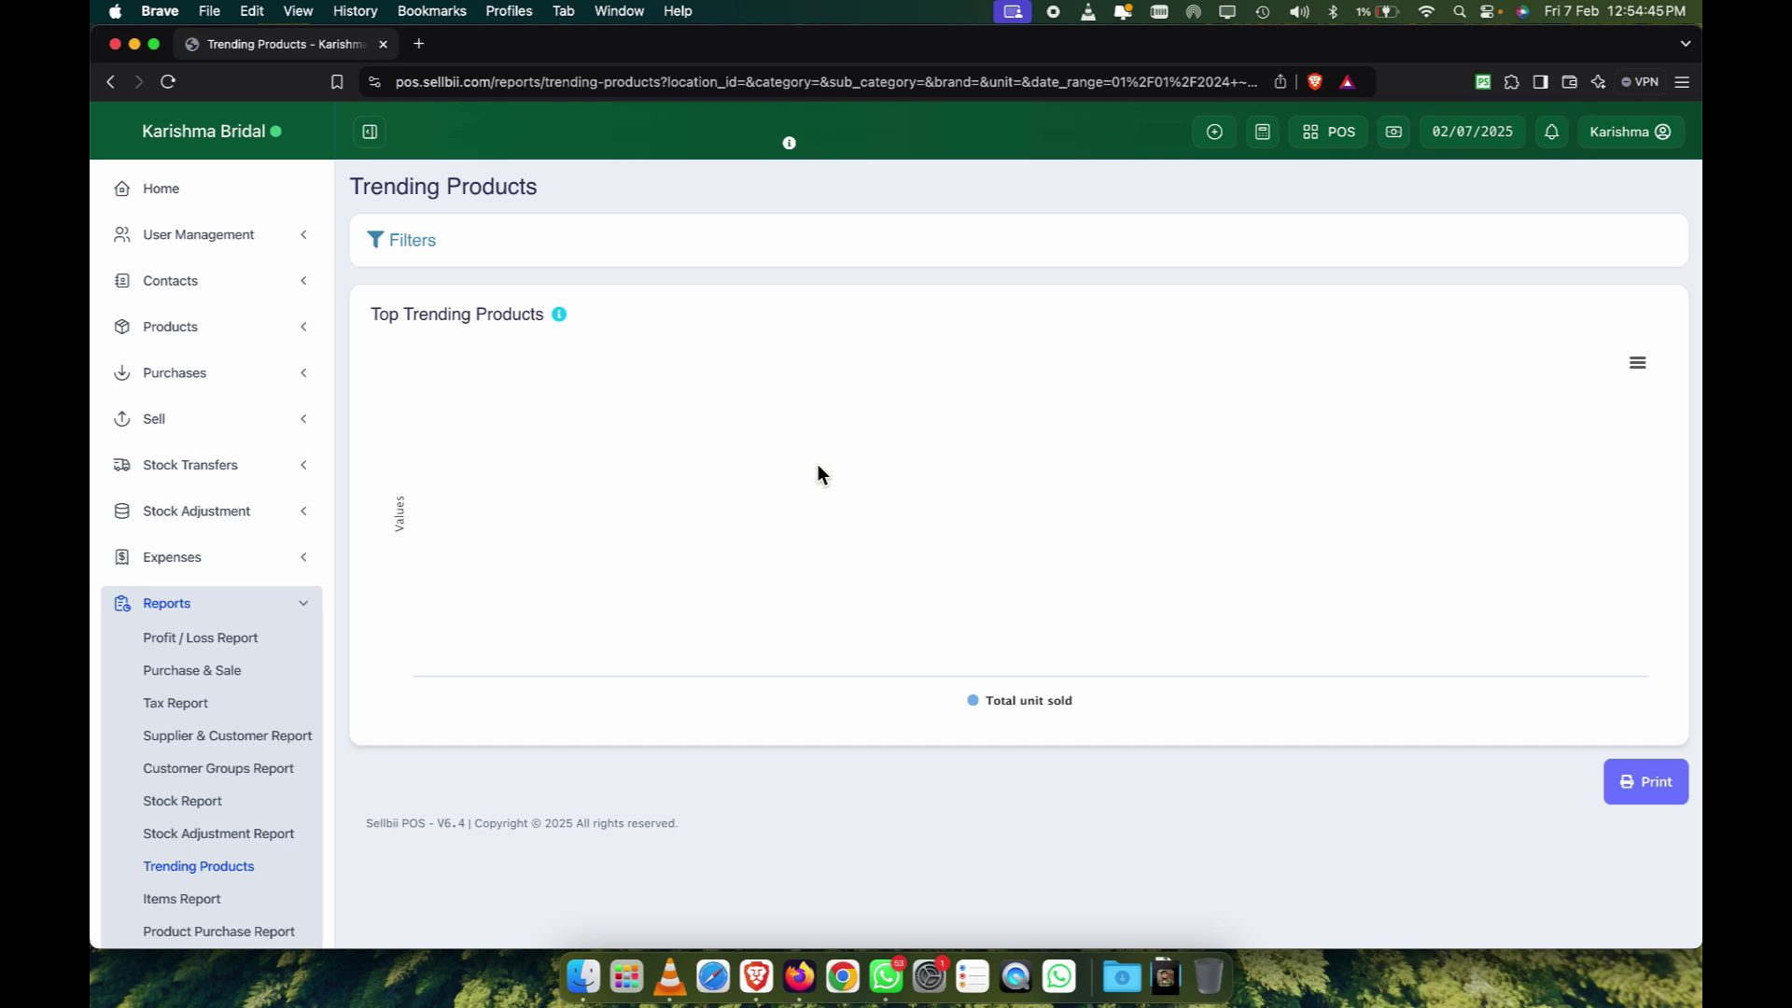
# View the Items Report and examine the purchase, customer, quantity, selling price and subtotal columns for each item.
pyautogui.scroll(-3, 315, 530)
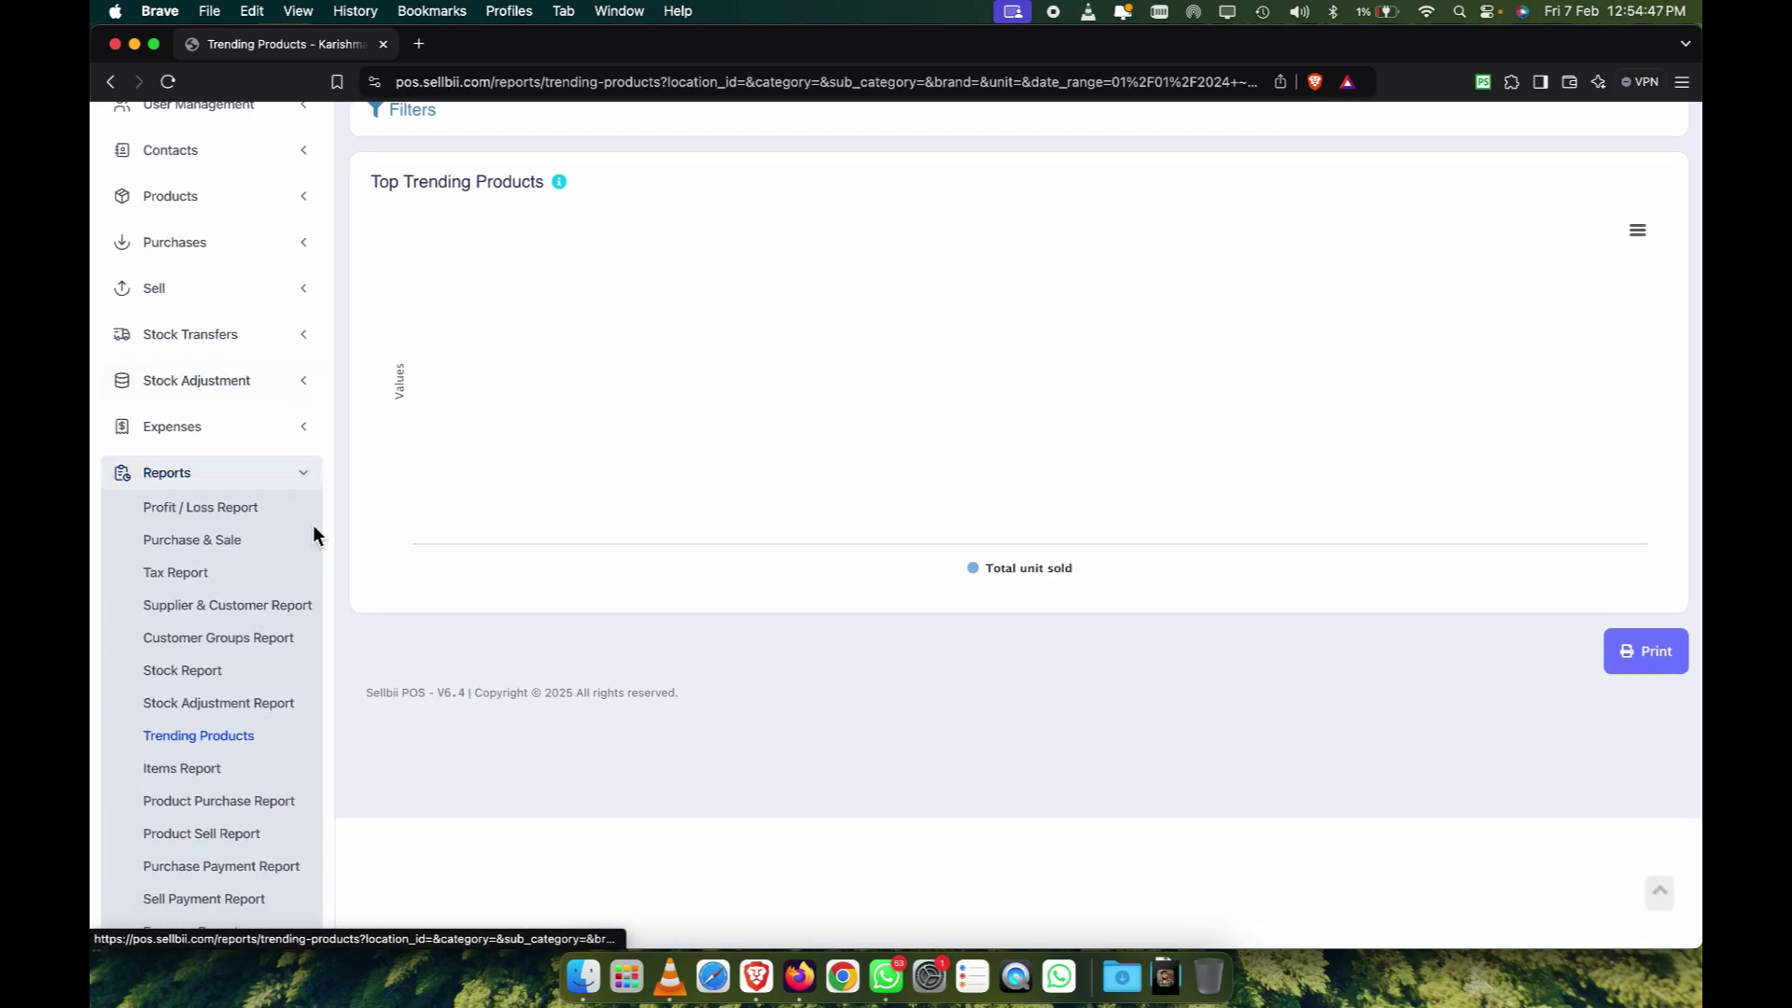
pyautogui.click(190, 765)
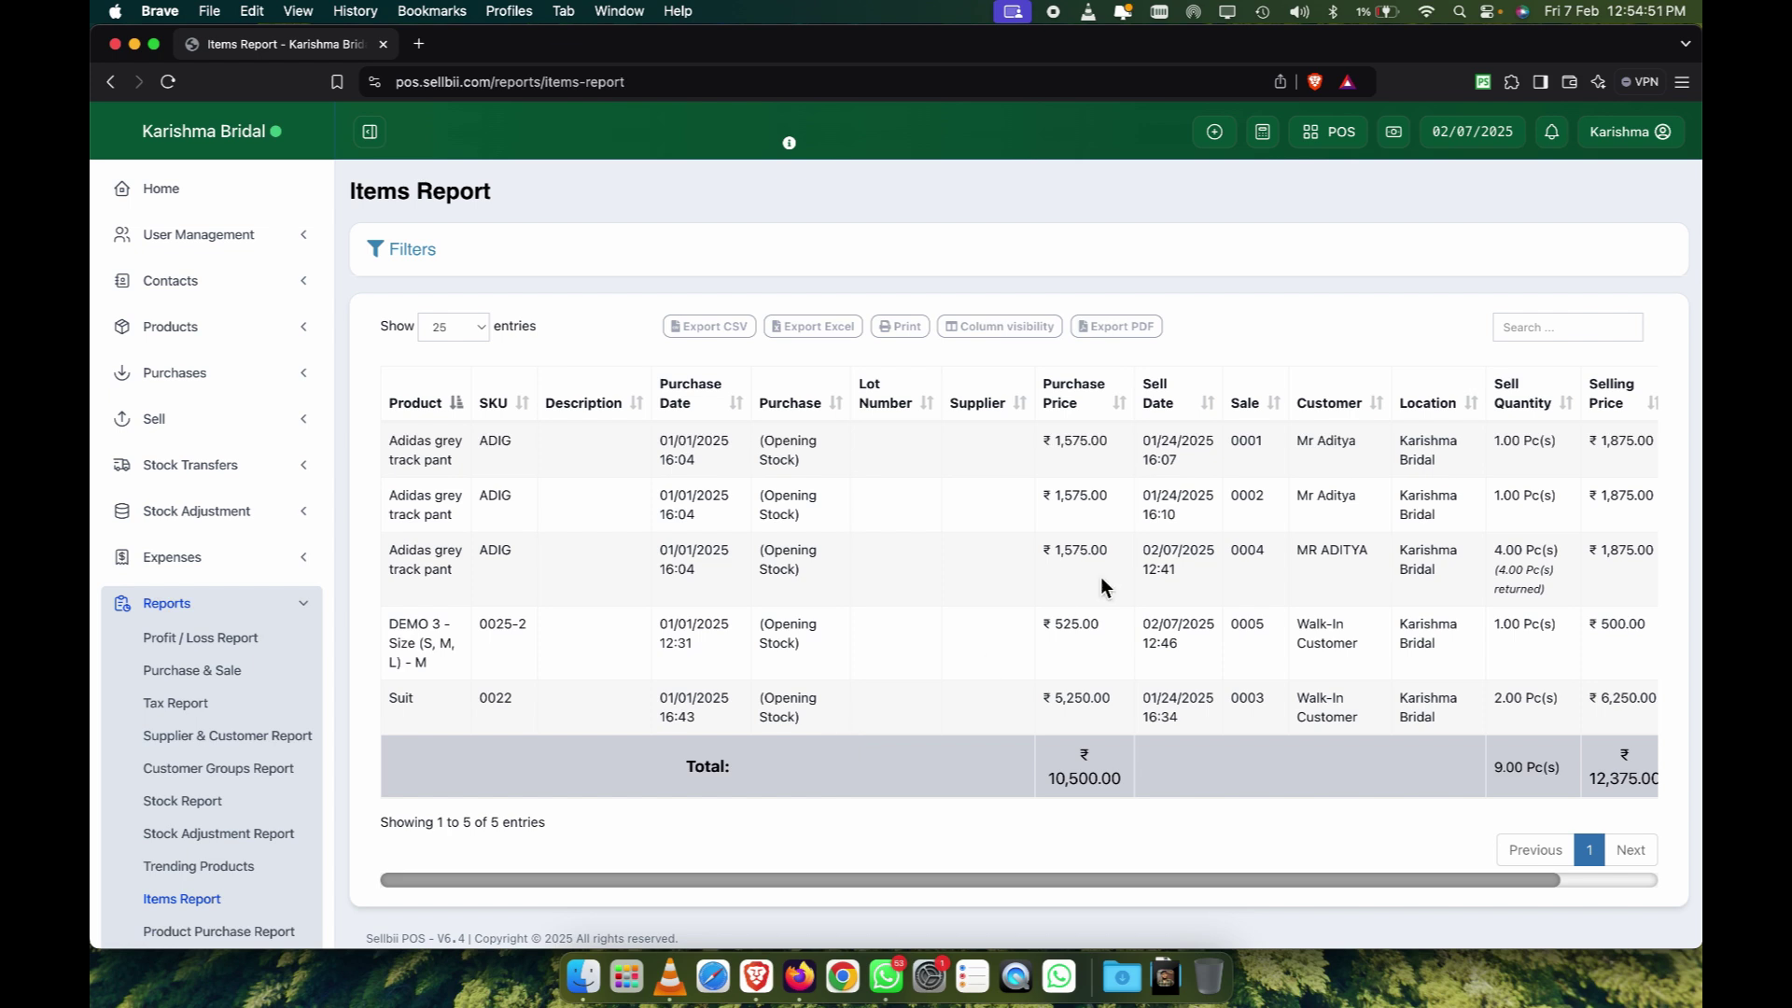
pyautogui.hscroll(3, 1101, 577)
pyautogui.hscroll(-3, 1101, 577)
pyautogui.hscroll(2, 810, 468)
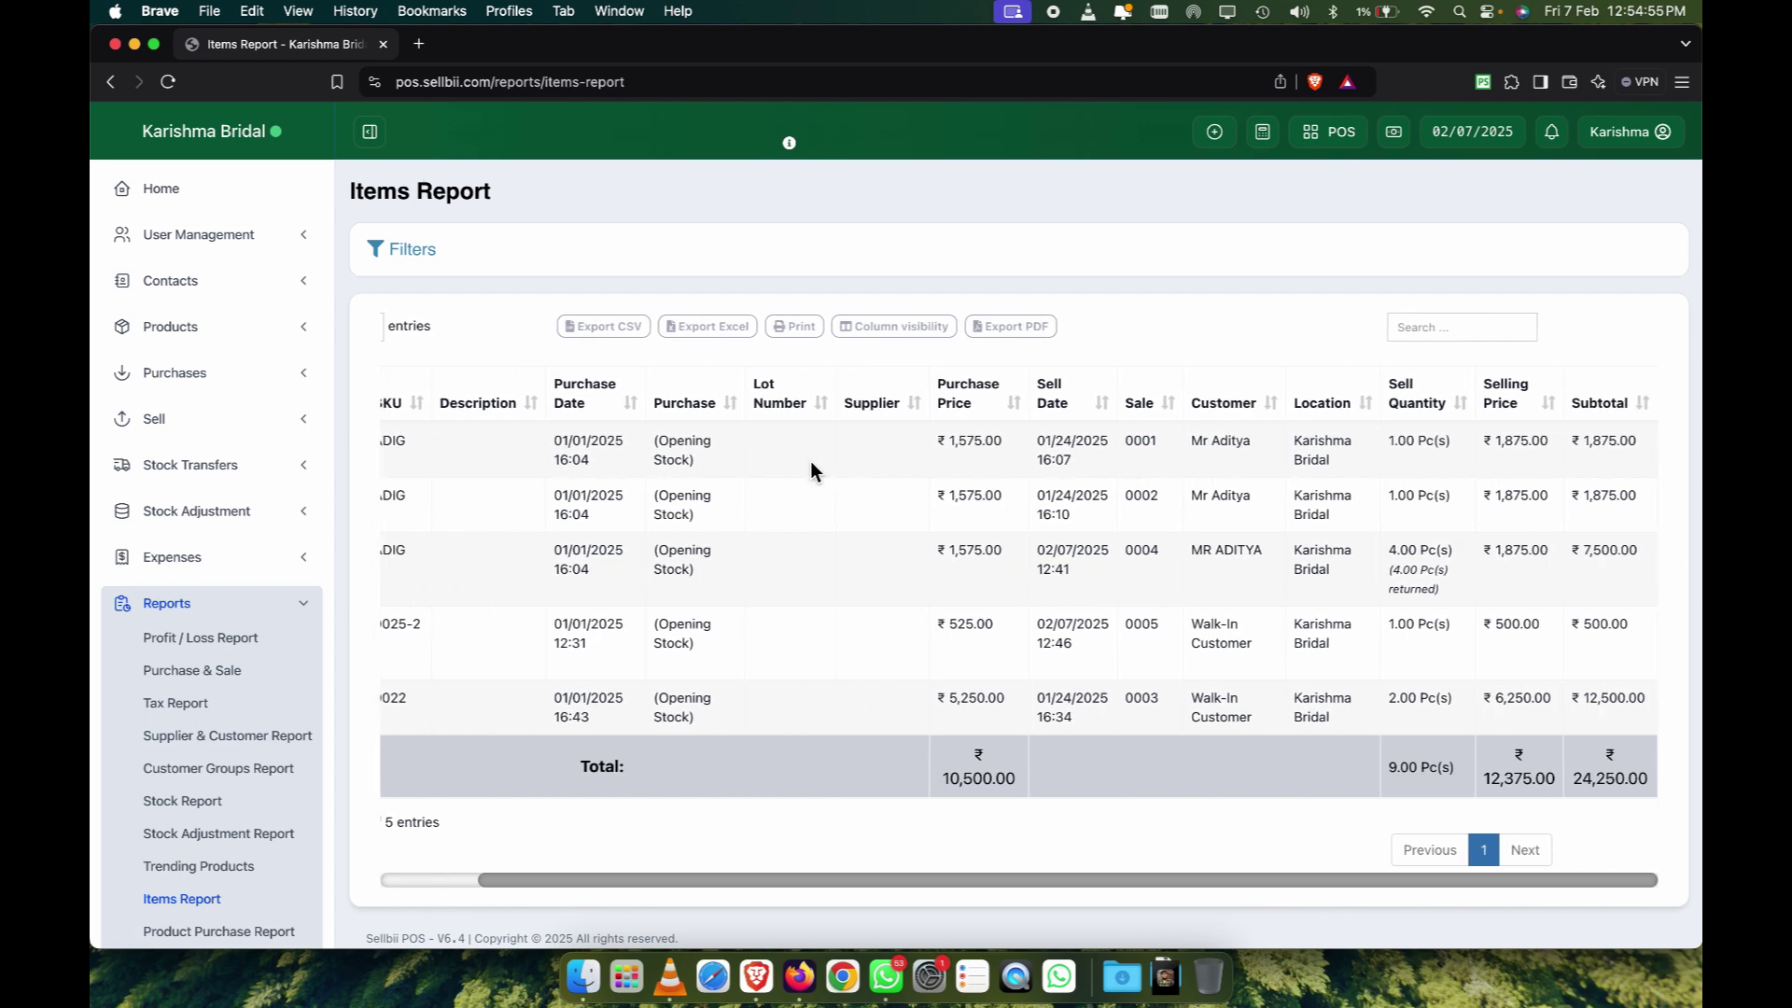
pyautogui.hscroll(-2, 719, 573)
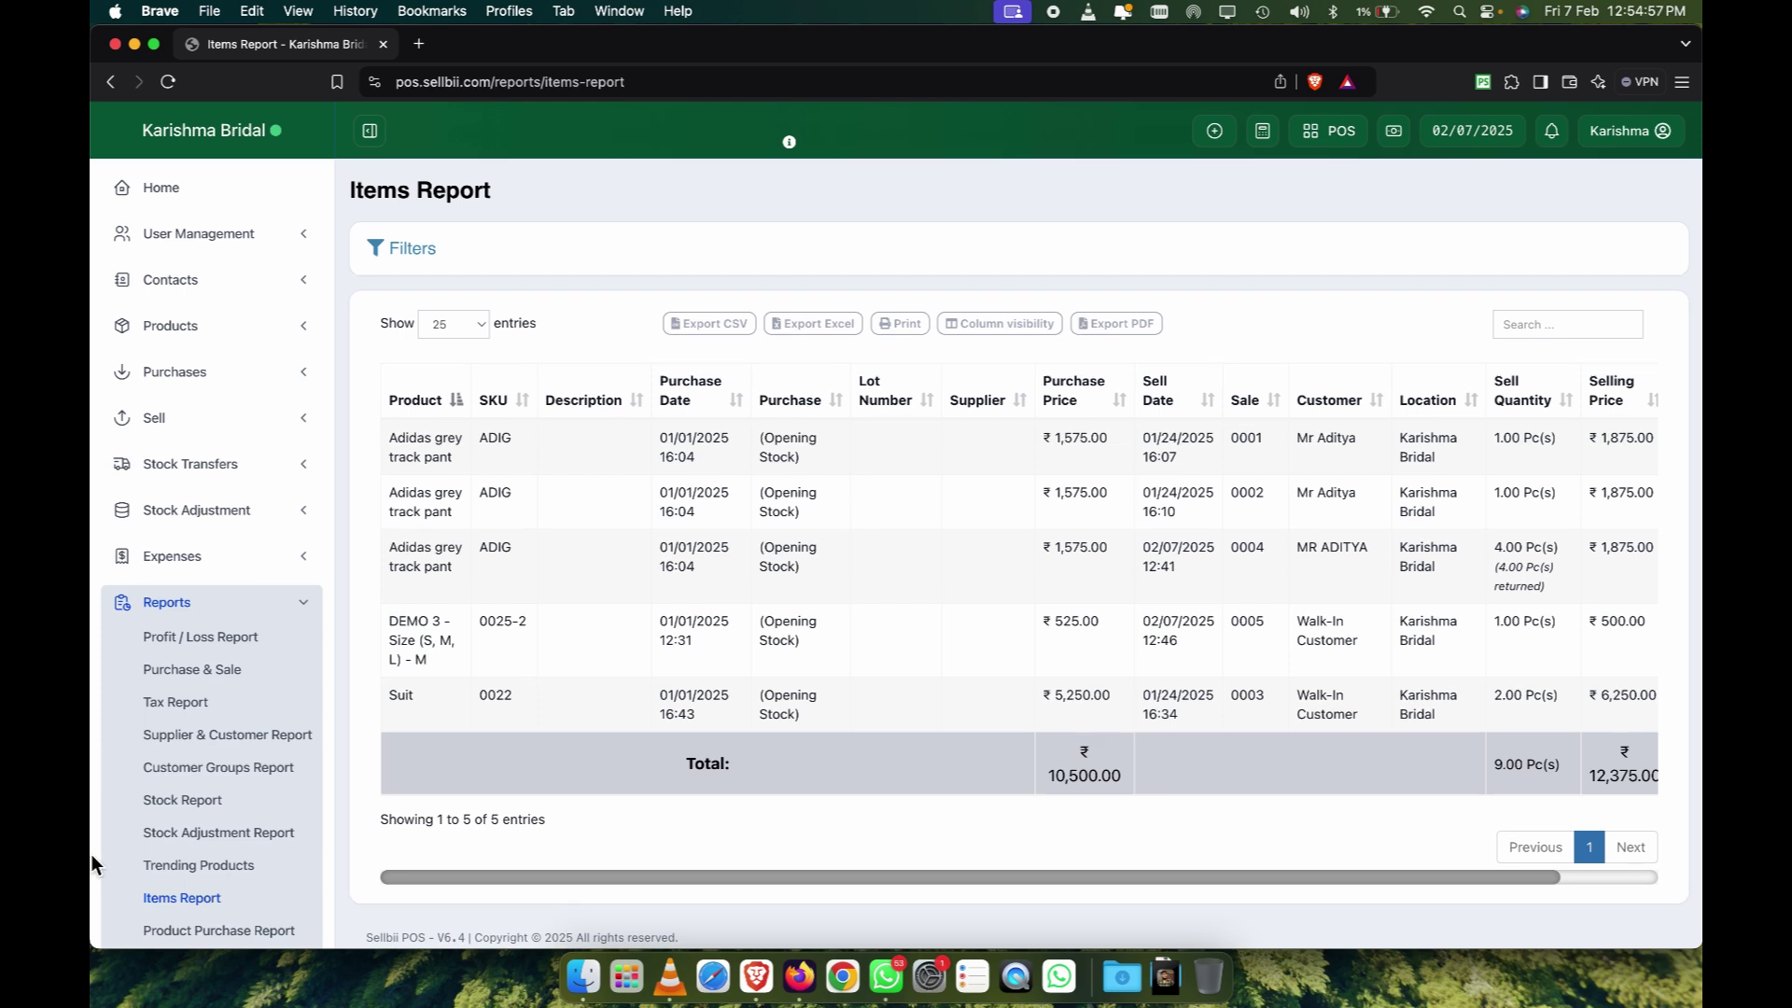
# View the Product Purchase Report and the detailed Product Sell Report, examining their quantities, unit prices and totals.
pyautogui.scroll(-3, 91, 854)
pyautogui.click(191, 740)
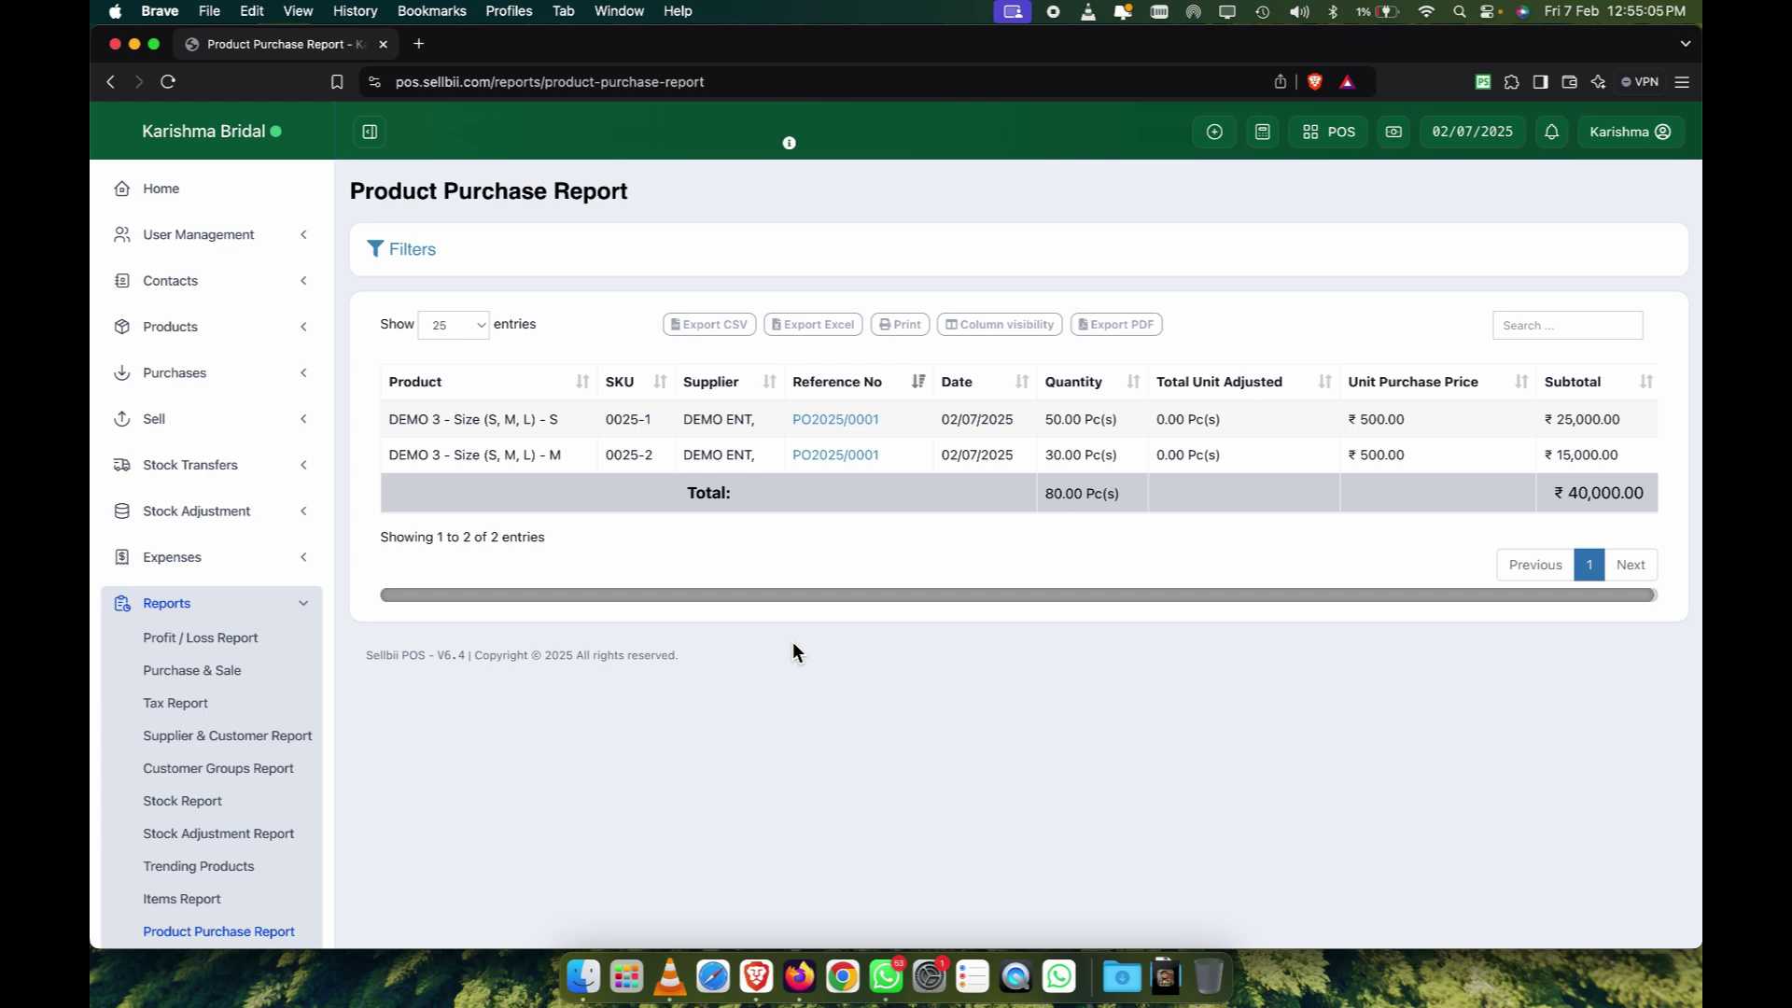
pyautogui.scroll(-5, 851, 495)
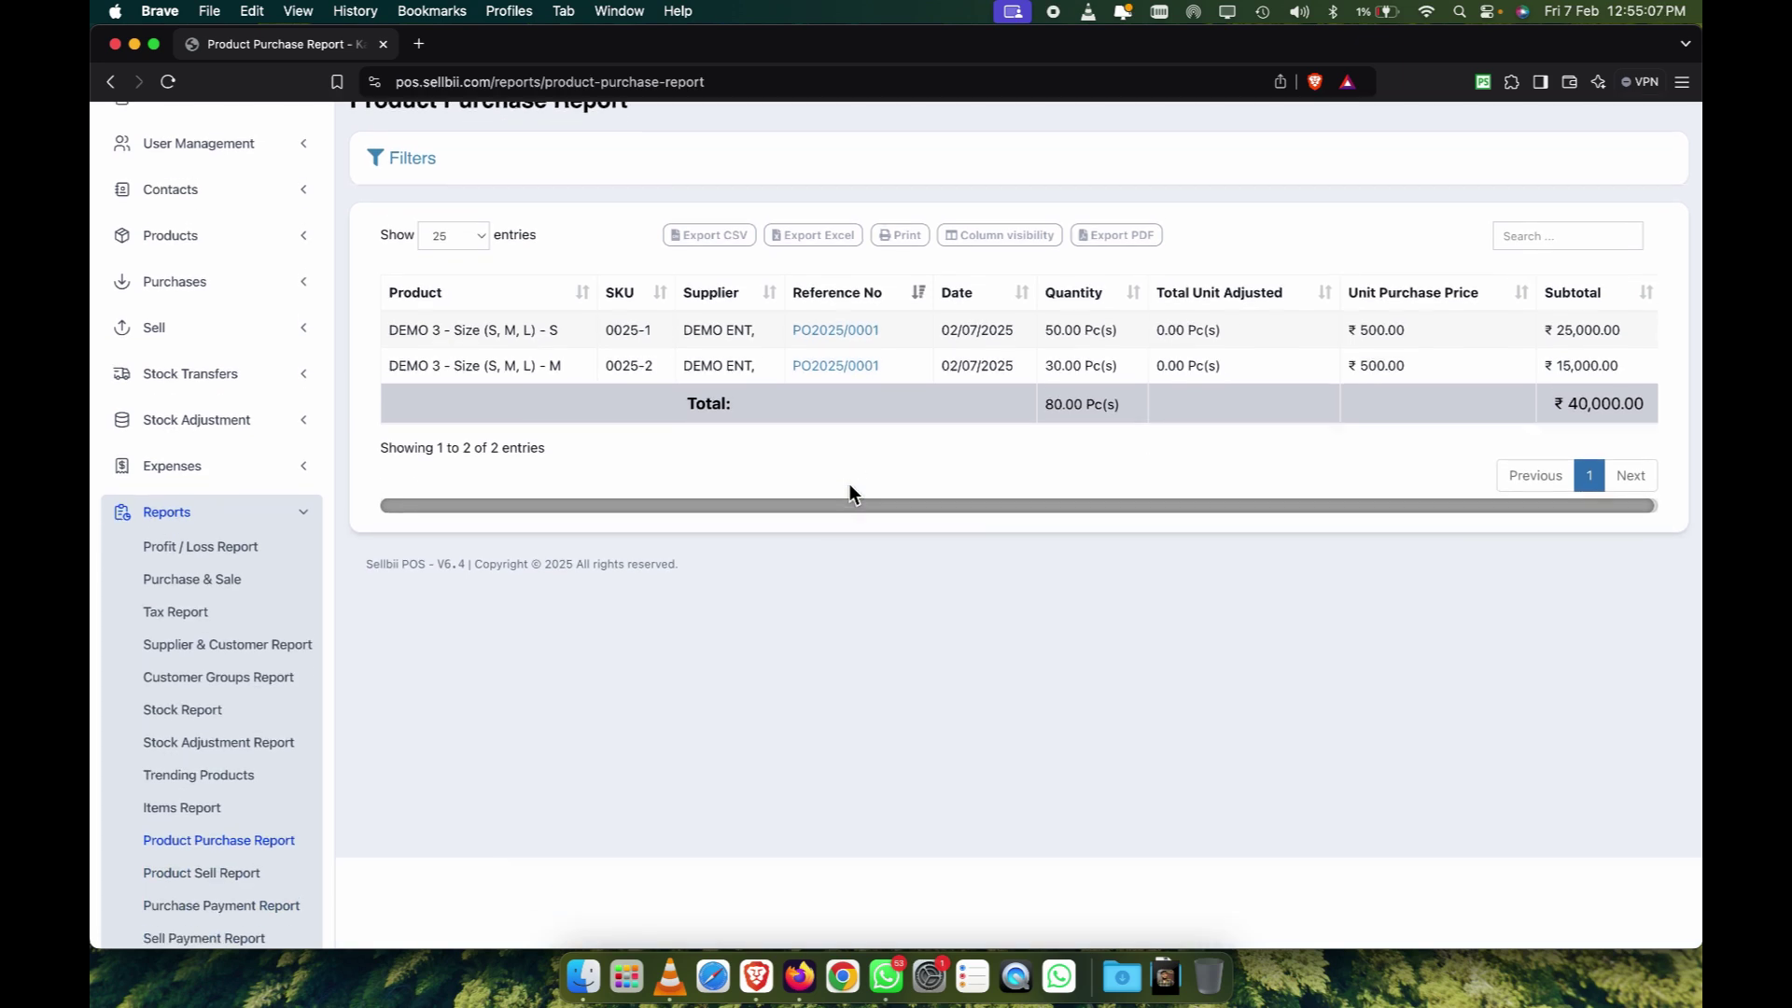
pyautogui.click(225, 693)
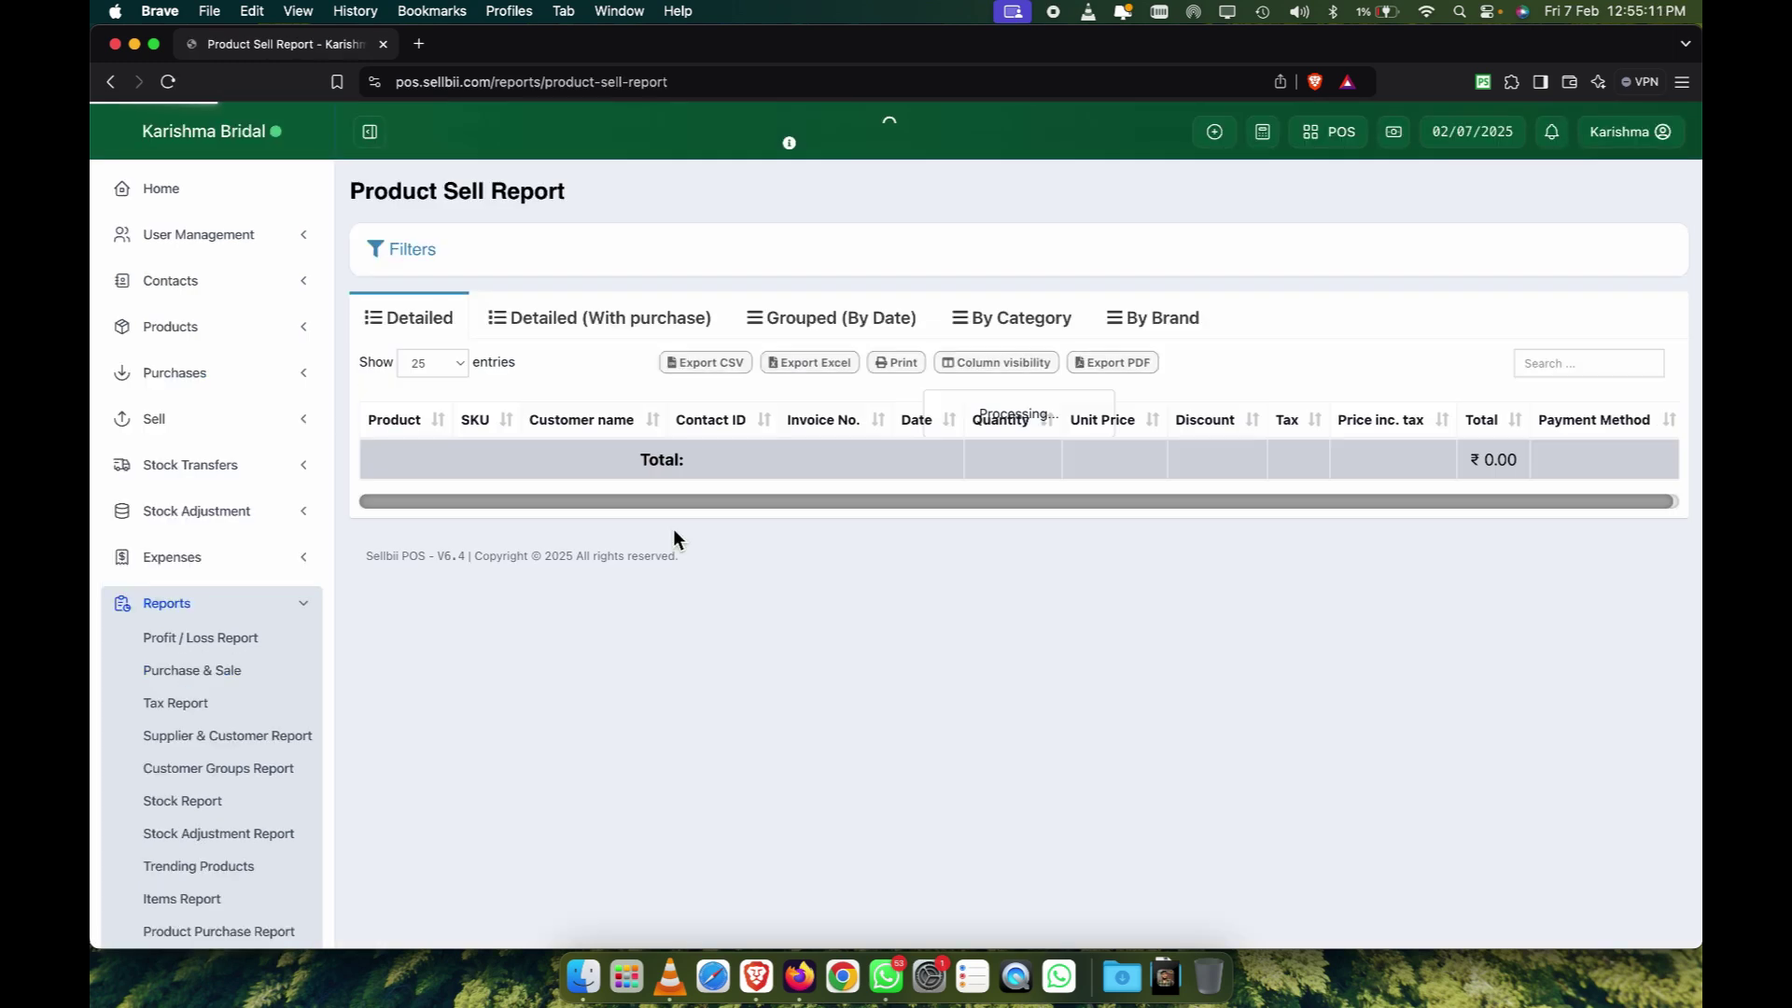
pyautogui.hscroll(1, 910, 574)
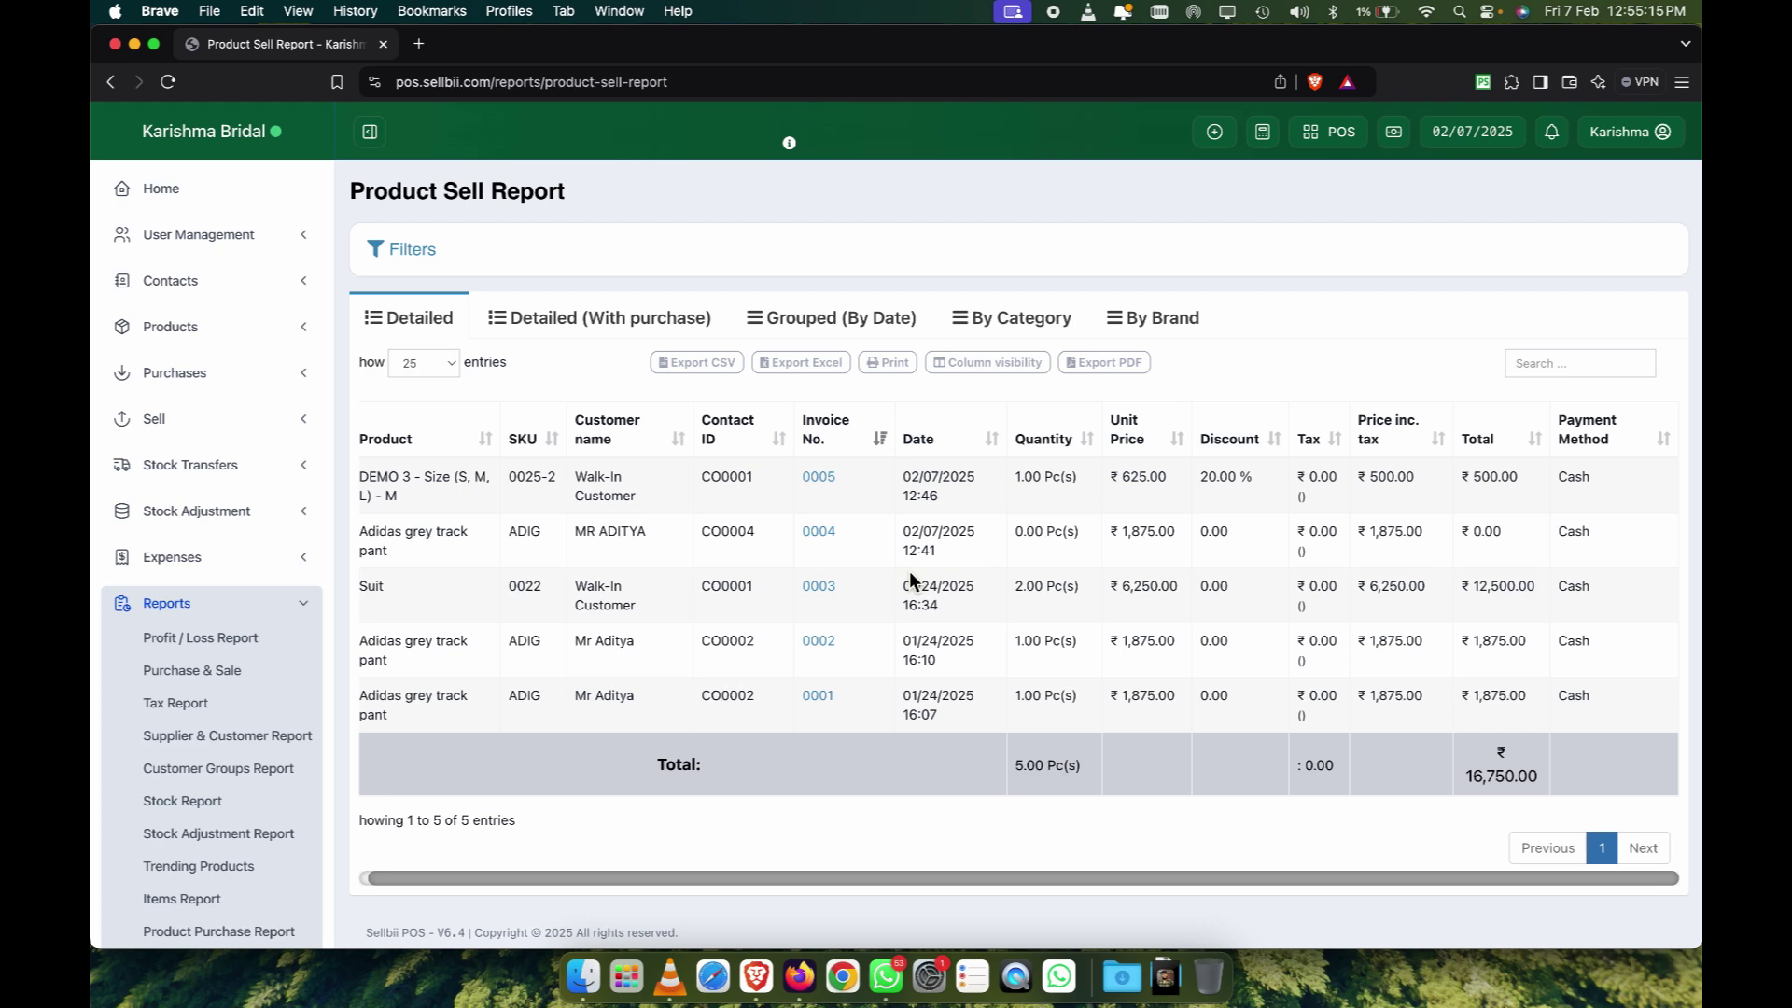
# View the Expense Report, checking its chart and the amounts for the Others category and the total.
pyautogui.scroll(-5, 195, 801)
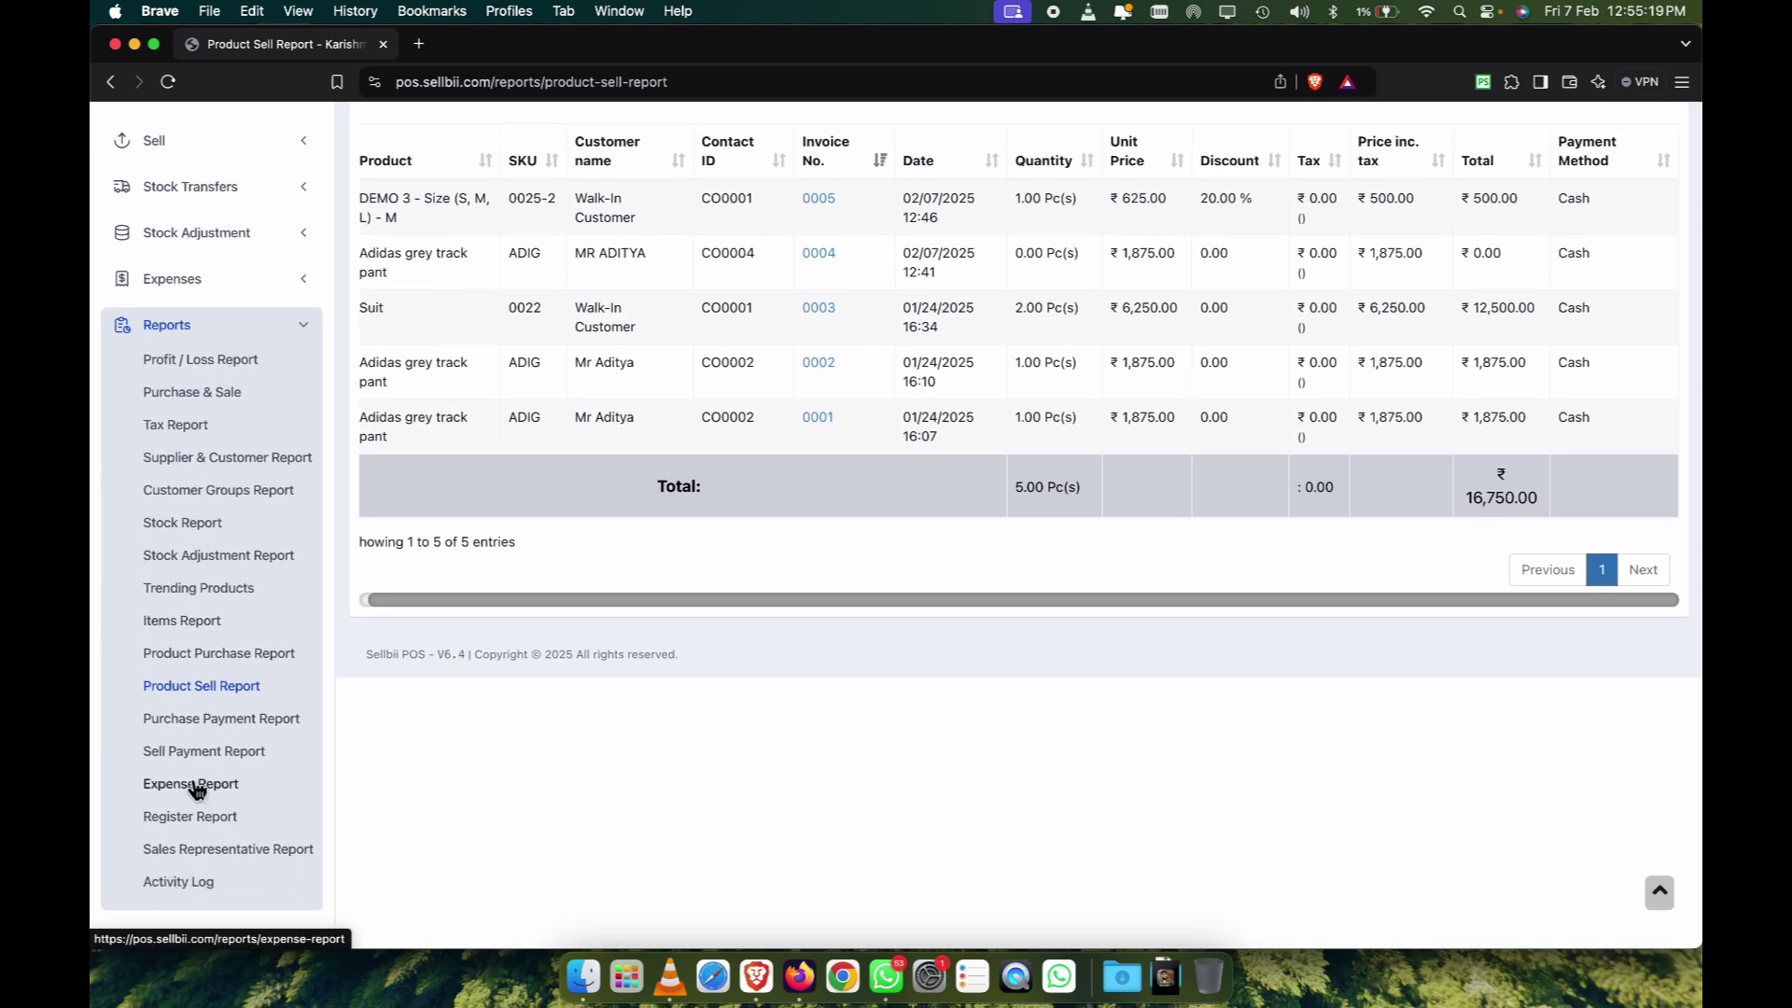
pyautogui.click(196, 786)
pyautogui.moveTo(1066, 594)
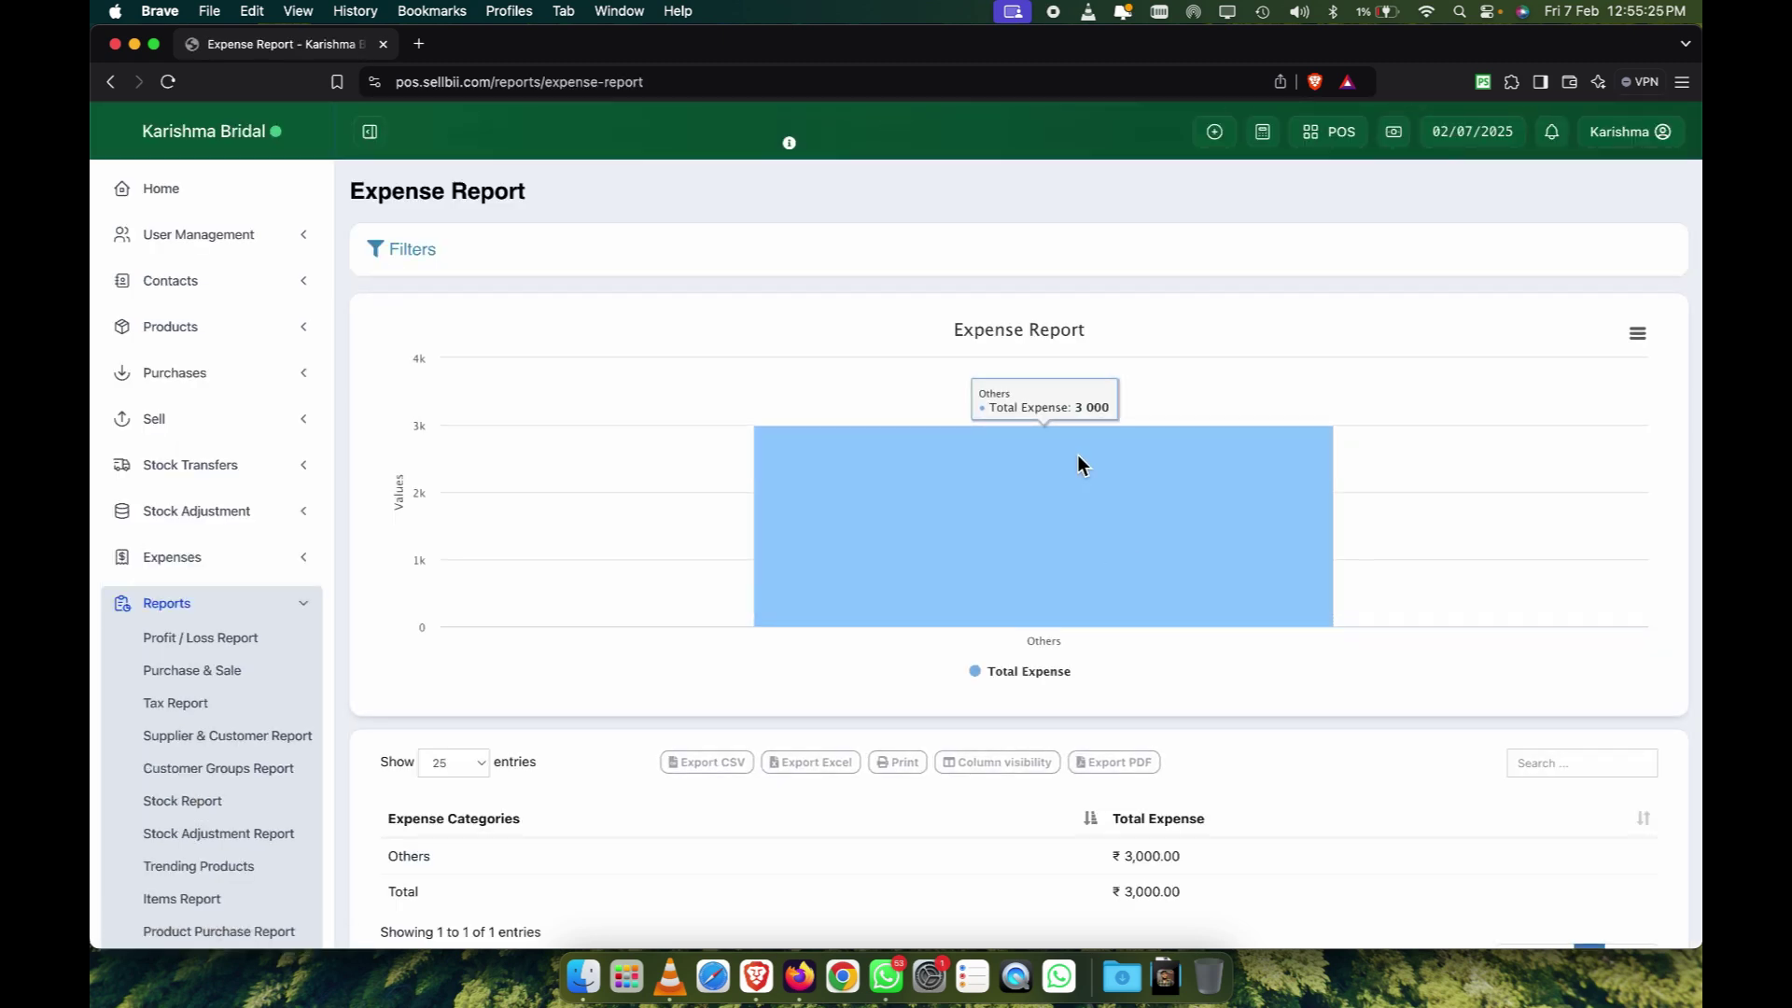
pyautogui.scroll(-5, 1090, 495)
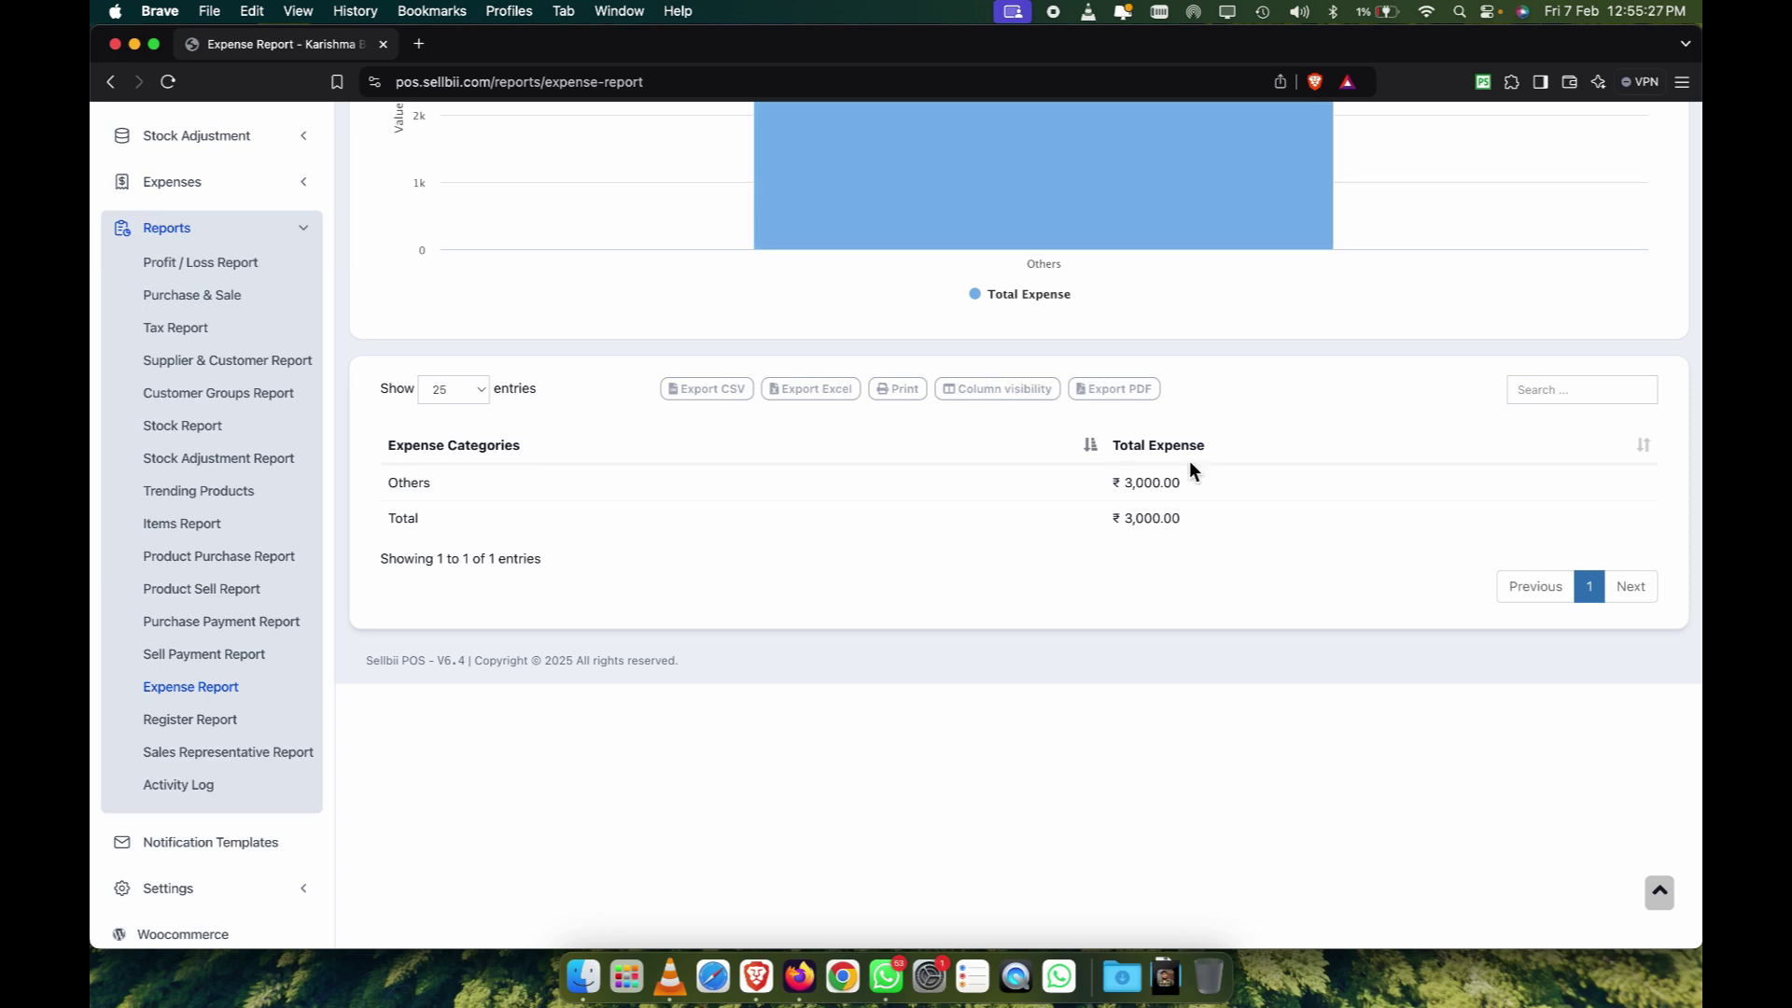
pyautogui.moveTo(1124, 482); pyautogui.dragTo(1216, 465)
pyautogui.moveTo(1124, 519); pyautogui.dragTo(1202, 528)
# View the Register Report and examine the payment method columns, totals and available actions for each register.
pyautogui.click(205, 730)
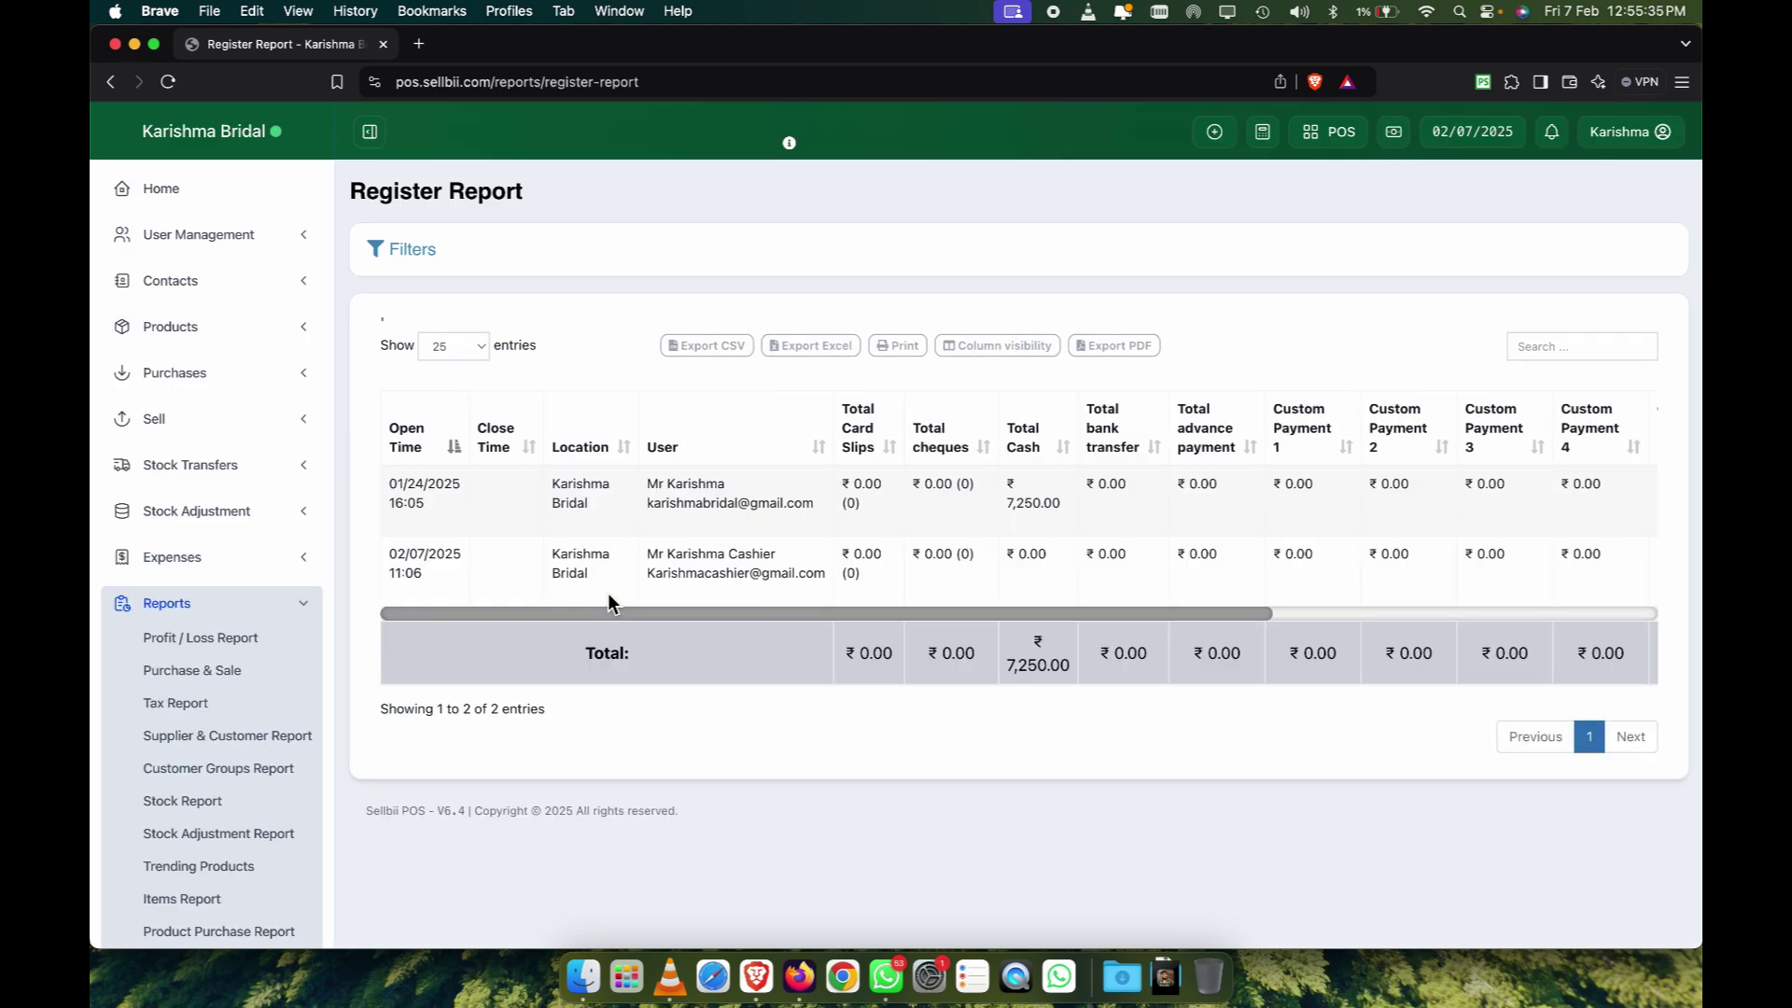
pyautogui.hscroll(10, 885, 508)
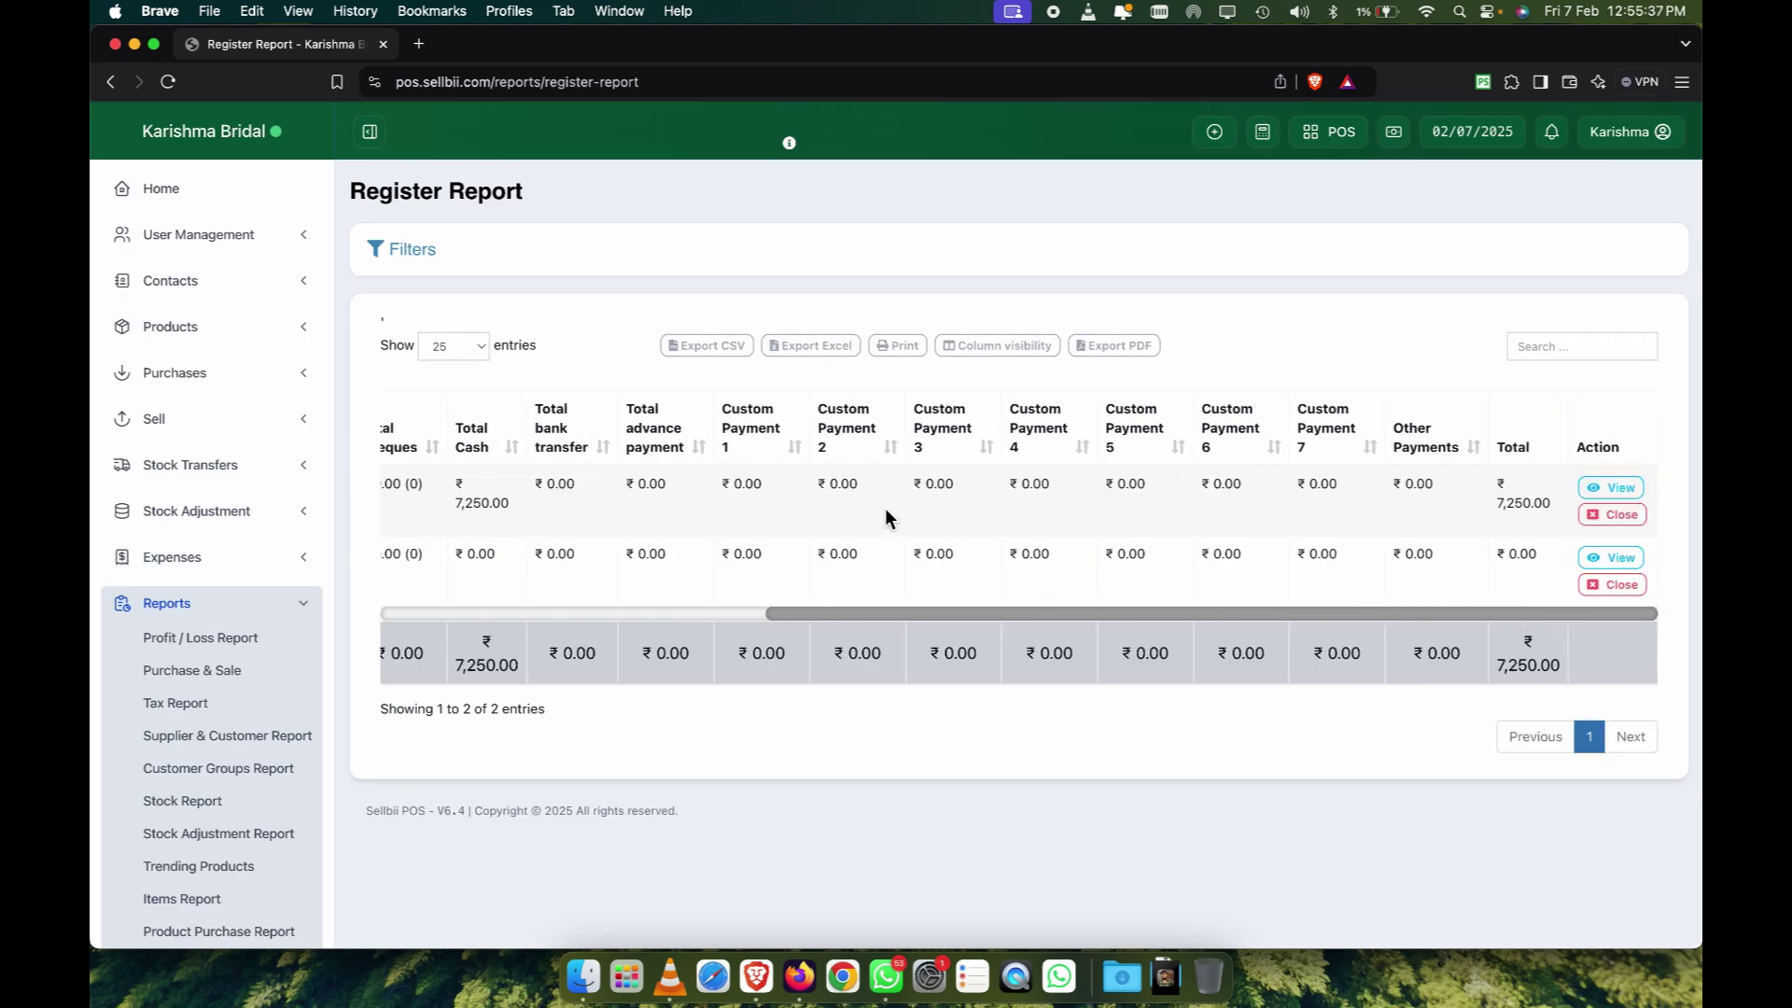
pyautogui.hscroll(-10, 885, 508)
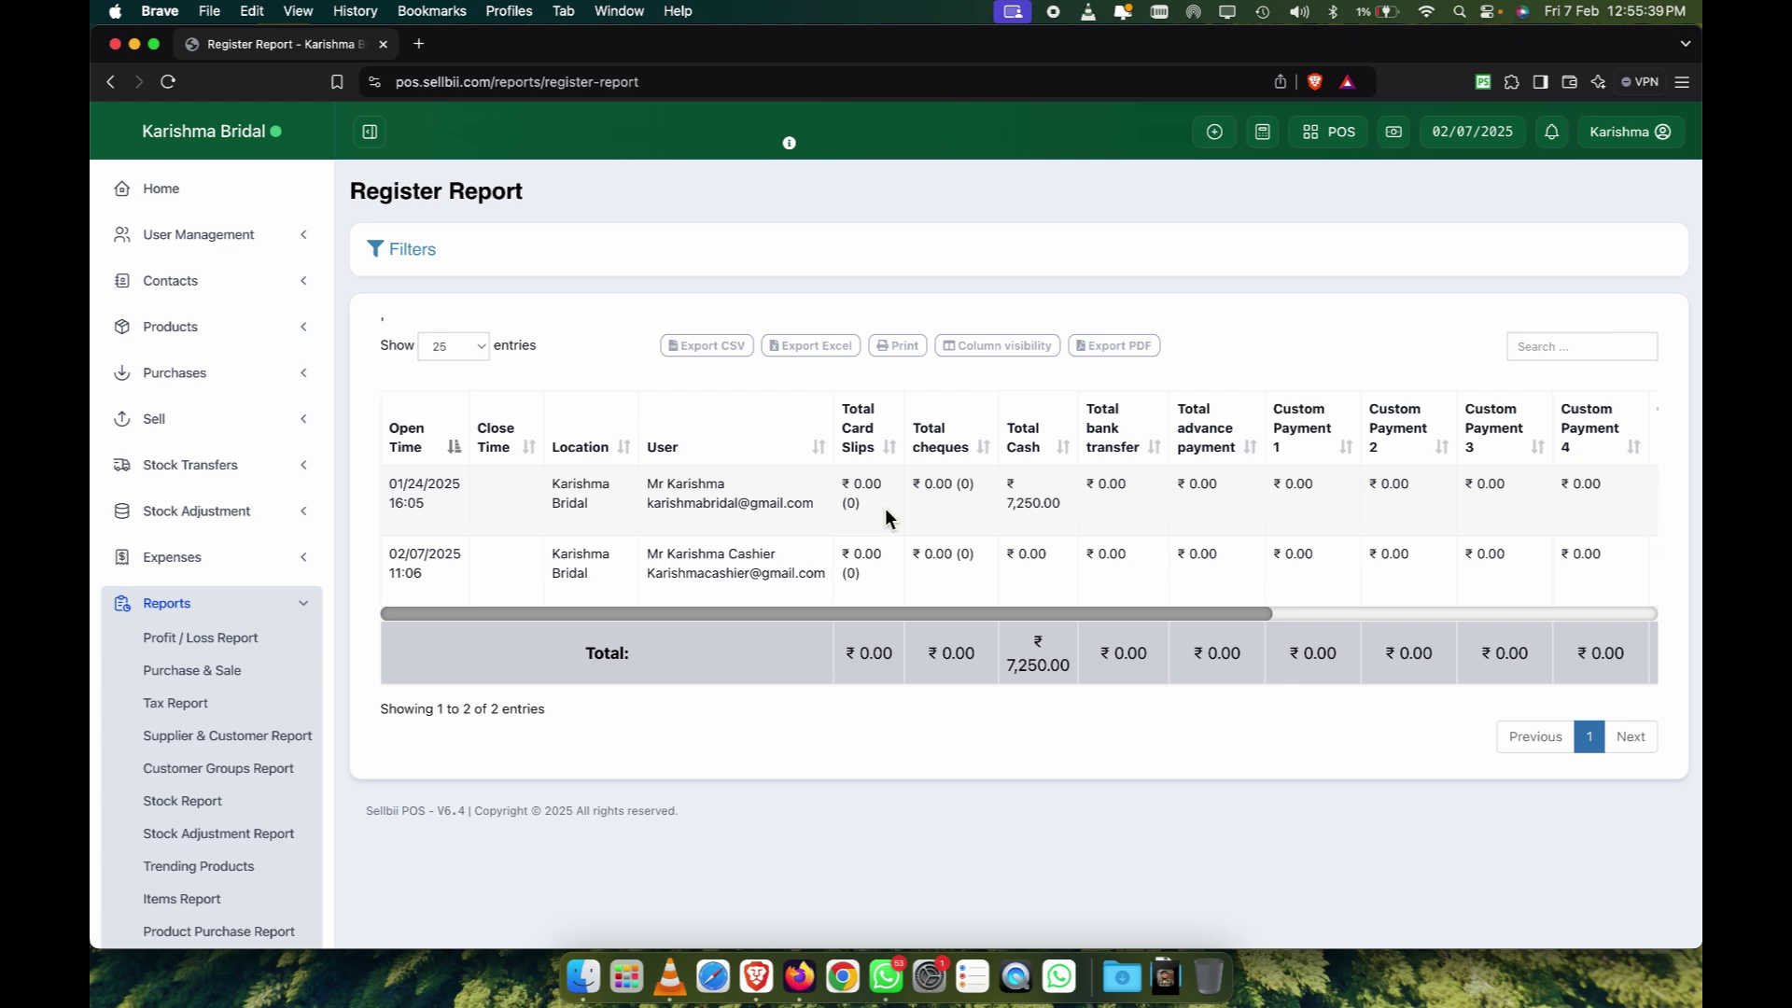
# View the Sales Representative Report with its sales and expense summary and list of added sales.
pyautogui.scroll(-1, 181, 848)
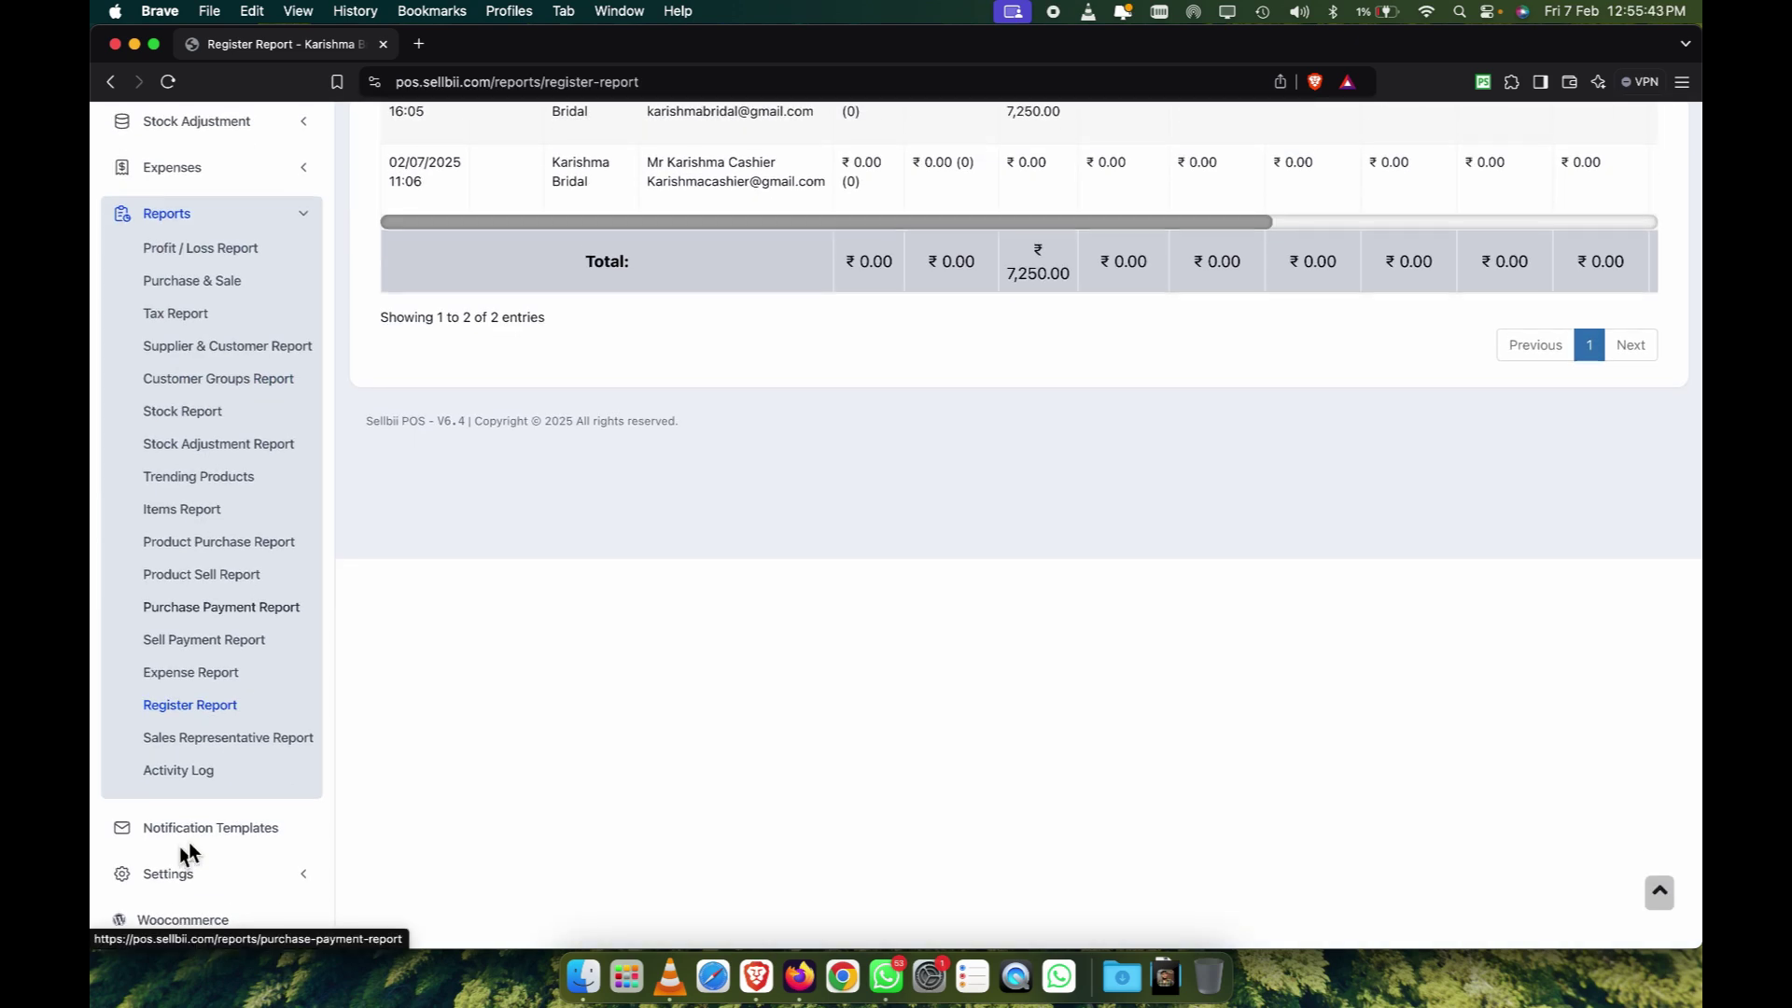
pyautogui.click(273, 742)
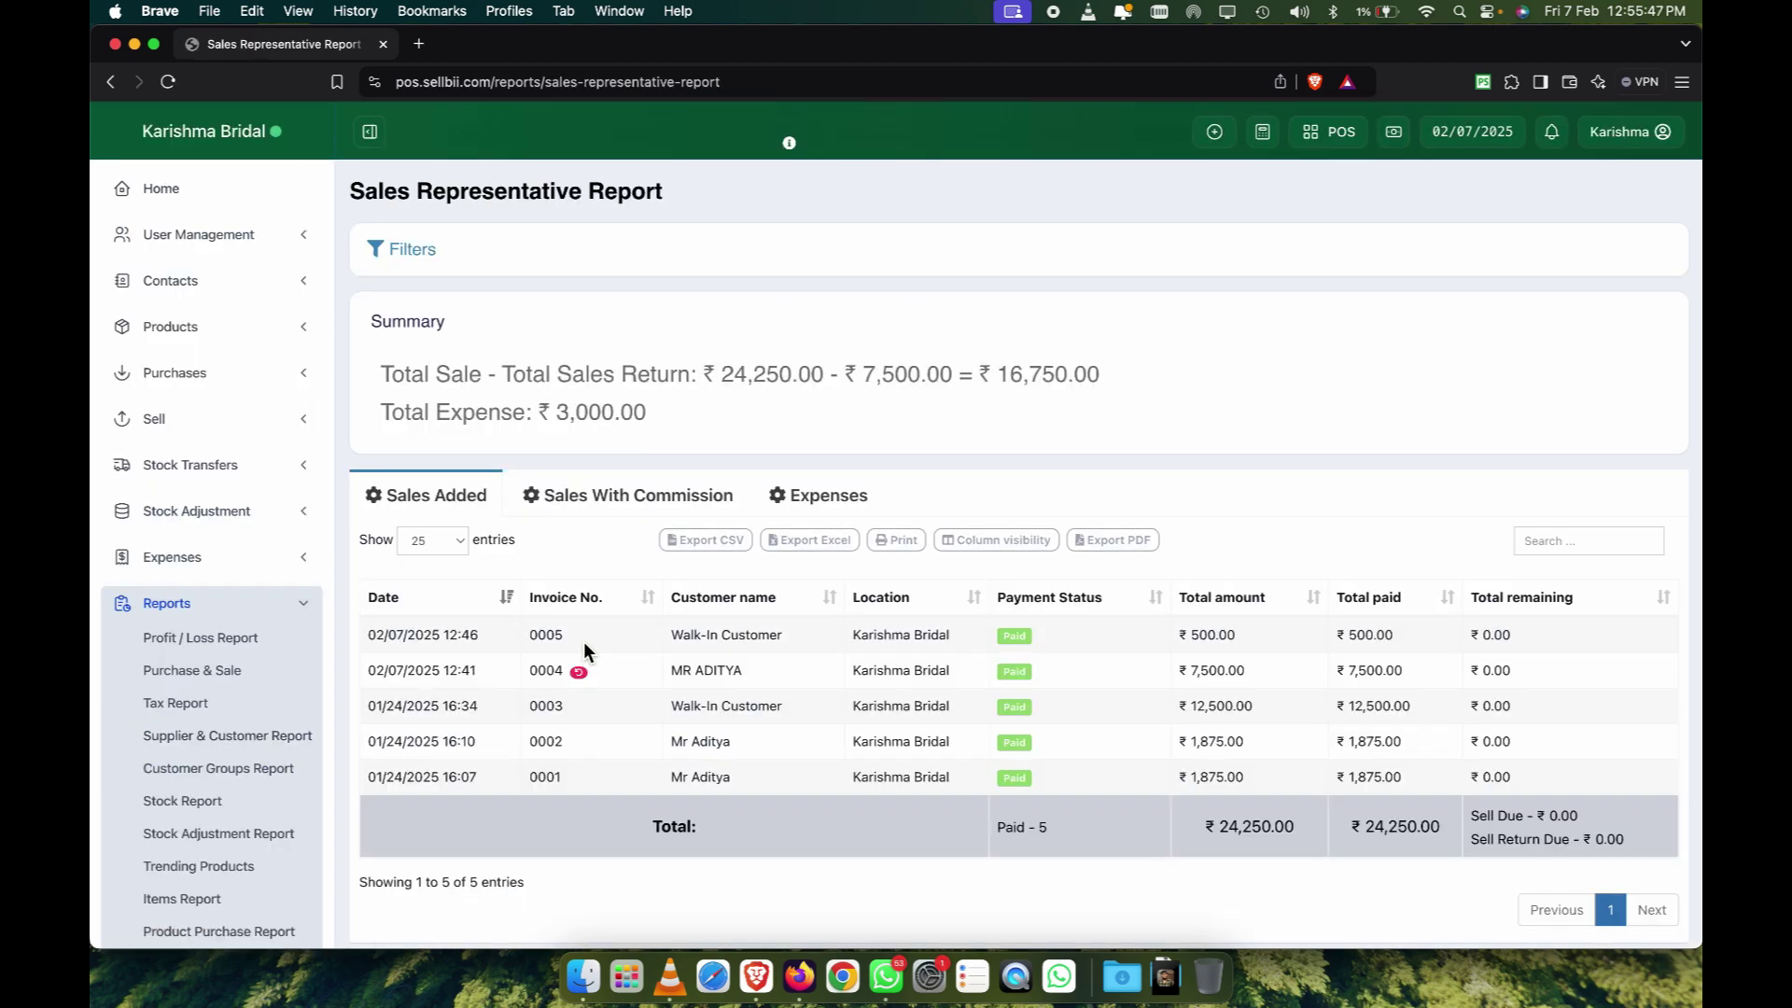
# Review the added sales and the total expense in the Sales Representative Report, and view the Sales With Commission list.
pyautogui.moveTo(518, 678); pyautogui.dragTo(1314, 668)
pyautogui.click(1284, 530)
pyautogui.doubleClick(580, 412)
pyautogui.click(747, 412)
pyautogui.click(654, 493)
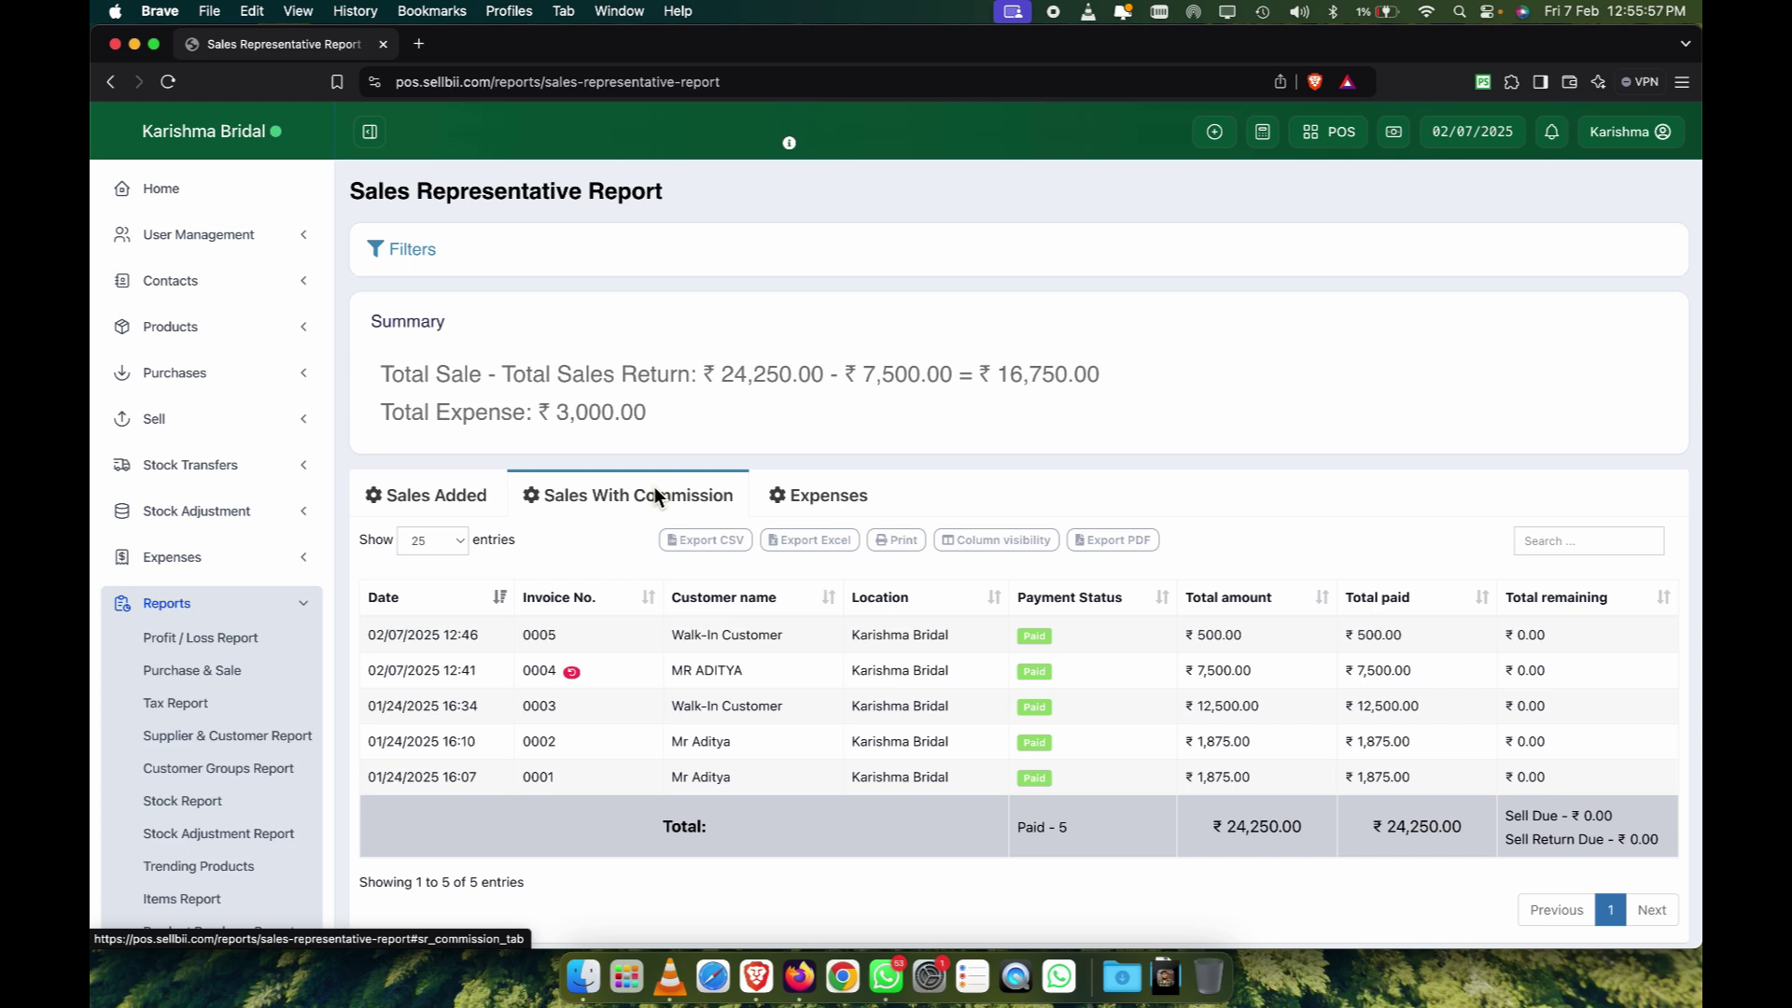
# Show the report filters and check which users are offered, keeping All Users selected.
pyautogui.click(416, 247)
pyautogui.click(495, 338)
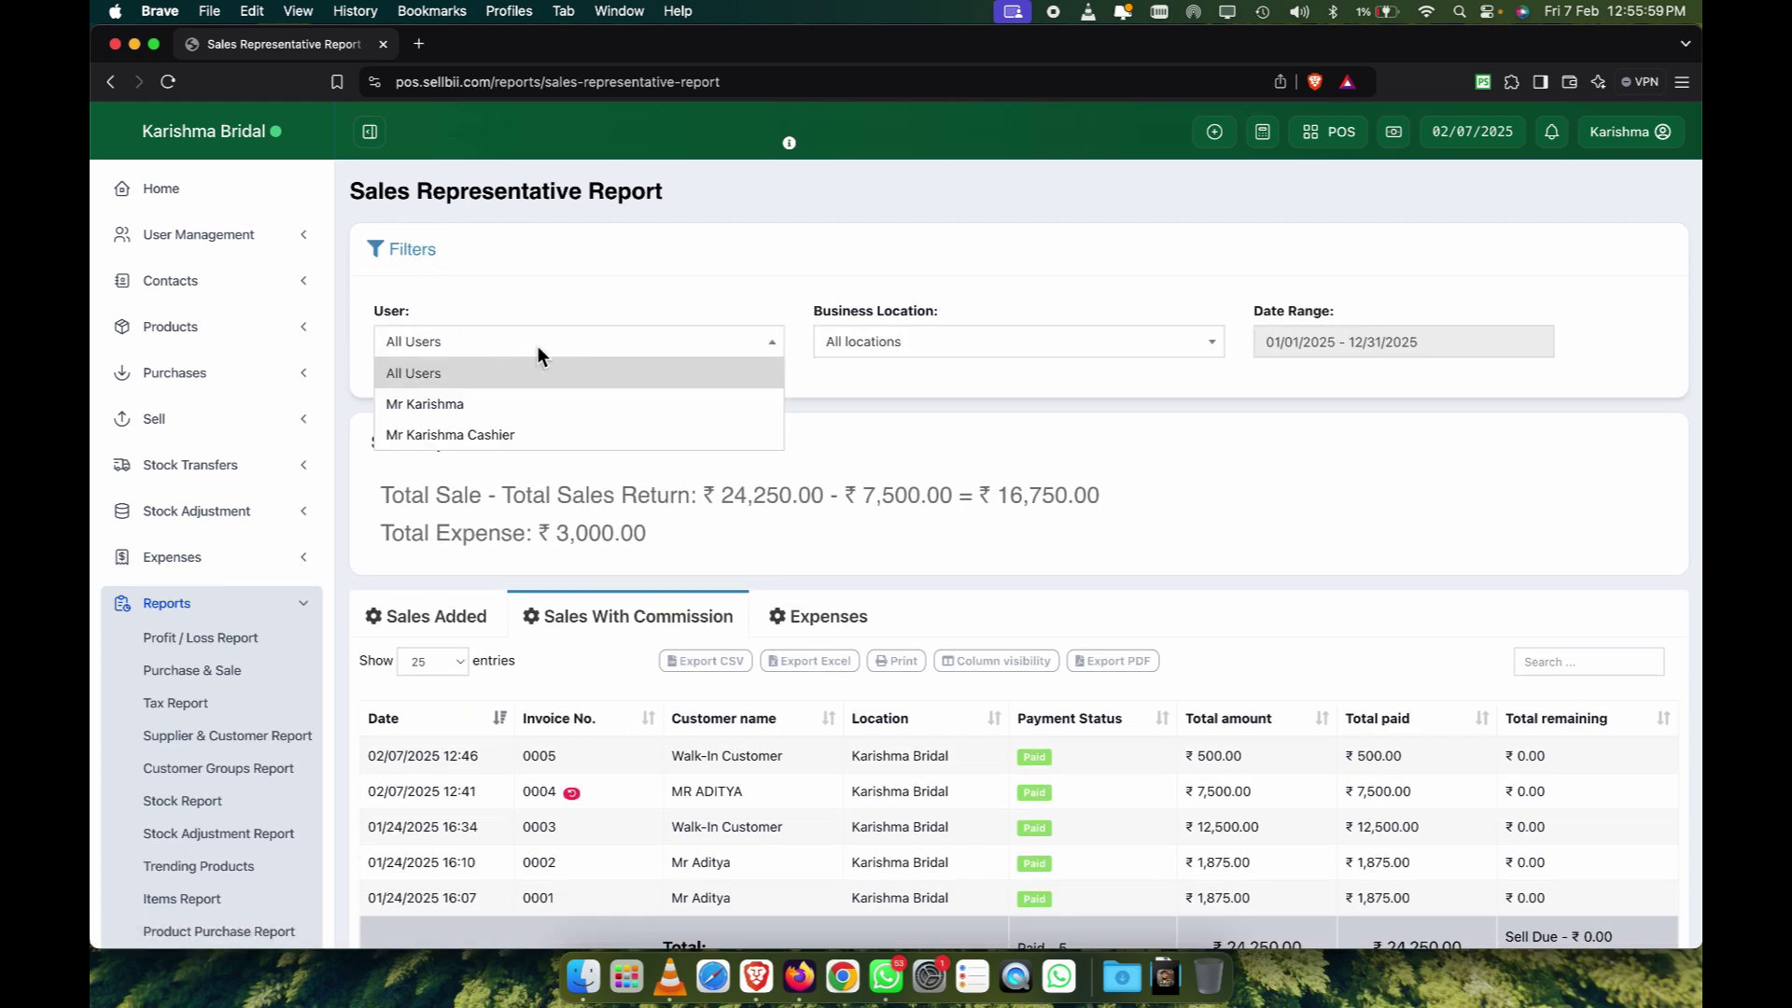
pyautogui.click(827, 416)
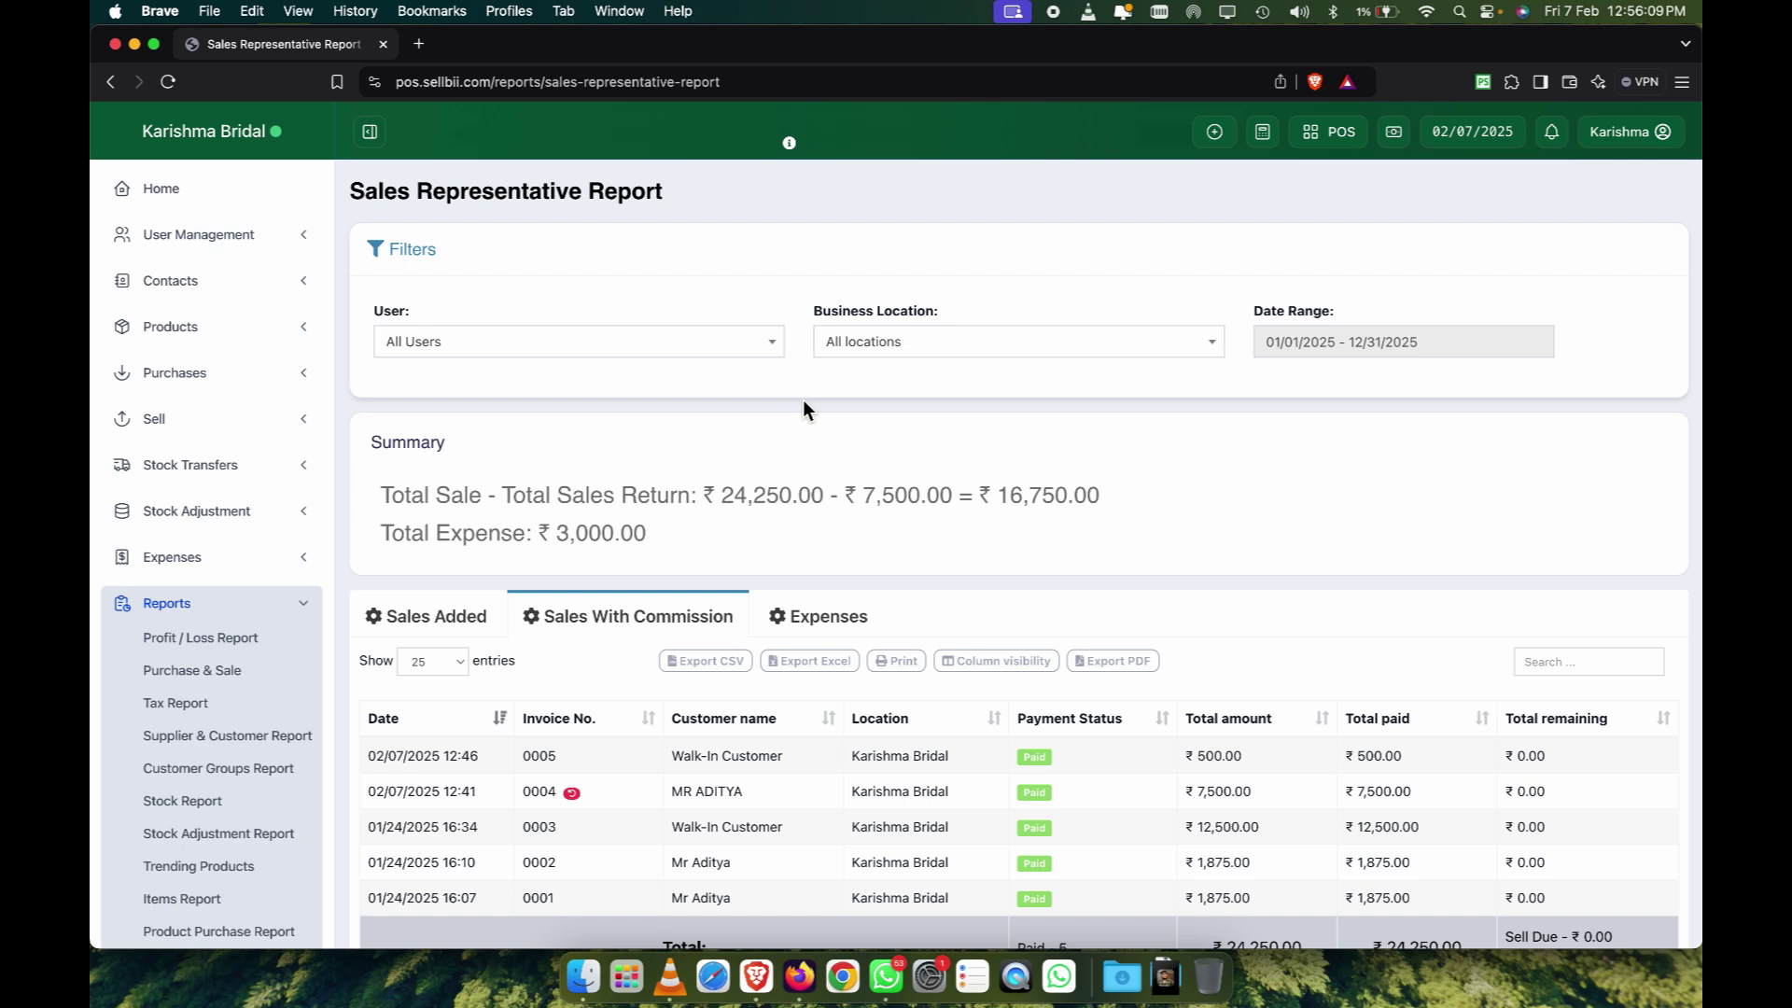
pyautogui.click(717, 338)
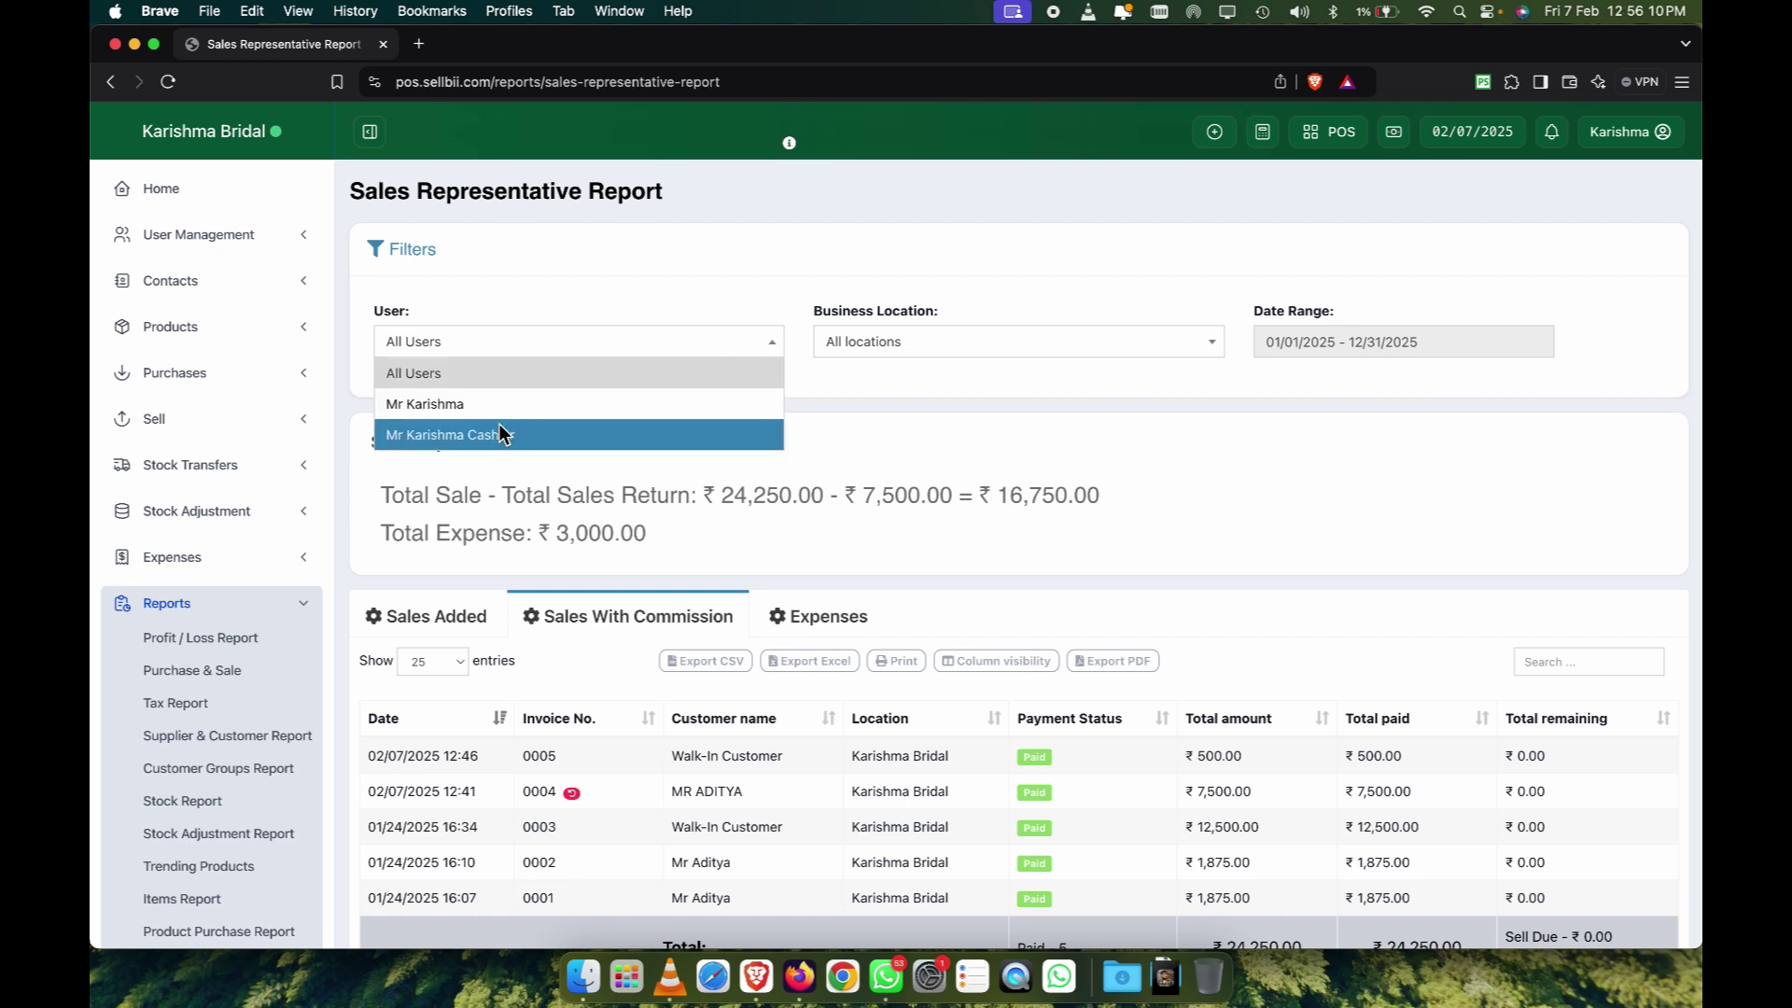
pyautogui.click(826, 502)
# Examine the commission sales table and the summary's total sale, sales return and expense amounts.
pyautogui.scroll(-5, 822, 509)
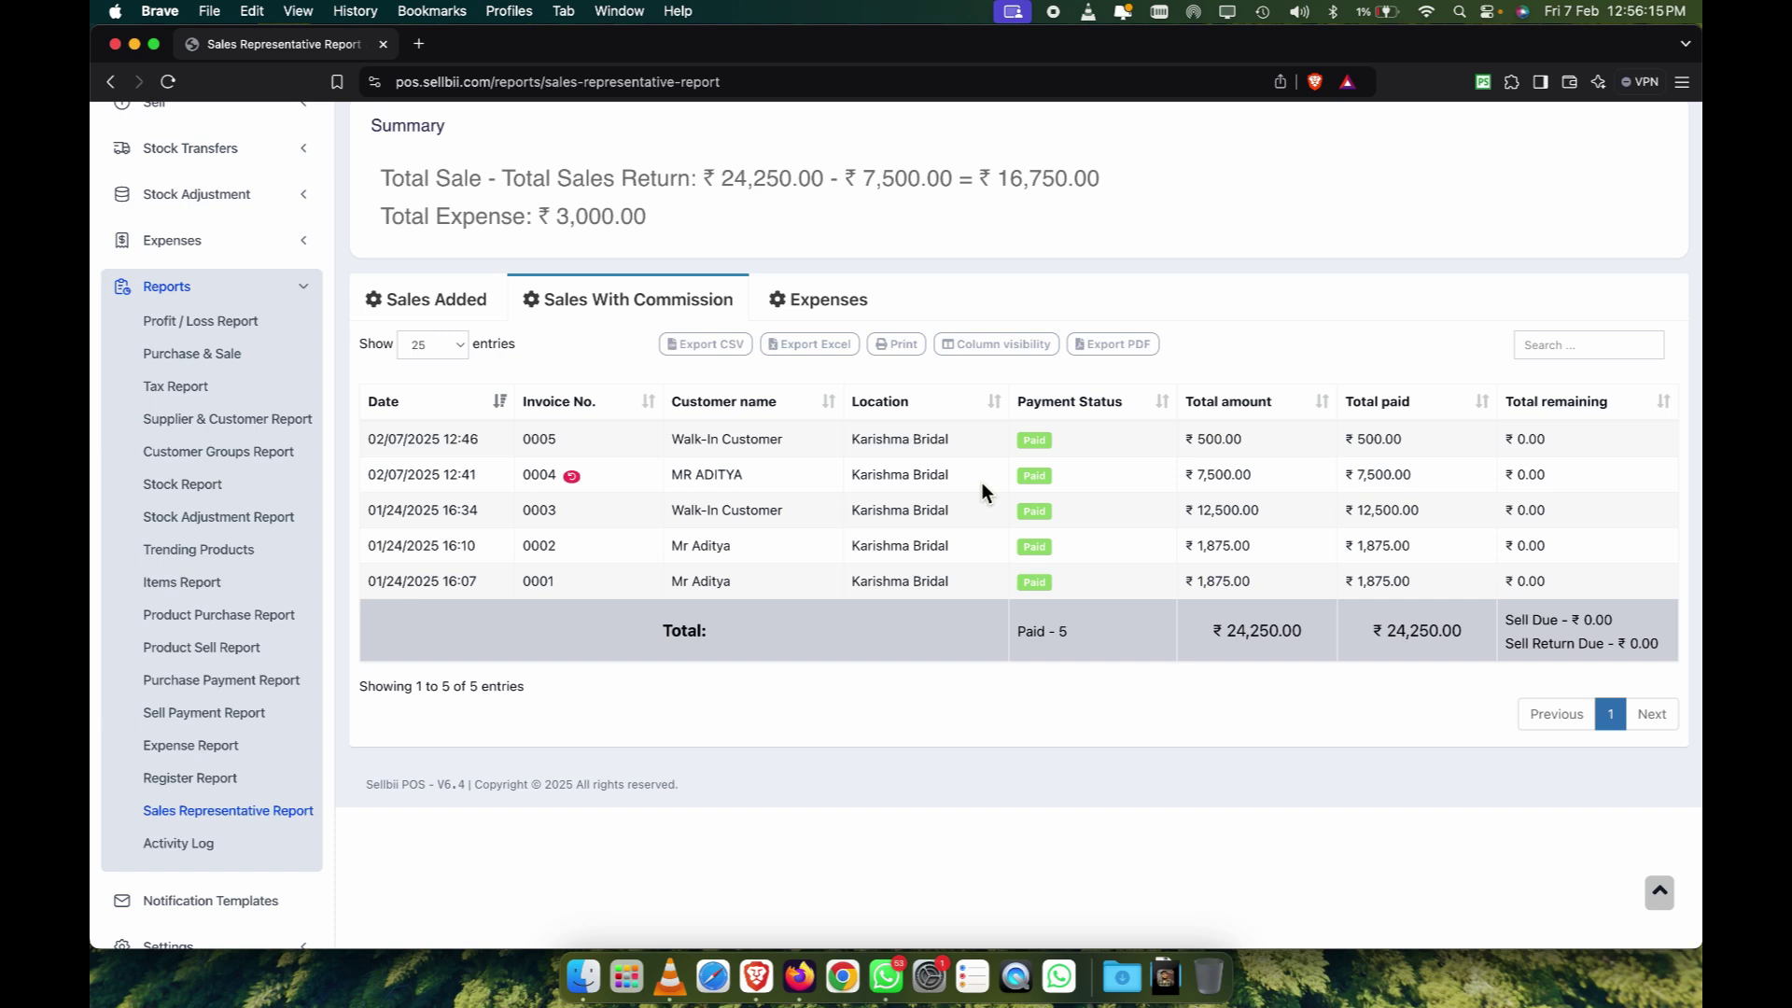
pyautogui.scroll(5, 982, 484)
pyautogui.moveTo(711, 358); pyautogui.dragTo(1172, 363)
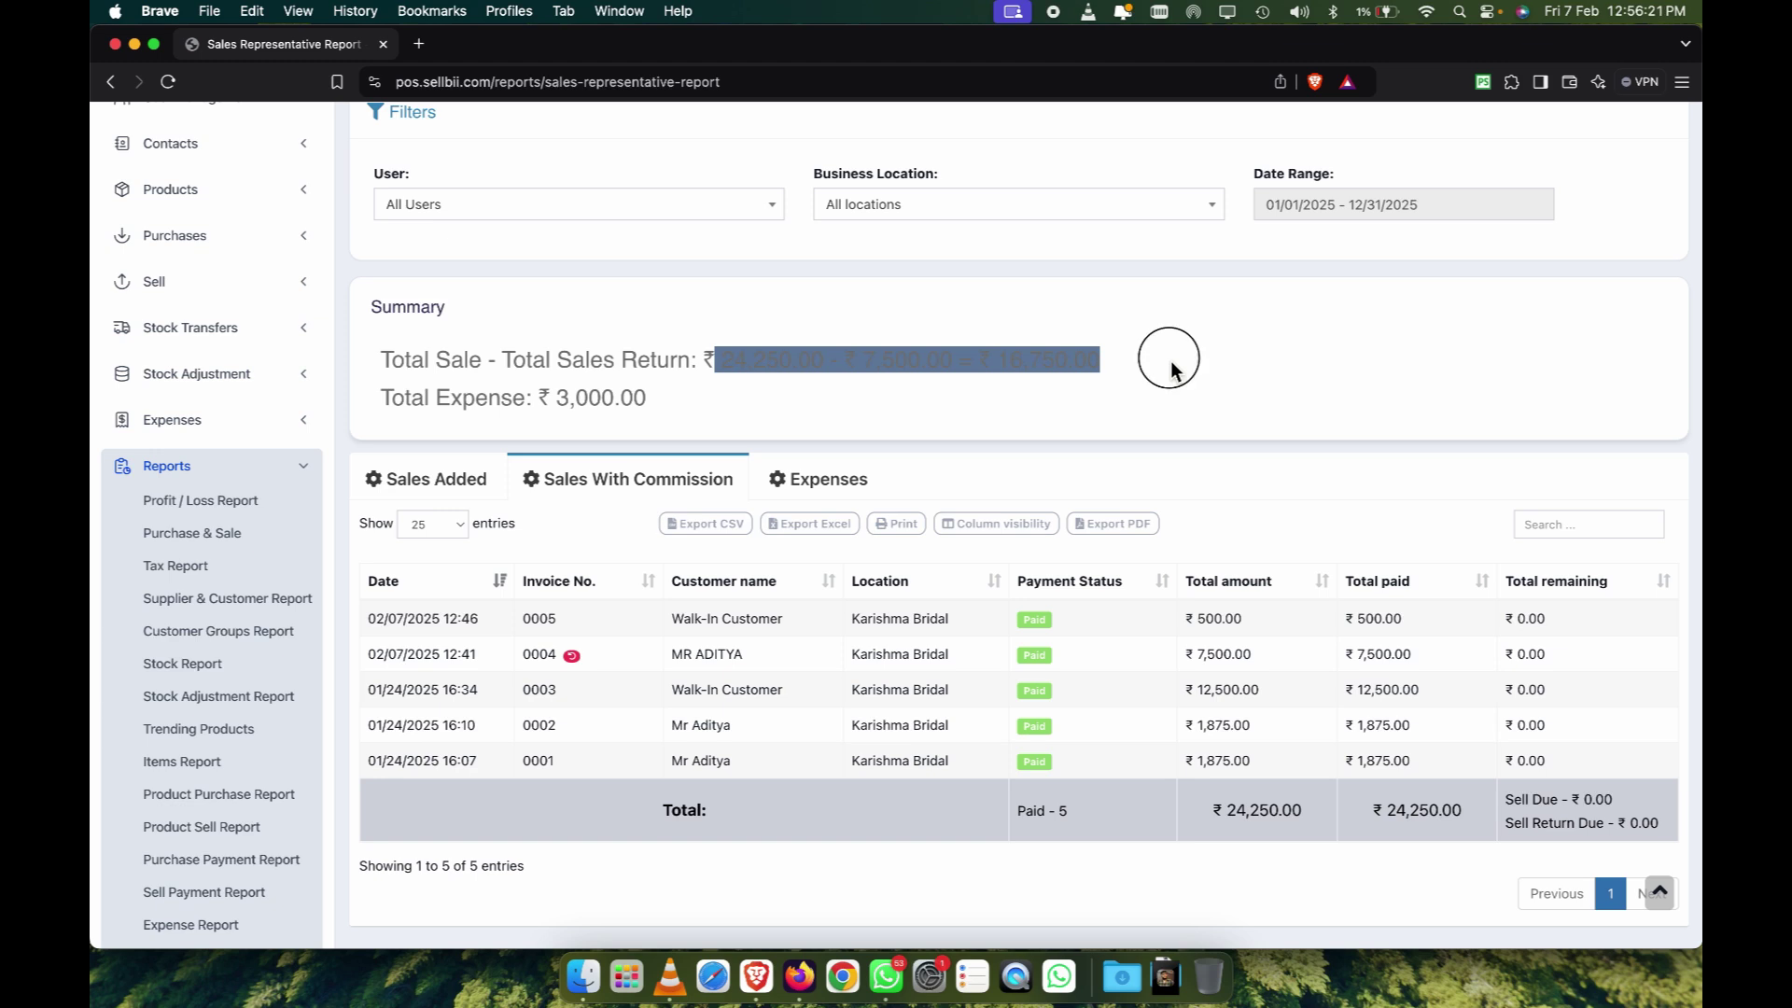
pyautogui.click(1166, 355)
pyautogui.moveTo(553, 394); pyautogui.dragTo(959, 396)
pyautogui.click(959, 396)
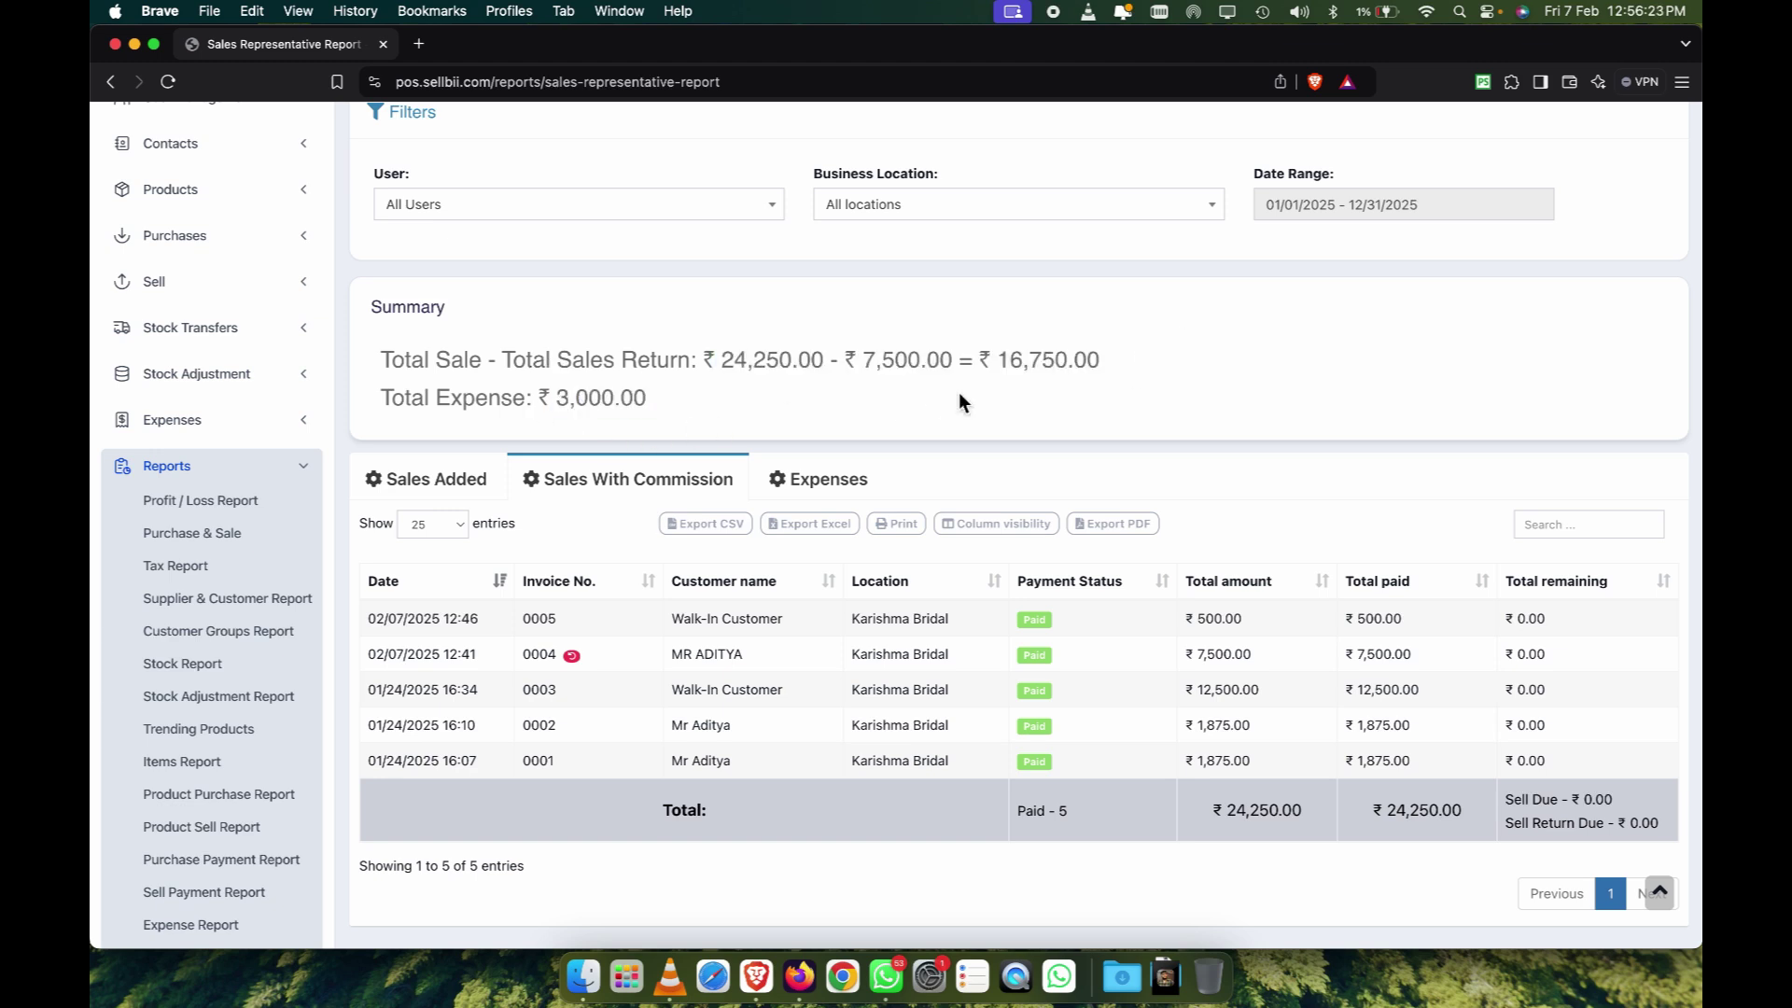
# View the Activity Log and examine its recorded dates, subject types, actions, users and notes.
pyautogui.scroll(-3, 855, 448)
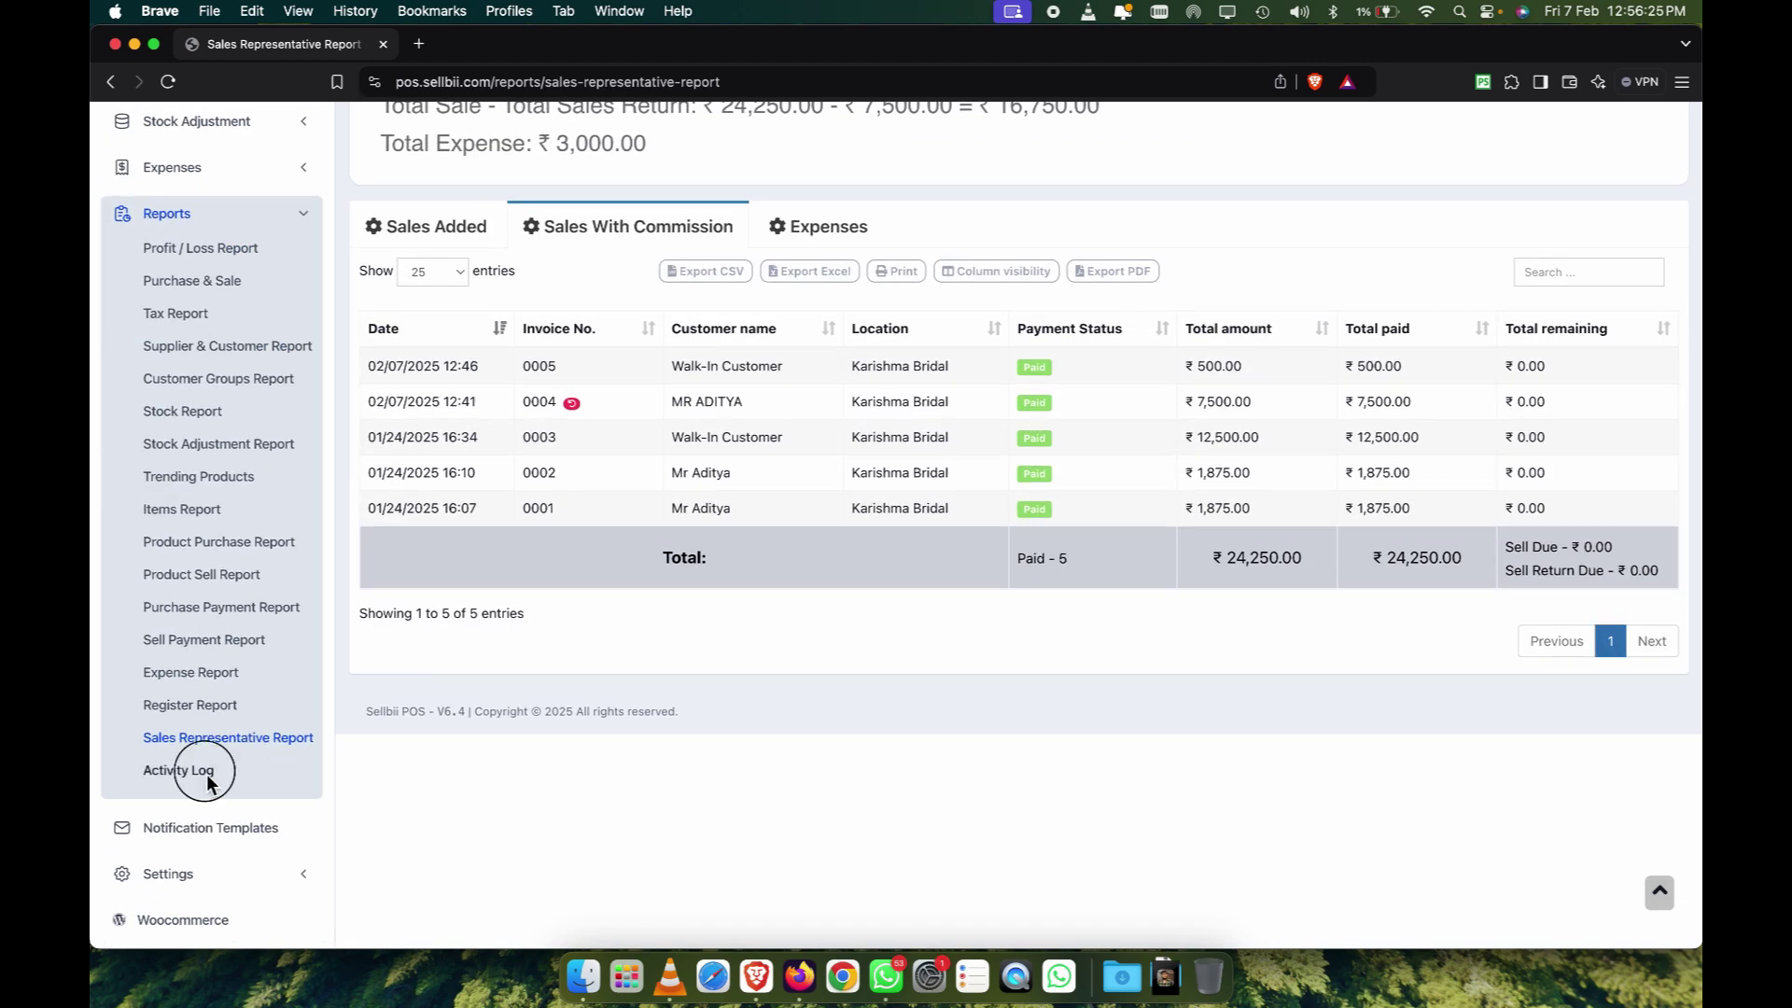
pyautogui.click(205, 773)
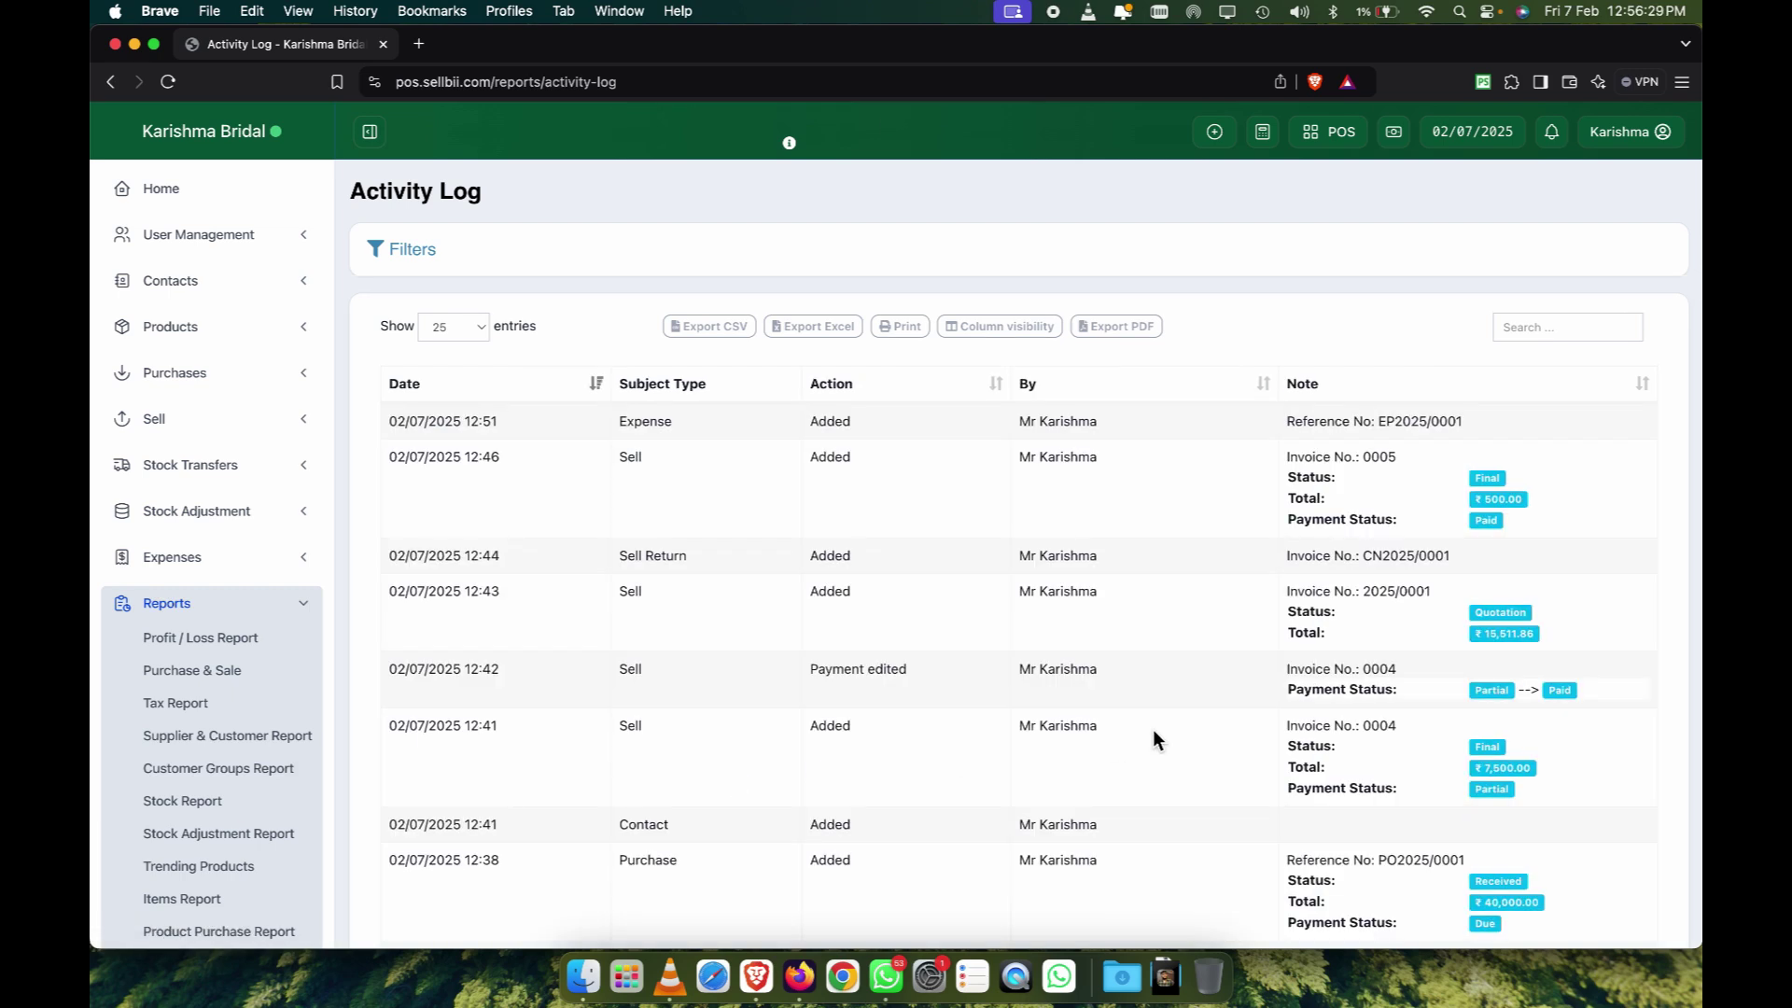
pyautogui.scroll(-10, 1151, 730)
pyautogui.scroll(8, 1152, 730)
pyautogui.scroll(5, 1152, 730)
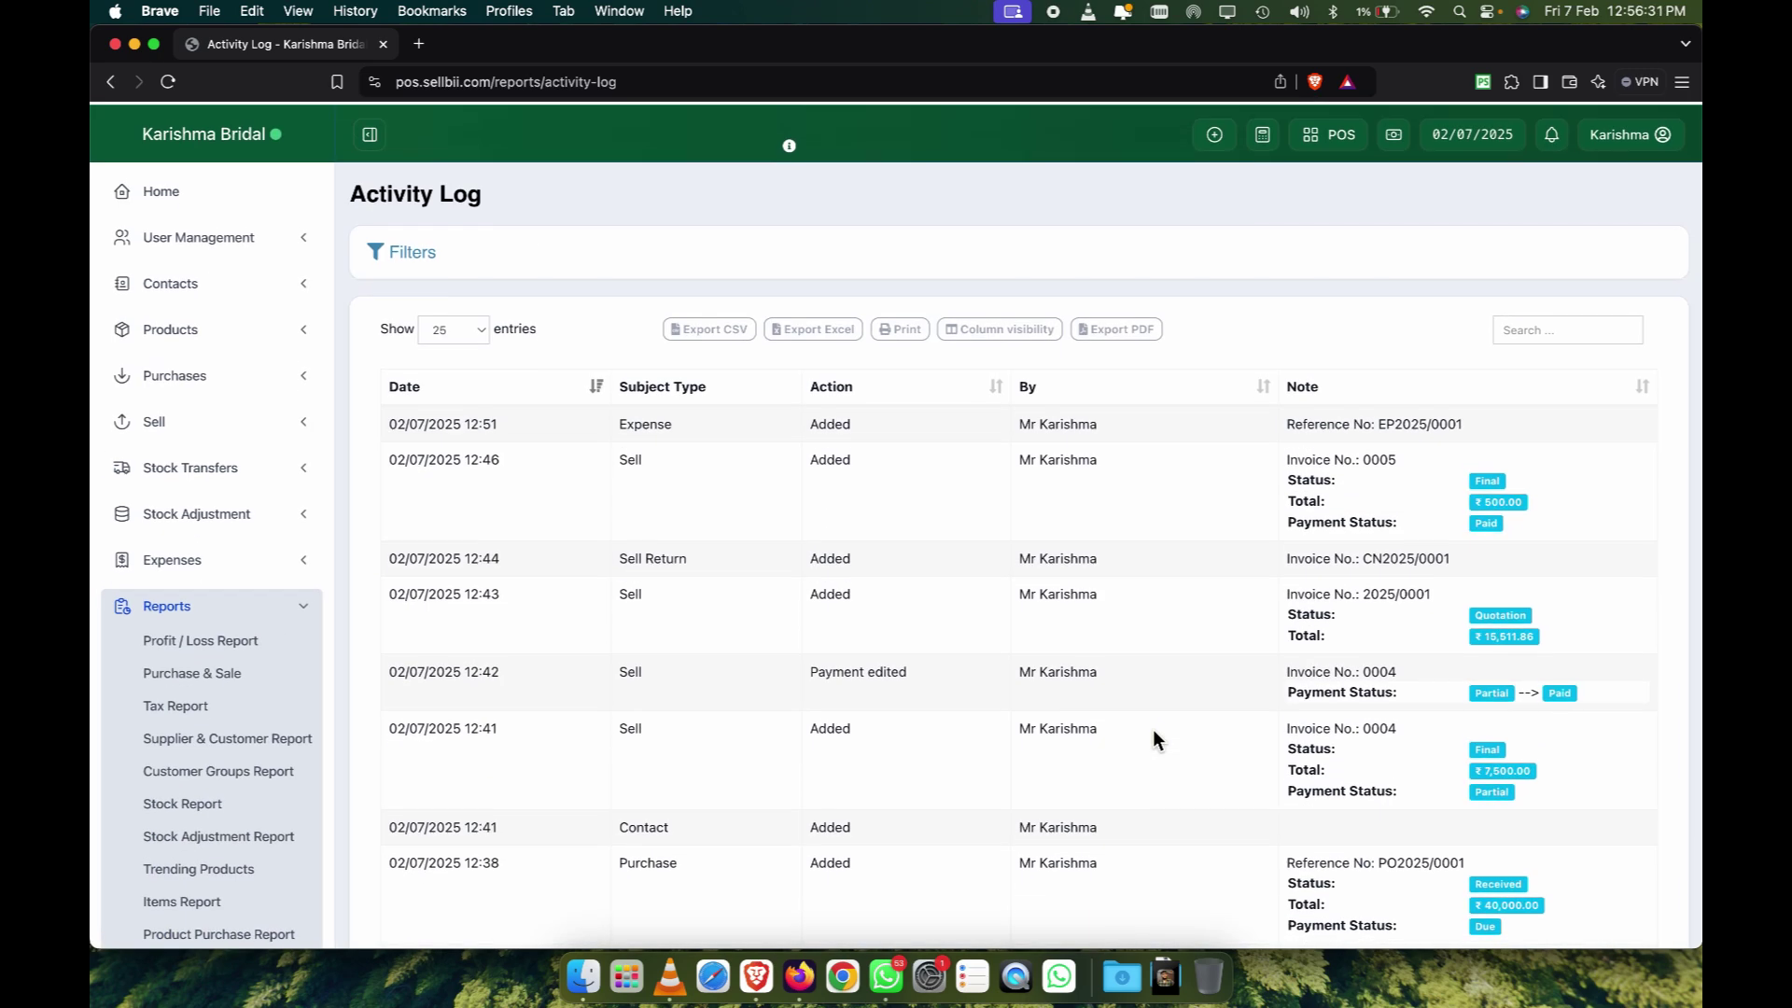
pyautogui.scroll(-5, 1151, 730)
pyautogui.scroll(5, 1153, 732)
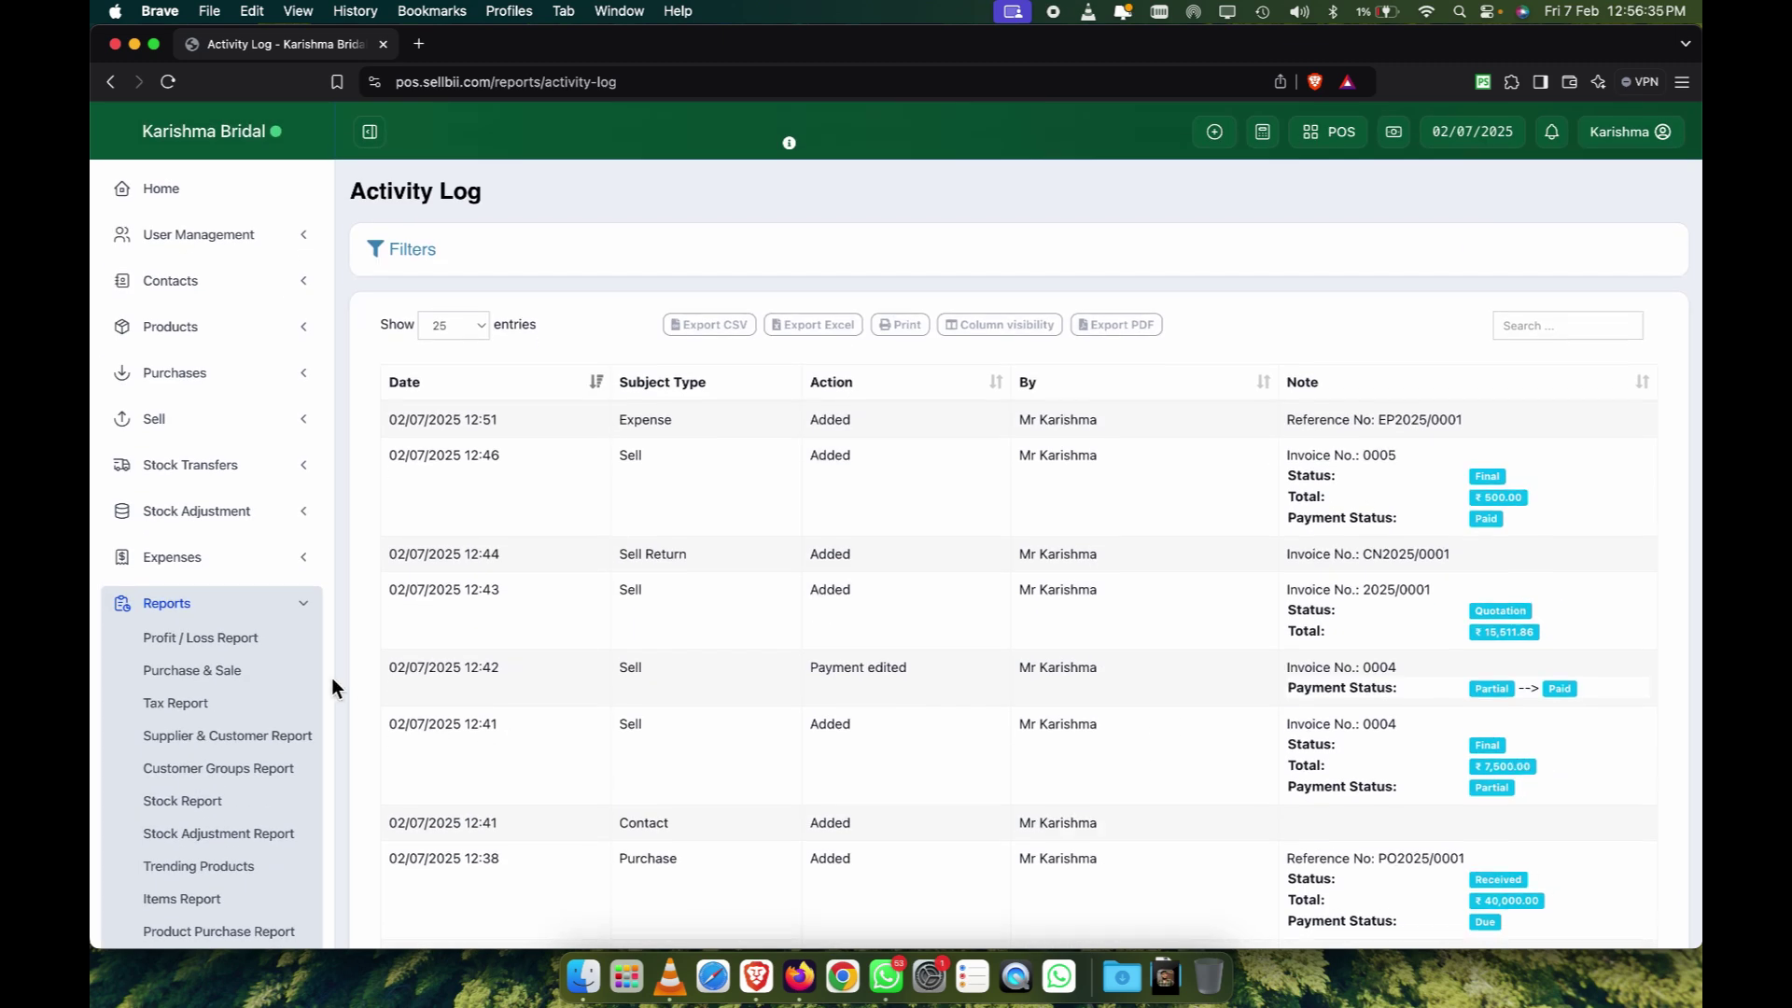
# View the Notification Templates page and examine its Send Ledger, customer and supplier message templates.
pyautogui.scroll(-3, 261, 700)
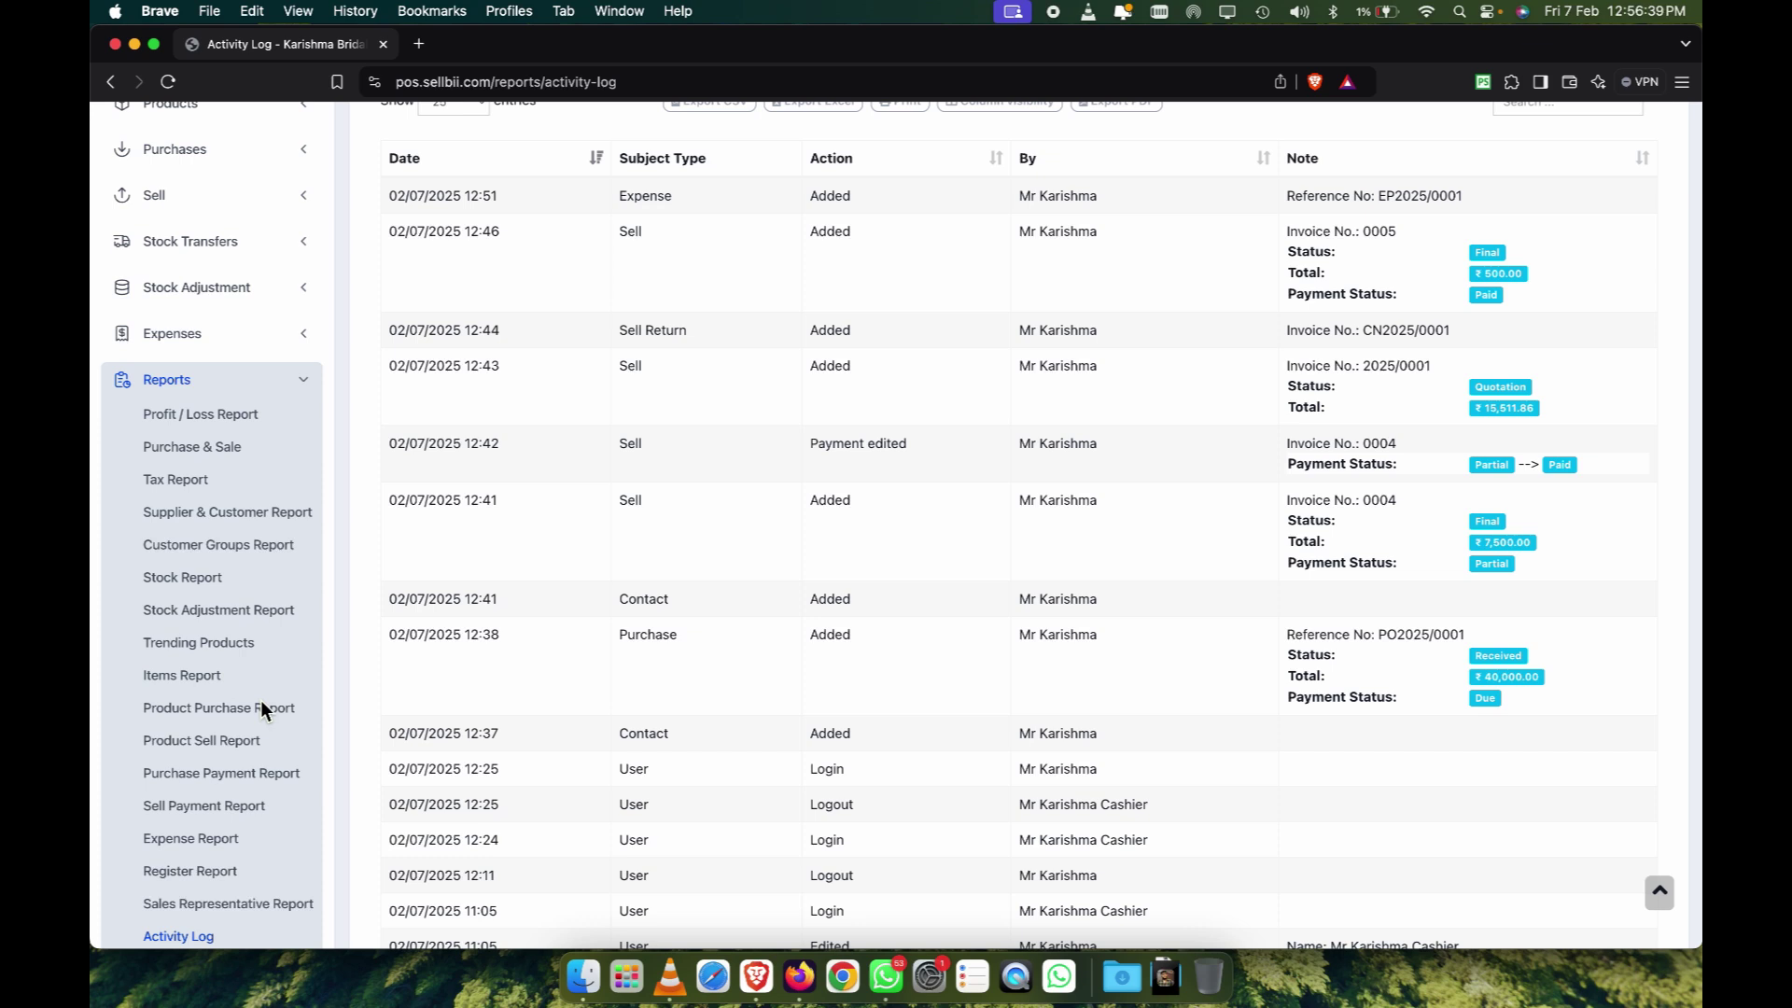
pyautogui.scroll(-5, 260, 700)
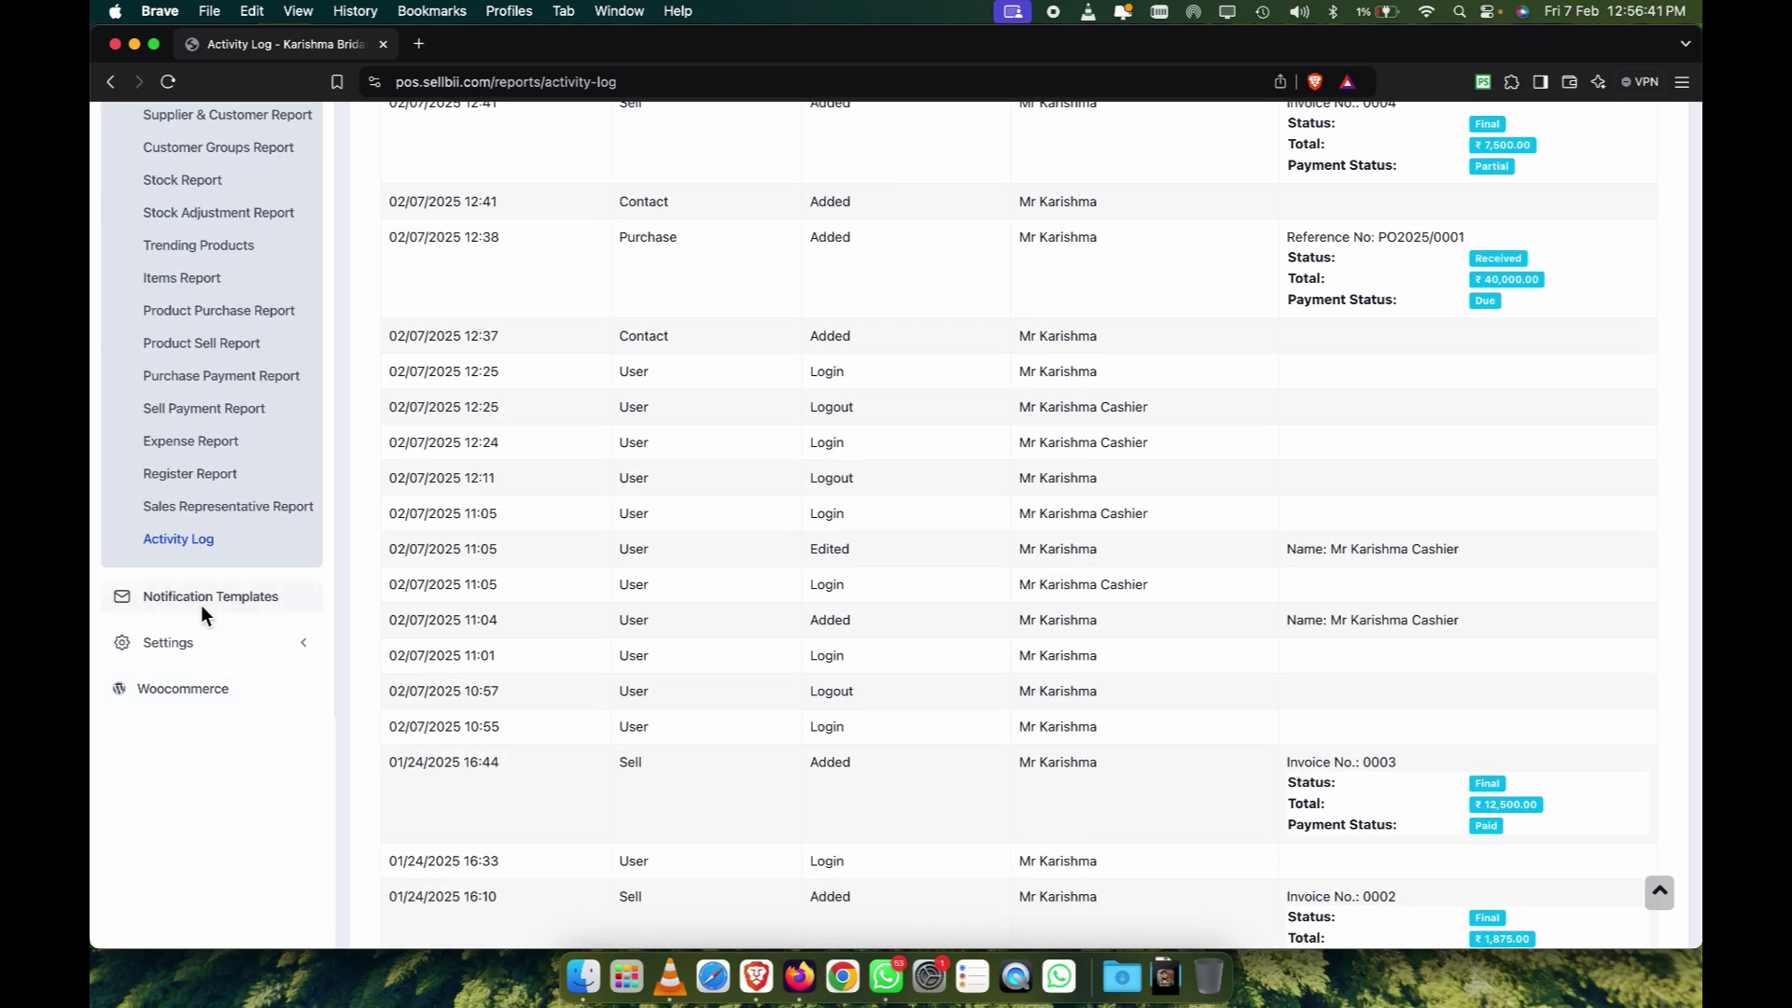
pyautogui.click(202, 607)
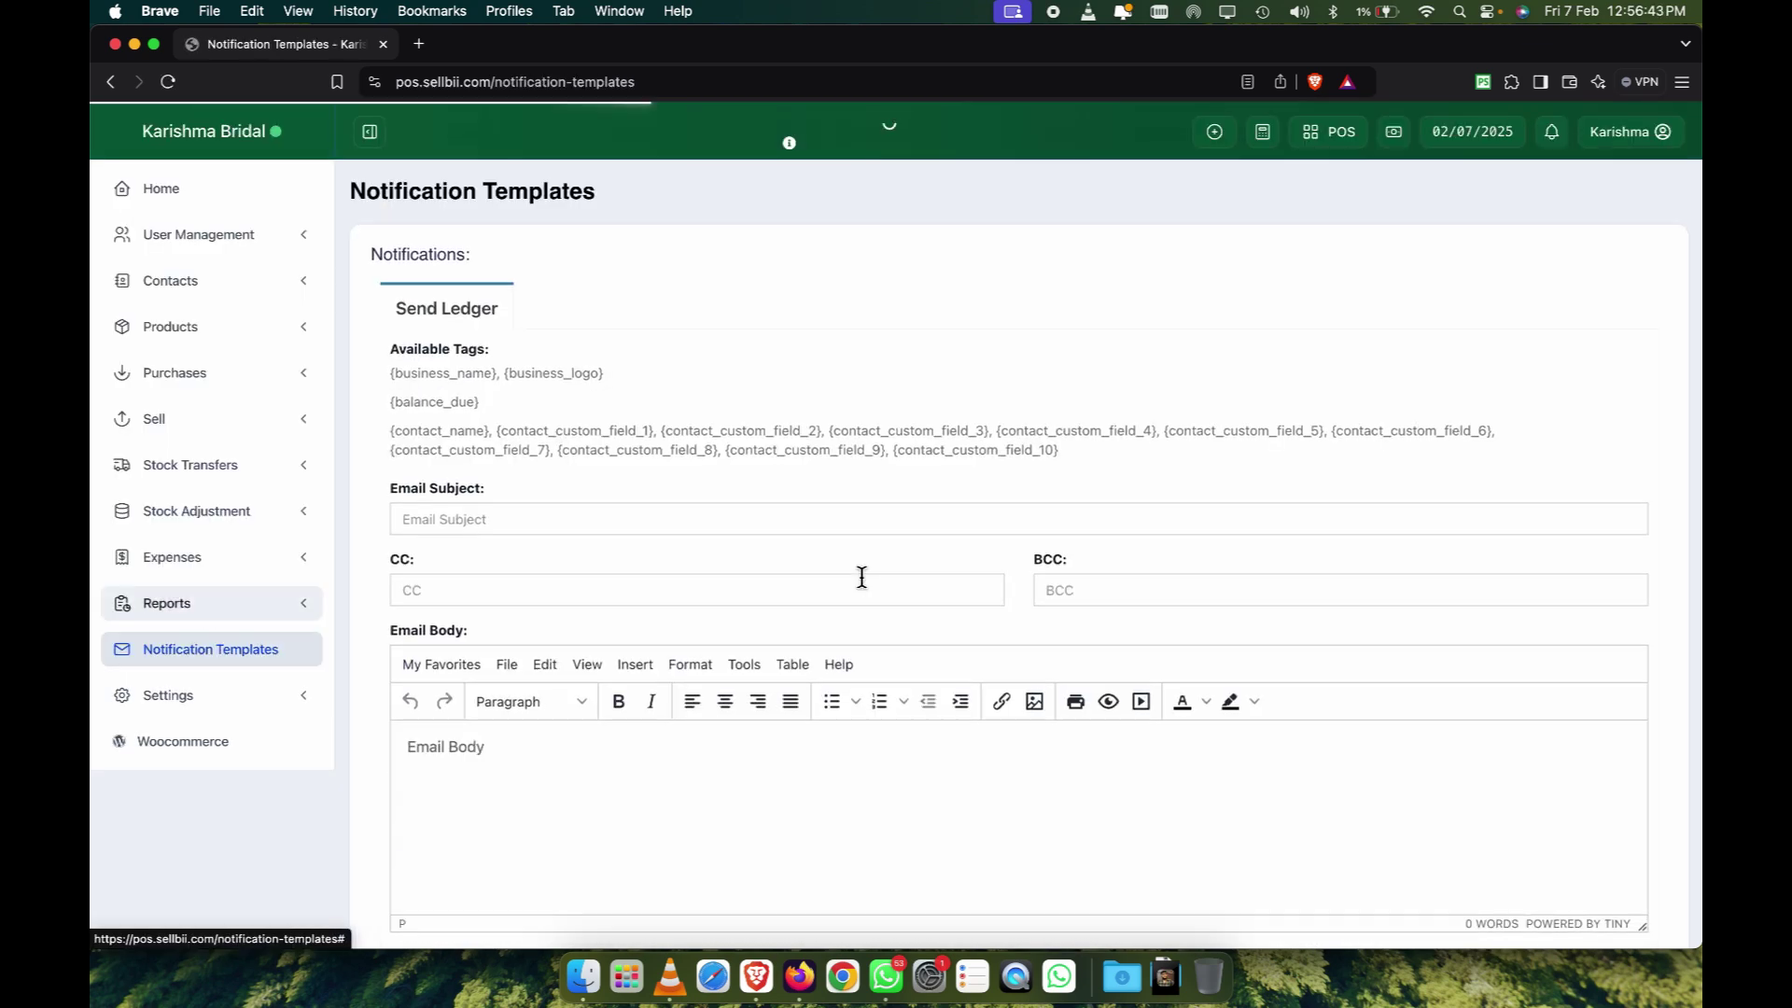
pyautogui.scroll(-10, 861, 576)
pyautogui.scroll(-3, 861, 576)
pyautogui.scroll(-5, 861, 576)
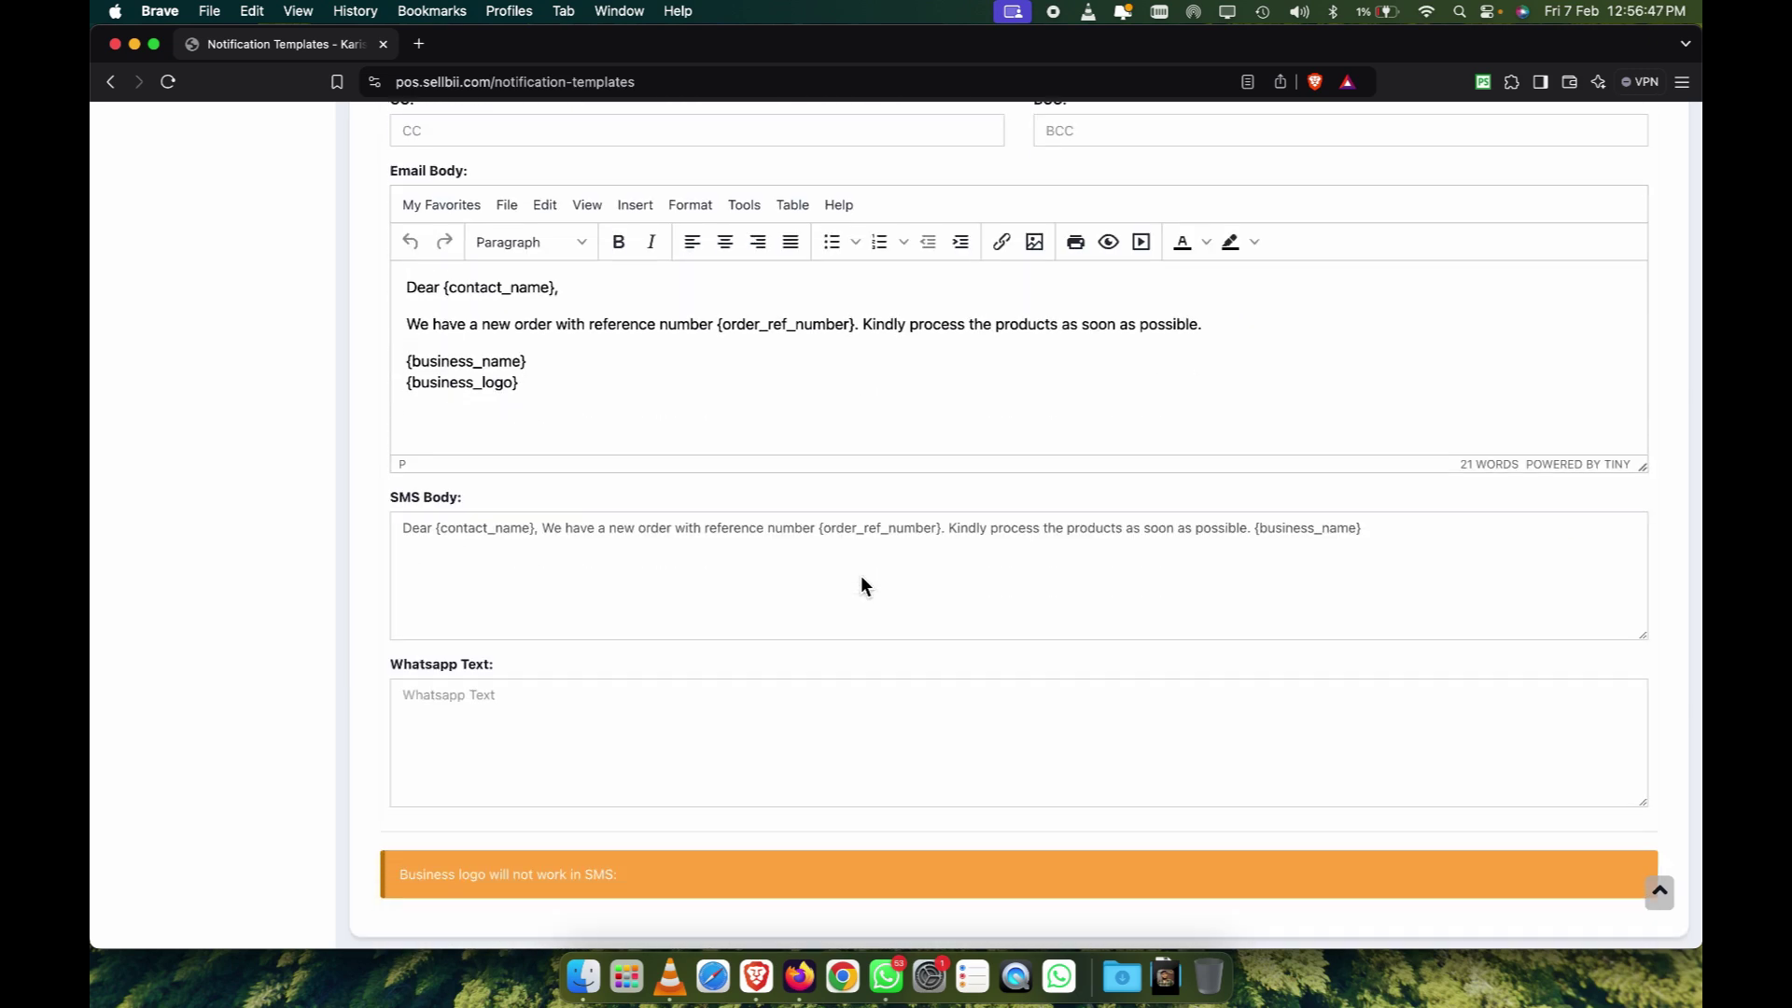
pyautogui.scroll(-2, 861, 575)
pyautogui.scroll(15, 859, 574)
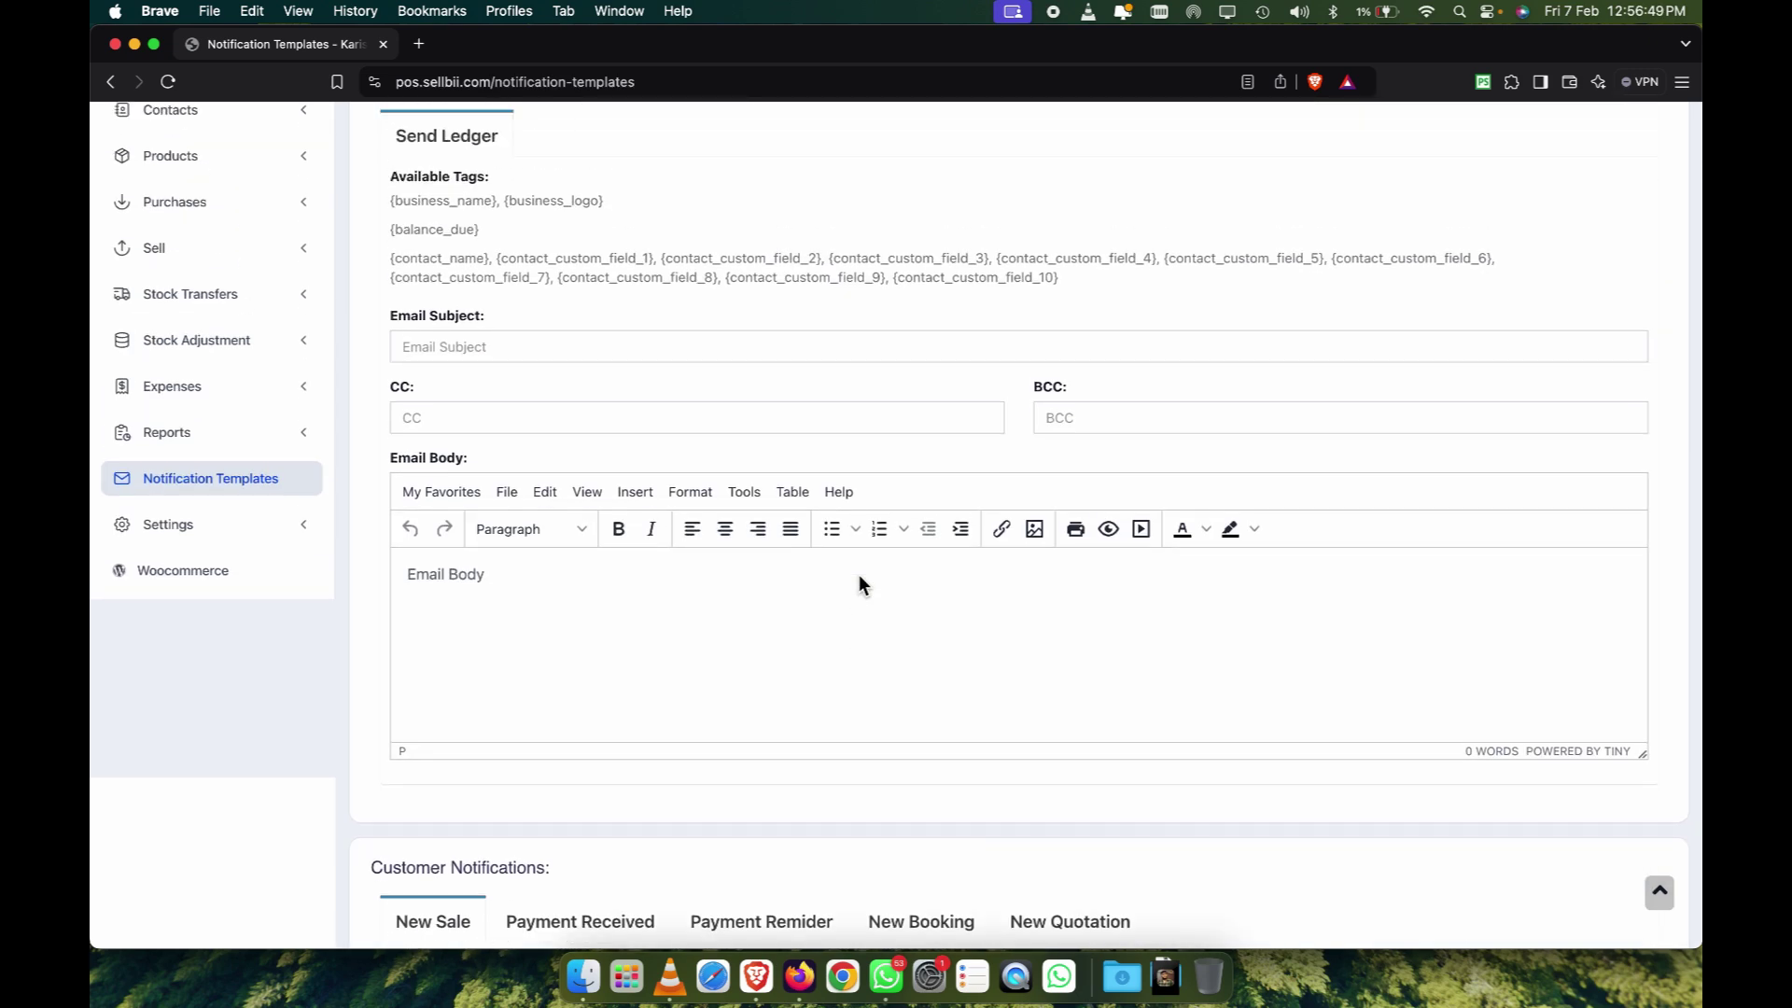
pyautogui.scroll(1, 859, 574)
pyautogui.scroll(-6, 774, 580)
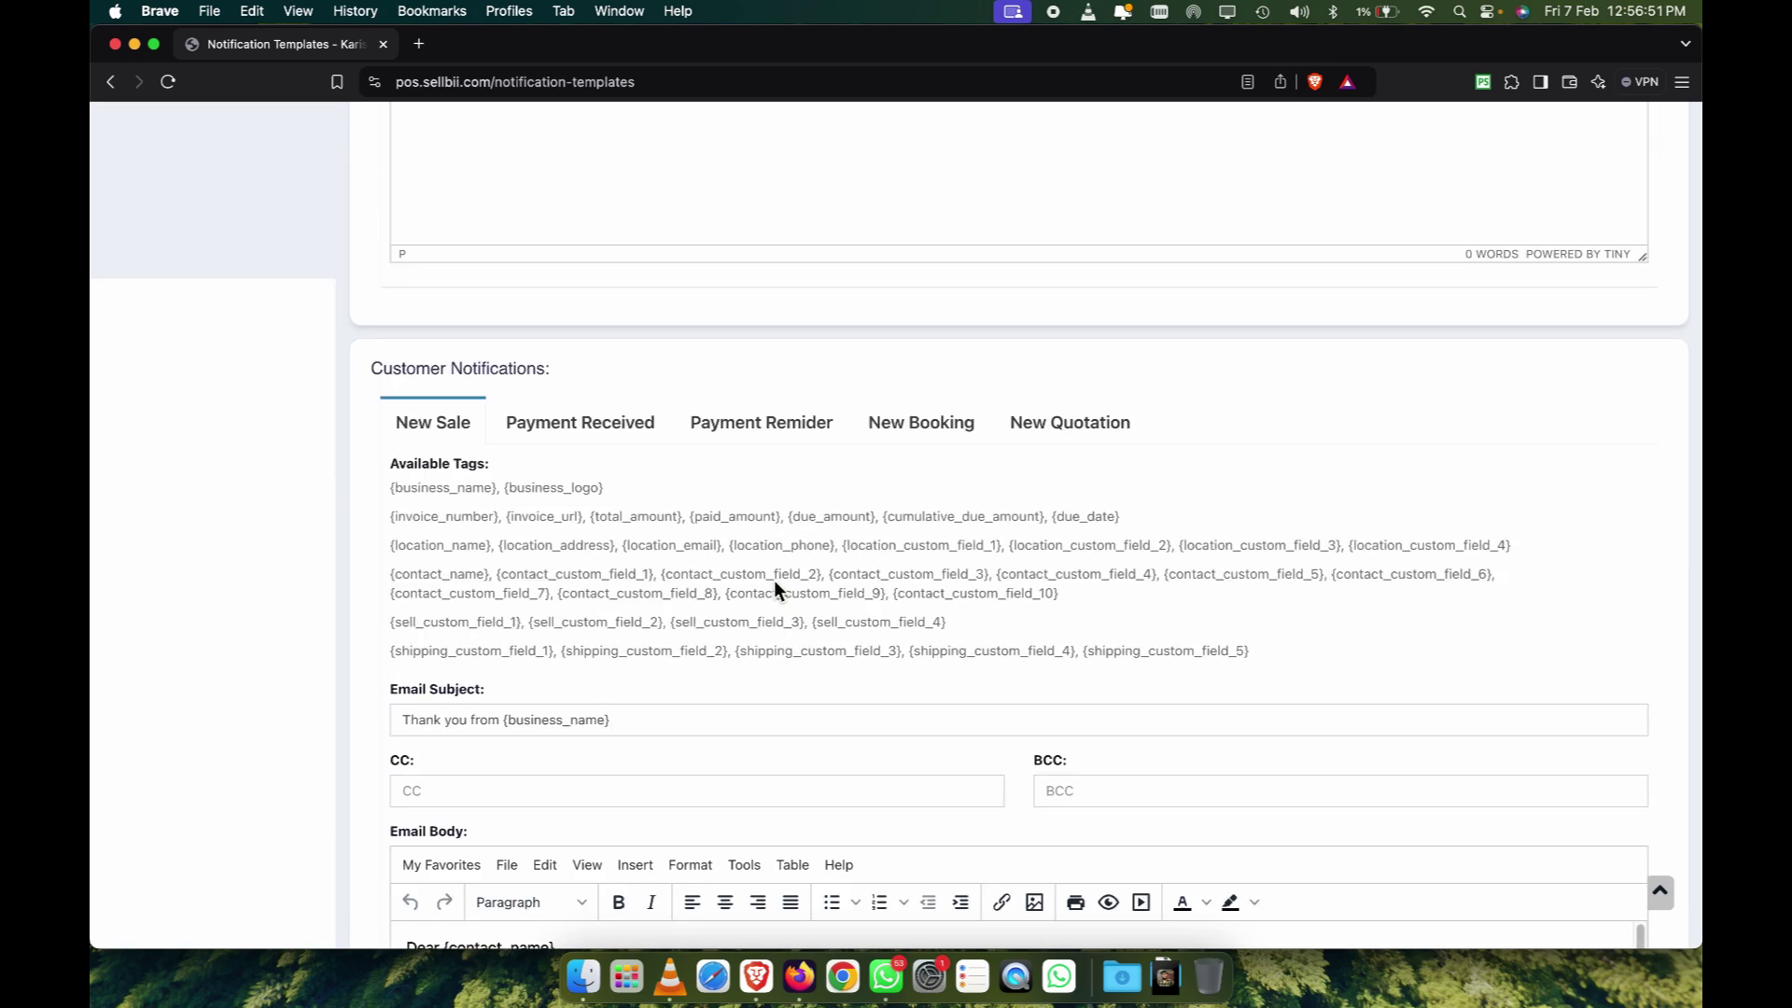
# View the general Business Settings, checking the business name, currency, logo upload and financial year fields.
pyautogui.scroll(5, 775, 579)
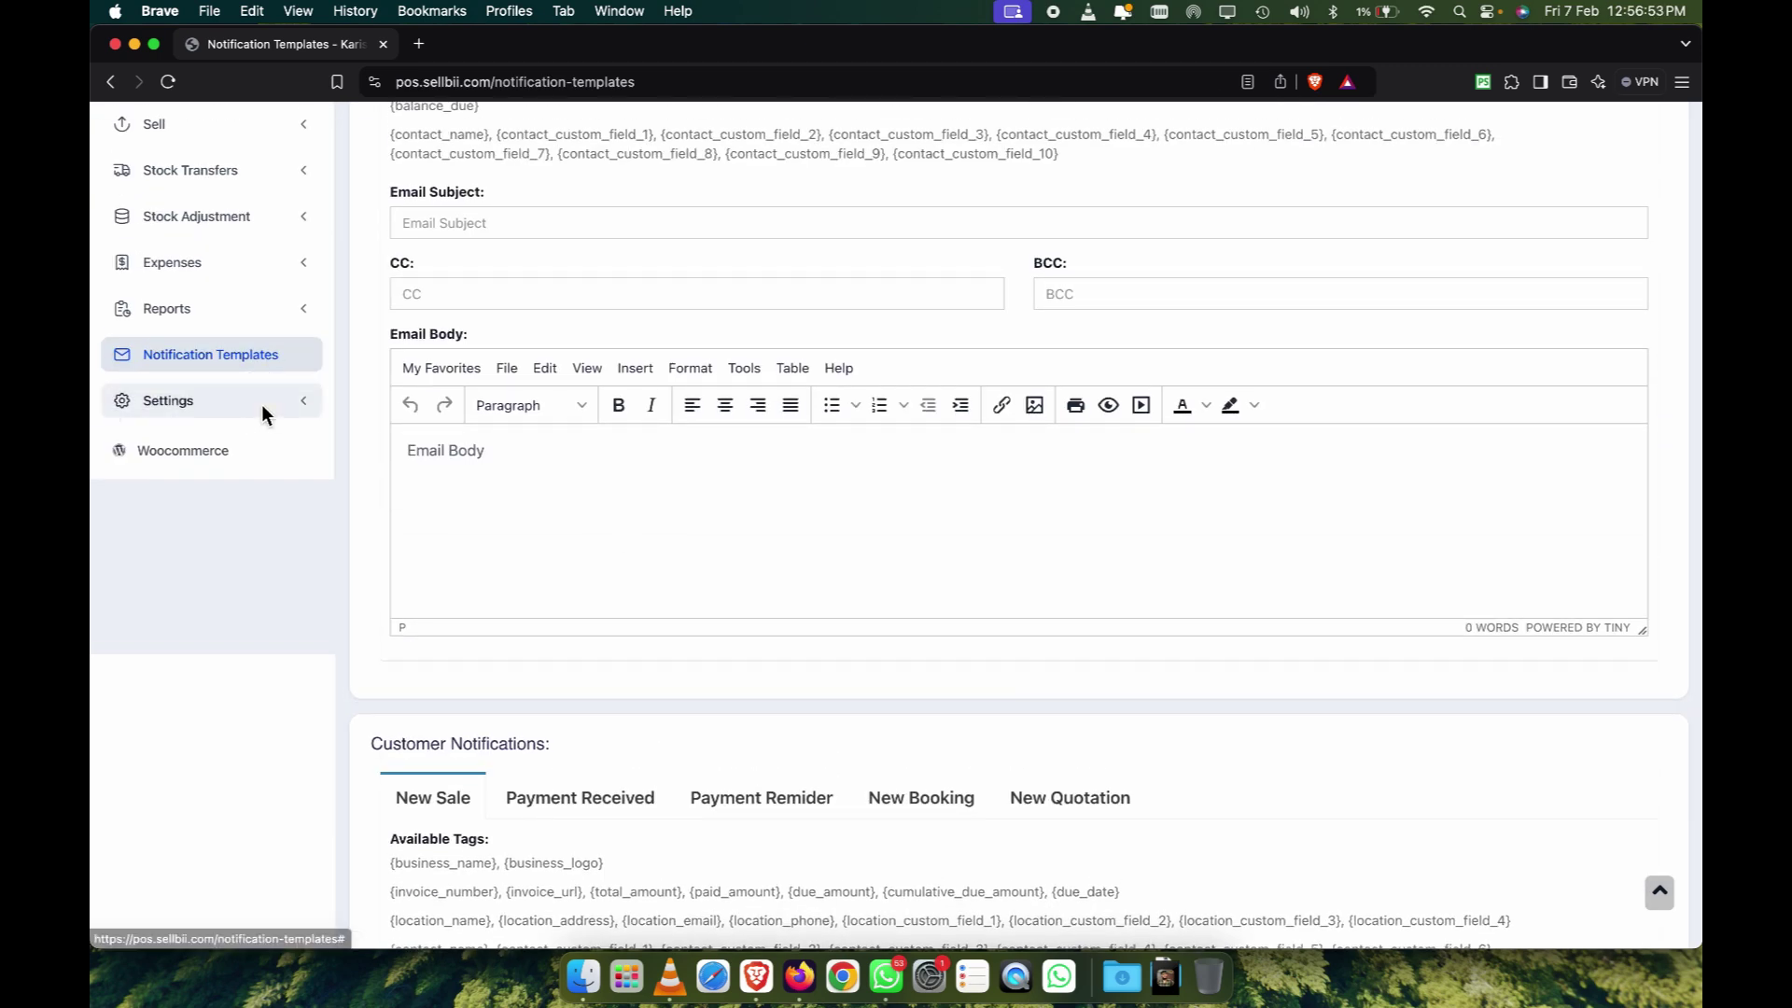
pyautogui.click(261, 405)
pyautogui.click(201, 435)
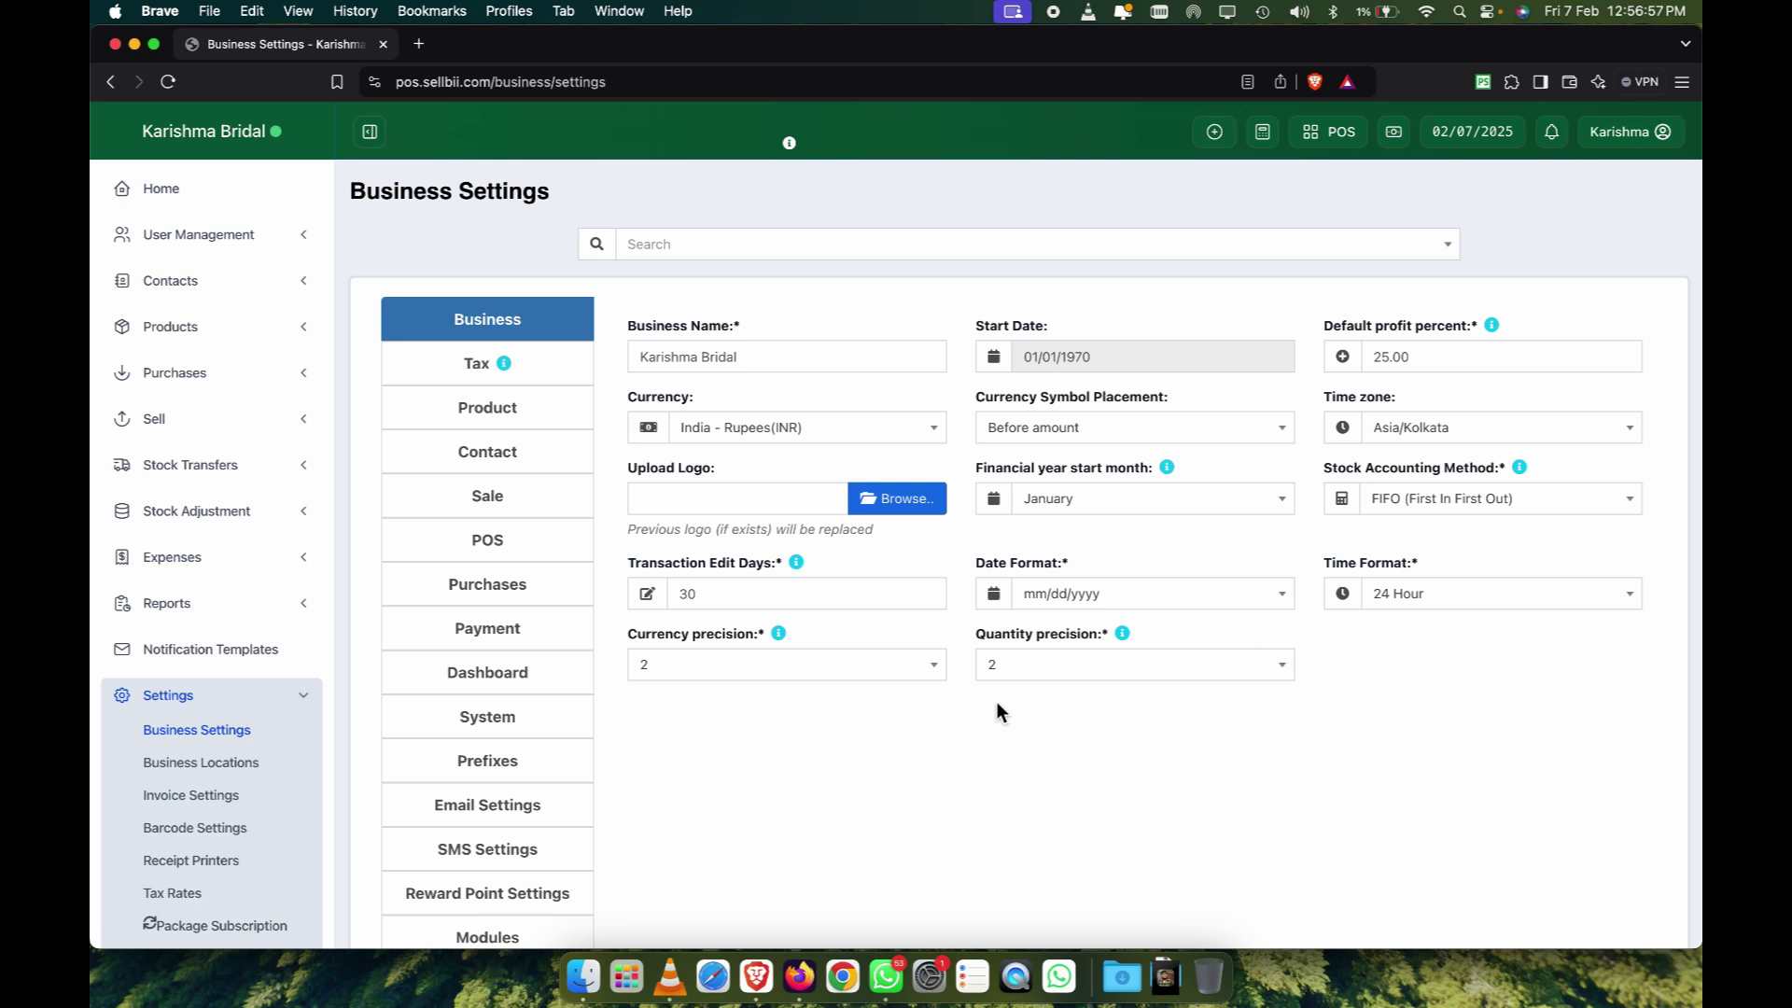
pyautogui.tripleClick(825, 368)
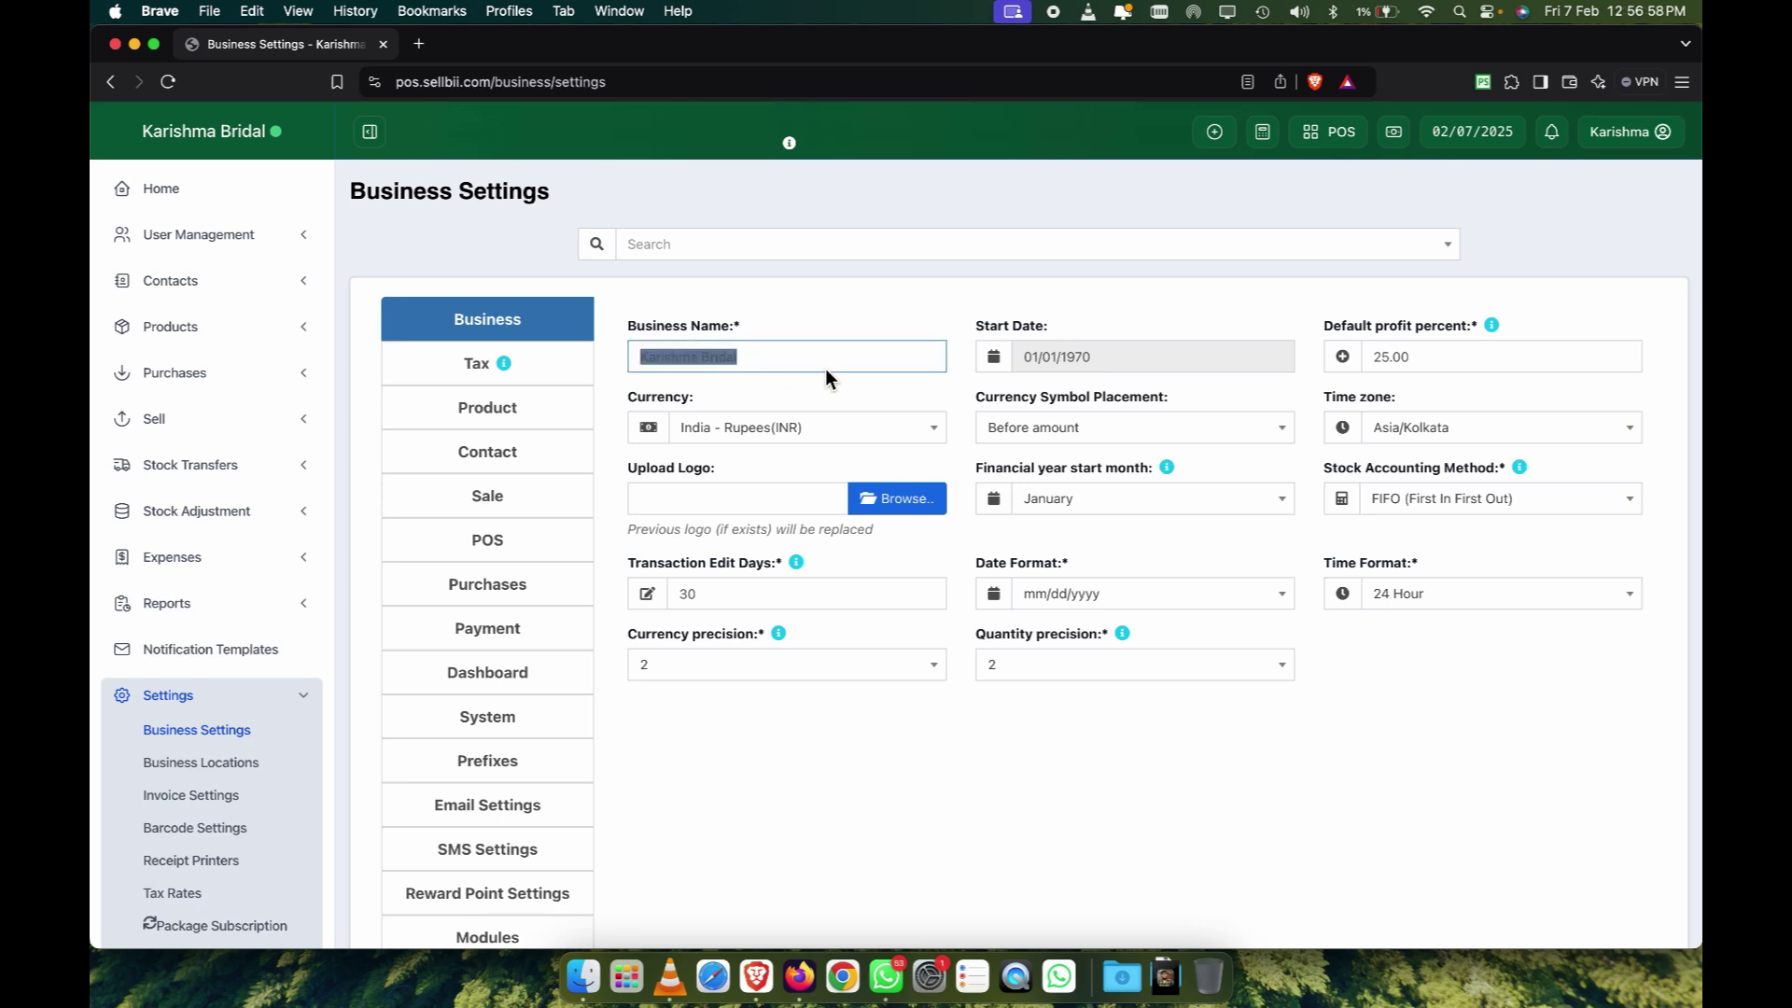
pyautogui.click(924, 401)
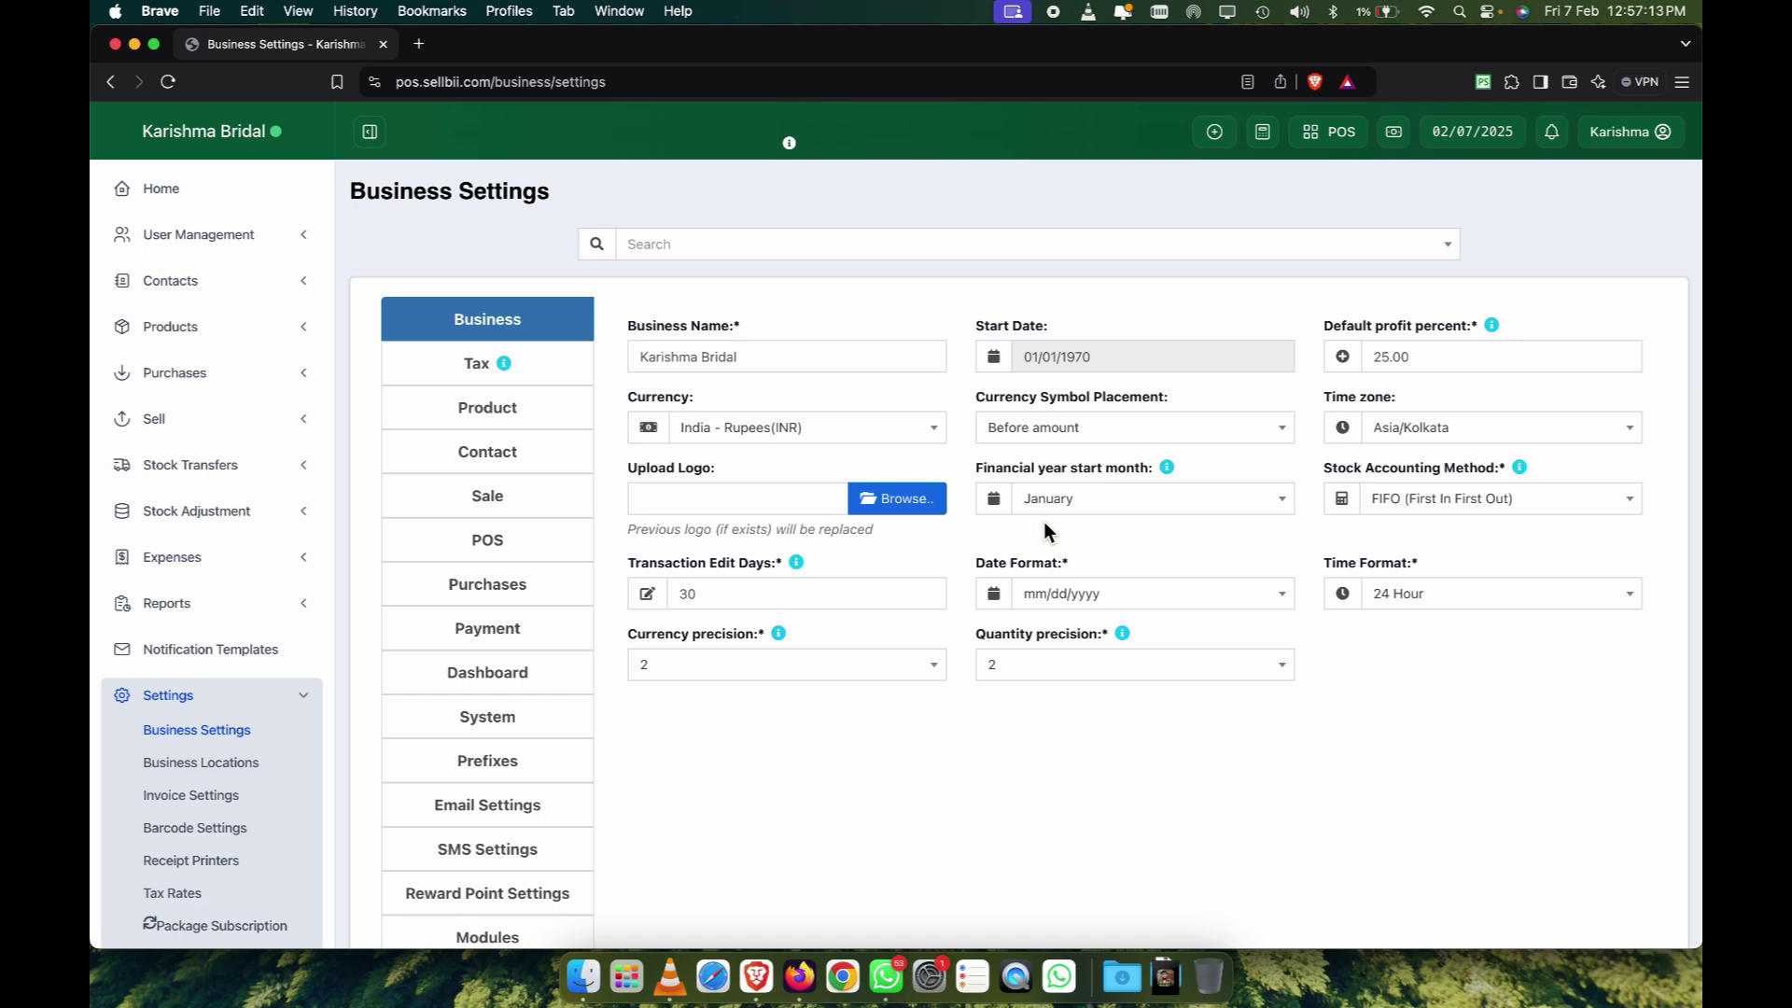
pyautogui.click(663, 506)
# Examine the Tax, Product and Contact sections of the Business Settings.
pyautogui.click(487, 359)
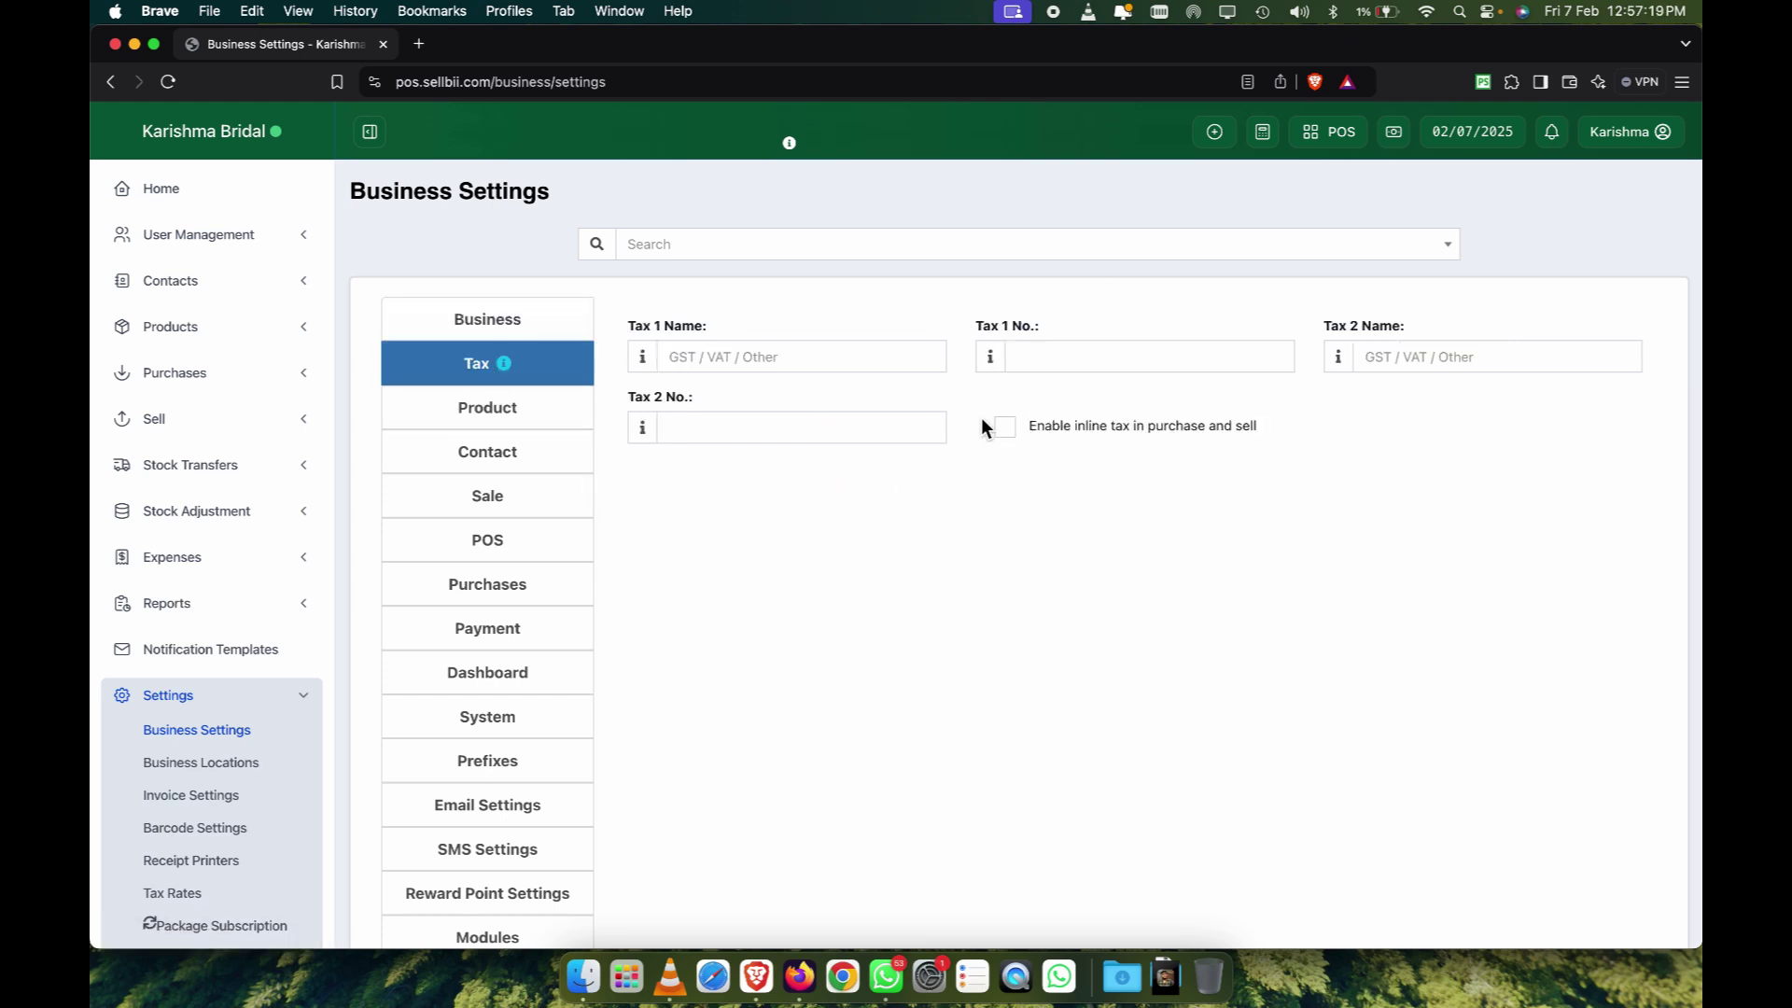
pyautogui.click(478, 409)
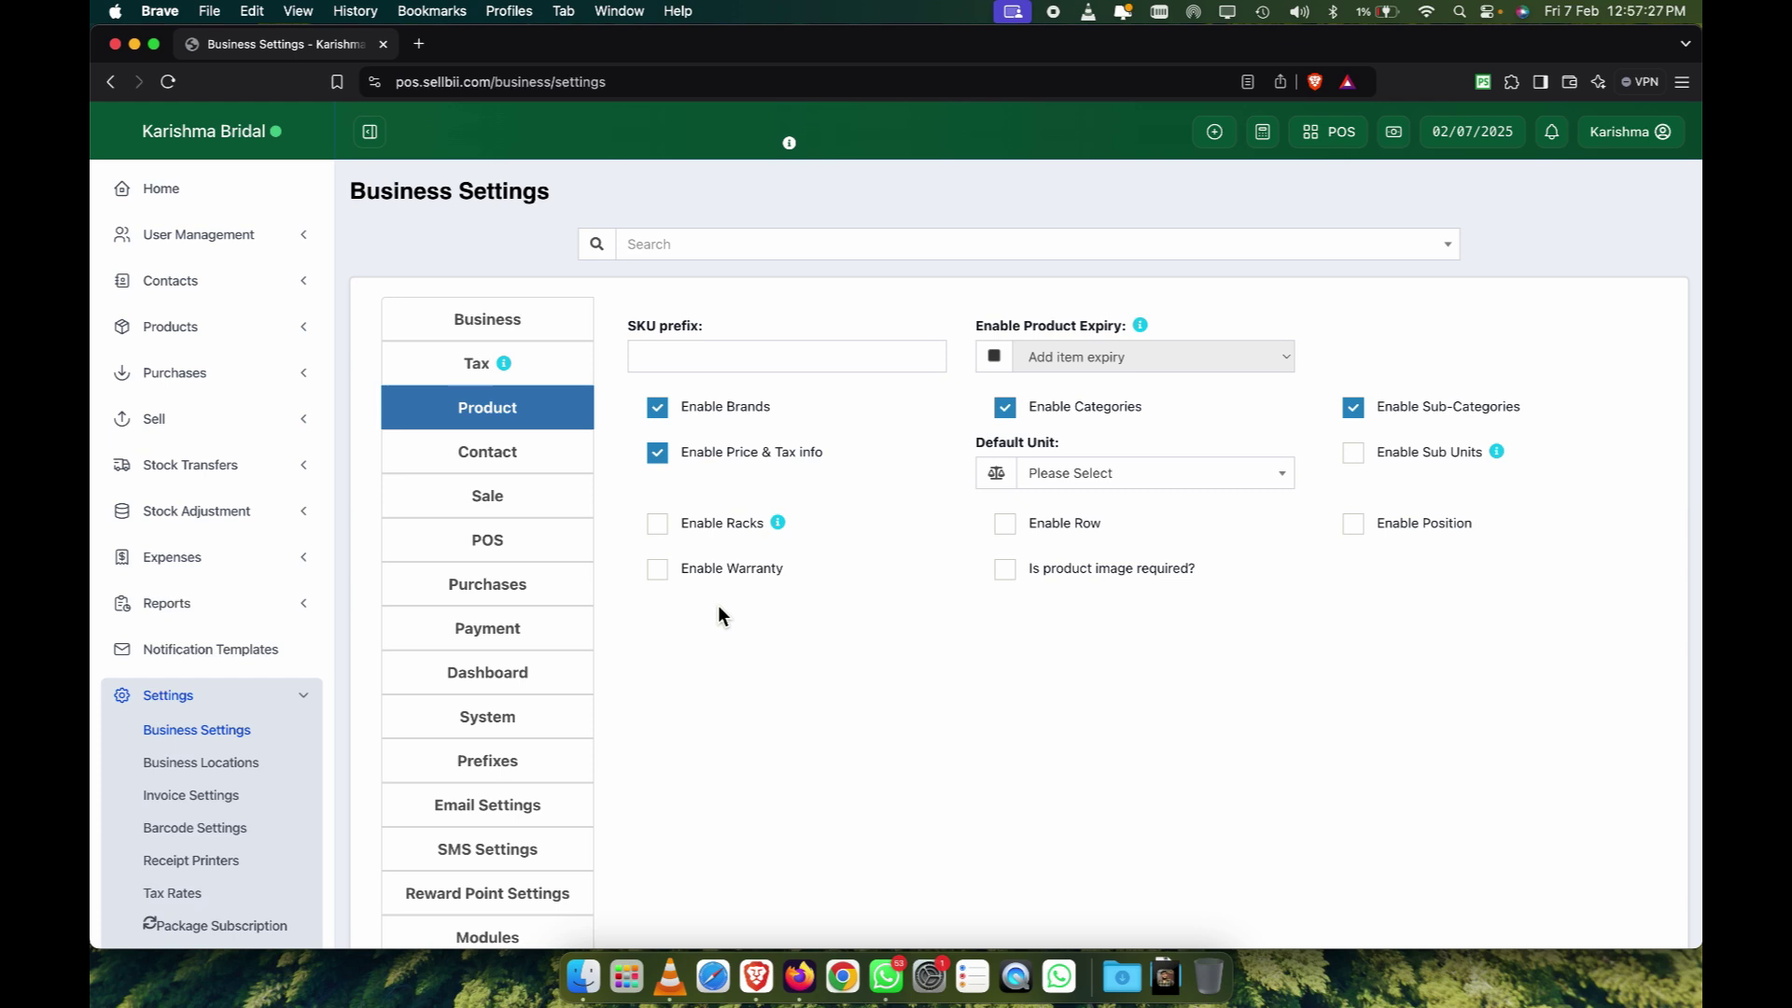
pyautogui.scroll(-2, 615, 590)
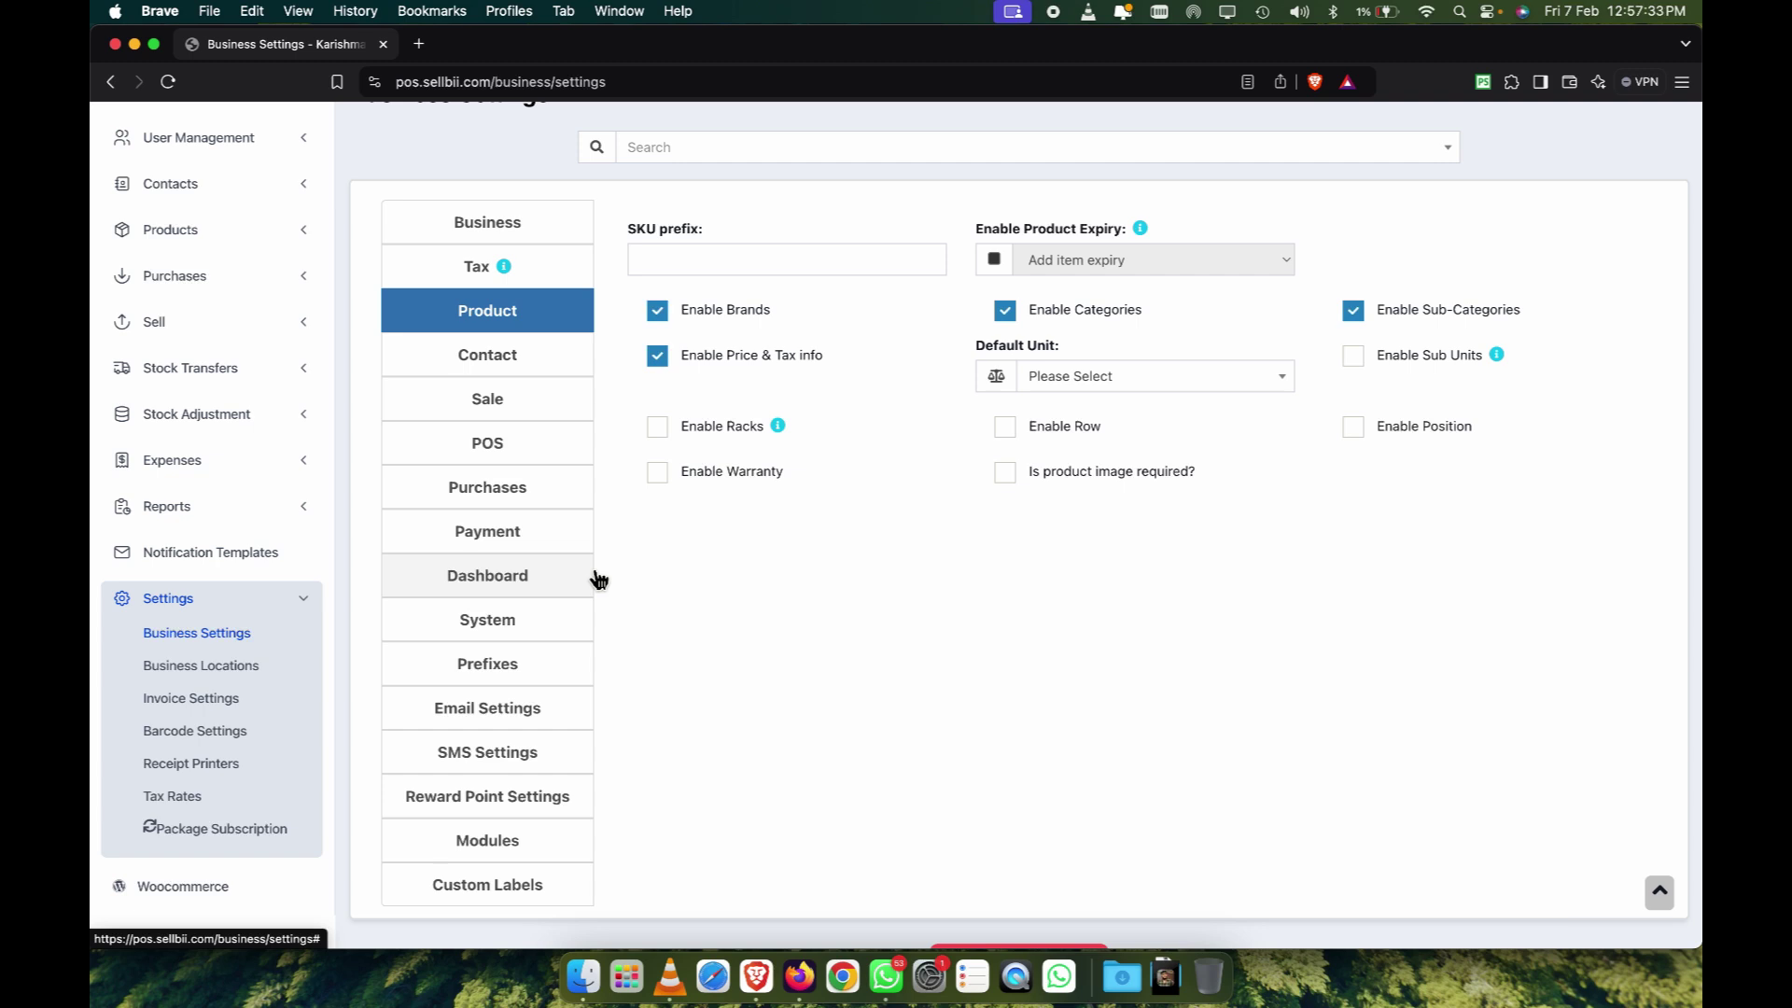
pyautogui.scroll(2, 206, 280)
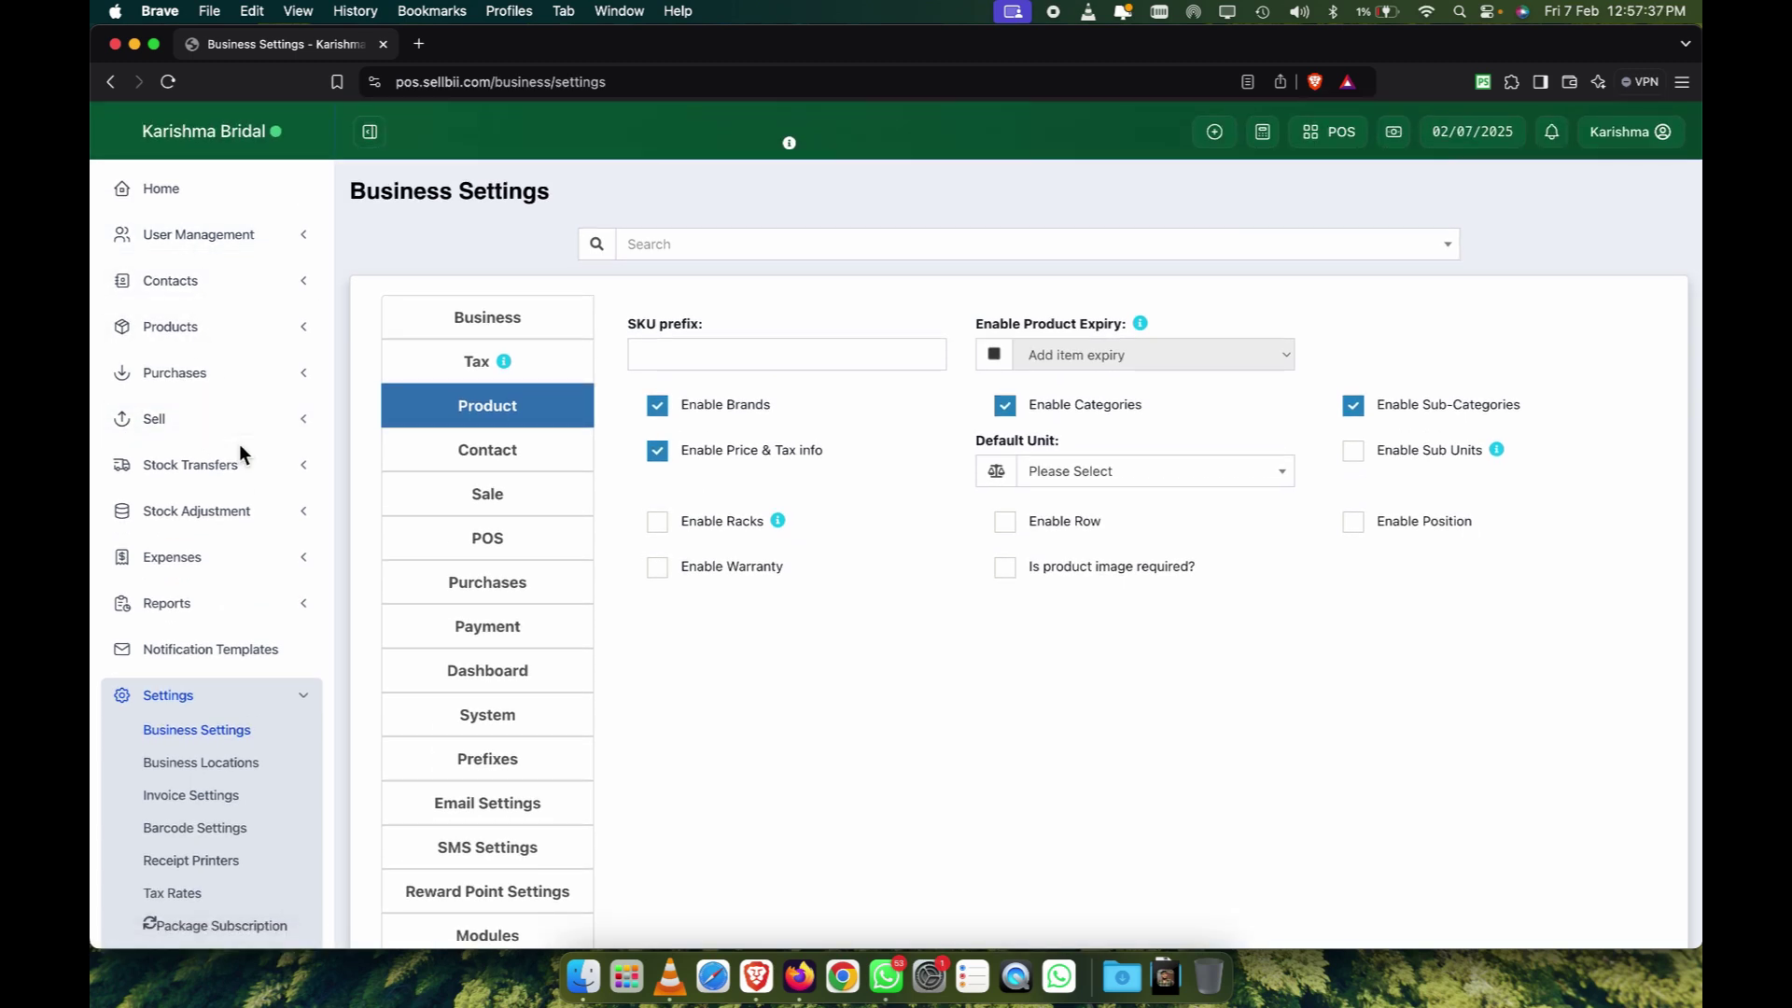
pyautogui.click(502, 471)
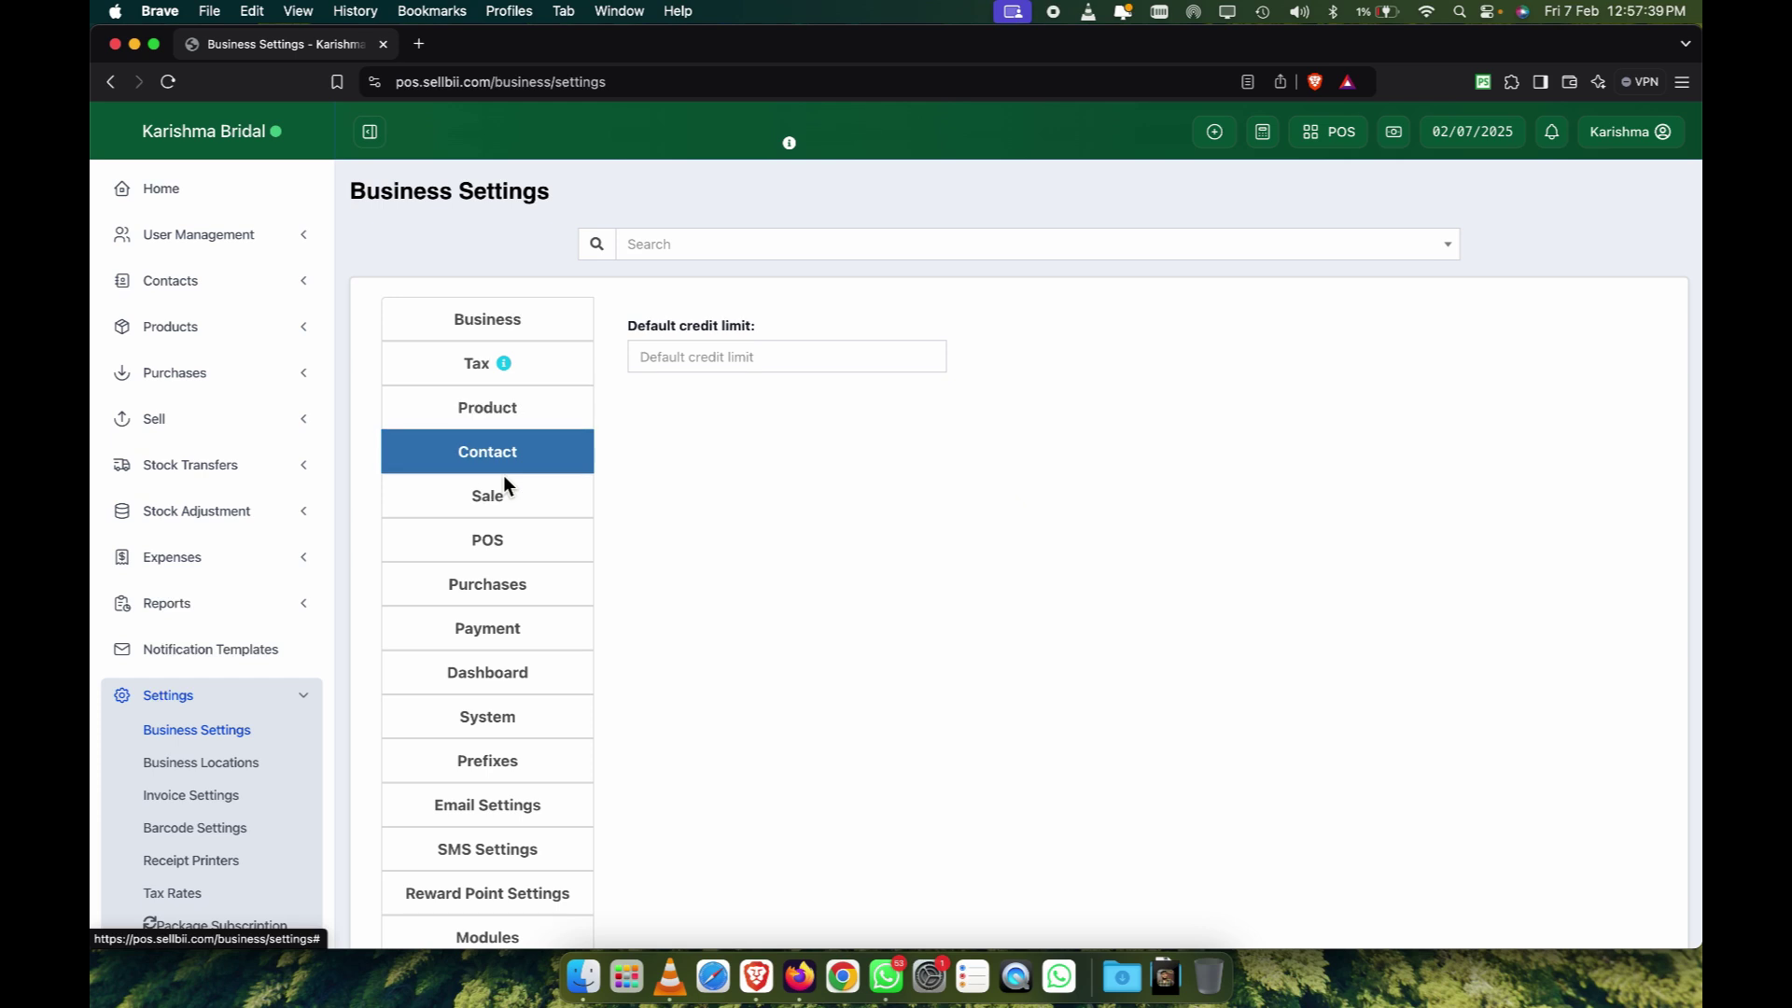
# View the Business Locations list, and the invoice schemes and layouts in the Invoice Settings.
pyautogui.scroll(-4, 491, 631)
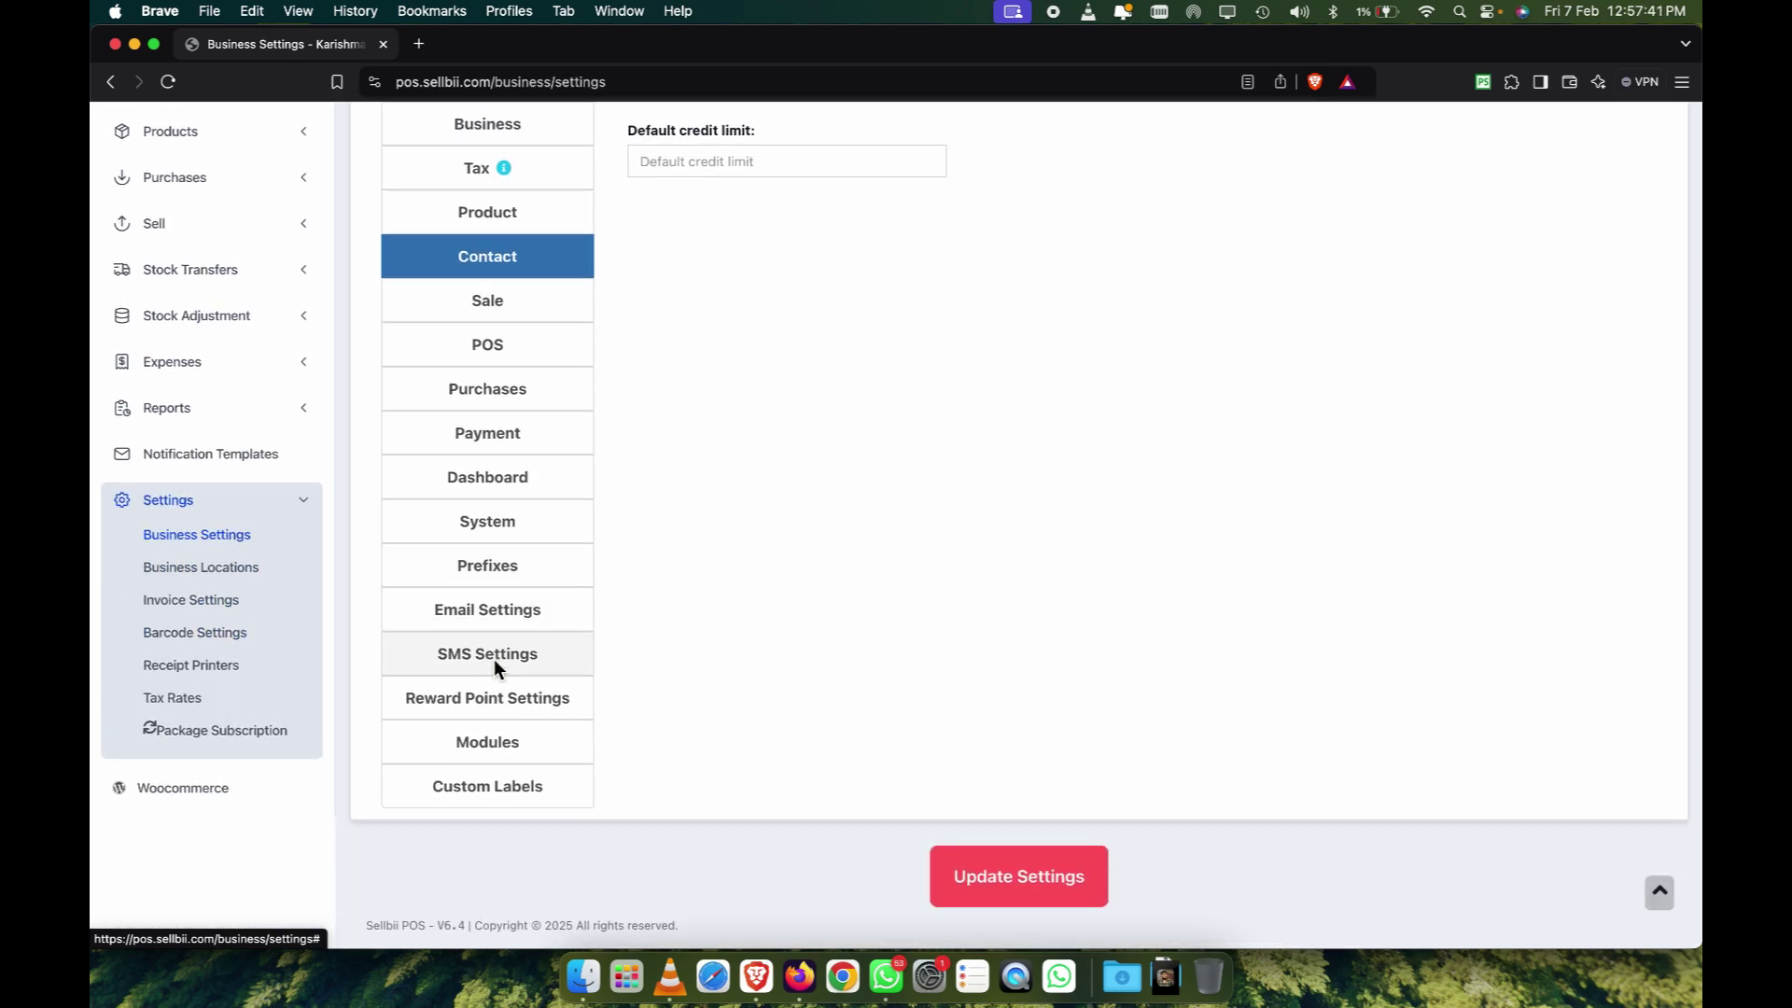
pyautogui.click(165, 573)
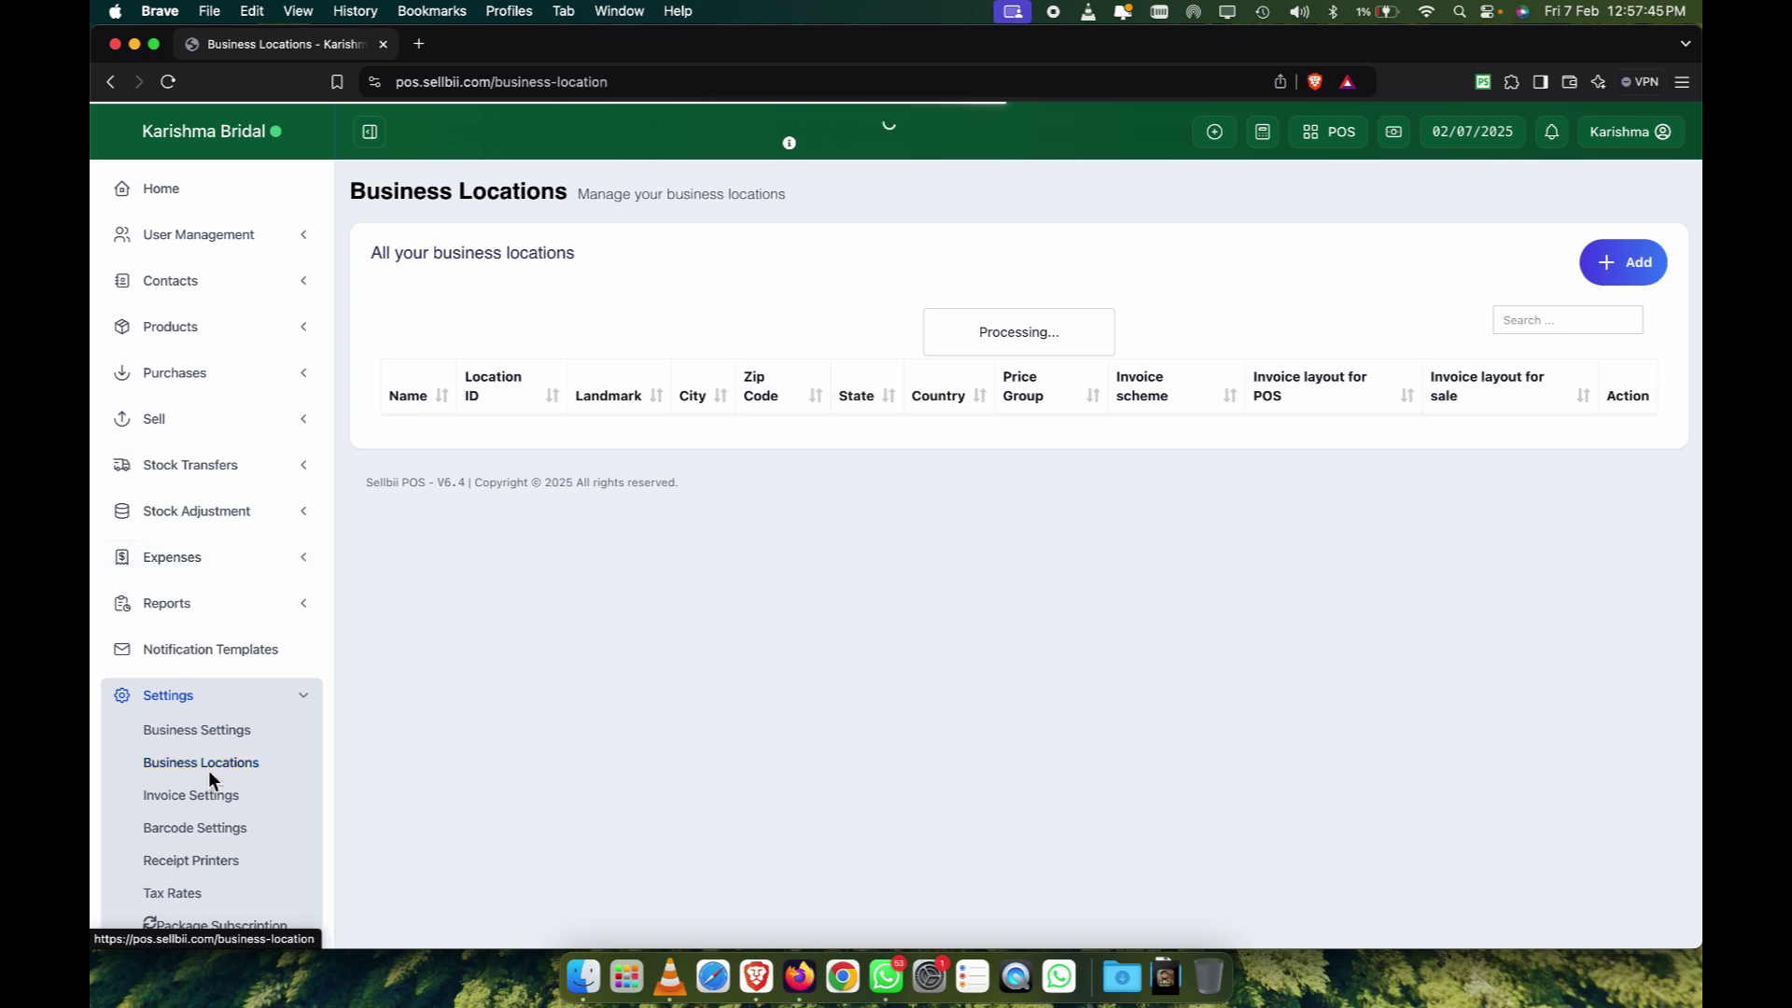
pyautogui.scroll(-1, 197, 771)
pyautogui.click(187, 764)
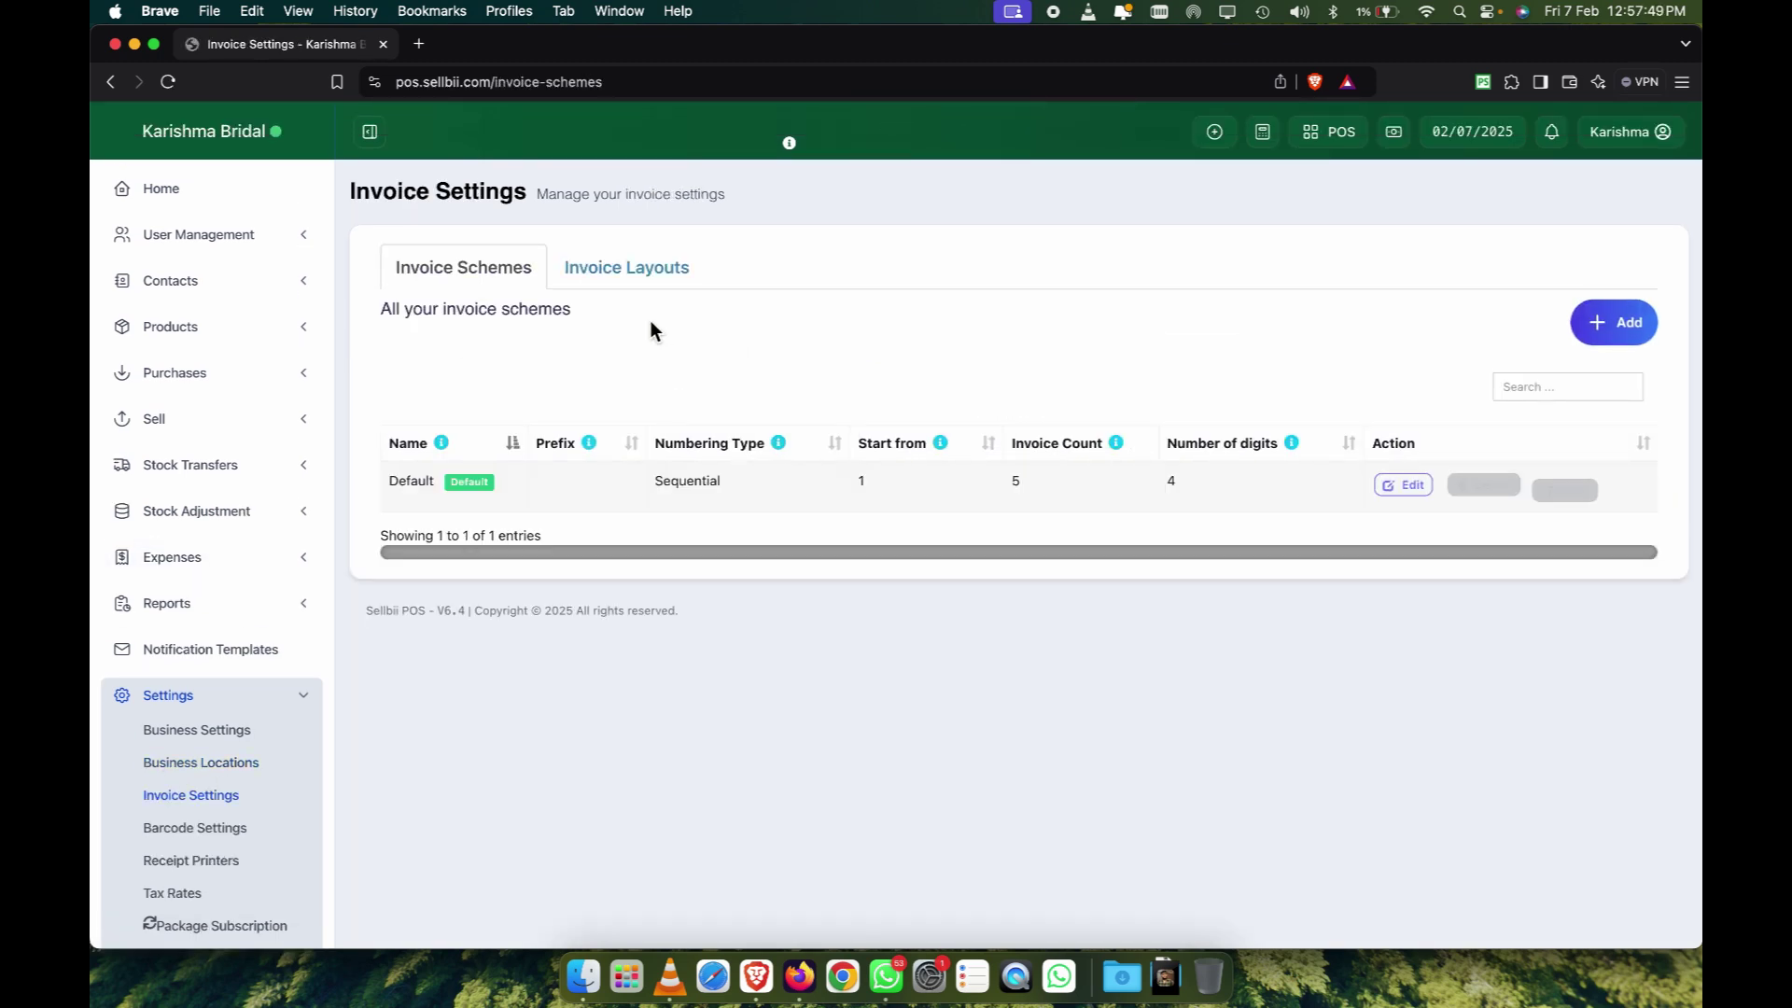
pyautogui.click(632, 279)
# Open the Default invoice layout for editing and check its design options, keeping Columnize Taxes (For normal printer).
pyautogui.click(564, 351)
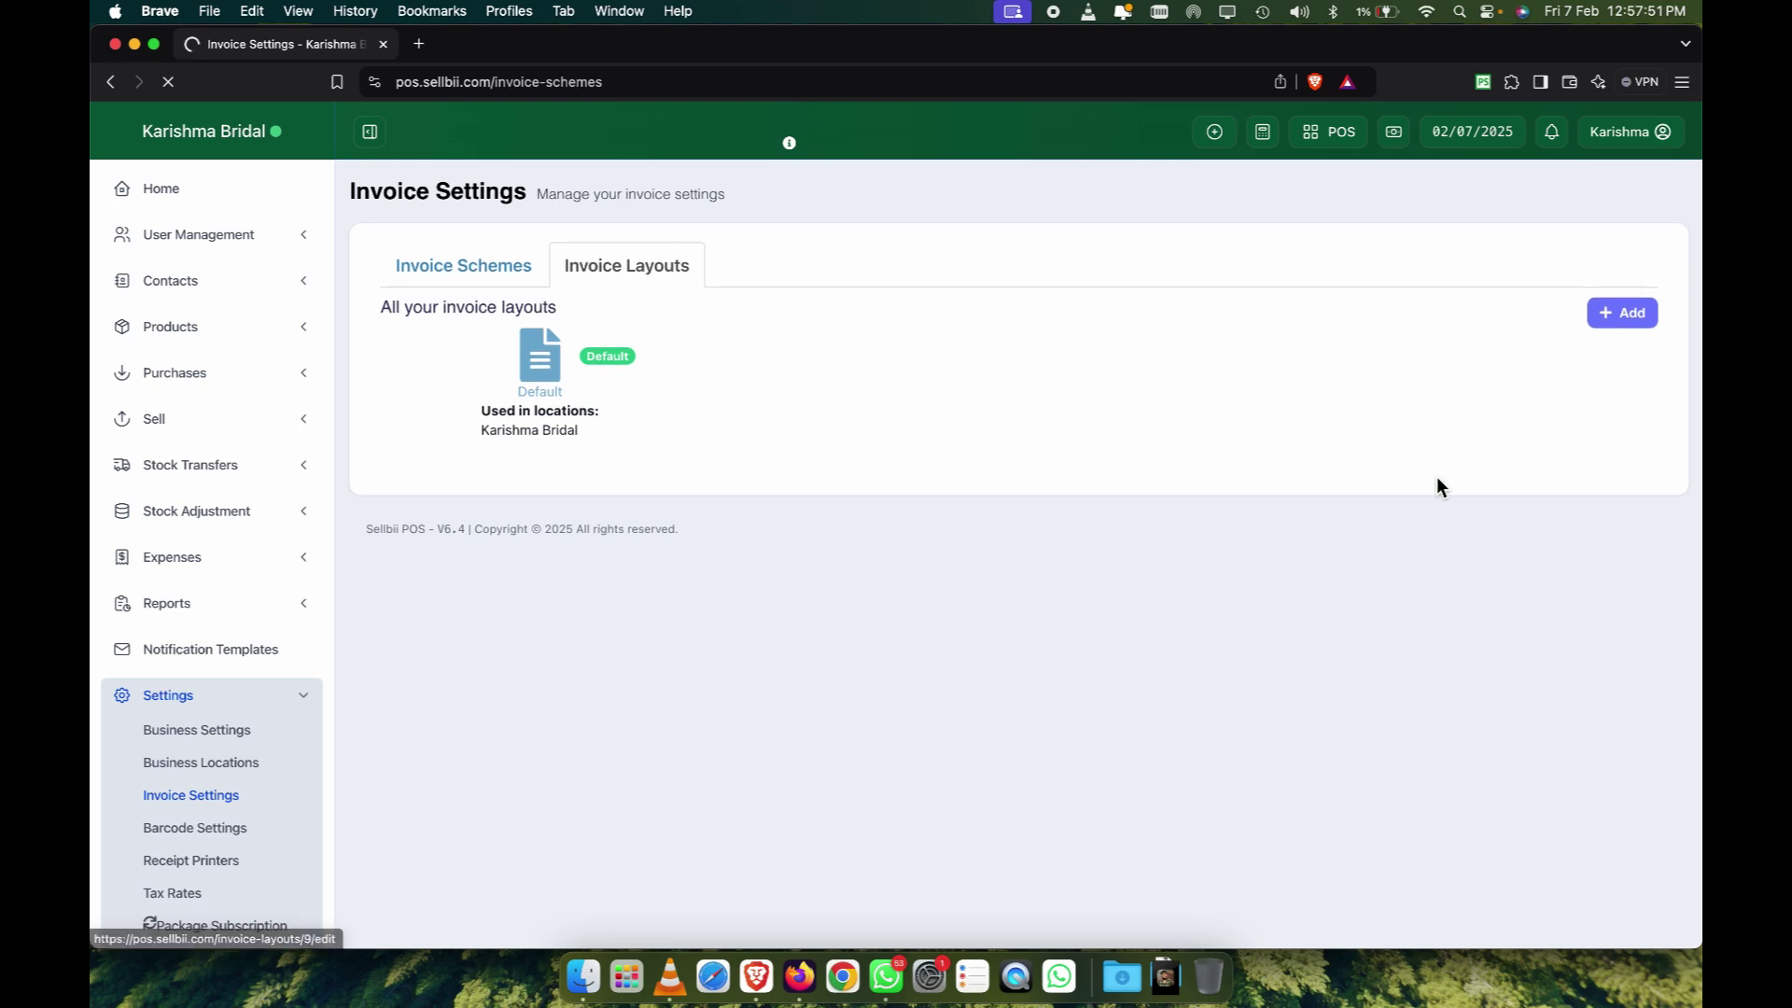
pyautogui.click(1316, 293)
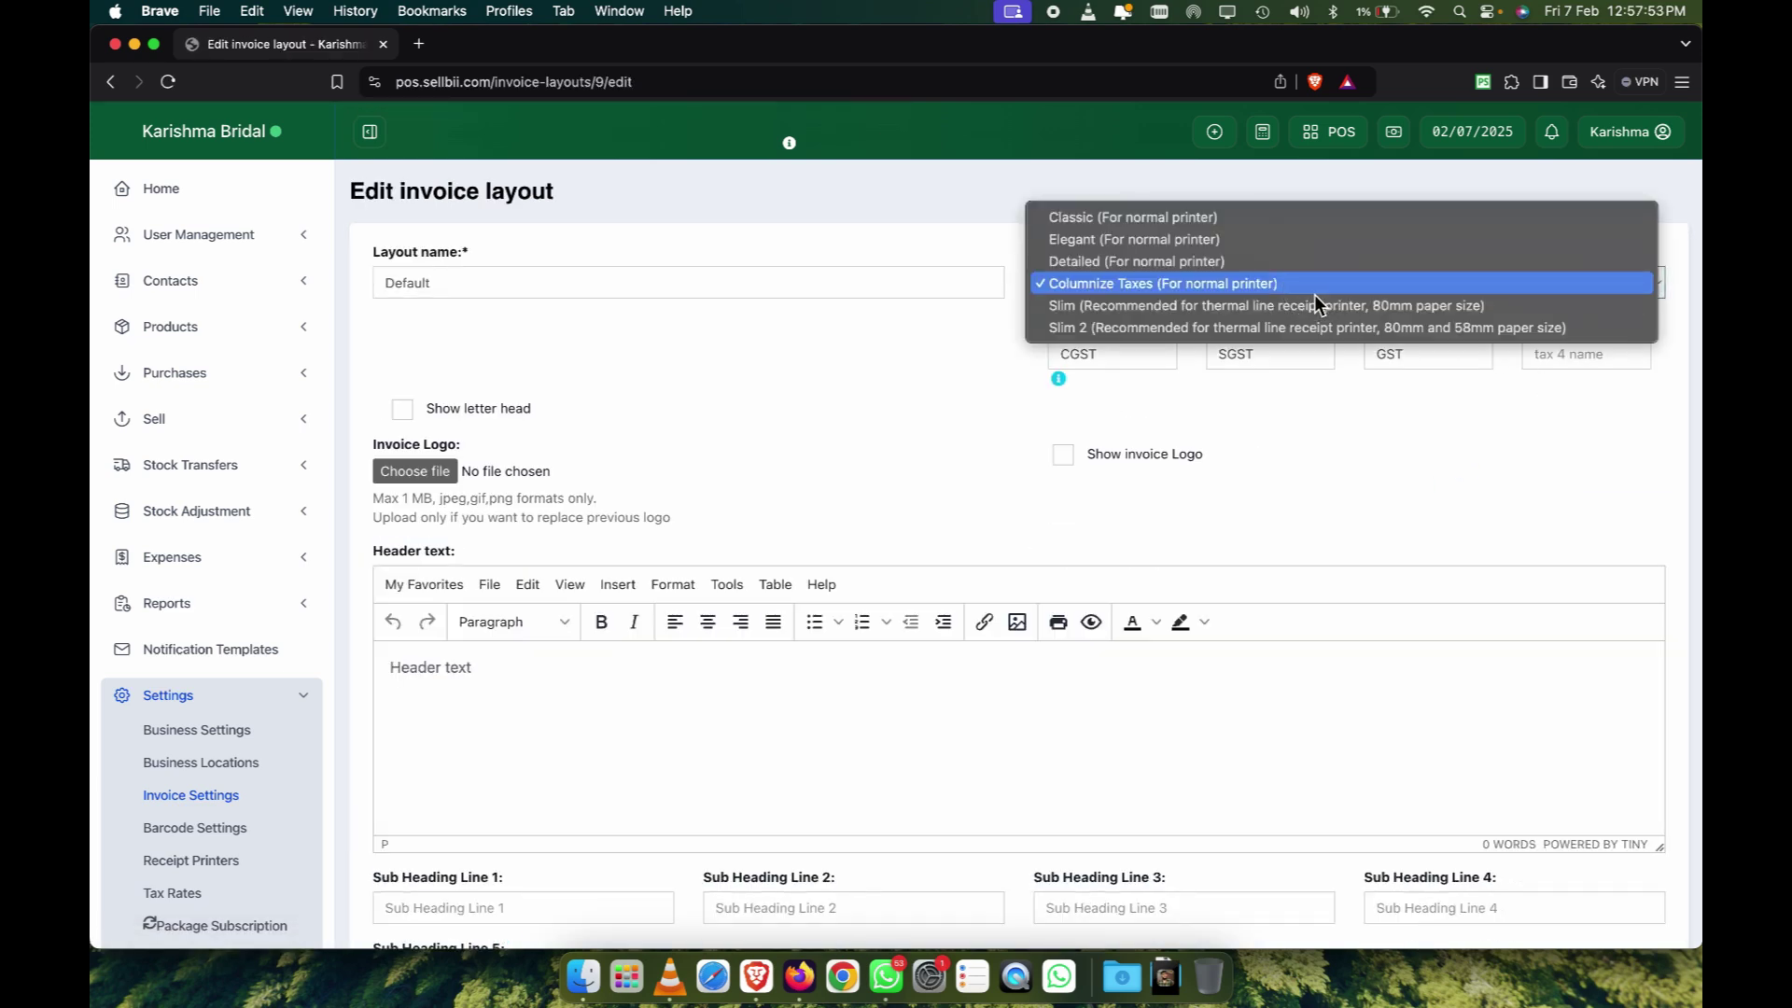
pyautogui.click(966, 440)
# Check the invoice logo upload without choosing a file, and examine the layout's heading, label and customer detail fields.
pyautogui.scroll(-1, 684, 508)
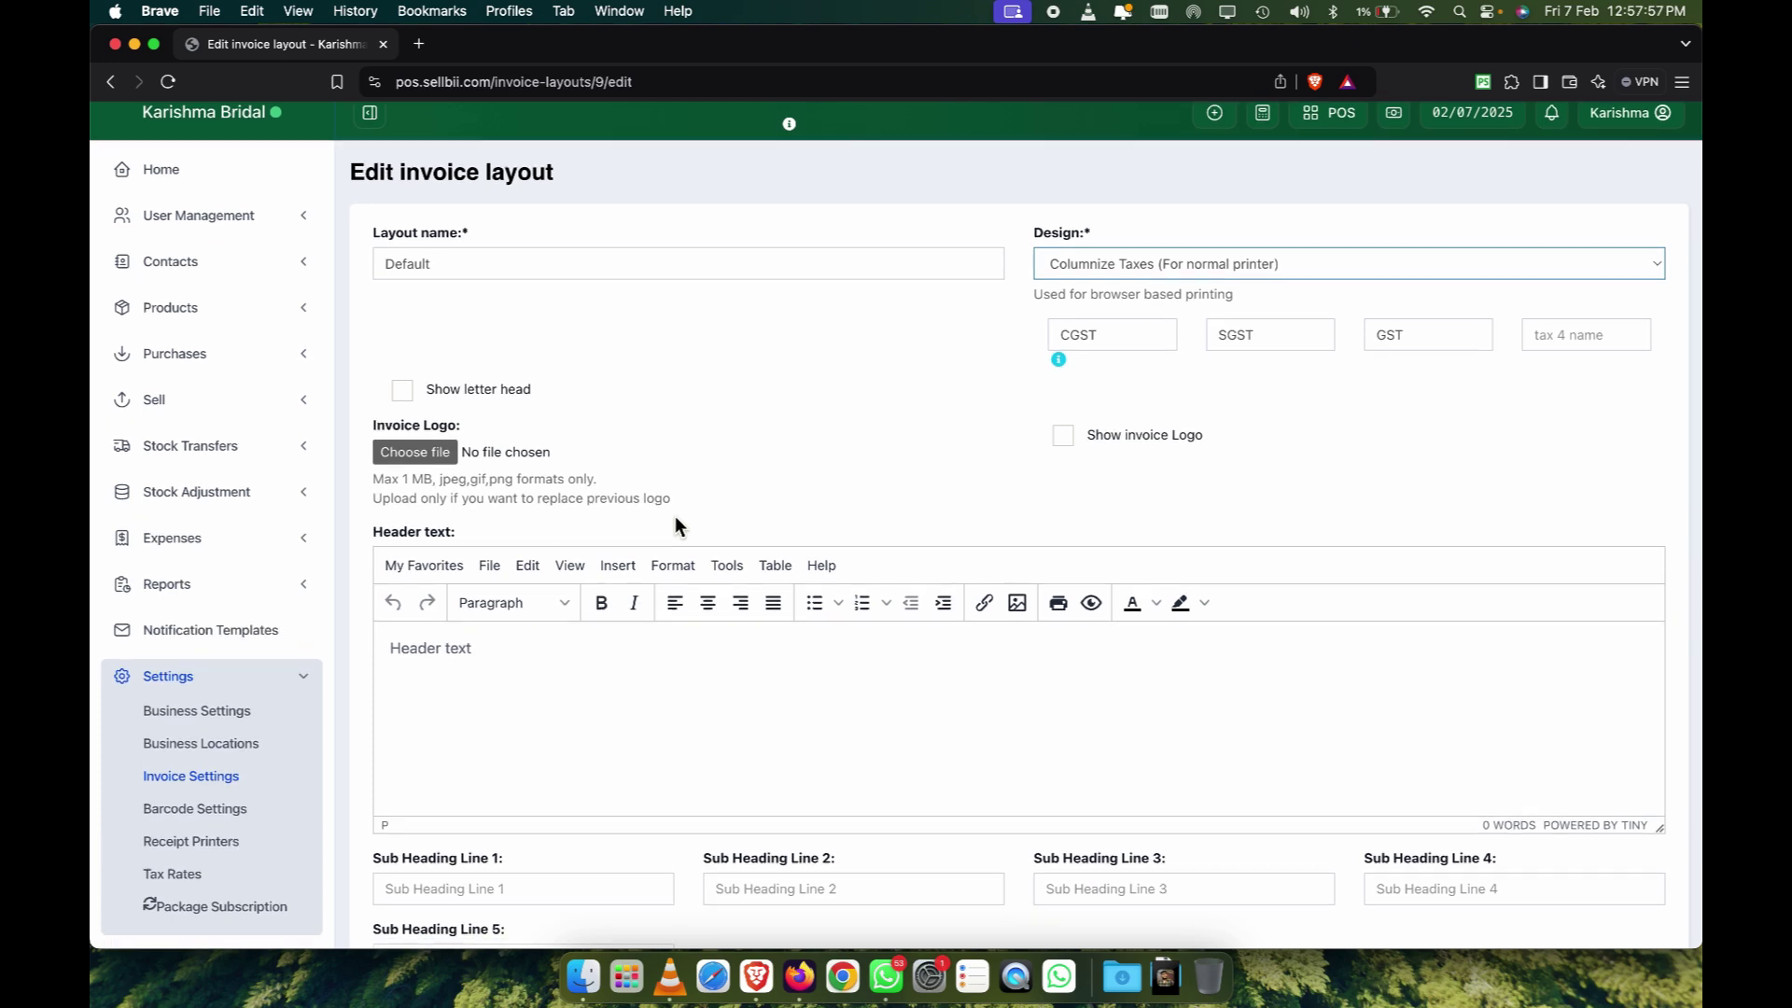
pyautogui.click(420, 455)
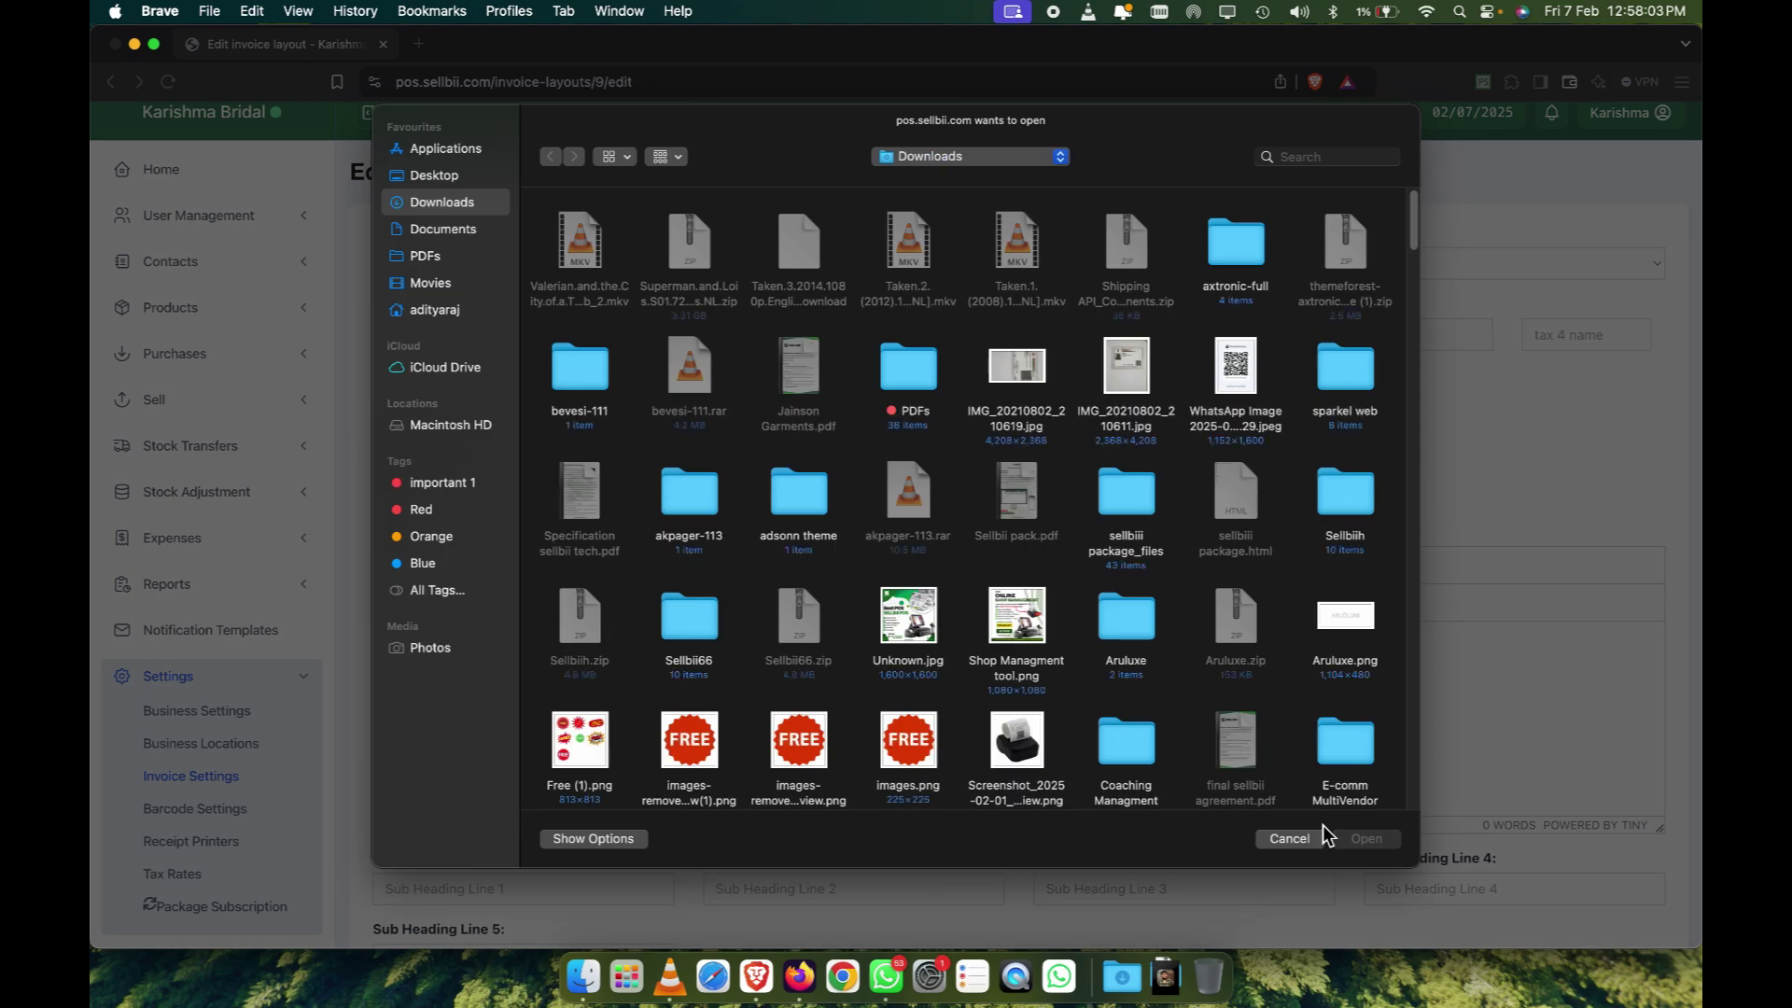
pyautogui.click(1290, 838)
pyautogui.scroll(-7, 549, 514)
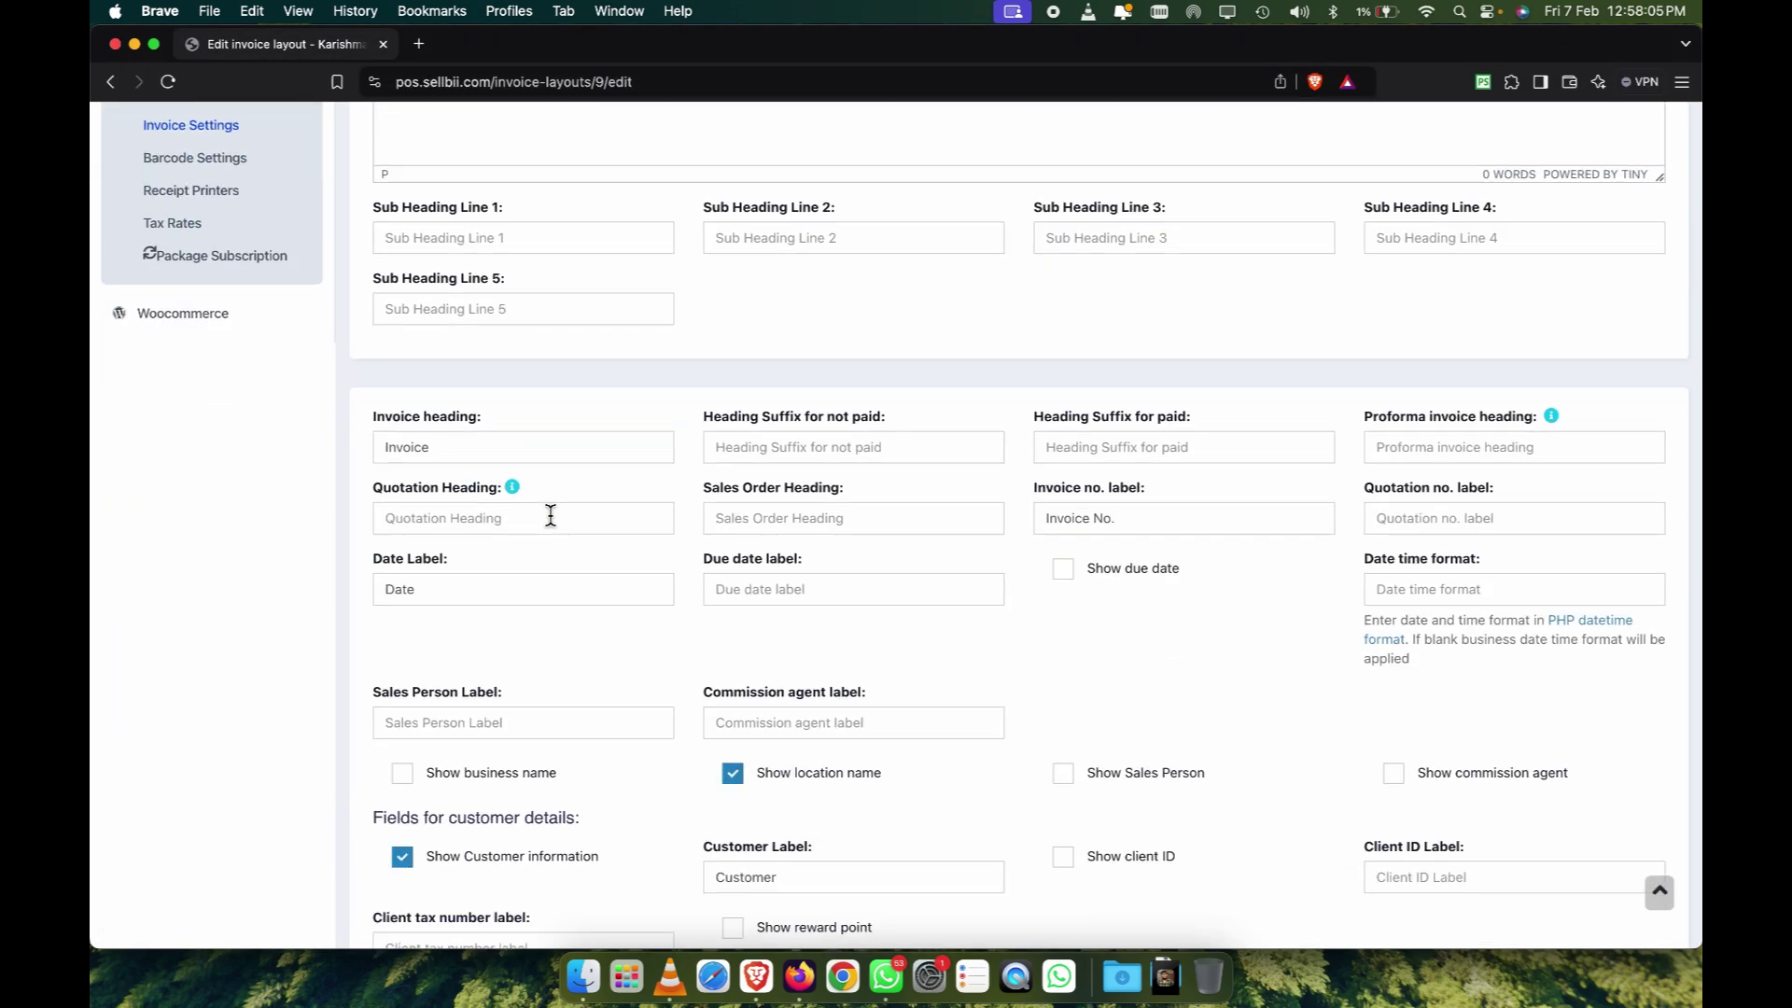
pyautogui.scroll(8, 551, 518)
pyautogui.scroll(-2, 289, 562)
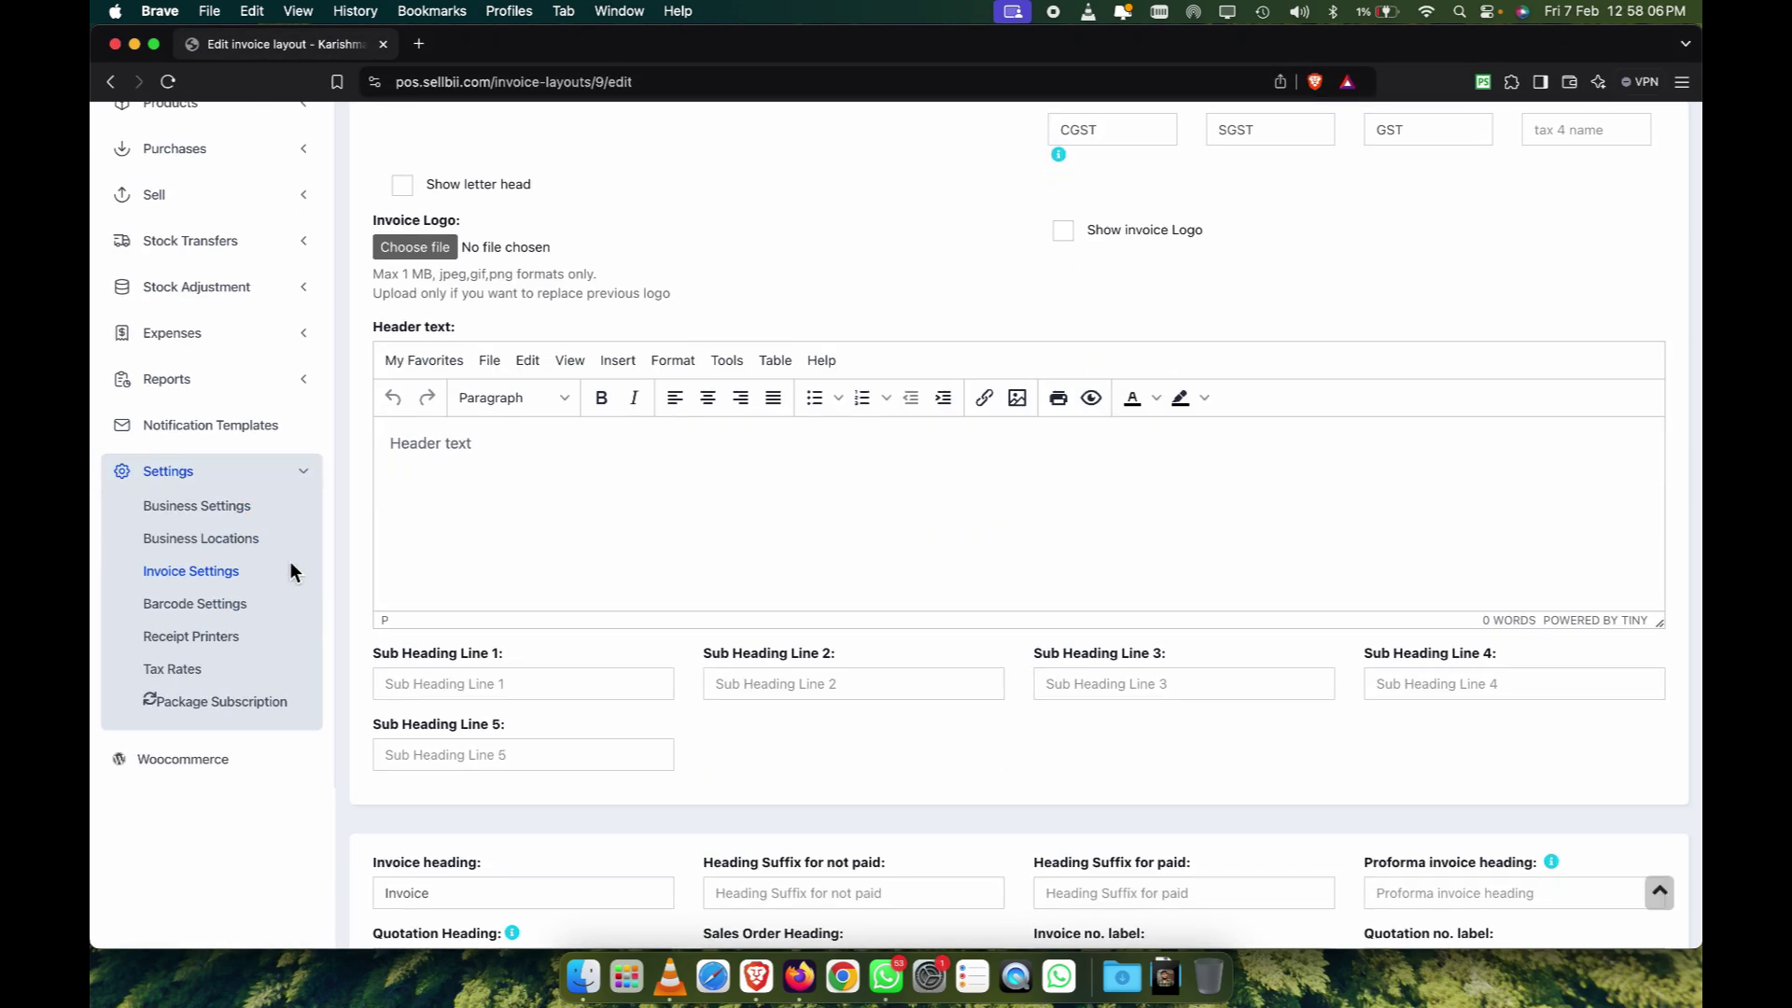
# View the Barcode Settings list and the Receipt Printers list in the settings.
pyautogui.click(214, 607)
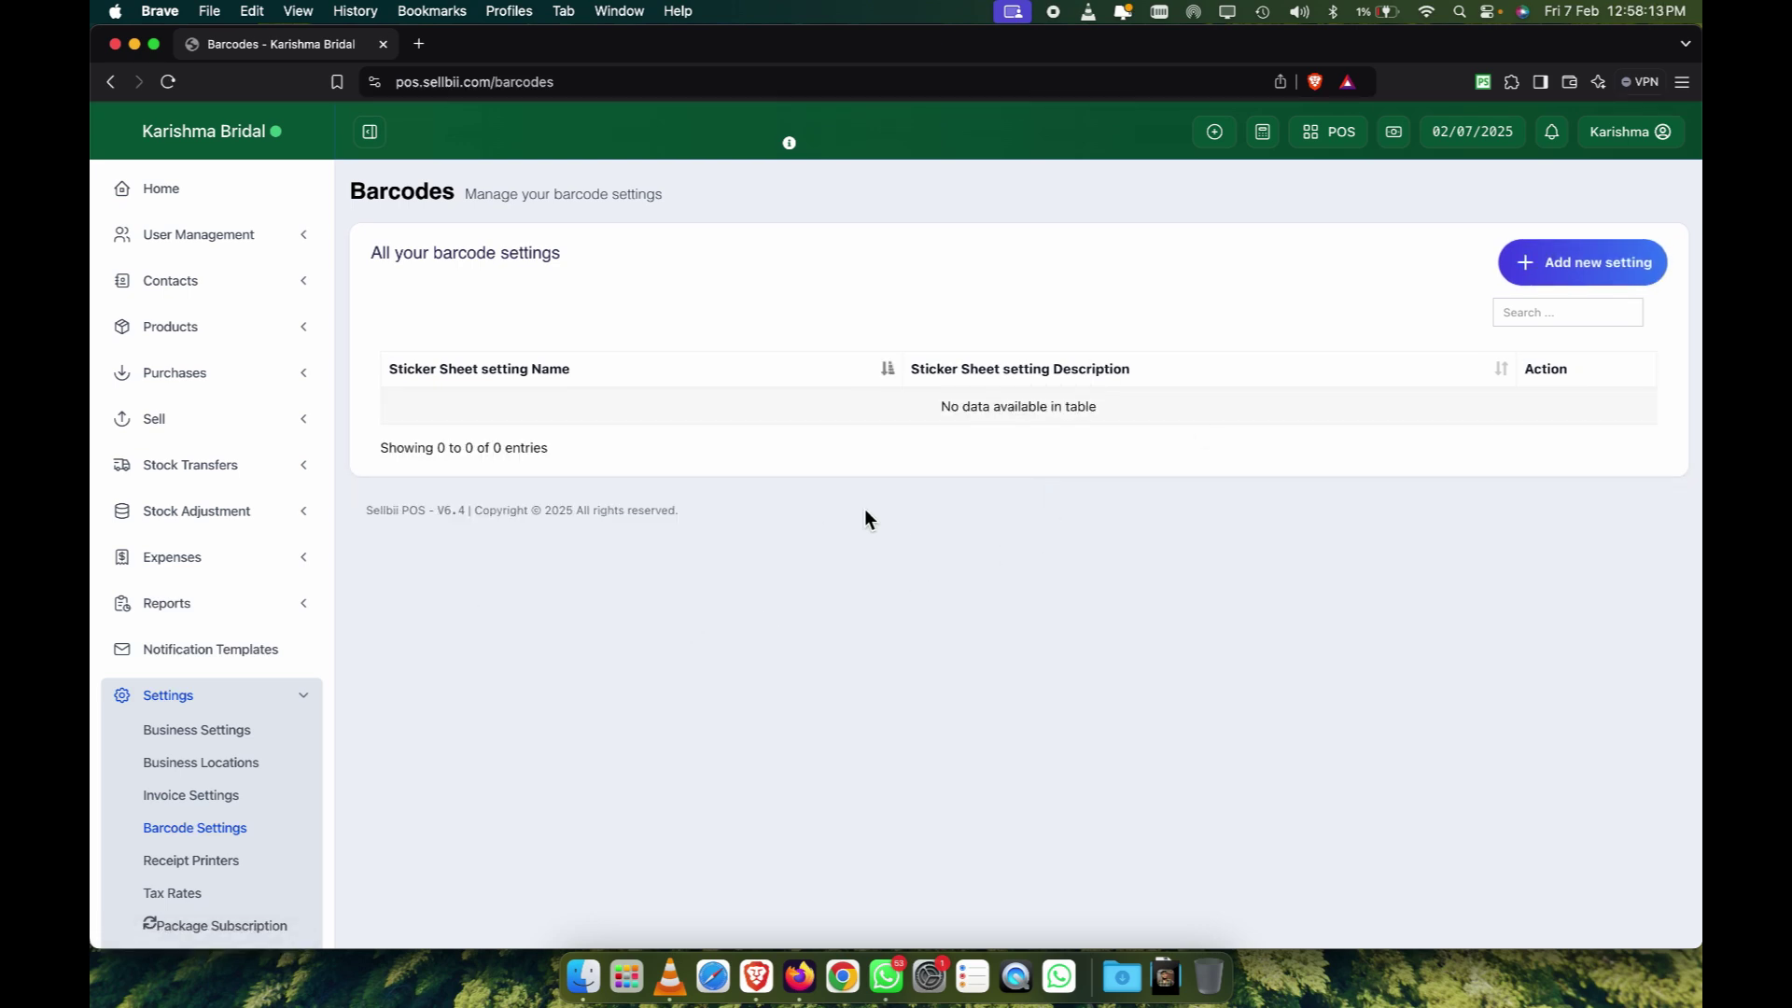
pyautogui.scroll(-2, 865, 508)
pyautogui.click(228, 801)
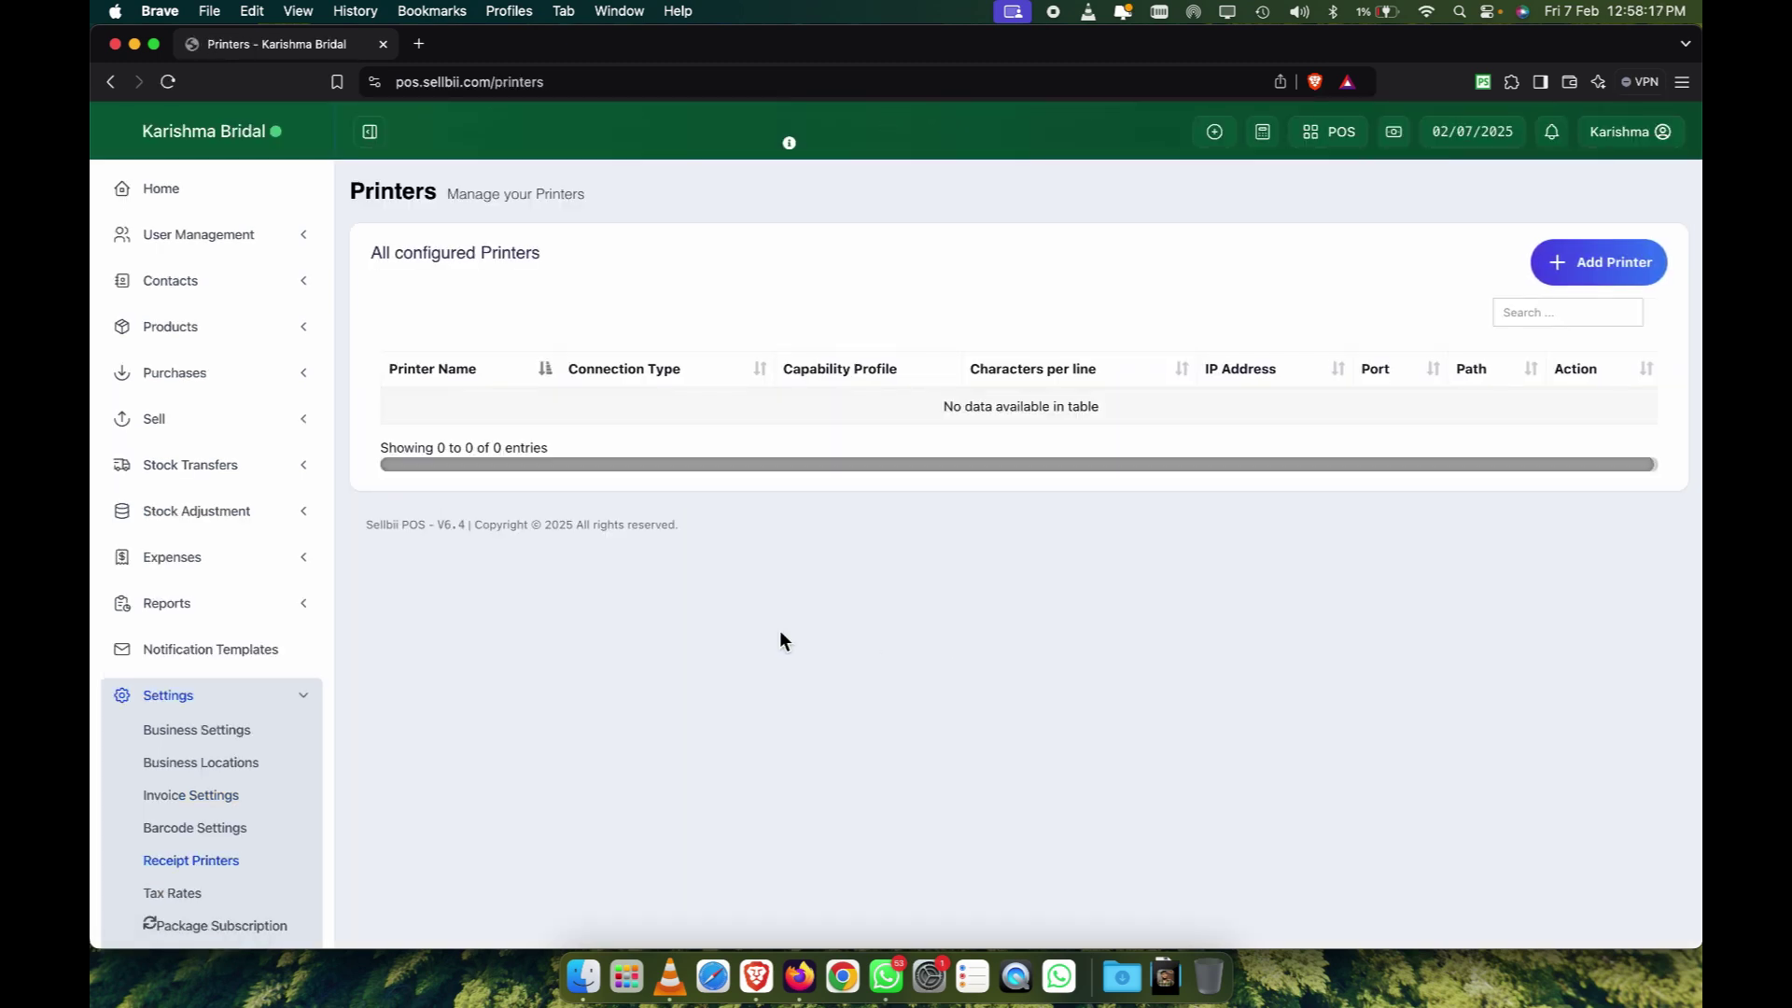
# View the Tax Rates page with its individual tax rates and tax groups.
pyautogui.scroll(-2, 357, 731)
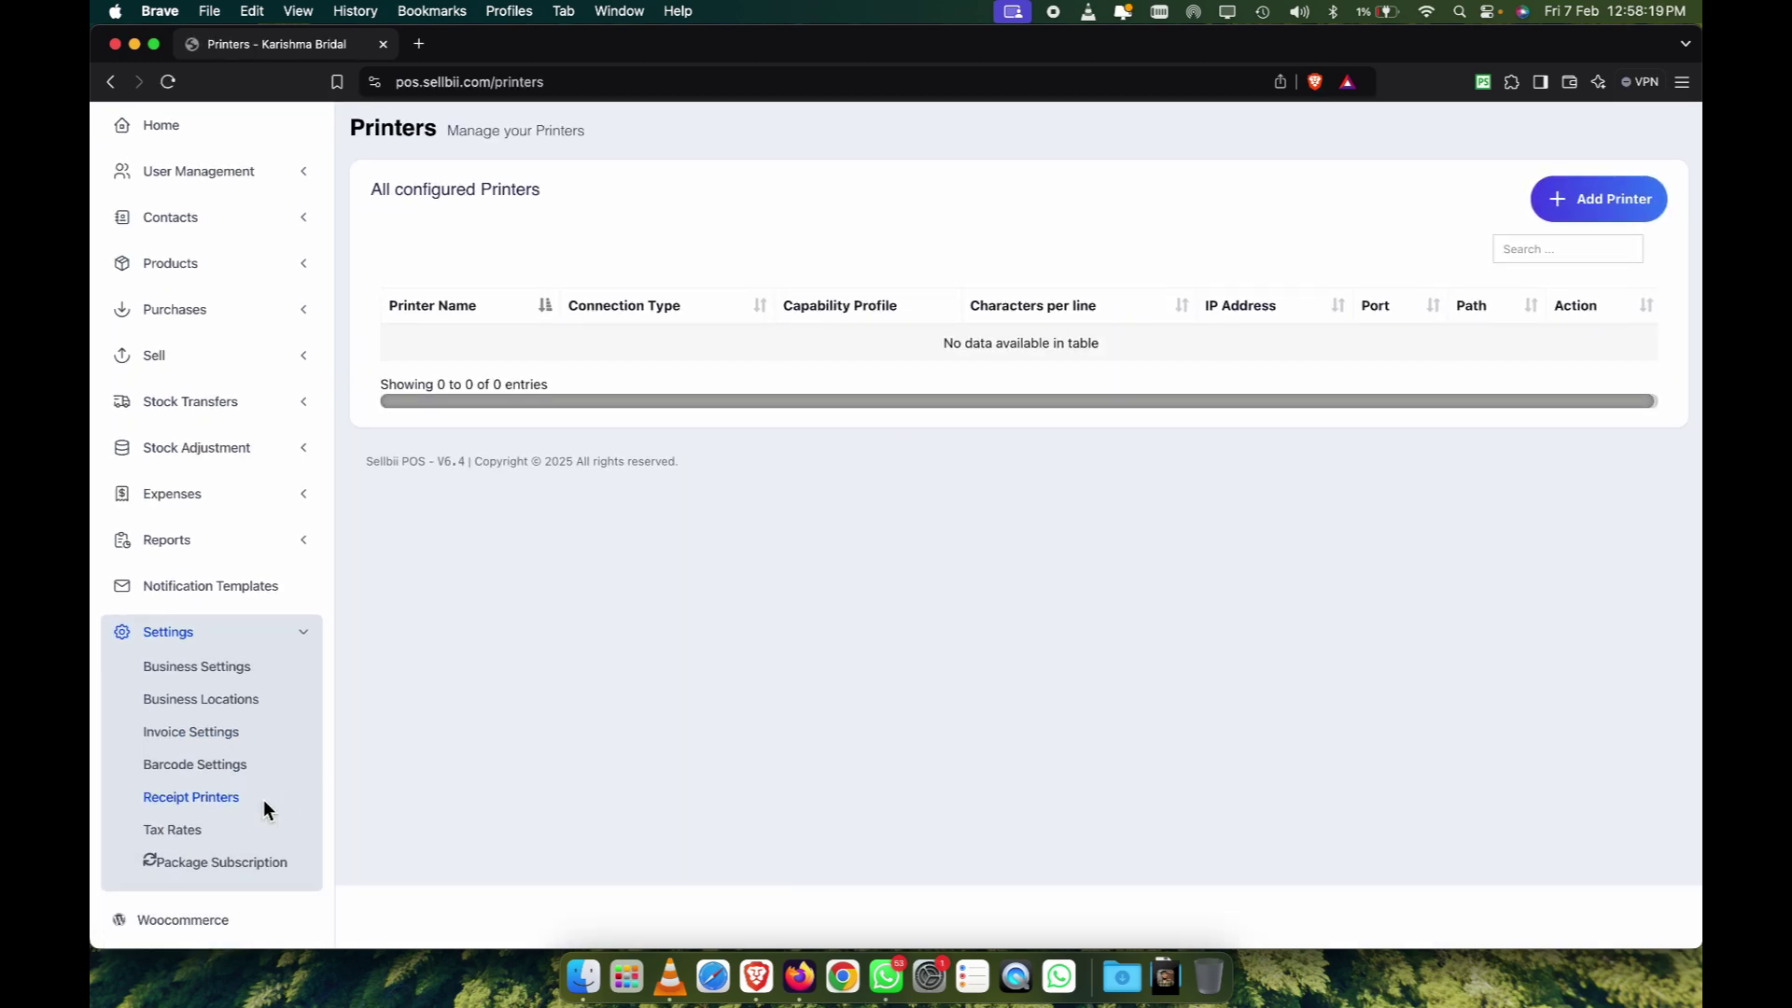
pyautogui.click(181, 829)
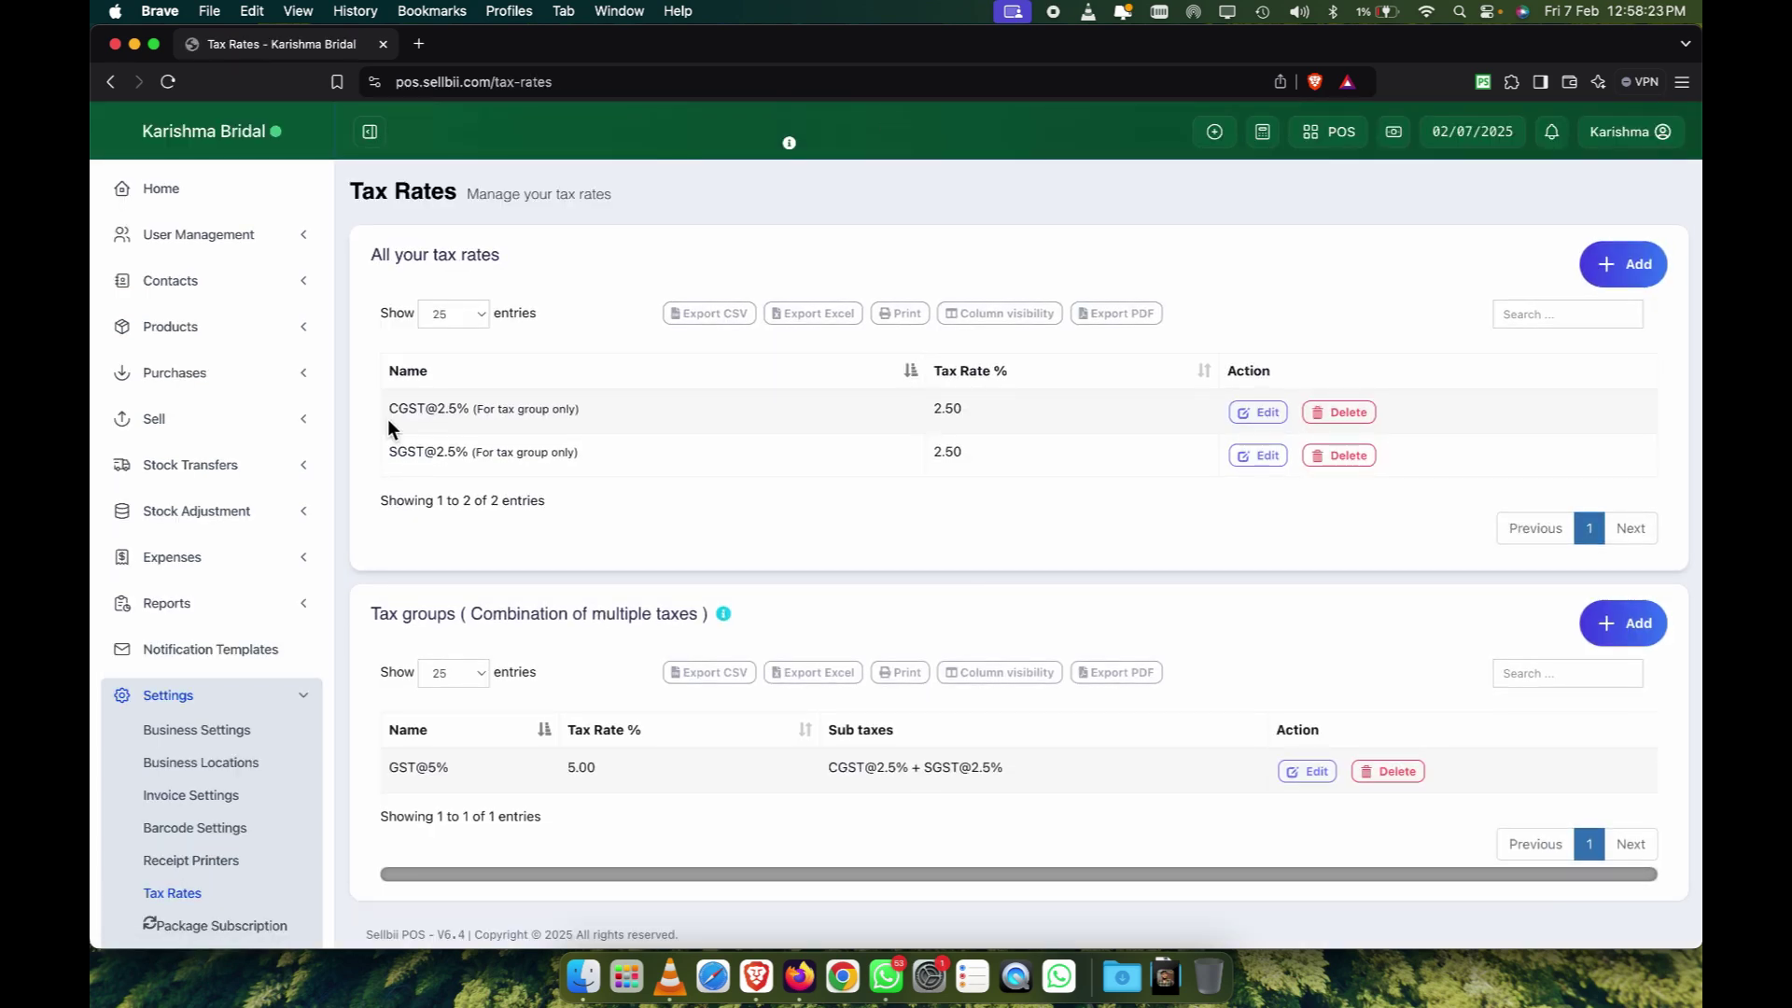
pyautogui.scroll(-2, 940, 448)
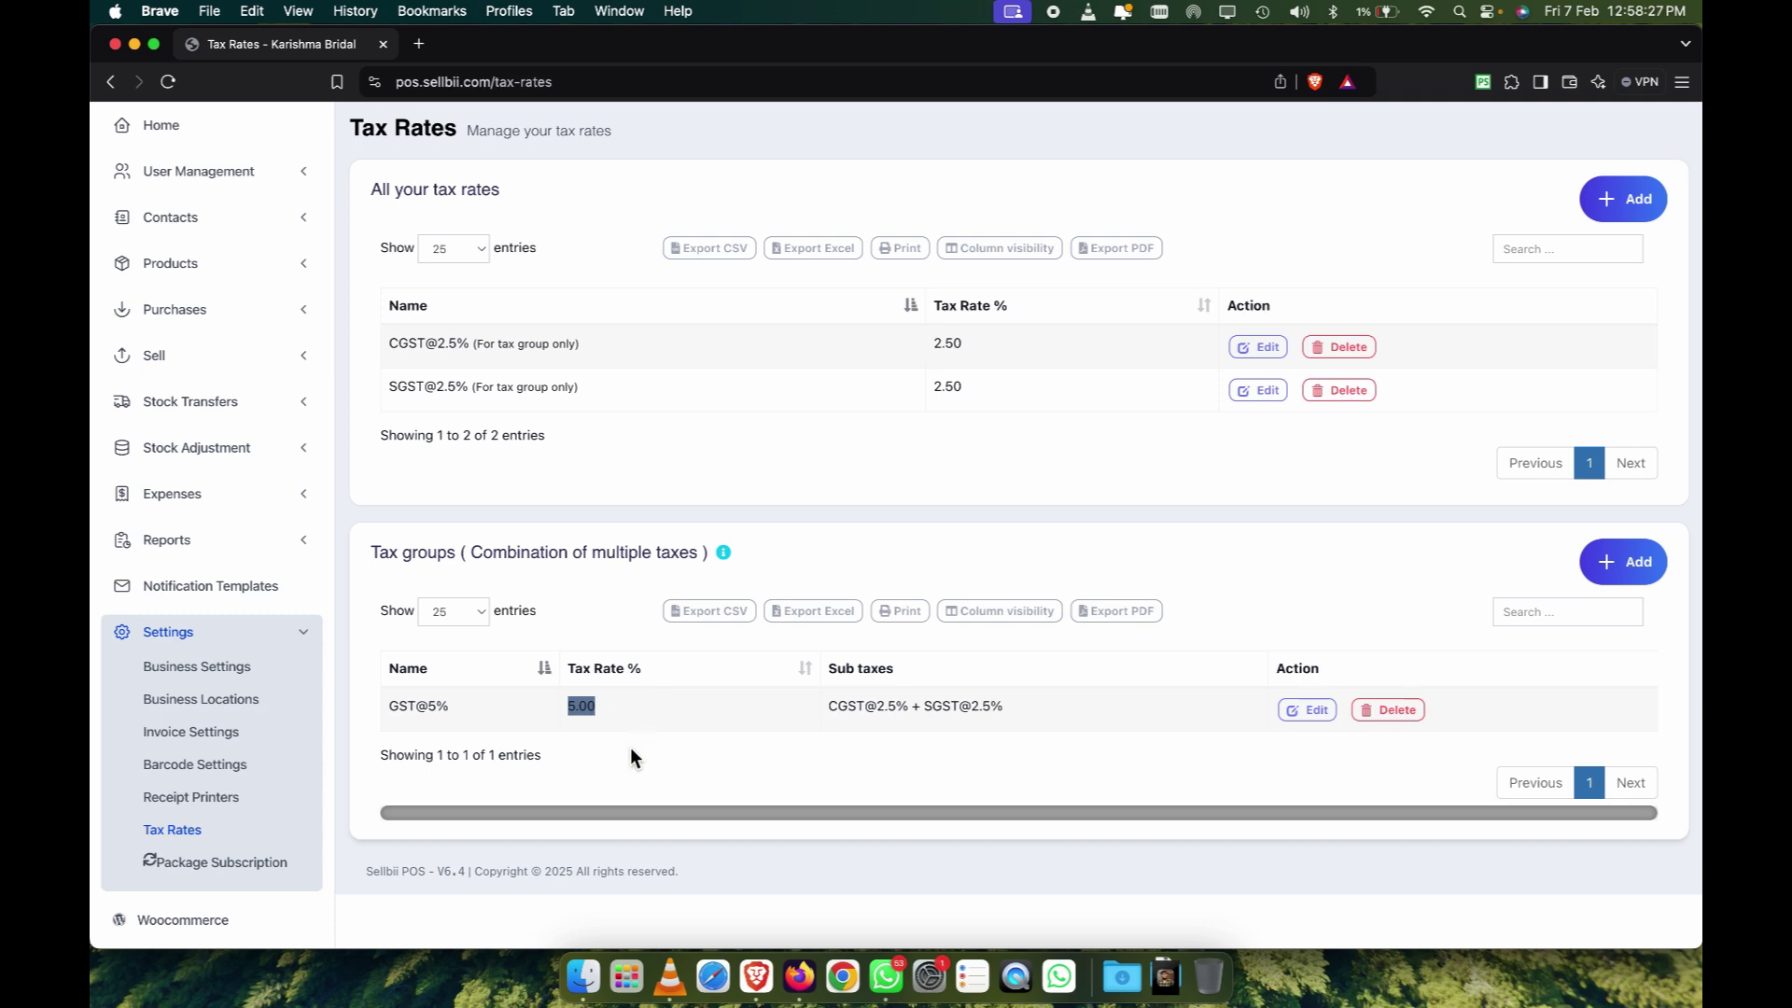
# Examine the Package Subscription page's active subscription dates and available packages, and try the Starter package's Pay & Subscribe option.
pyautogui.click(206, 868)
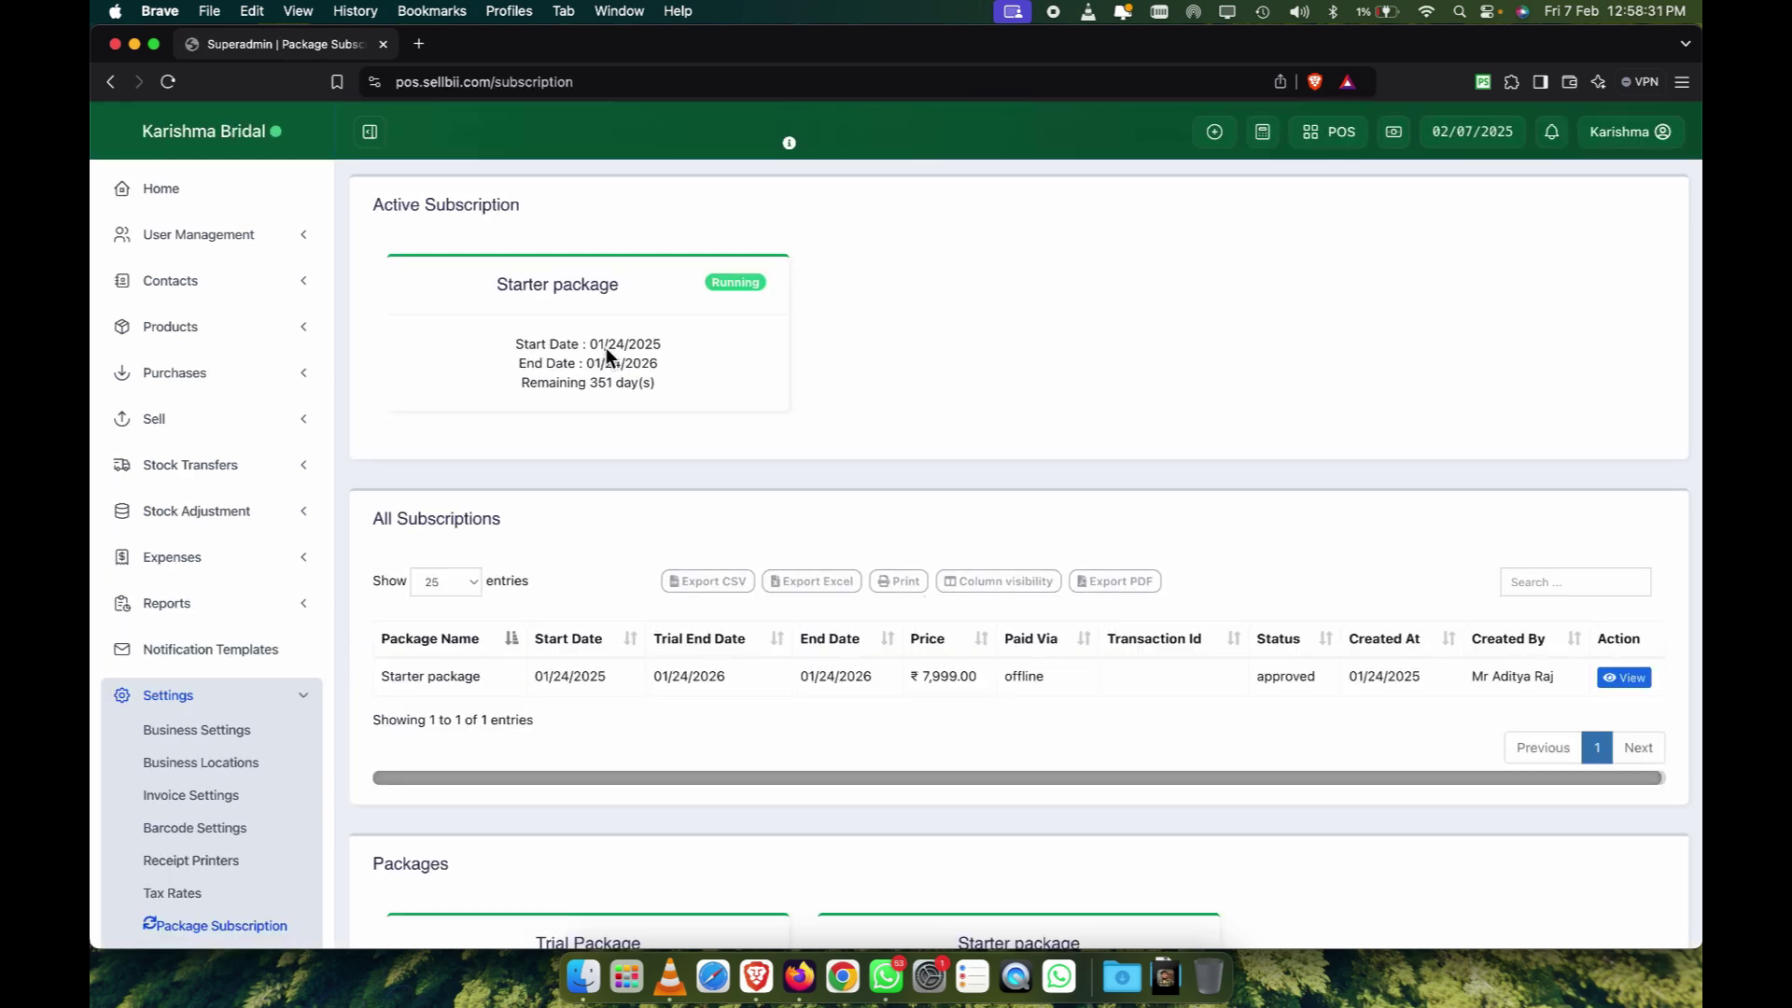
pyautogui.moveTo(593, 342); pyautogui.dragTo(519, 366)
pyautogui.click(679, 373)
pyautogui.click(692, 363)
pyautogui.click(708, 372)
pyautogui.scroll(-6, 796, 476)
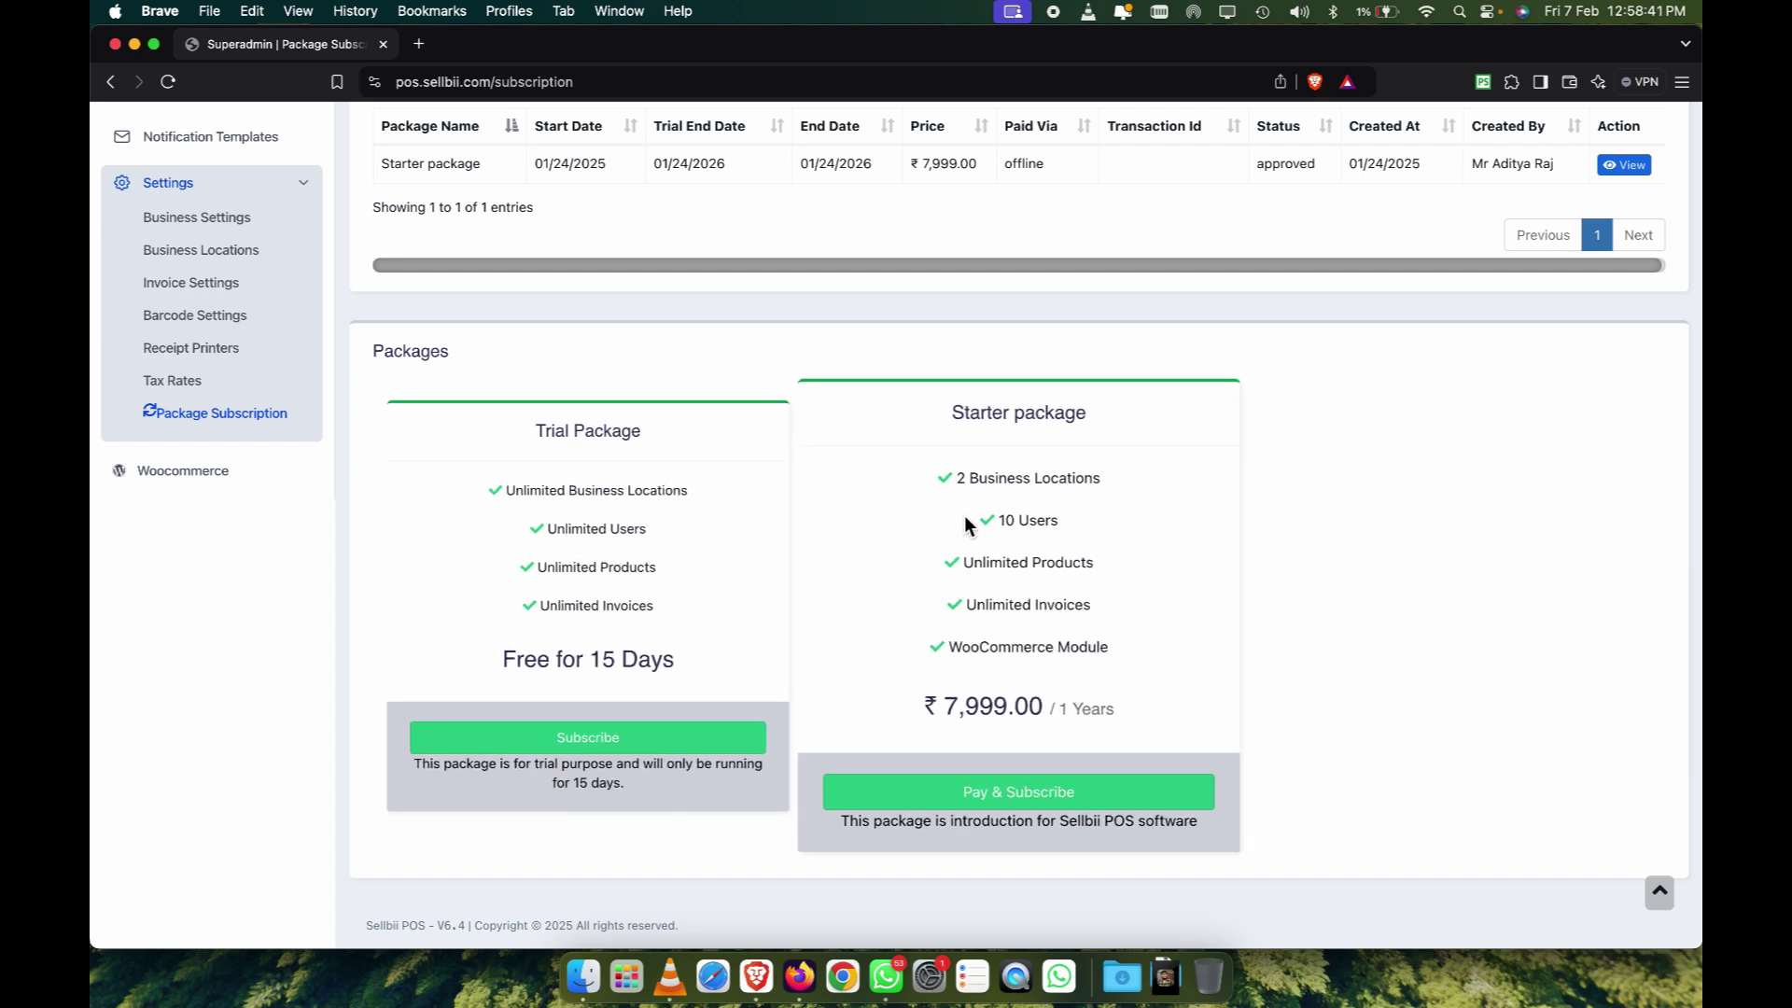
pyautogui.click(1032, 789)
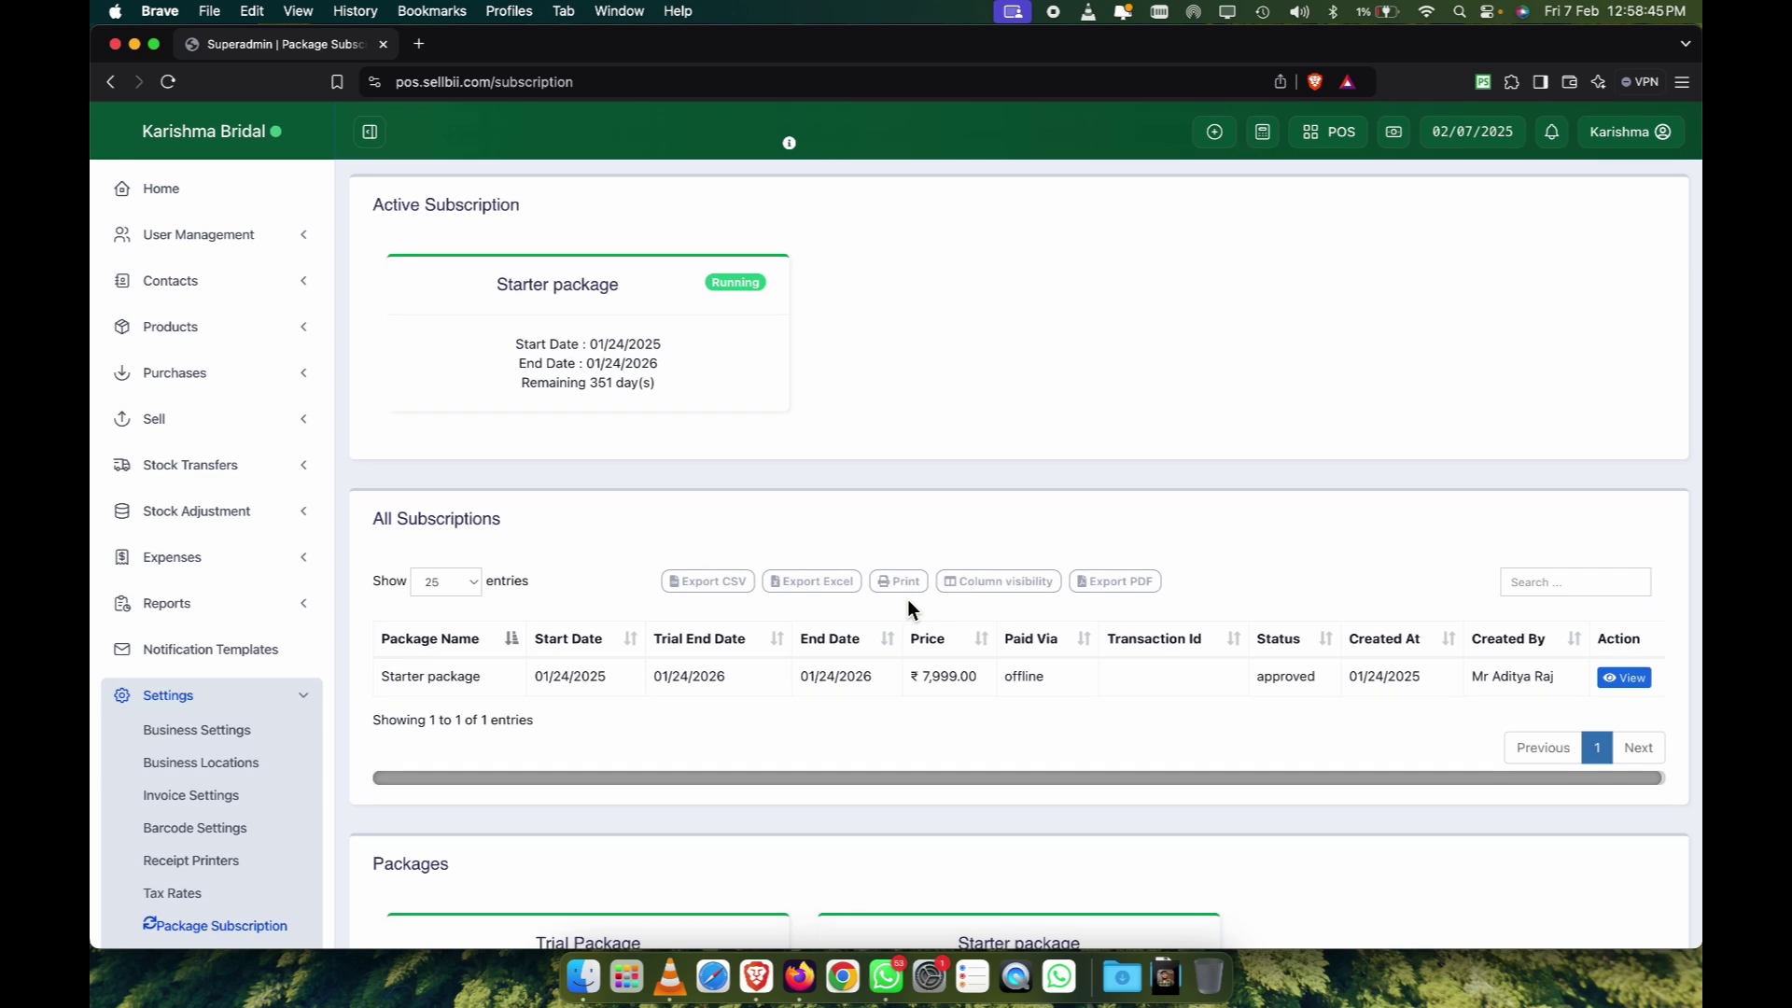
# Examine the Woocommerce module's sync and tax mapping options, and view its Sync Log.
pyautogui.scroll(-5, 254, 674)
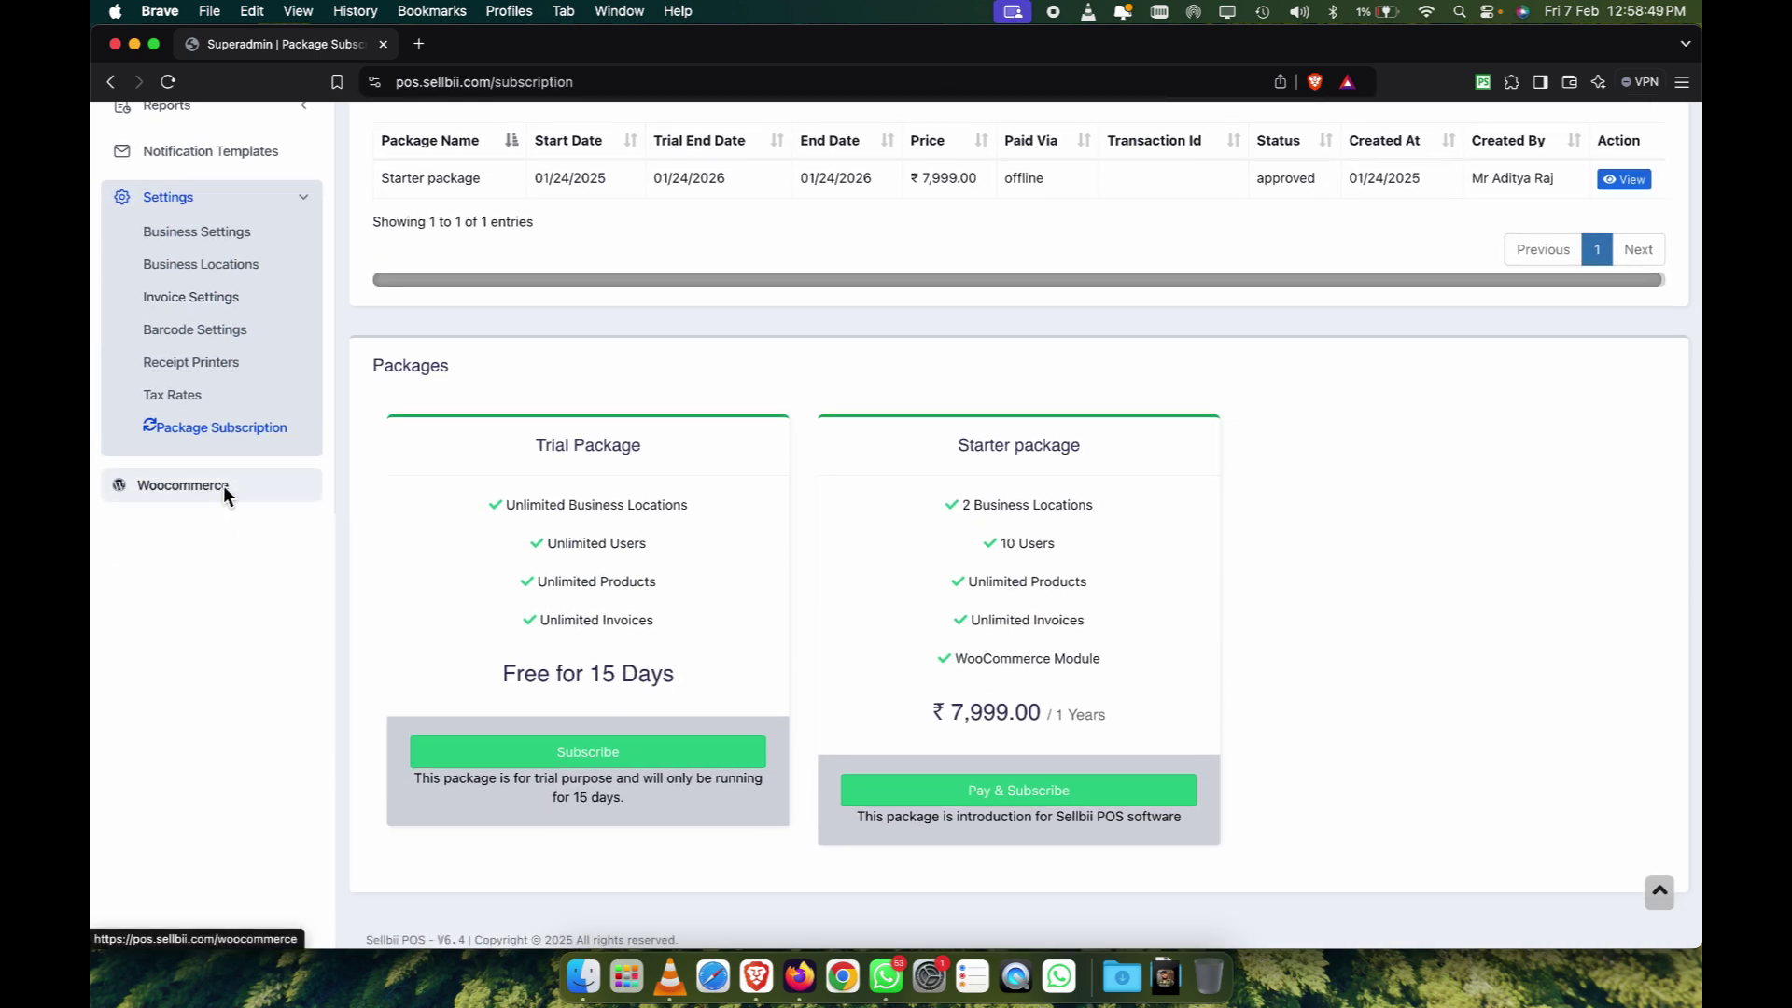
pyautogui.click(222, 485)
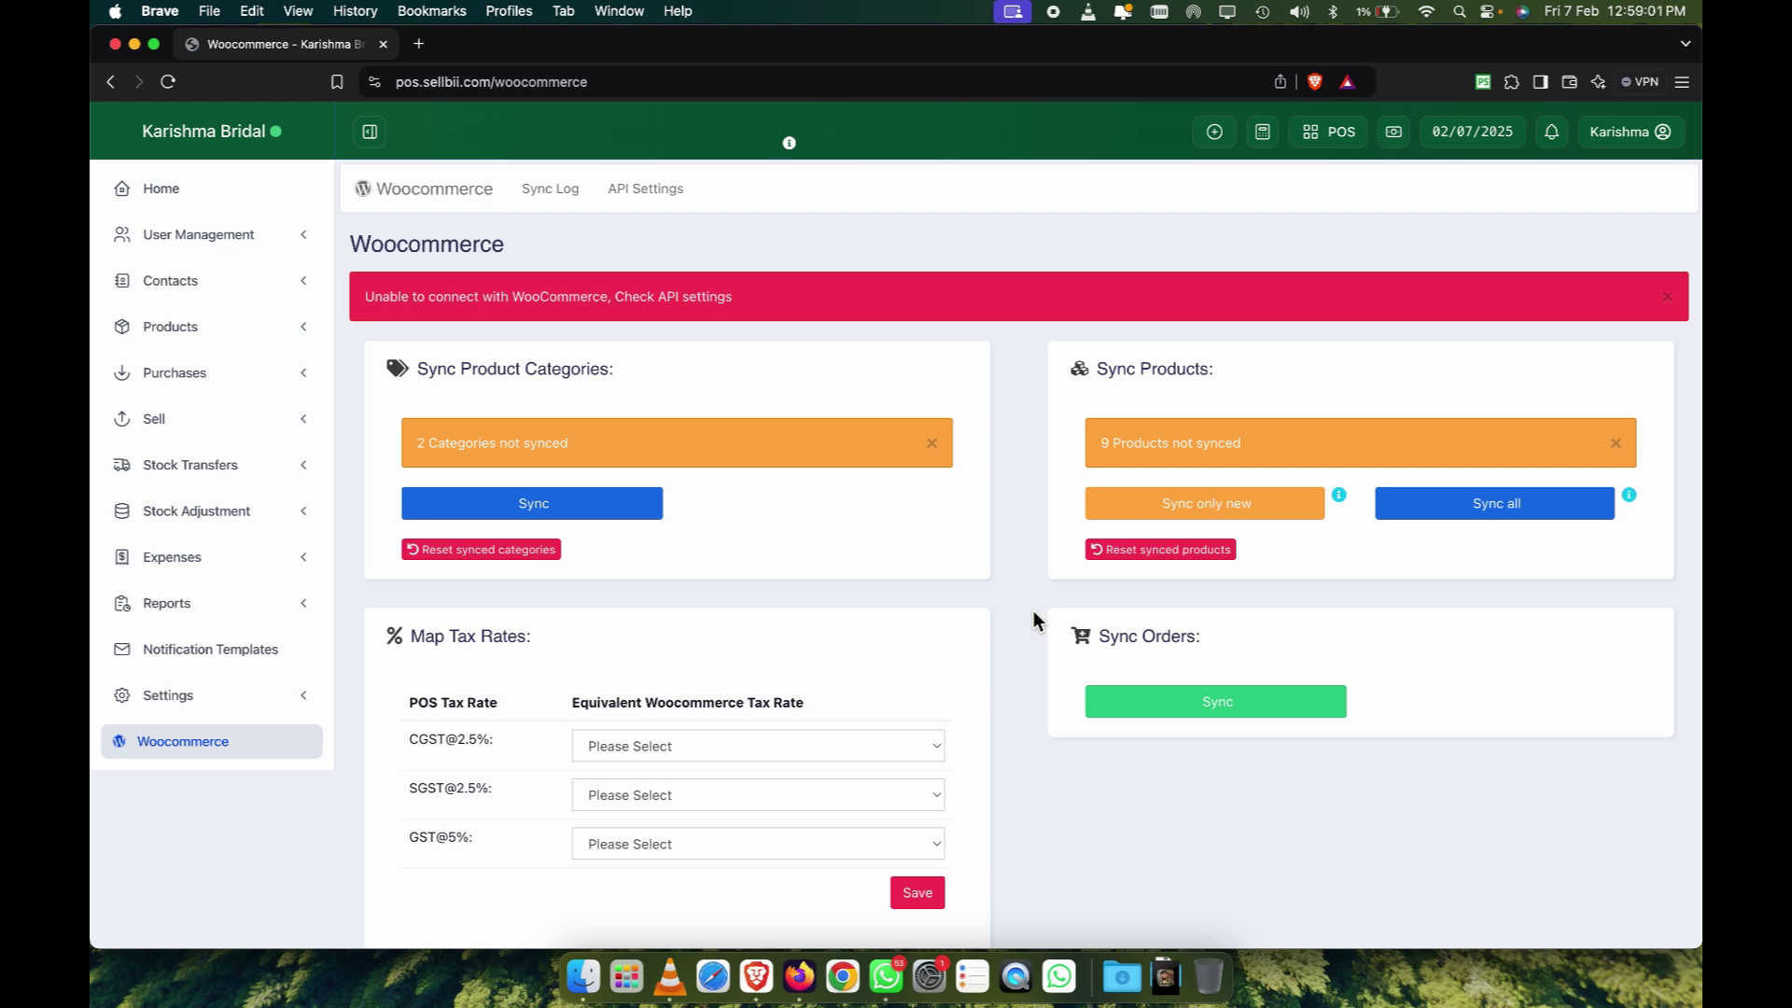
pyautogui.scroll(-3, 1022, 576)
pyautogui.scroll(3, 1019, 574)
pyautogui.click(546, 191)
# Check the Woocommerce API Settings instructions and the app URL, consumer key and consumer secret fields without entering anything.
pyautogui.click(630, 185)
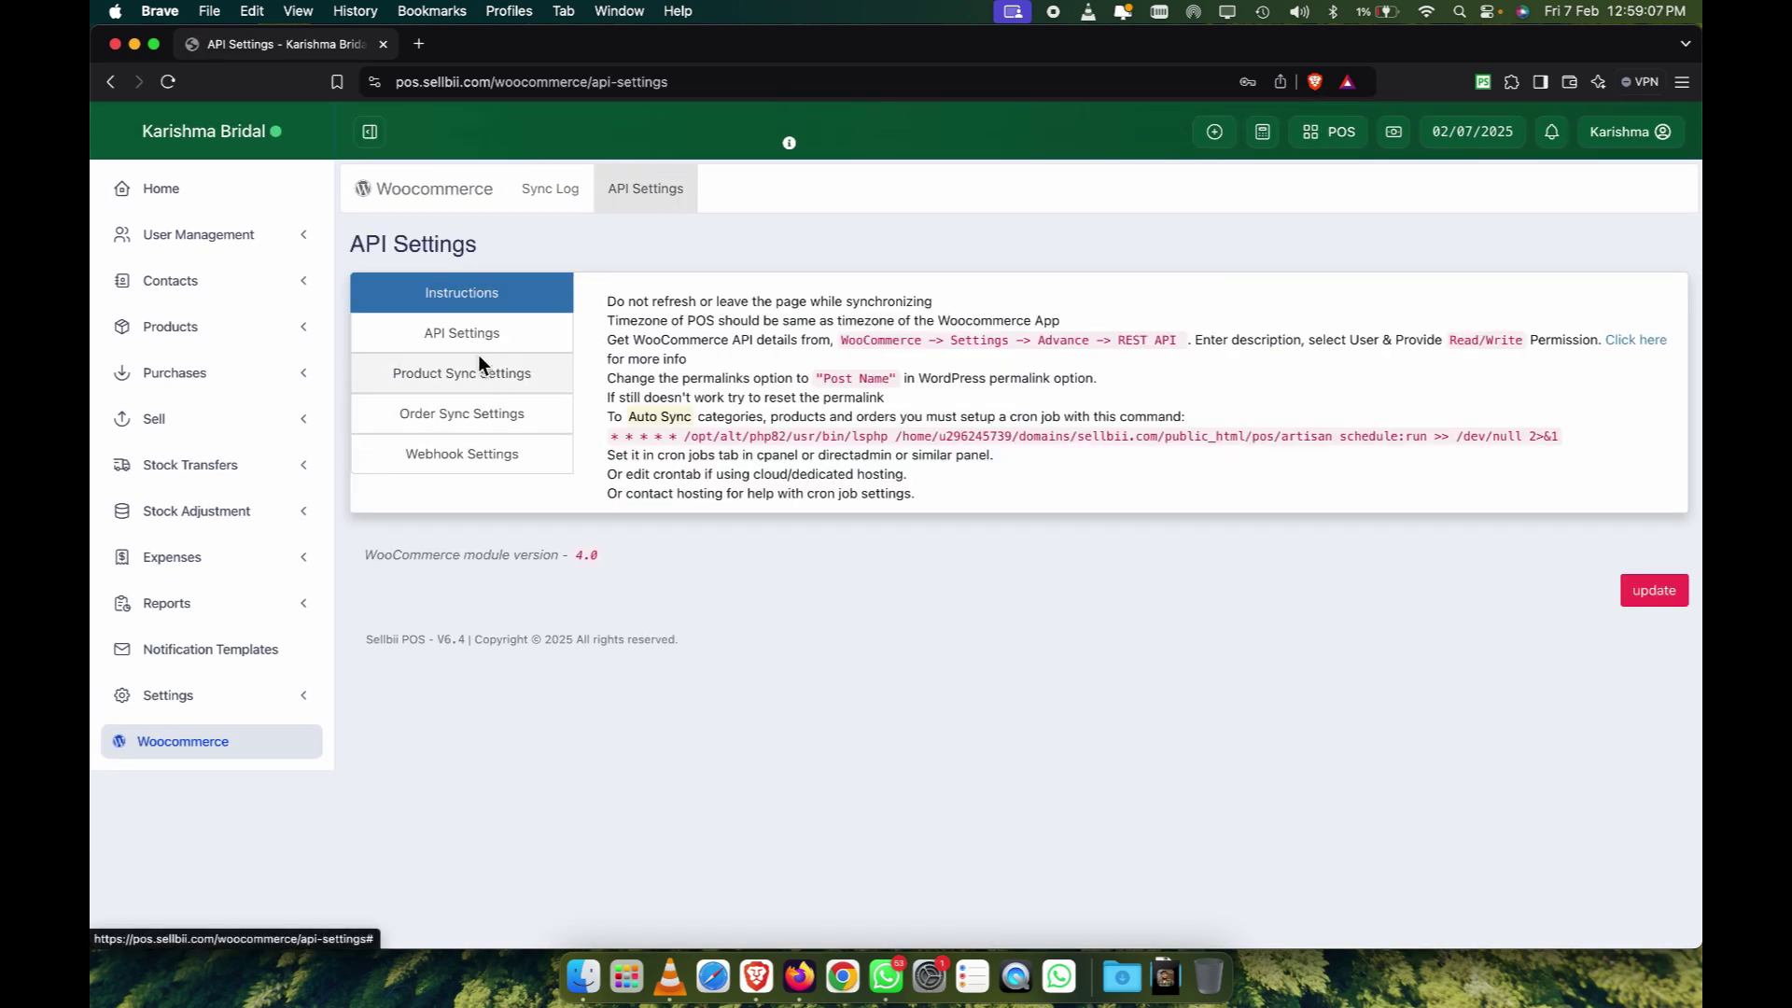
pyautogui.click(475, 345)
pyautogui.click(1055, 331)
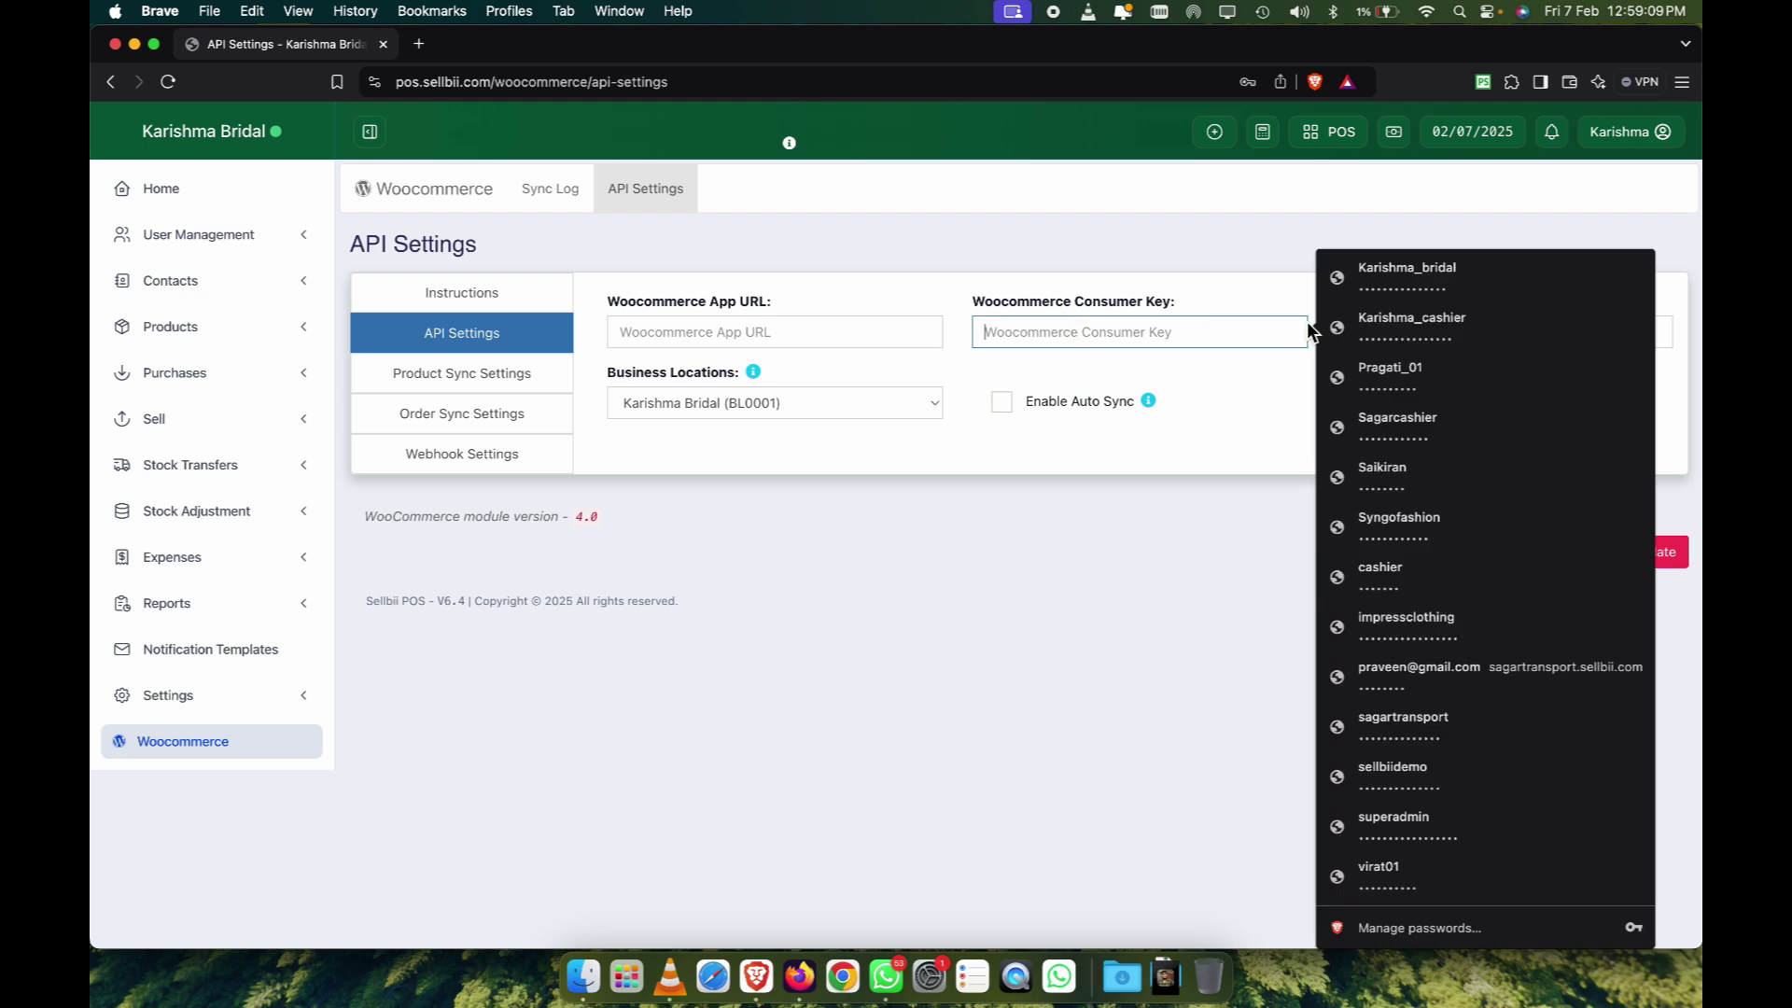
pyautogui.click(1170, 422)
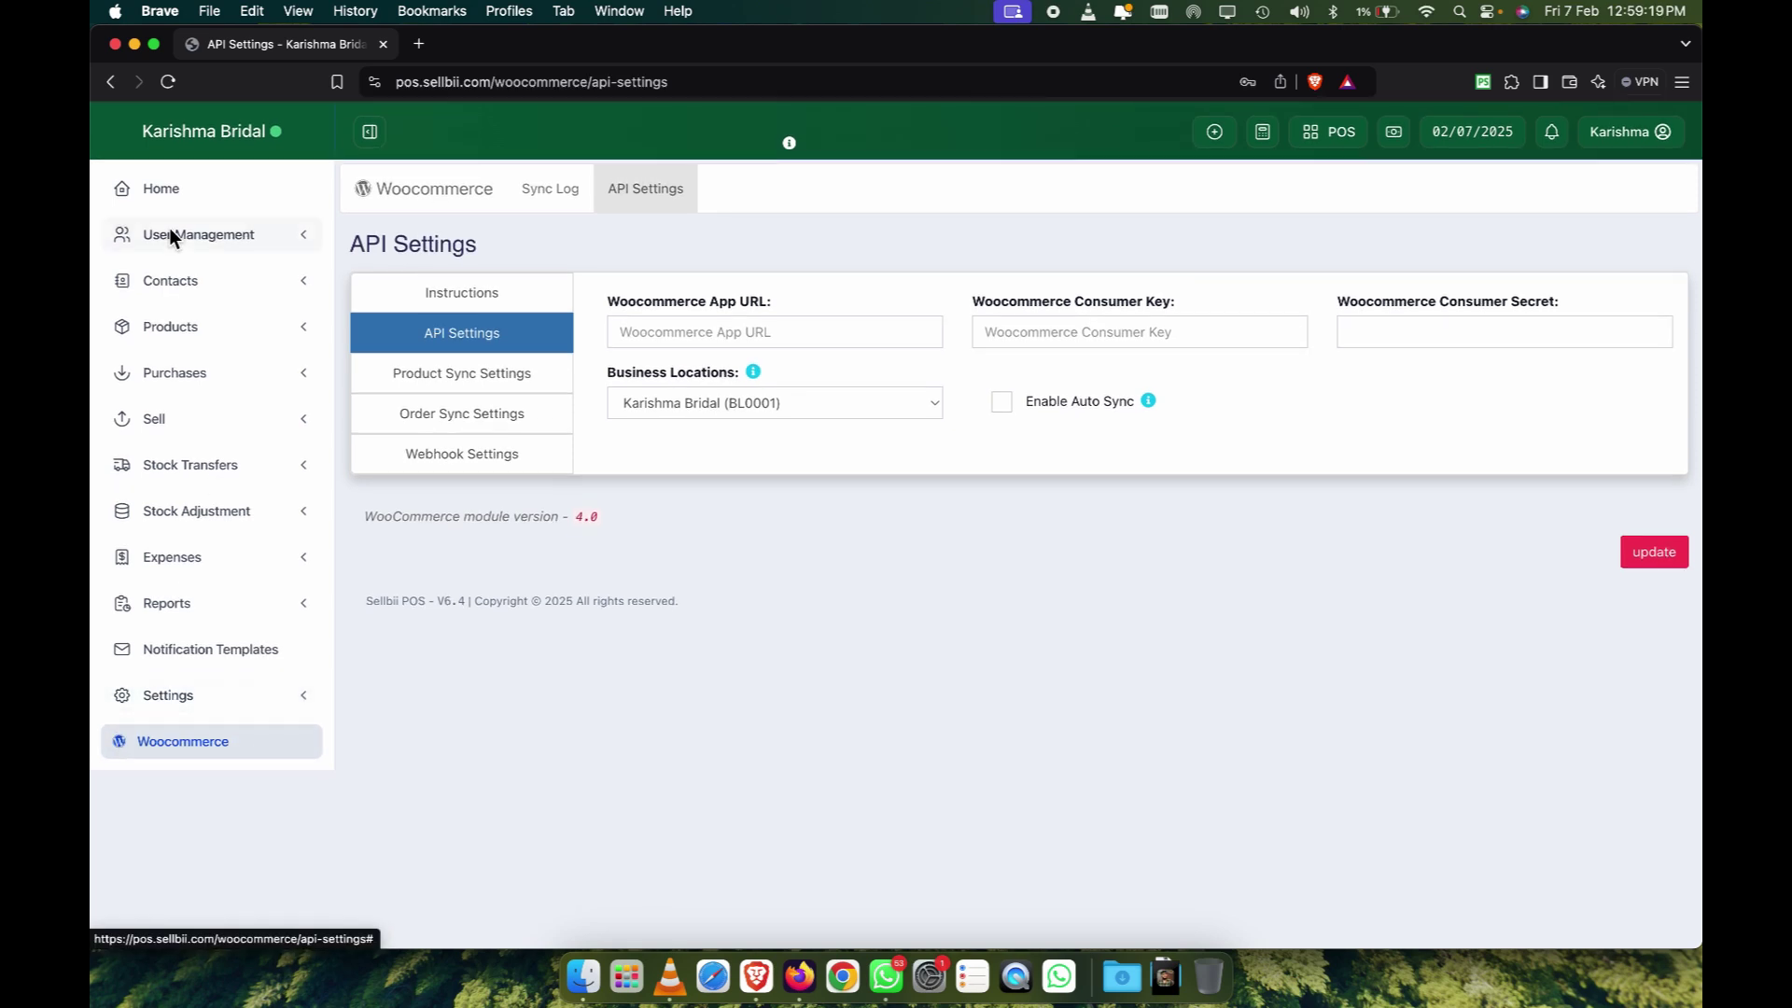
# Return to the Home dashboard and look over its totals, sales charts and payment due tables.
pyautogui.click(170, 187)
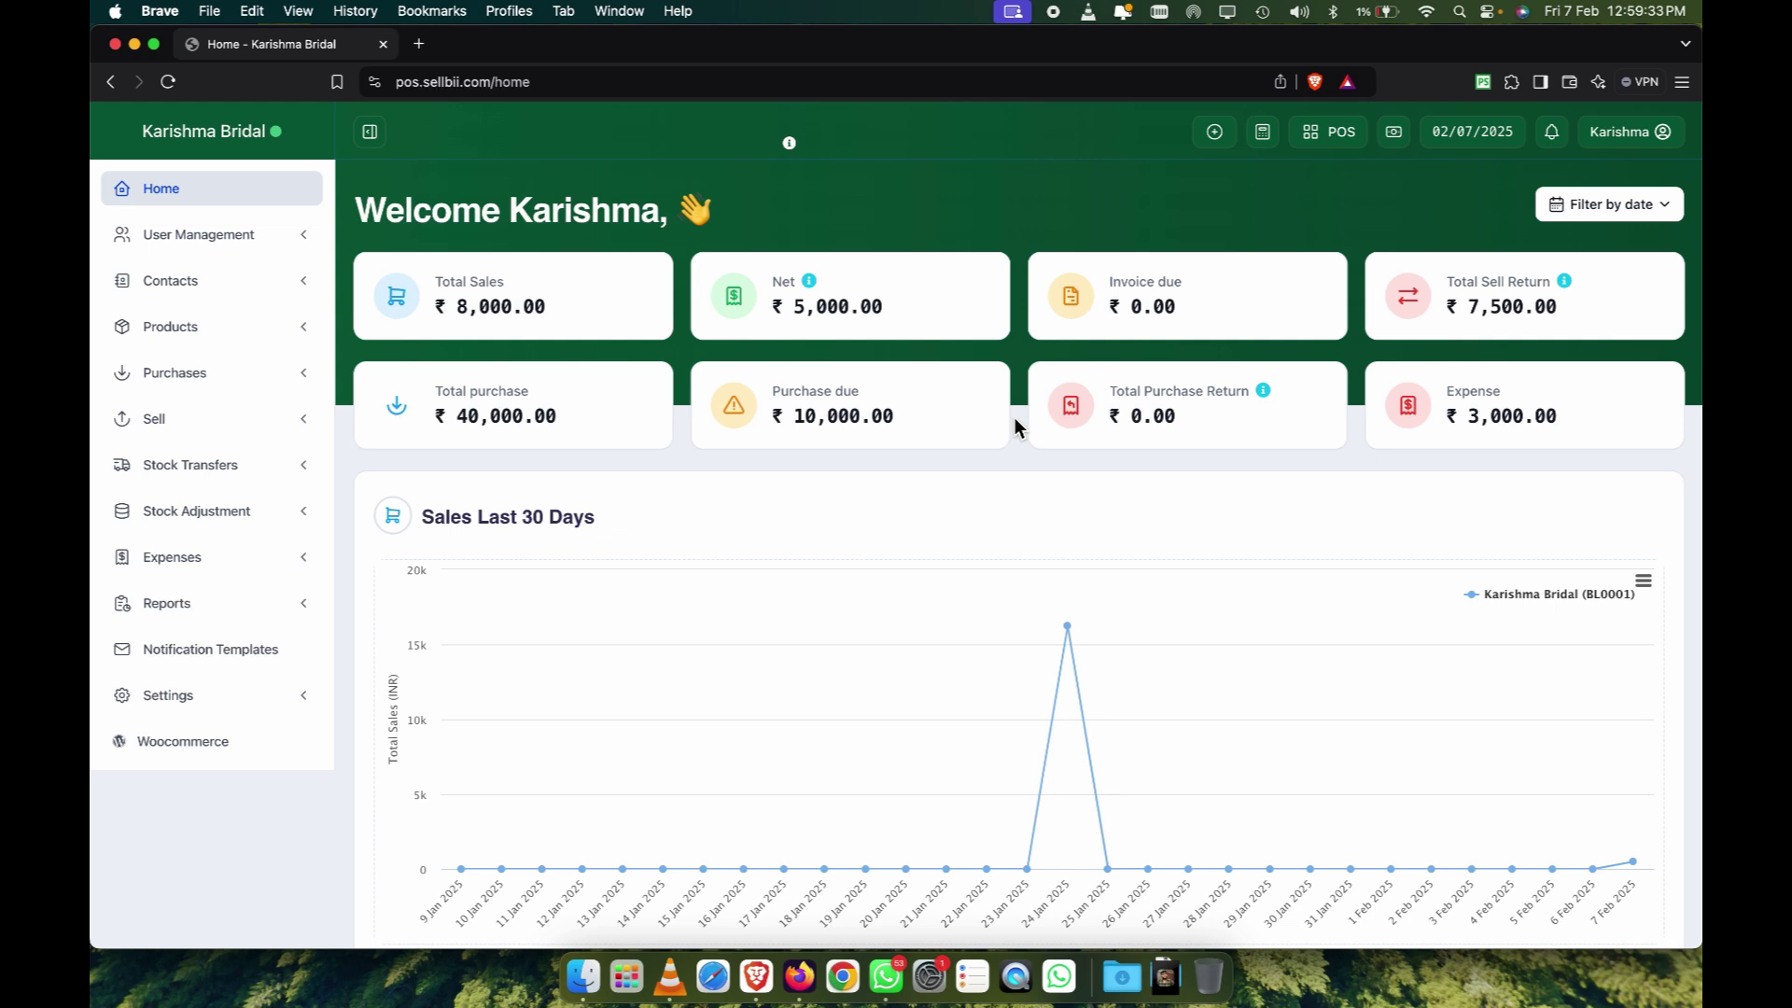
pyautogui.scroll(-10, 1017, 425)
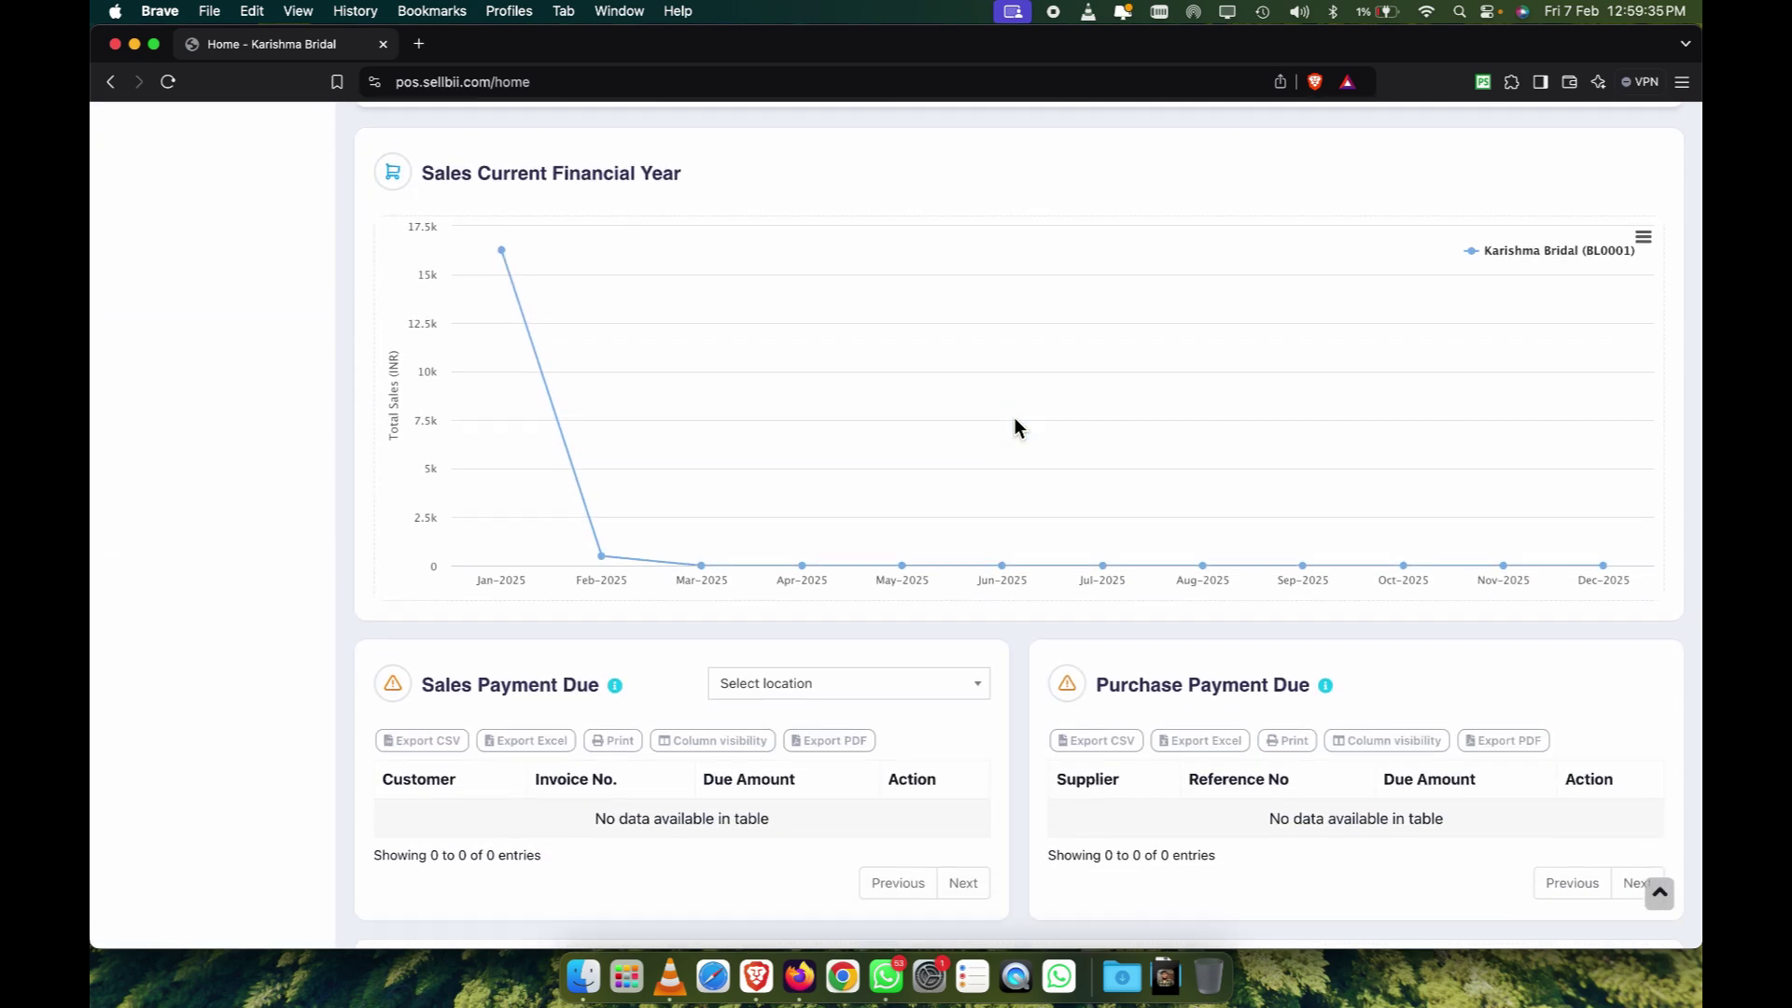